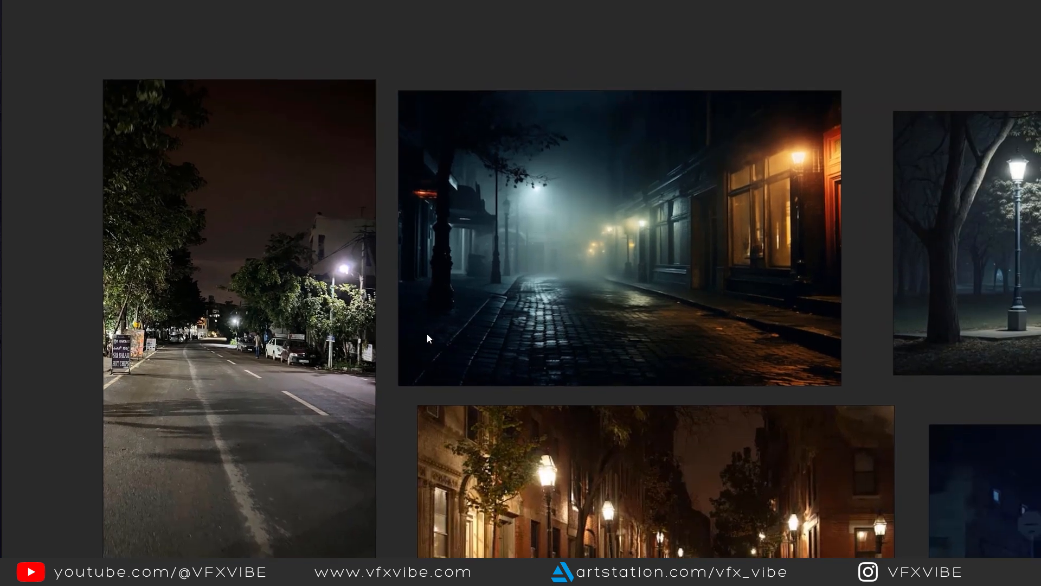
# Examine the night-time street and dark forest reference images for their lighting, contrast and colour.
pyautogui.moveTo(838, 285)
pyautogui.mouseDown()
pyautogui.moveTo(503, 338)
pyautogui.moveTo(497, 219)
pyautogui.mouseUp()
pyautogui.moveTo(553, 323); pyautogui.dragTo(462, 128)
pyautogui.moveTo(454, 326); pyautogui.dragTo(779, 327)
pyautogui.moveTo(322, 420); pyautogui.dragTo(665, 308)
pyautogui.moveTo(547, 223)
pyautogui.mouseDown()
pyautogui.moveTo(576, 341)
pyautogui.moveTo(600, 127)
pyautogui.mouseUp()
pyautogui.moveTo(532, 457)
pyautogui.mouseDown()
pyautogui.moveTo(397, 133)
pyautogui.moveTo(385, 131)
pyautogui.mouseUp()
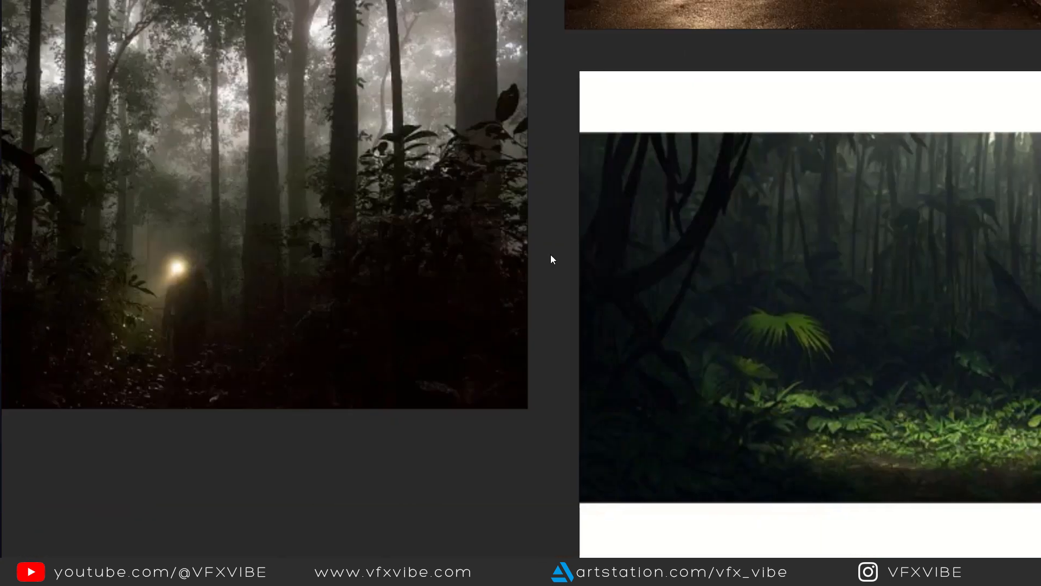
pyautogui.moveTo(886, 395); pyautogui.dragTo(438, 229)
pyautogui.scroll(-3, 438, 230)
pyautogui.moveTo(528, 202); pyautogui.dragTo(561, 51)
pyautogui.moveTo(535, 332); pyautogui.dragTo(724, 523)
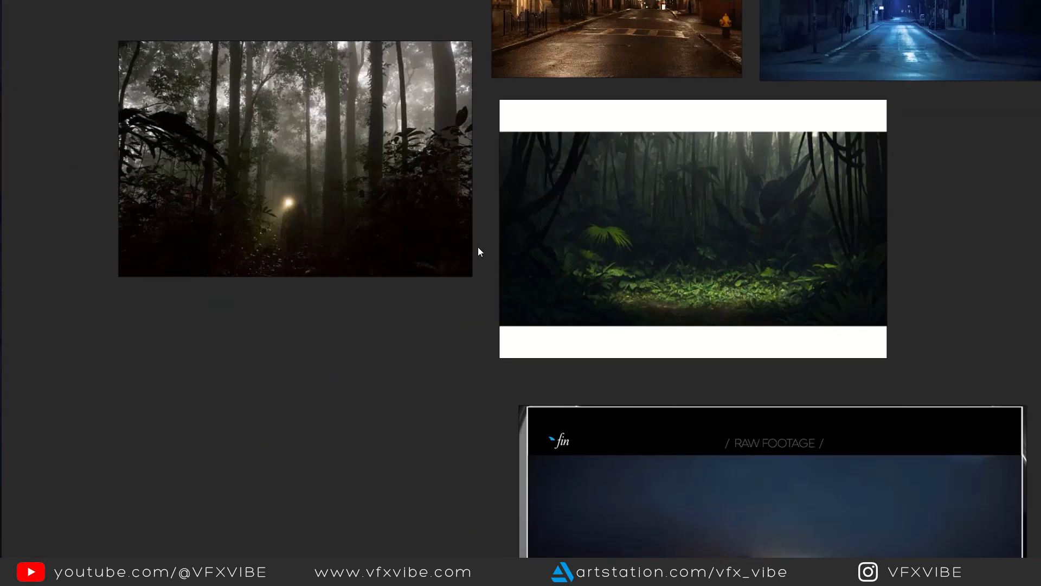
pyautogui.moveTo(478, 247); pyautogui.dragTo(393, 454)
pyautogui.moveTo(591, 279); pyautogui.dragTo(492, 362)
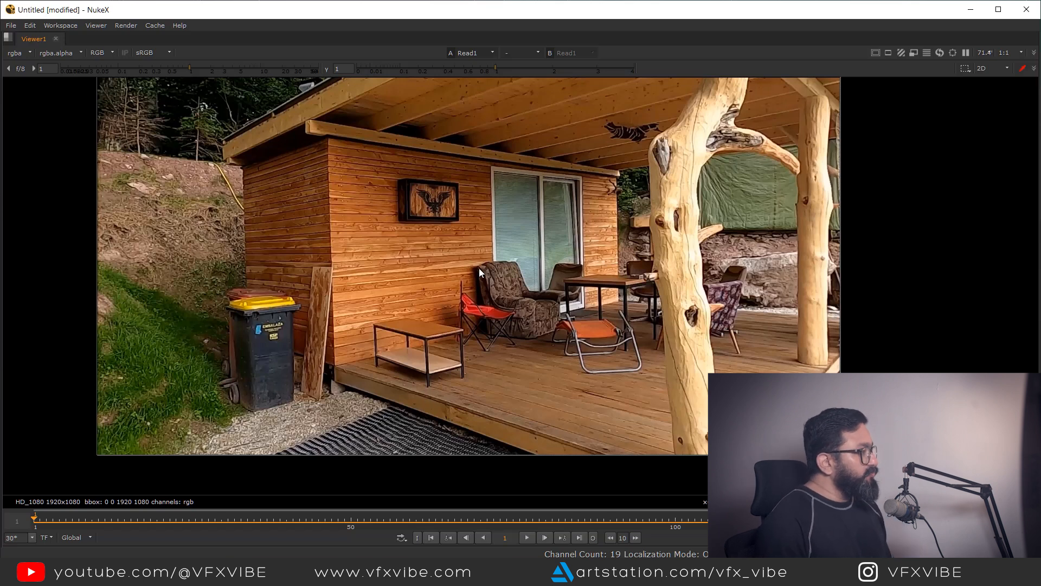
# Open the cabin footage's Read node properties and check the clip's settings and the viewer frame rate.
pyautogui.moveTo(515, 263); pyautogui.dragTo(443, 282)
pyautogui.press('space')
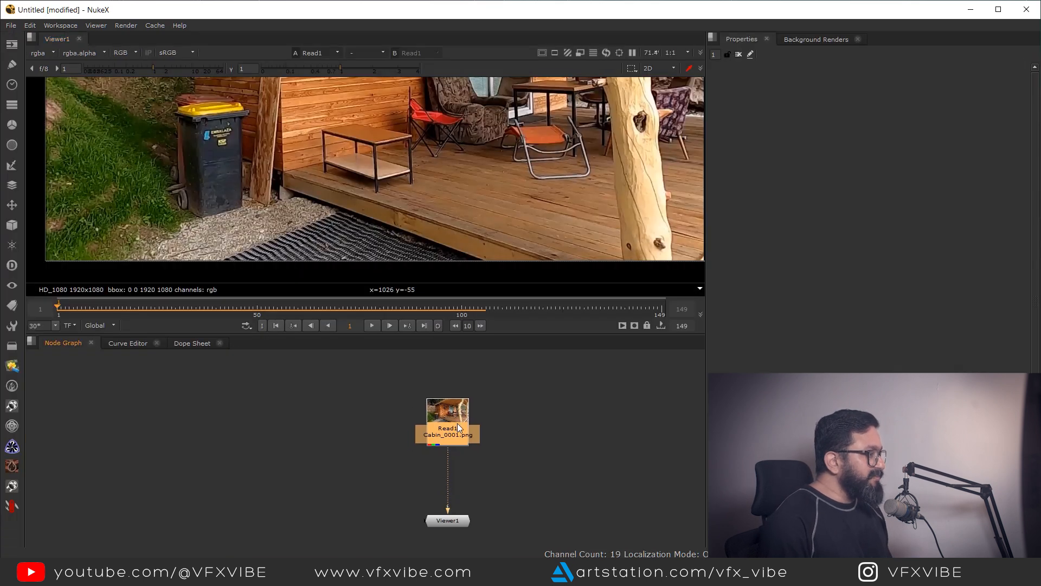
pyautogui.moveTo(458, 518); pyautogui.dragTo(459, 524)
pyautogui.click(449, 426)
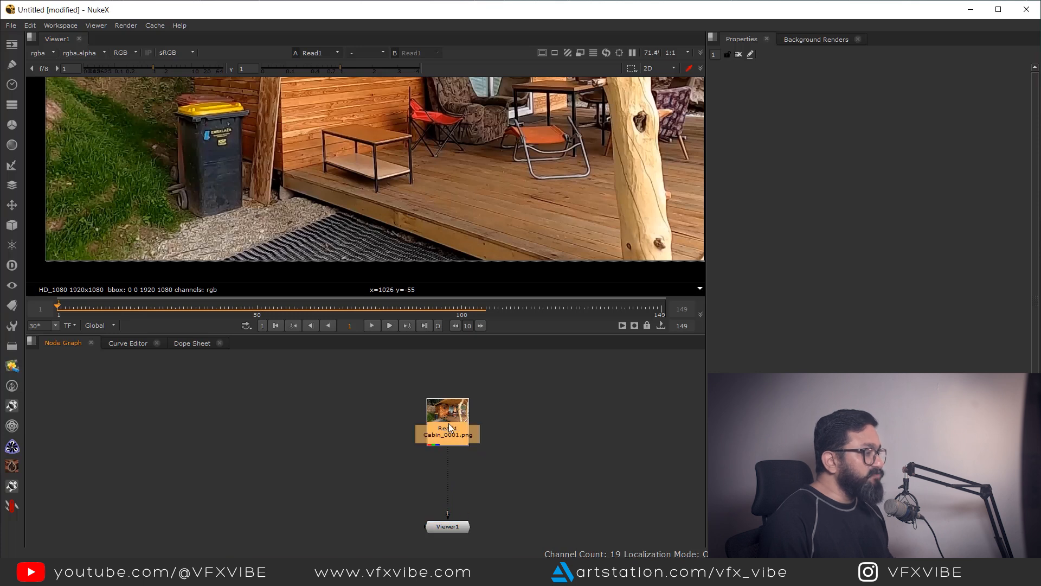
pyautogui.doubleClick(449, 427)
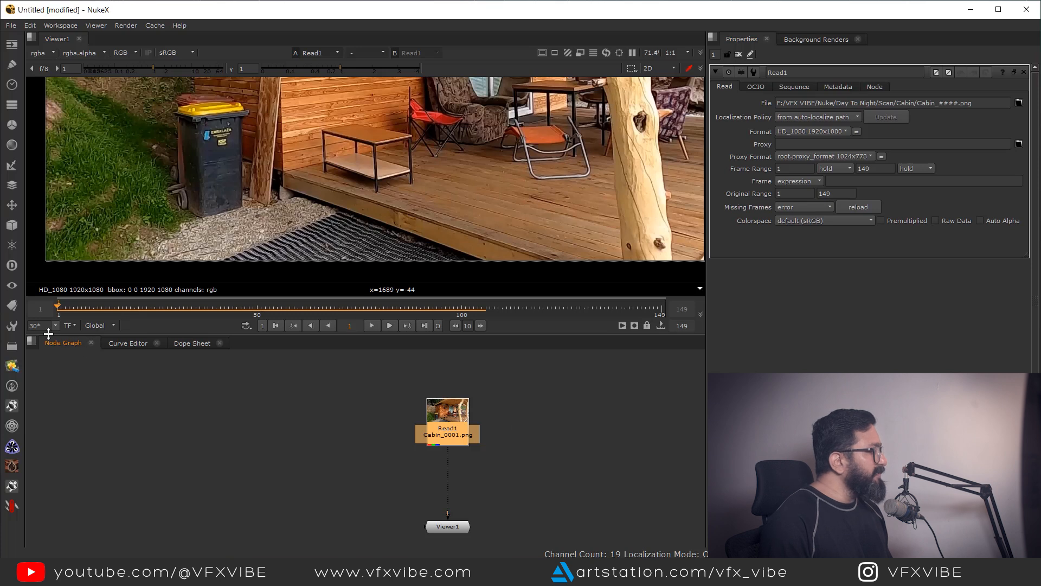
pyautogui.click(31, 325)
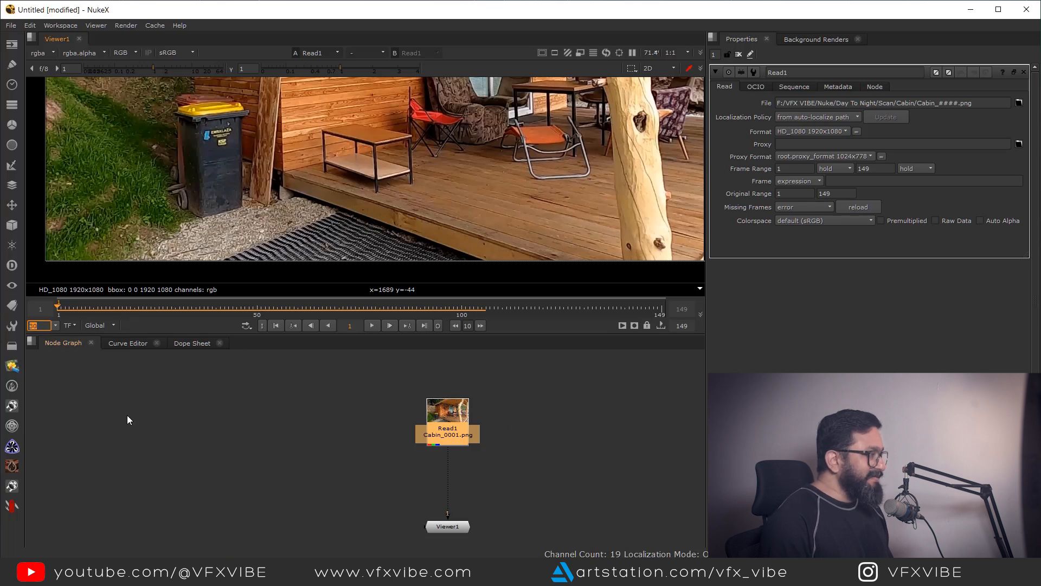
# Inspect the first frame of the cabin footage full-screen, closely examining the wall, picture box and glass door.
pyautogui.moveTo(438, 132); pyautogui.dragTo(392, 215)
pyautogui.press('space')
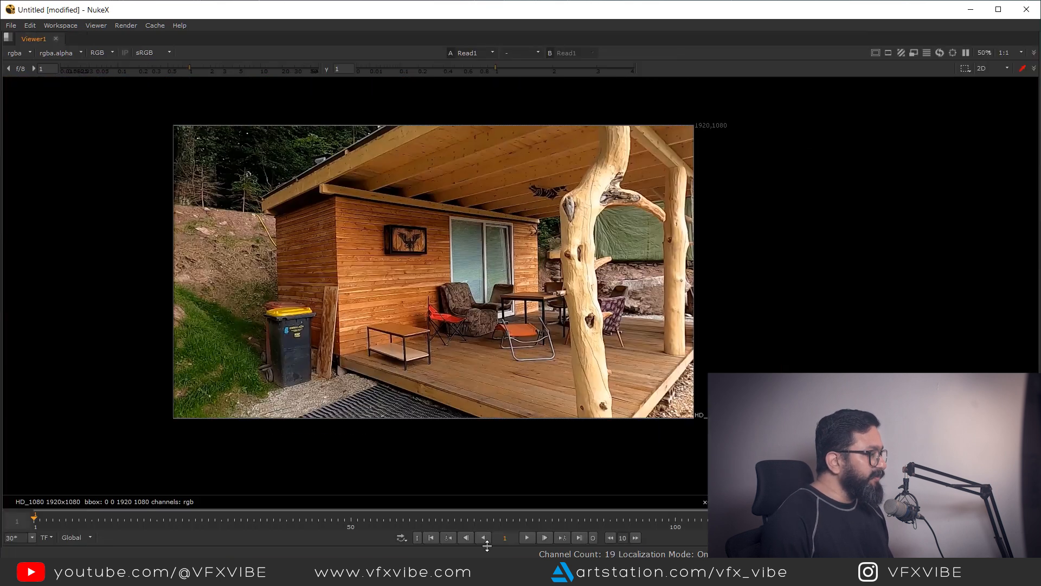
pyautogui.moveTo(444, 372)
pyautogui.mouseDown()
pyautogui.moveTo(426, 363)
pyautogui.moveTo(447, 352)
pyautogui.moveTo(451, 360)
pyautogui.mouseUp()
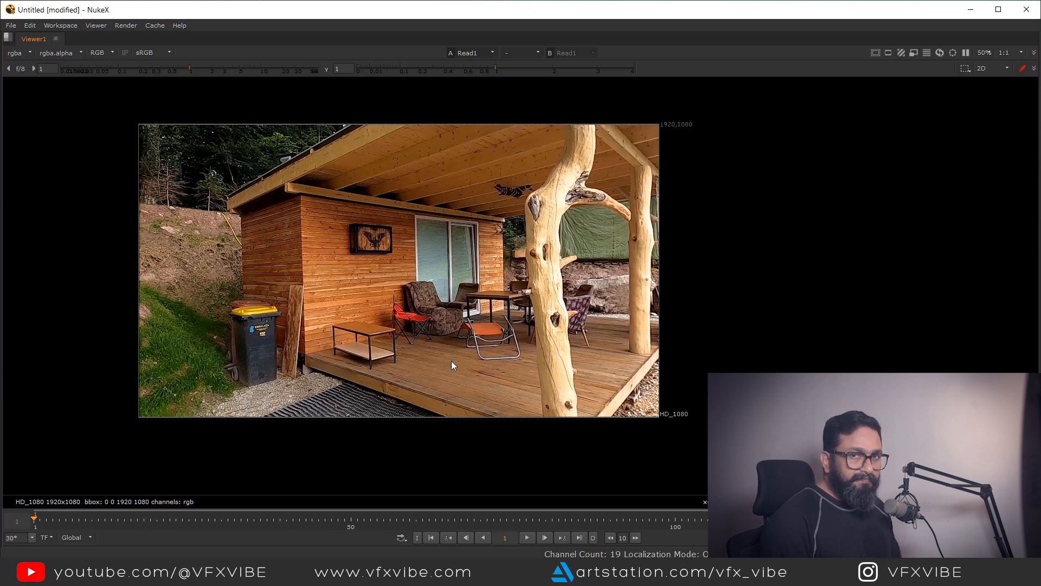
pyautogui.press('+')
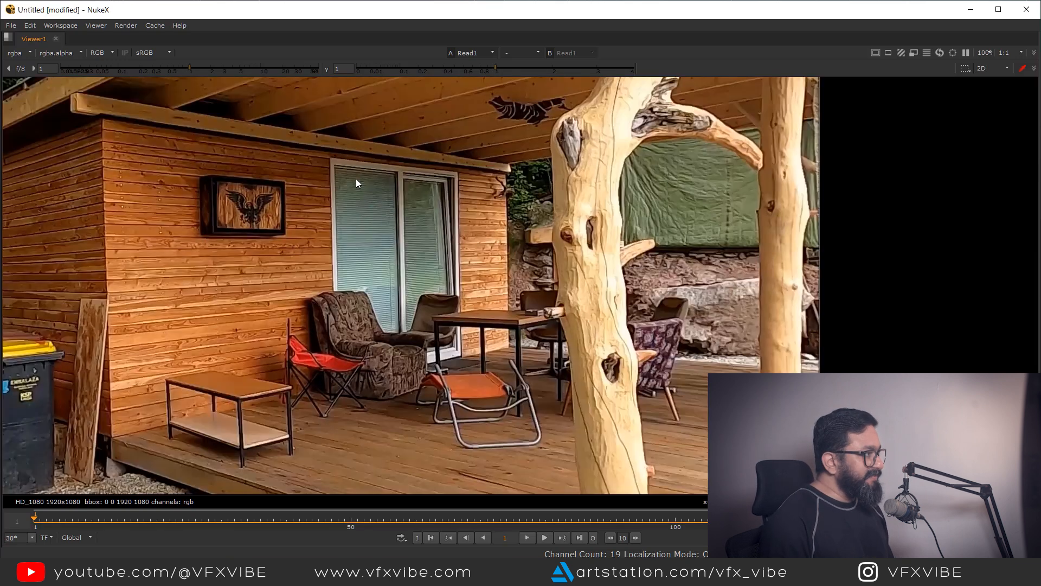
pyautogui.scroll(4, 266, 249)
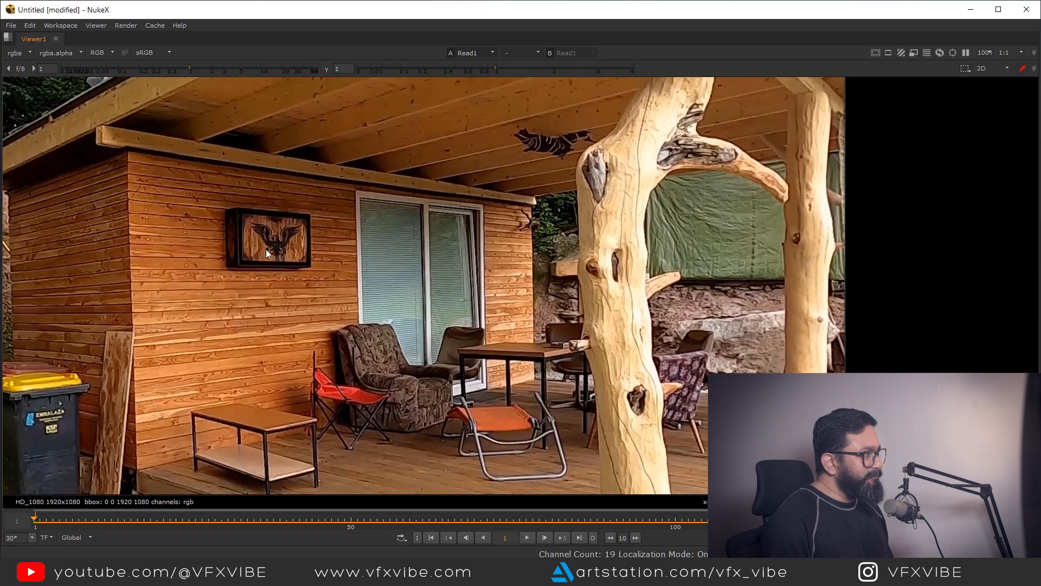
pyautogui.moveTo(210, 188); pyautogui.dragTo(377, 325)
pyautogui.moveTo(187, 175); pyautogui.dragTo(383, 330)
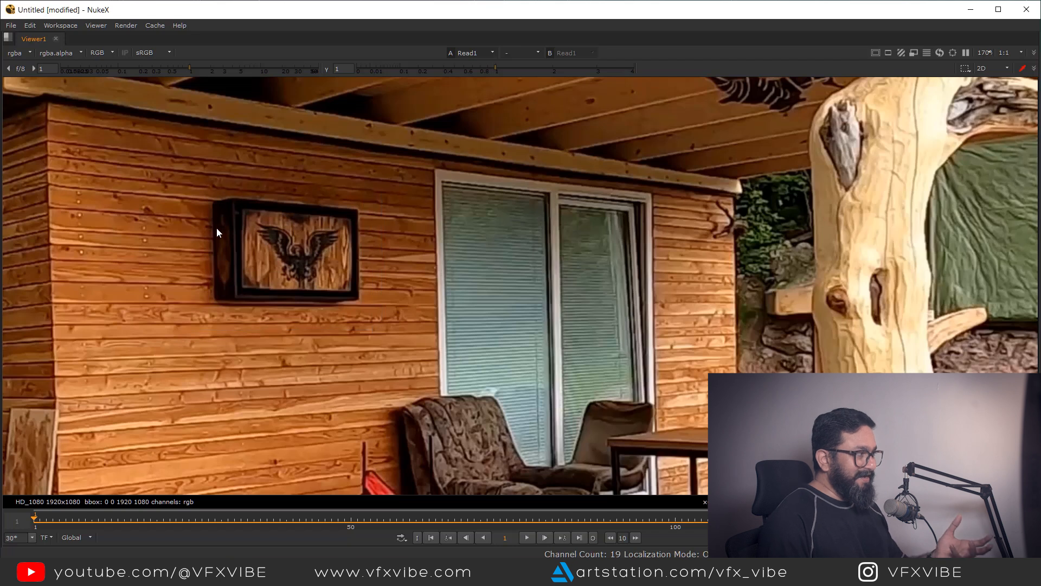
pyautogui.moveTo(202, 189); pyautogui.dragTo(392, 338)
pyautogui.scroll(-6, 402, 333)
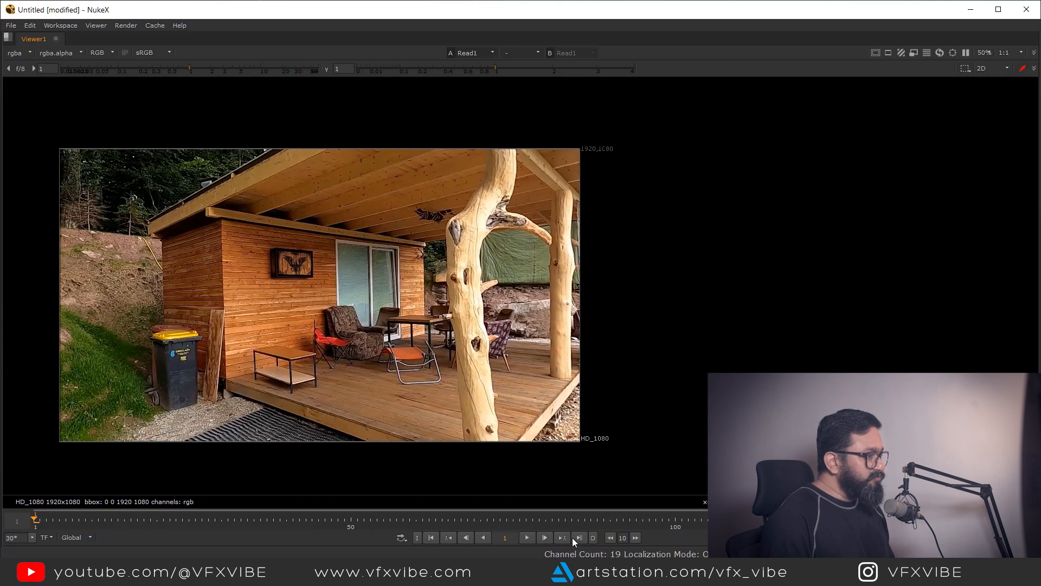
# Compare the last and first frames of the cabin footage, checking the sky, hillside and overall framing.
pyautogui.click(579, 536)
pyautogui.moveTo(565, 310); pyautogui.dragTo(566, 313)
pyautogui.moveTo(519, 228); pyautogui.dragTo(547, 276)
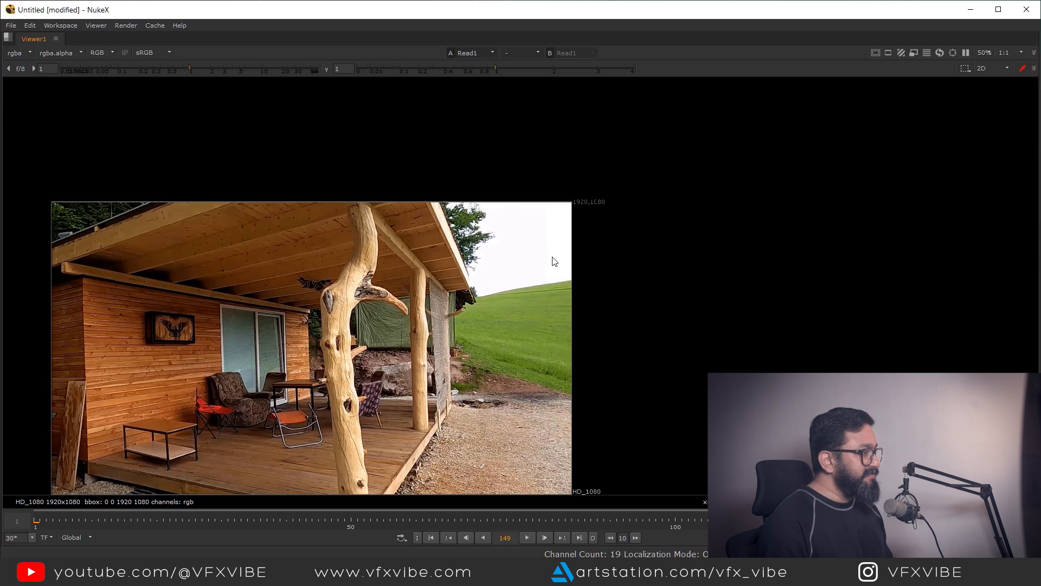
pyautogui.moveTo(334, 363); pyautogui.dragTo(448, 344)
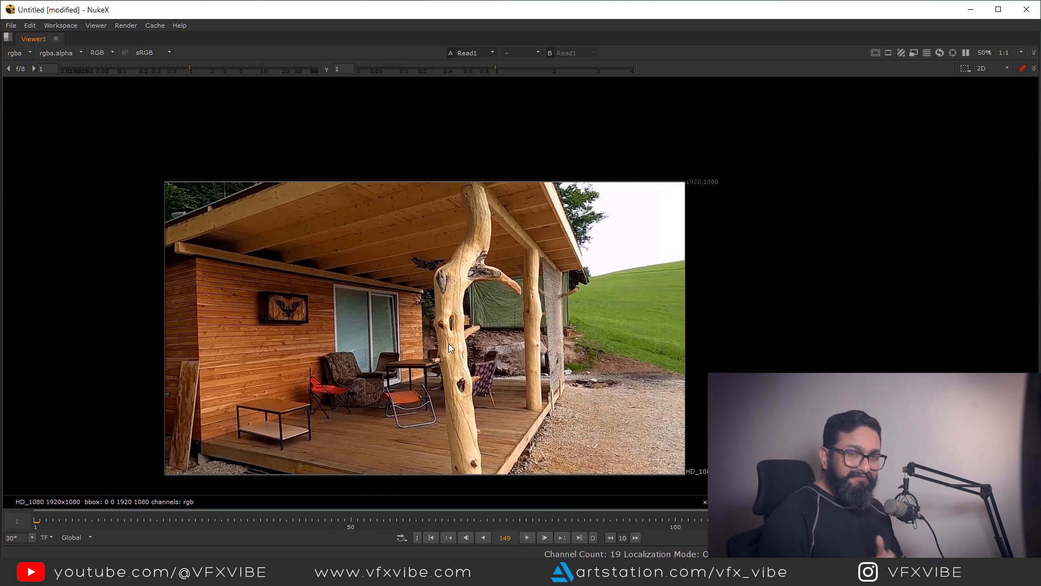
pyautogui.click(431, 538)
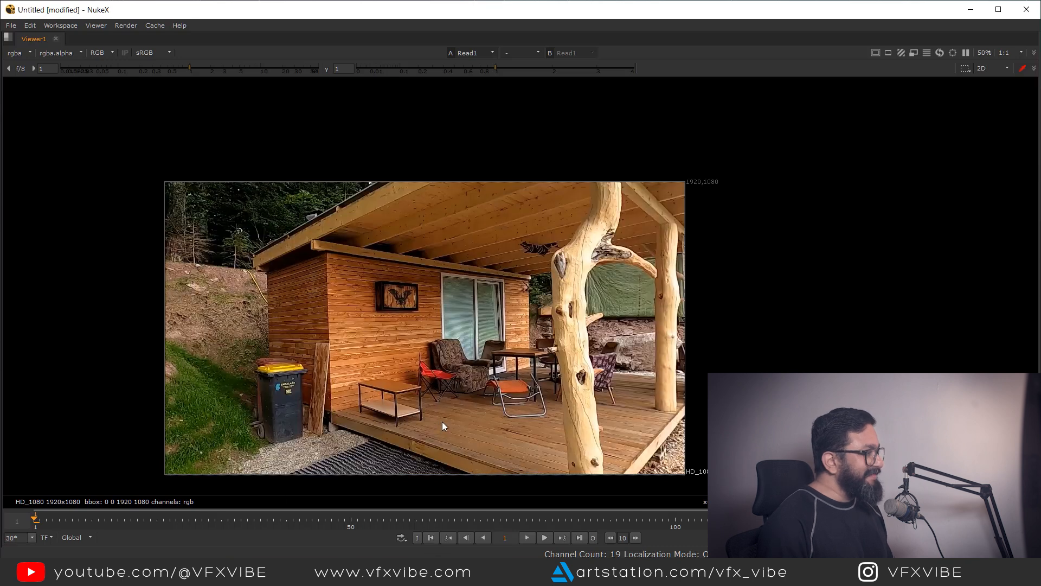
pyautogui.moveTo(552, 410); pyautogui.dragTo(476, 394)
pyautogui.moveTo(479, 340); pyautogui.dragTo(475, 364)
pyautogui.scroll(-3, 475, 364)
pyautogui.moveTo(656, 200); pyautogui.dragTo(164, 478)
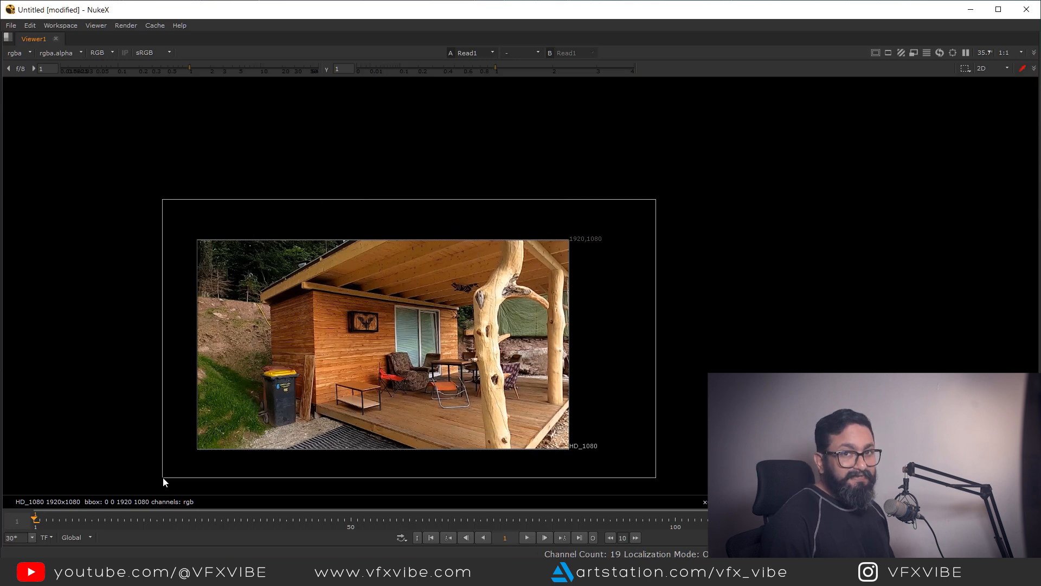
pyautogui.moveTo(357, 447)
pyautogui.mouseDown()
pyautogui.moveTo(345, 422)
pyautogui.moveTo(352, 430)
pyautogui.mouseUp()
# Add a Dot below the cabin Read node and insert a Saturation node between the Dot and the Viewer.
pyautogui.press('space')
pyautogui.moveTo(431, 484); pyautogui.dragTo(398, 449)
pyautogui.click(442, 449)
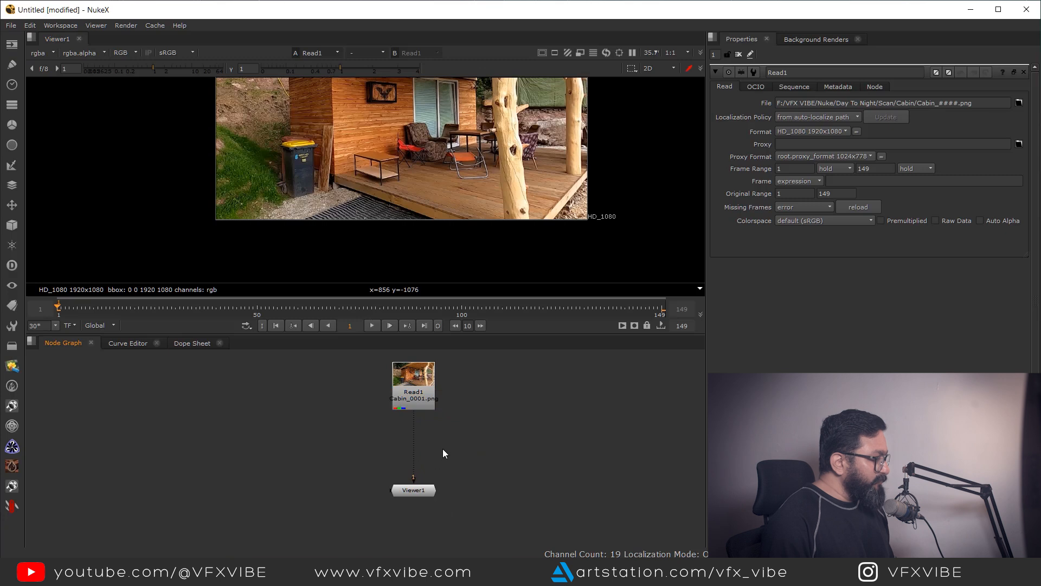
pyautogui.keyDown('ctrl'); pyautogui.click(414, 447); pyautogui.keyUp('ctrl')
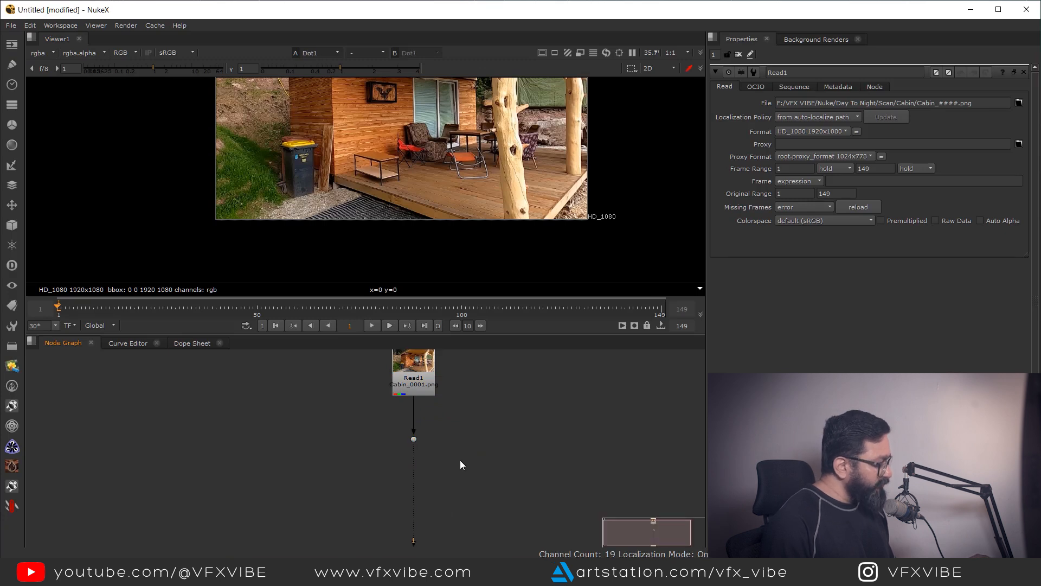
pyautogui.press('Tab')
pyautogui.write('sat')
pyautogui.press('Return')
pyautogui.moveTo(433, 458); pyautogui.dragTo(410, 484)
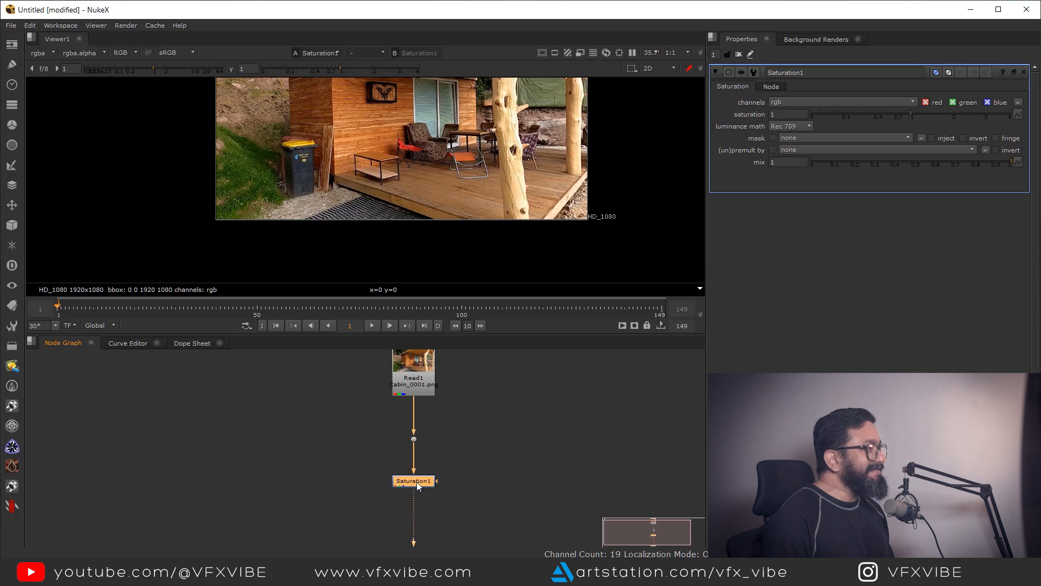
# Set the Saturation node's saturation to 0.7.
pyautogui.moveTo(479, 167); pyautogui.dragTo(488, 241)
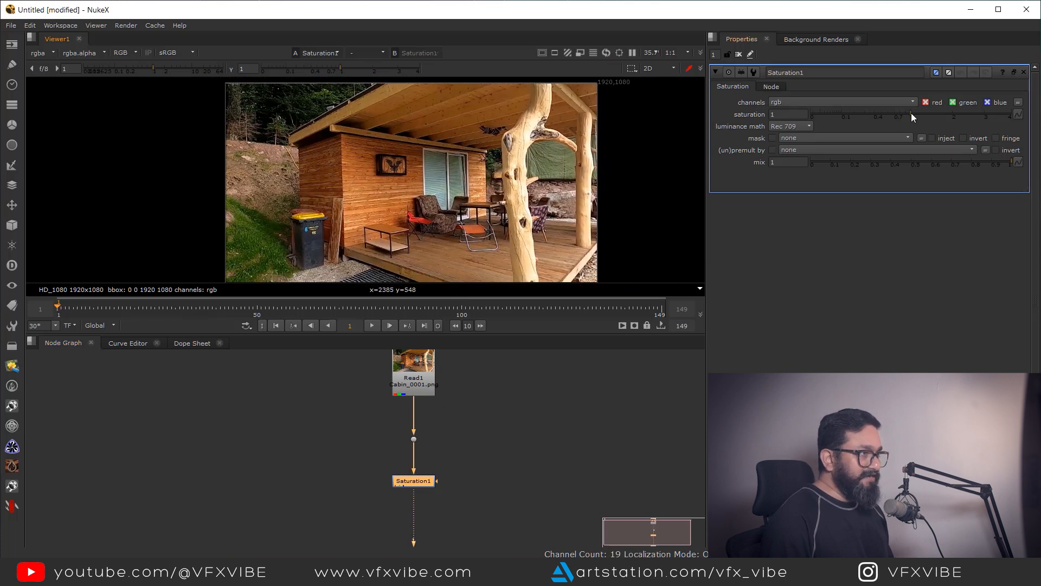
pyautogui.moveTo(787, 115); pyautogui.dragTo(635, 123)
pyautogui.write('.')
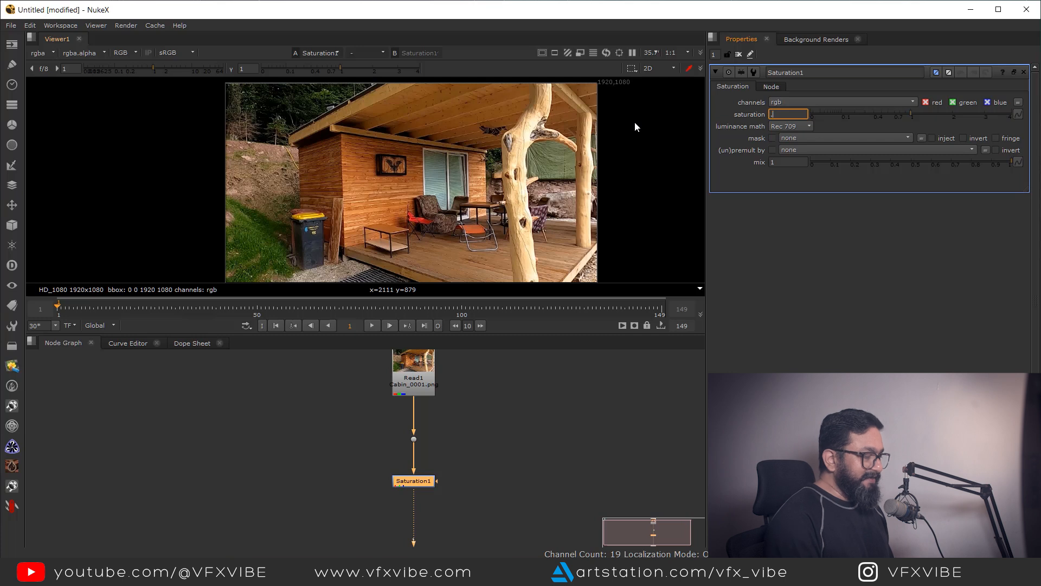
pyautogui.write('8')
pyautogui.press('Return')
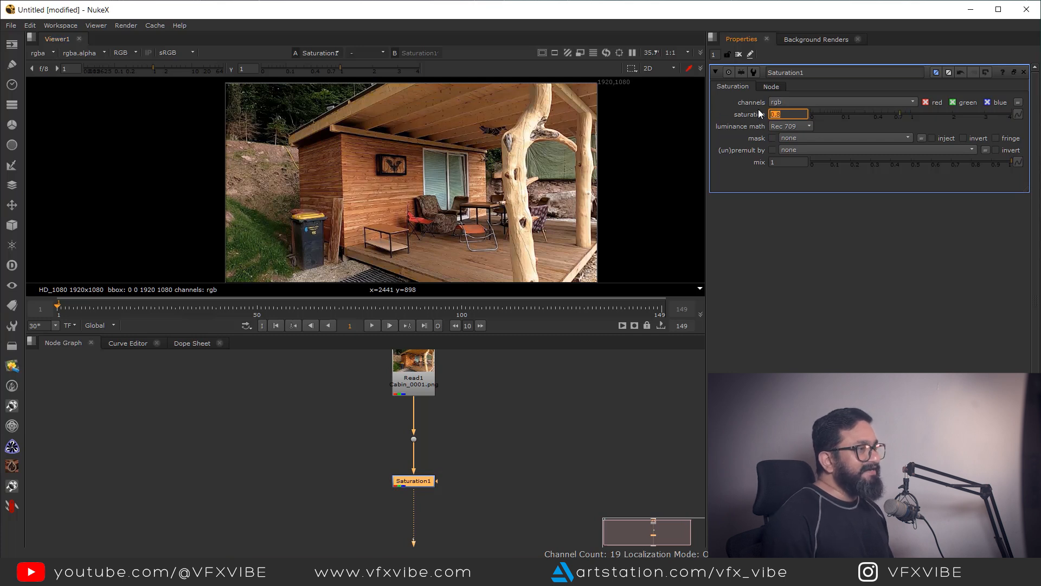
pyautogui.write('.7')
pyautogui.press('Return')
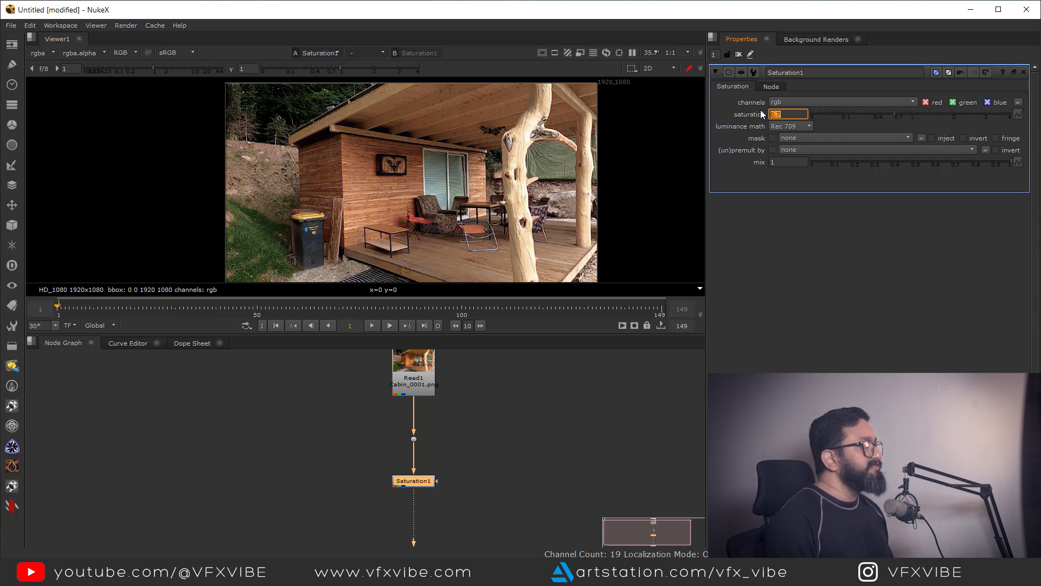
# Make room above the Viewer and insert a Grade node below the Saturation node.
pyautogui.moveTo(488, 179); pyautogui.dragTo(472, 179)
pyautogui.scroll(-1, 434, 217)
pyautogui.moveTo(434, 499); pyautogui.dragTo(419, 399)
pyautogui.moveTo(410, 462); pyautogui.dragTo(410, 529)
pyautogui.click(444, 418)
pyautogui.press('g')
pyautogui.moveTo(444, 416); pyautogui.dragTo(398, 424)
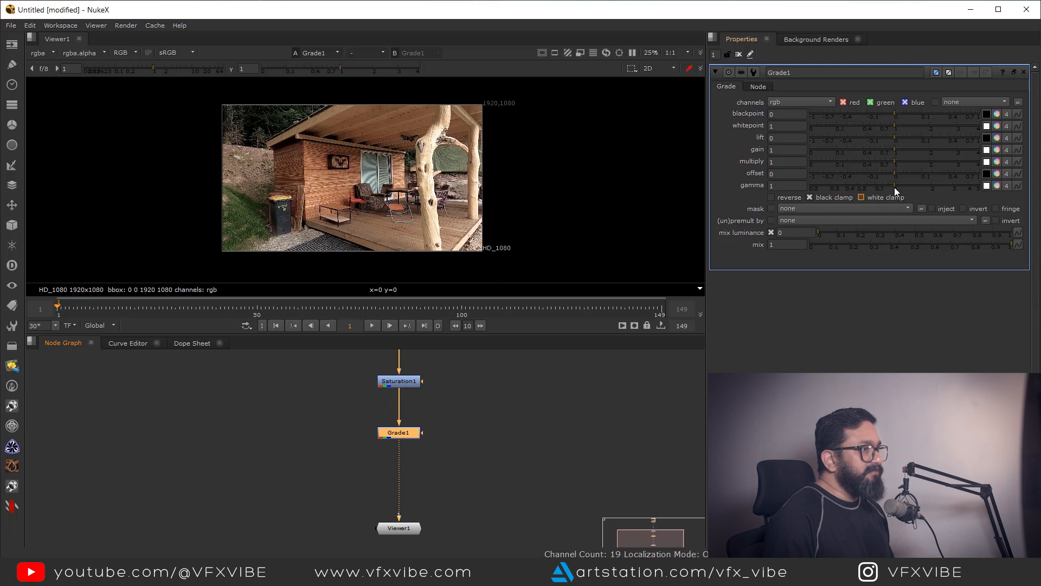
# Darken the footage in the Grade node with gamma 0.7 and gain 0.31, and check it at frame 136.
pyautogui.moveTo(892, 184); pyautogui.dragTo(879, 187)
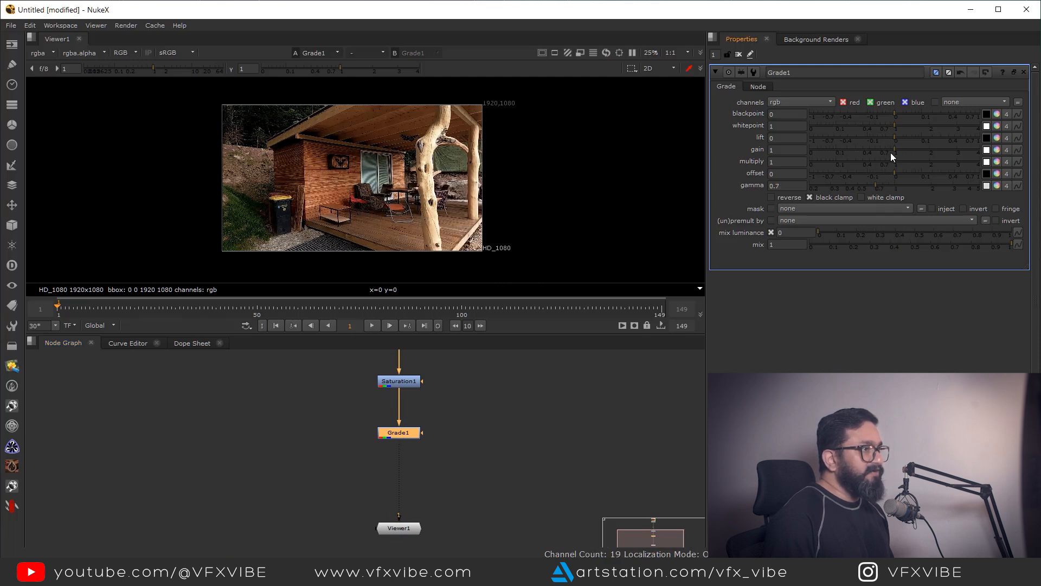
pyautogui.moveTo(895, 151); pyautogui.dragTo(858, 152)
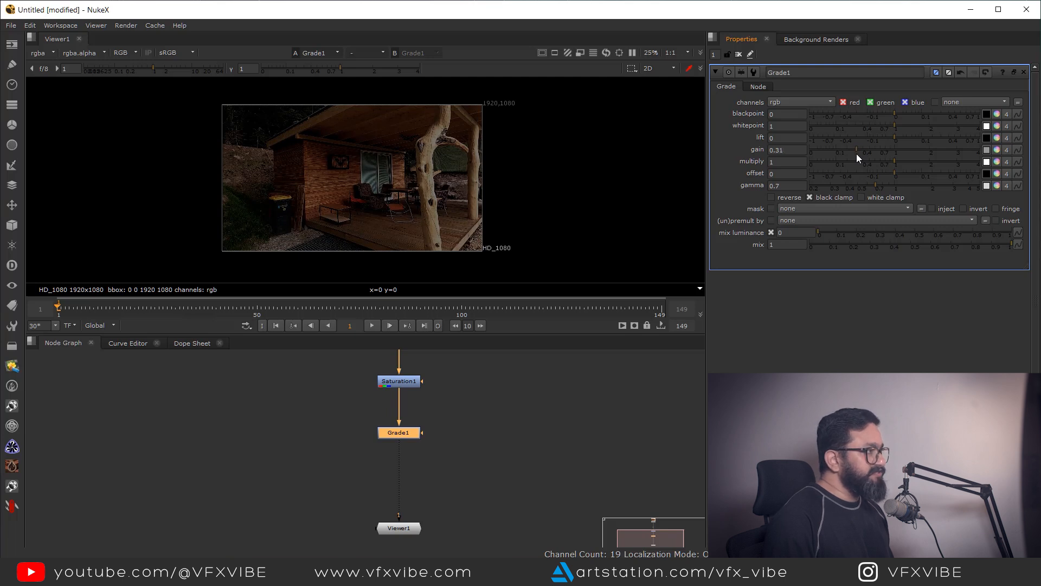
pyautogui.moveTo(569, 309); pyautogui.dragTo(608, 308)
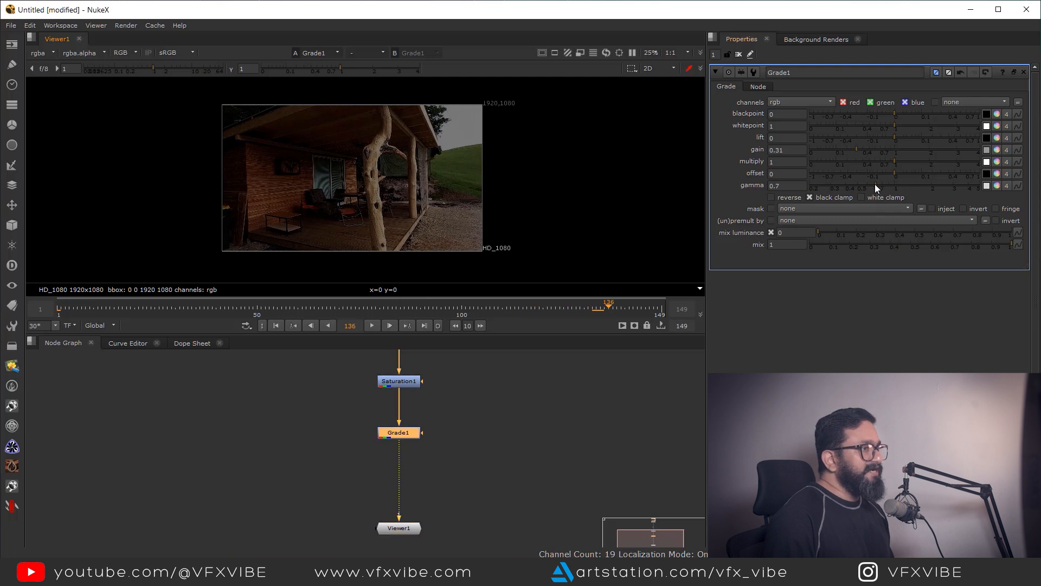
pyautogui.moveTo(875, 185); pyautogui.dragTo(875, 186)
# Insert a ColorCorrect node between the Grade node and the Viewer.
pyautogui.moveTo(373, 189); pyautogui.dragTo(539, 159)
pyautogui.scroll(2, 529, 193)
pyautogui.moveTo(420, 528); pyautogui.dragTo(425, 492)
pyautogui.click(445, 430)
pyautogui.press('c')
pyautogui.moveTo(448, 430); pyautogui.dragTo(408, 427)
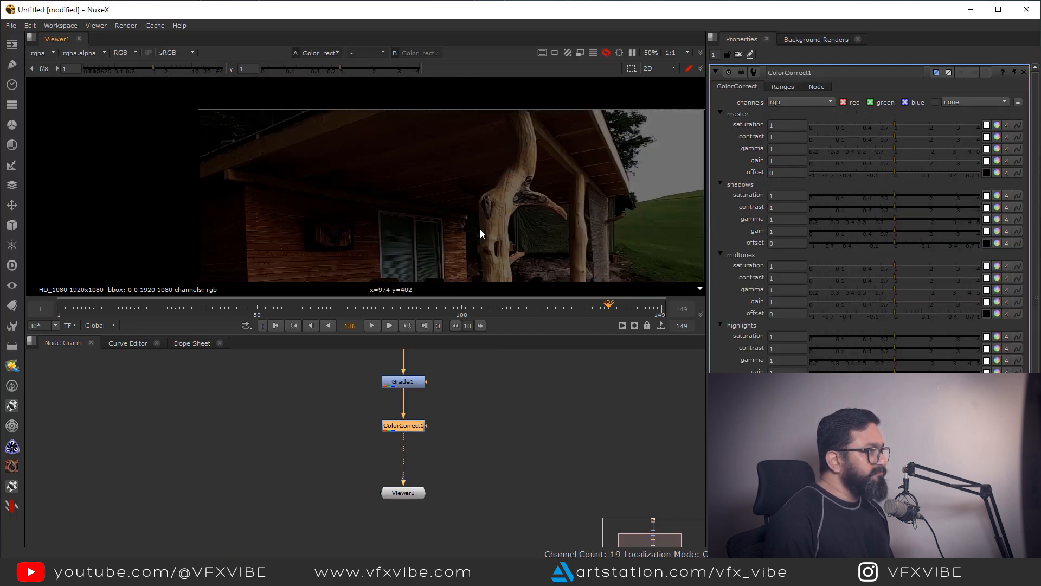
pyautogui.scroll(-3, 499, 225)
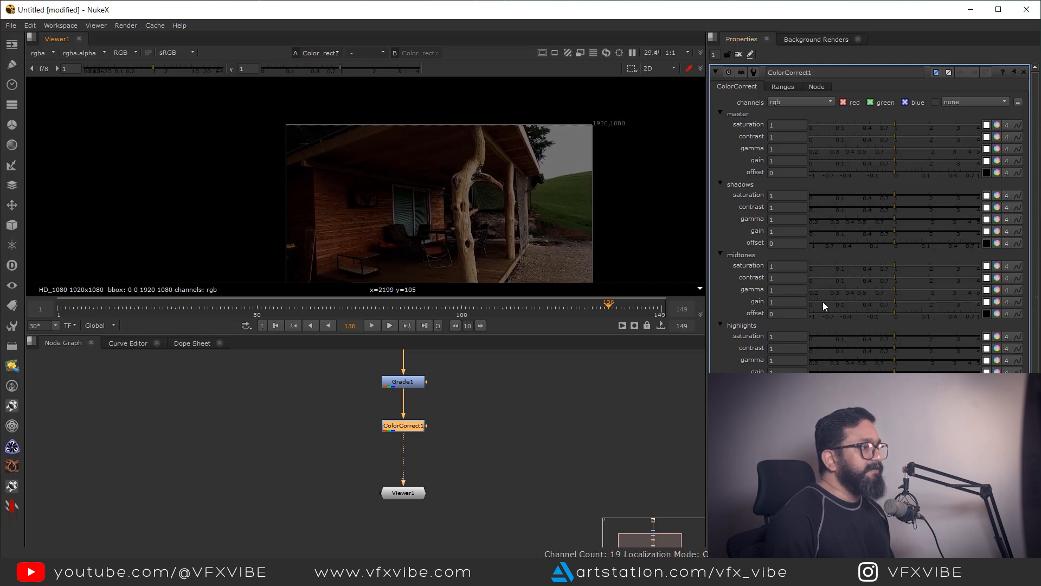
# Lower the ColorCorrect midtones gain to 0.74 and highlights gain to 0.76, and check the first frame.
pyautogui.moveTo(896, 302); pyautogui.dragTo(886, 301)
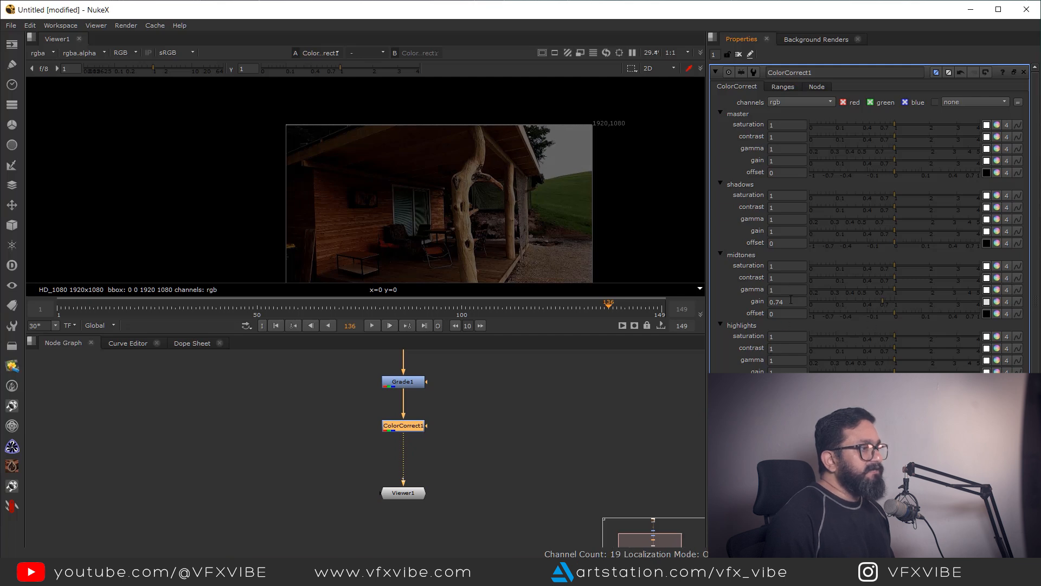
pyautogui.moveTo(895, 371)
pyautogui.mouseDown()
pyautogui.moveTo(908, 372)
pyautogui.moveTo(890, 371)
pyautogui.mouseUp()
pyautogui.scroll(-3, 537, 193)
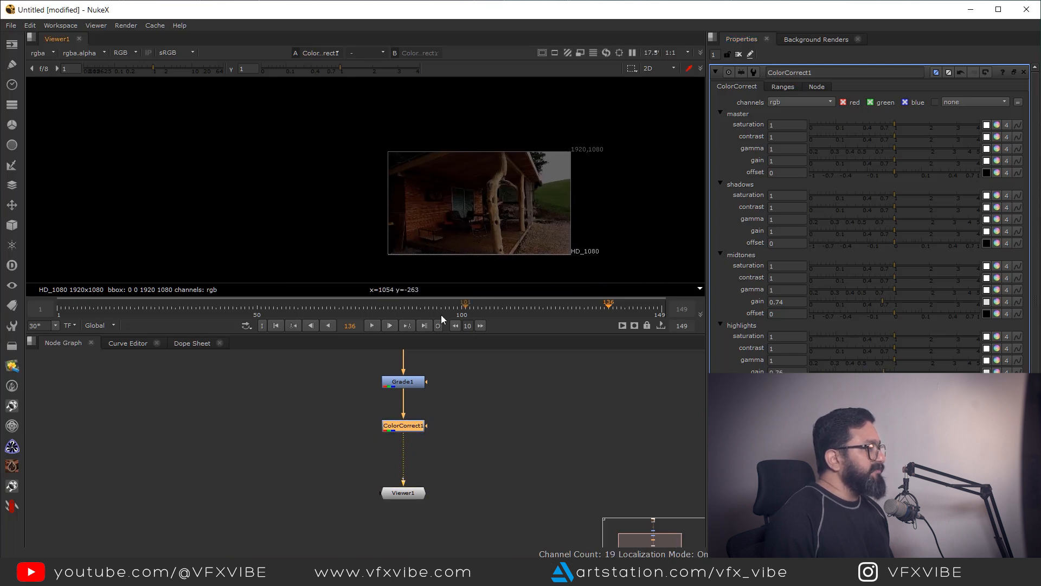
pyautogui.click(276, 325)
pyautogui.scroll(5, 543, 217)
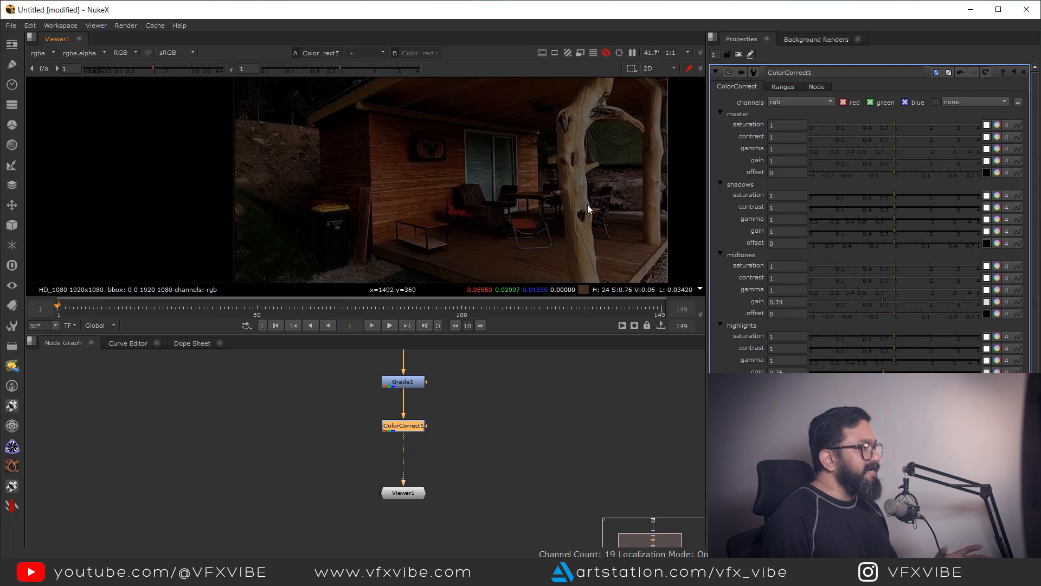
# Insert a second Grade node between the ColorCorrect node and the Viewer.
pyautogui.moveTo(415, 462); pyautogui.dragTo(423, 531)
pyautogui.click(453, 440)
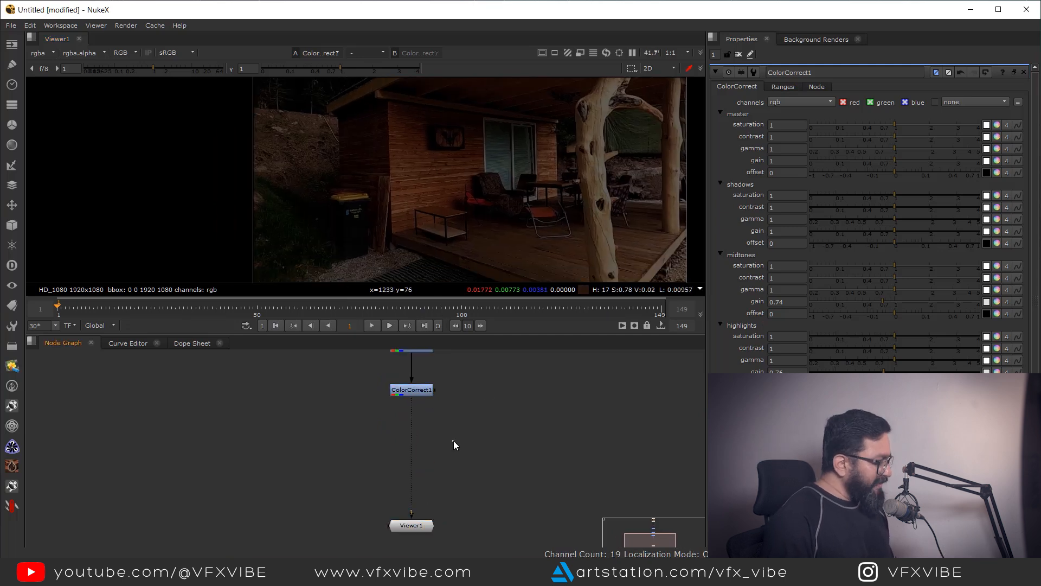
pyautogui.press('g')
pyautogui.moveTo(462, 441); pyautogui.dragTo(416, 456)
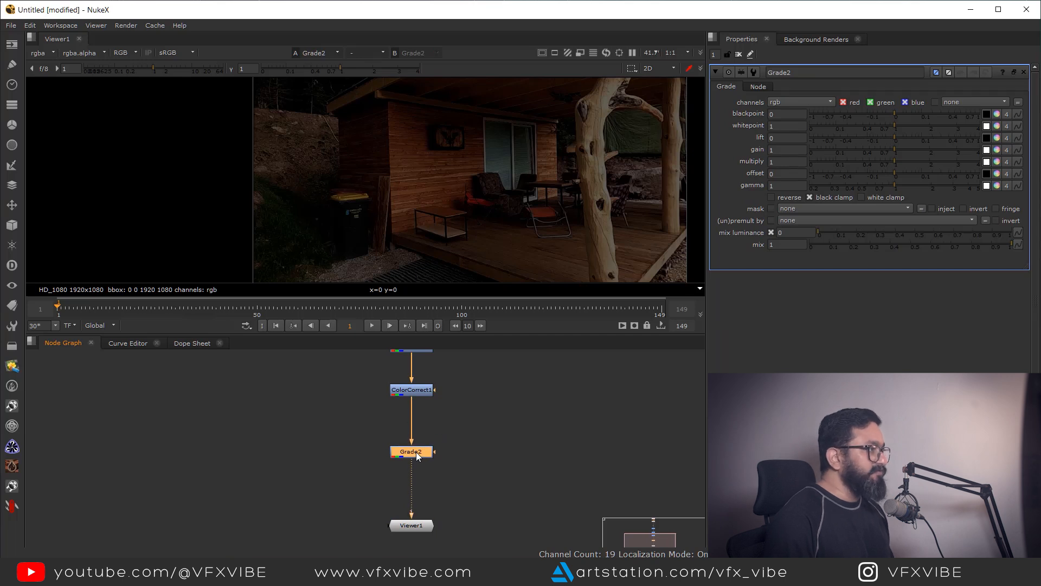
# Tint the second Grade node's gain cyan-blue at about R 0.547, G 0.941, B 1, judging it at frame 118.
pyautogui.moveTo(567, 136); pyautogui.dragTo(520, 187)
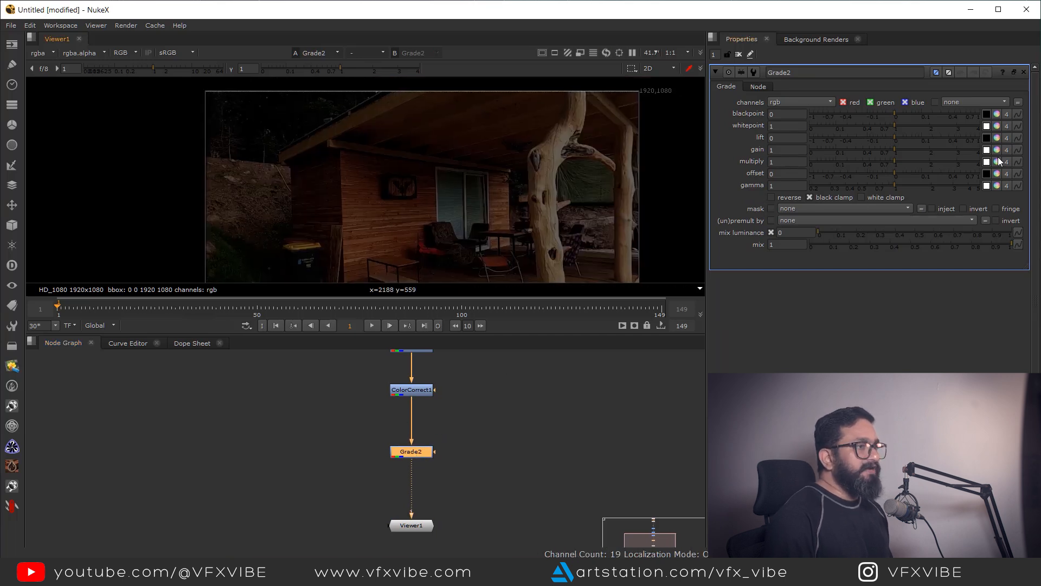
pyautogui.click(997, 126)
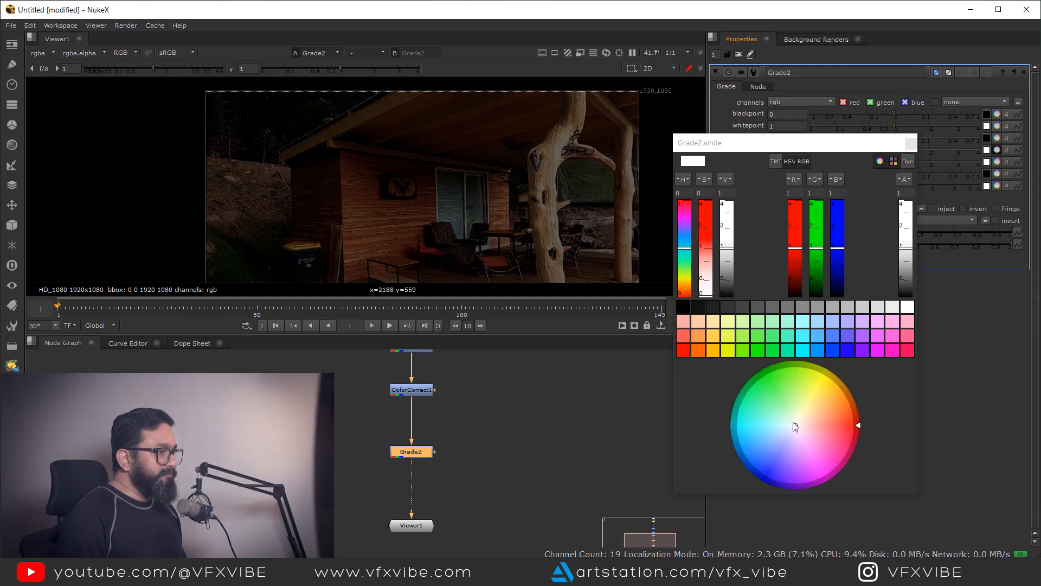
pyautogui.moveTo(795, 428); pyautogui.dragTo(727, 432)
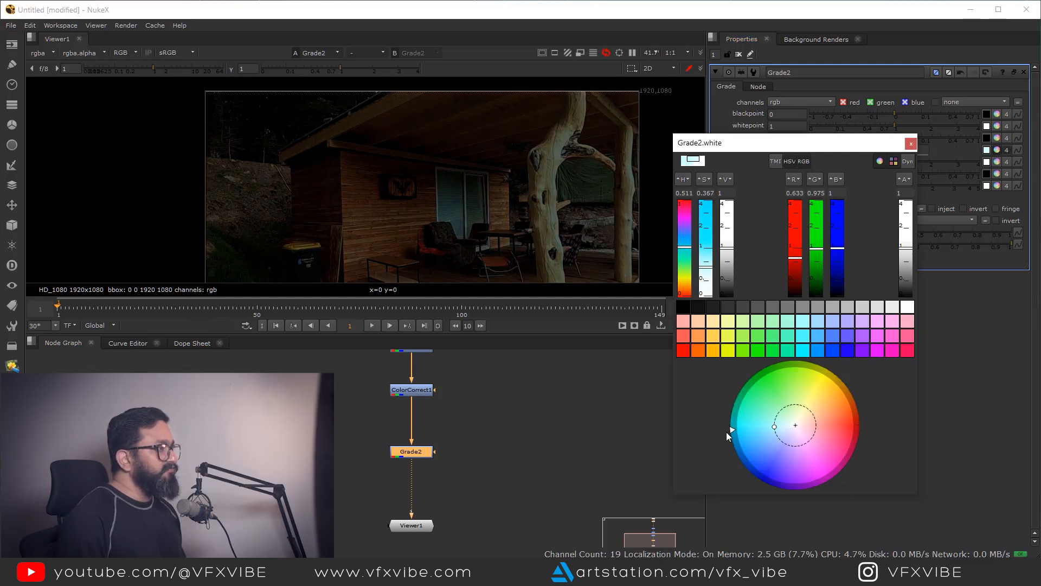
pyautogui.scroll(-2, 491, 222)
pyautogui.scroll(-1, 482, 208)
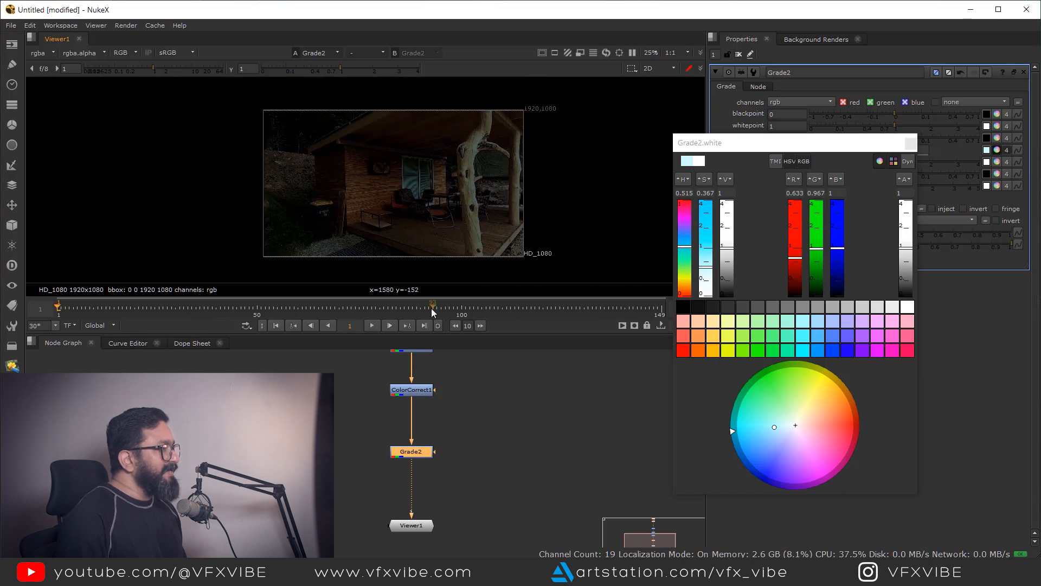
pyautogui.click(534, 310)
pyautogui.moveTo(773, 427); pyautogui.dragTo(732, 434)
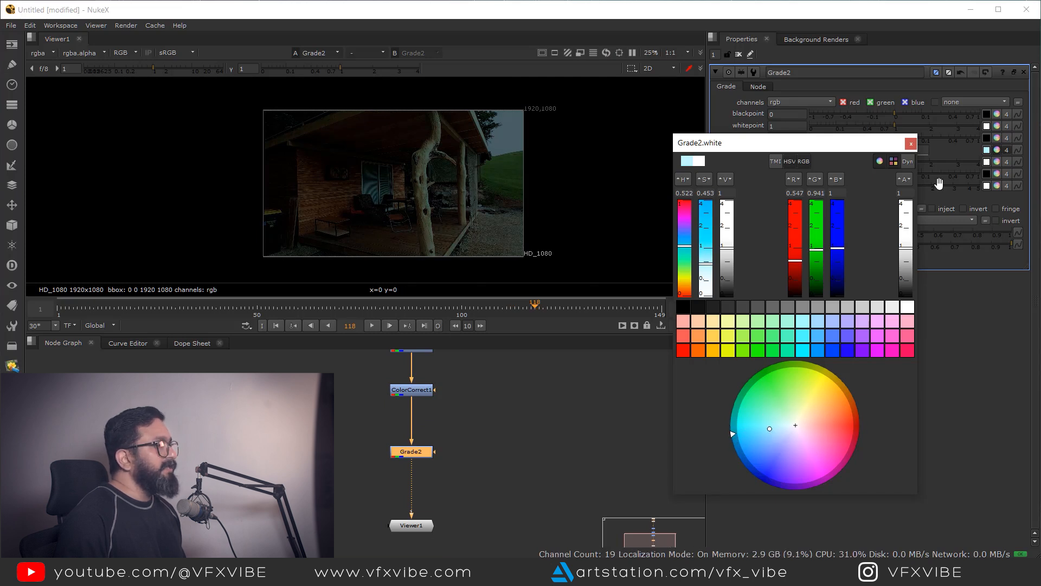
pyautogui.click(911, 144)
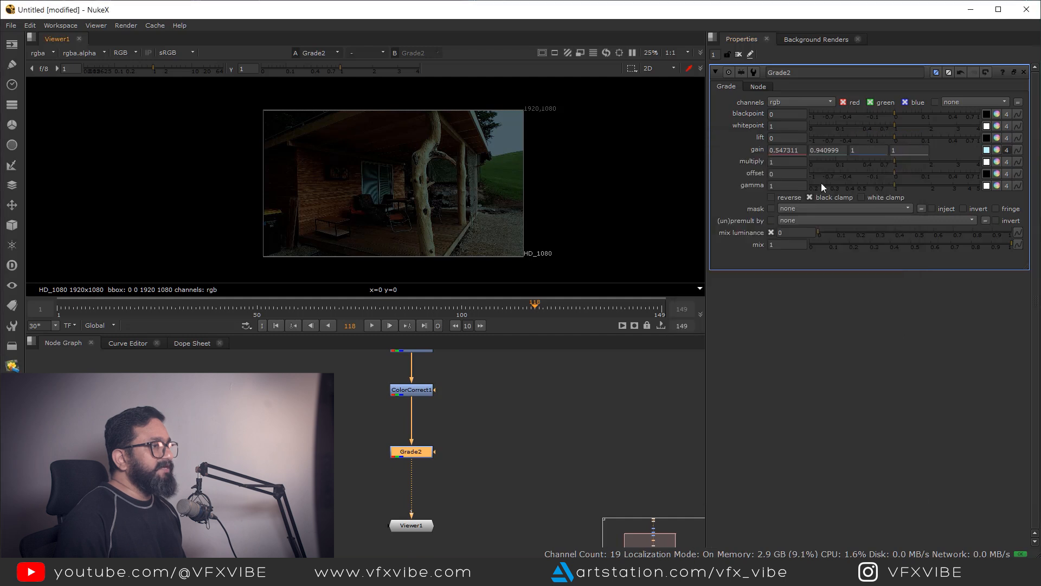
# Tint the second Grade node's gamma light blue at about R 0.677, G 0.908, B 1, and inspect the enlarged image.
pyautogui.click(996, 186)
pyautogui.moveTo(795, 429); pyautogui.dragTo(778, 433)
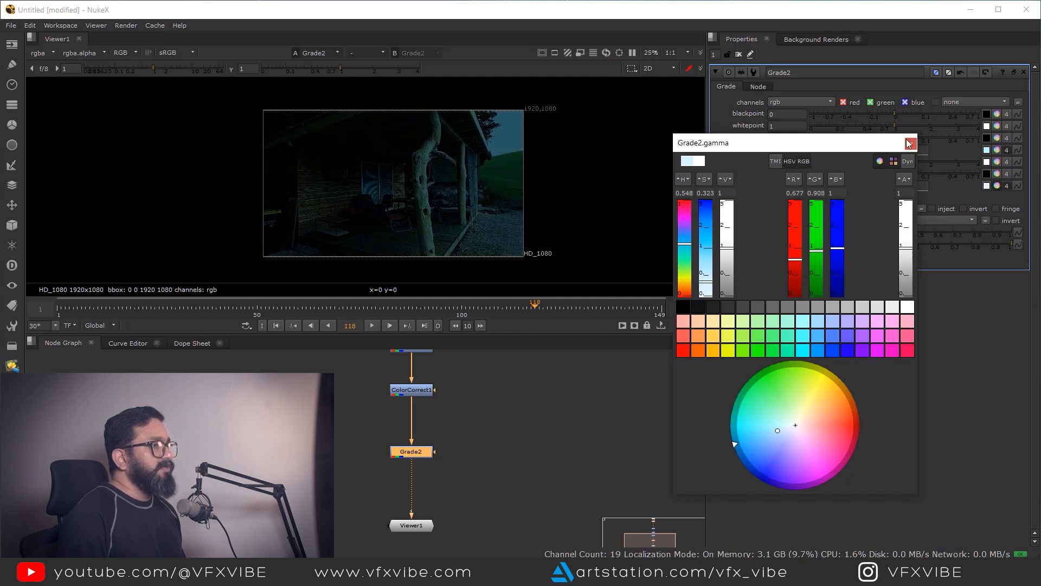
pyautogui.click(910, 144)
pyautogui.moveTo(477, 159); pyautogui.dragTo(505, 204)
pyautogui.press('space')
pyautogui.scroll(6, 497, 320)
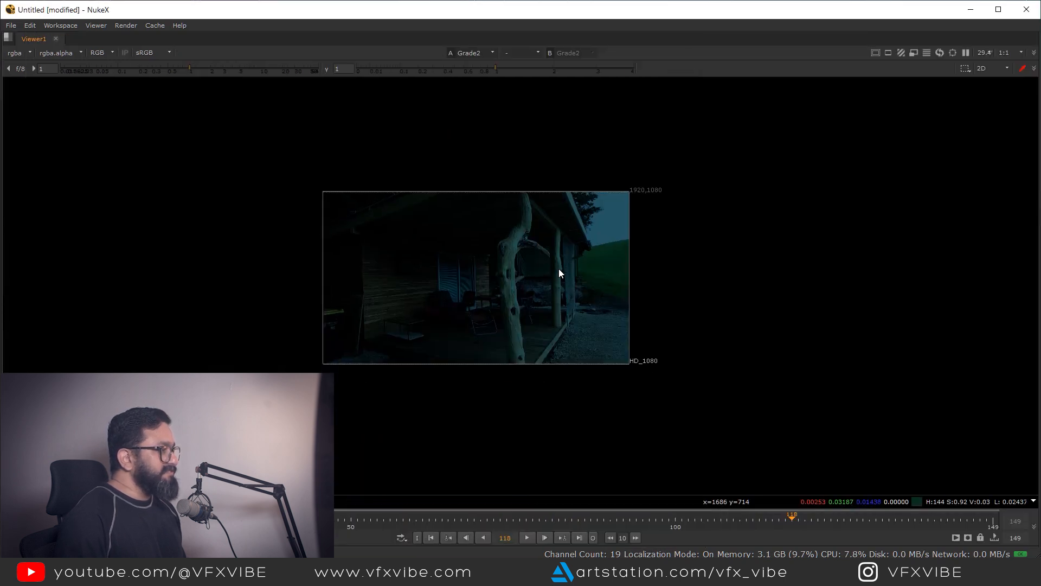
pyautogui.scroll(-2, 581, 278)
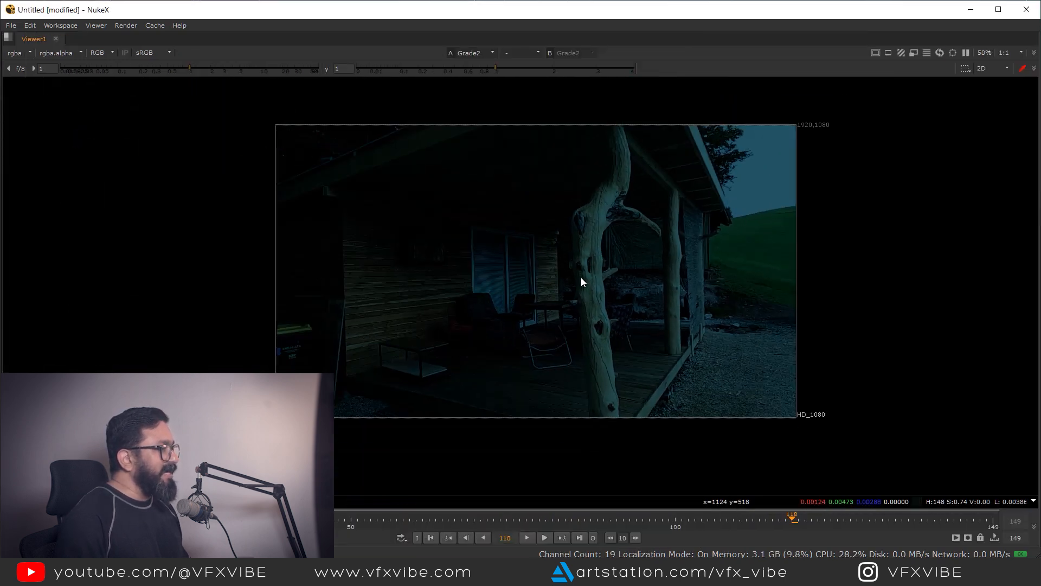
pyautogui.press('space')
pyautogui.press('f')
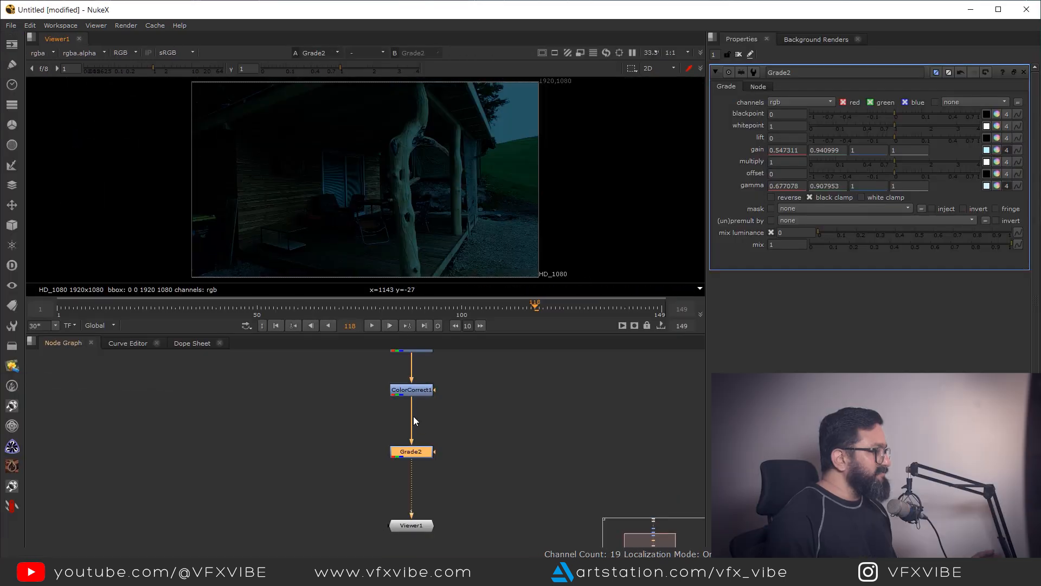
# Branch a third Grade node off the dot below the Read node, place it beside the main chain, and view its output.
pyautogui.scroll(-4, 422, 410)
pyautogui.scroll(2, 483, 411)
pyautogui.click(483, 410)
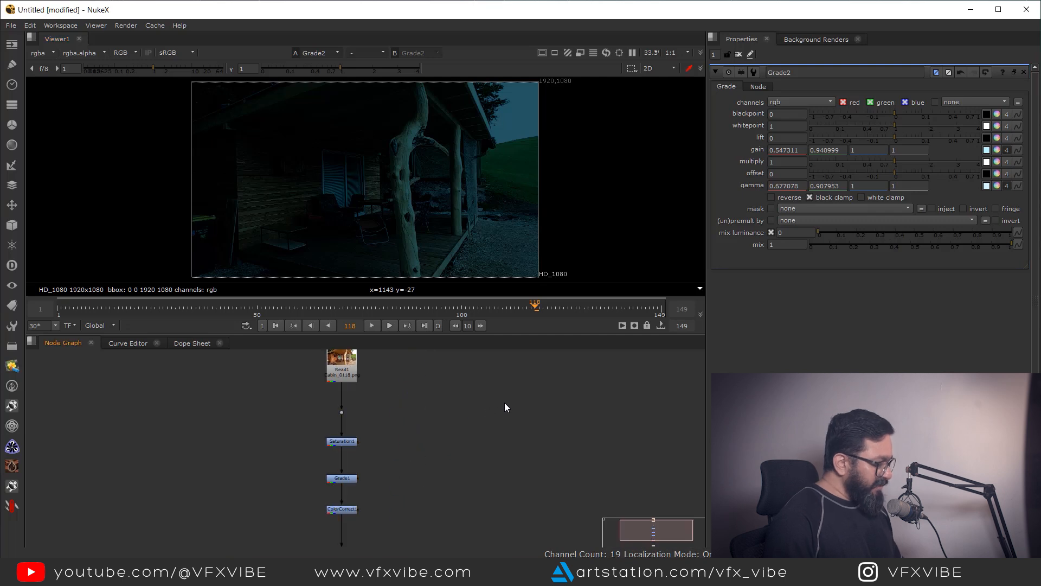
pyautogui.moveTo(477, 416); pyautogui.dragTo(489, 408)
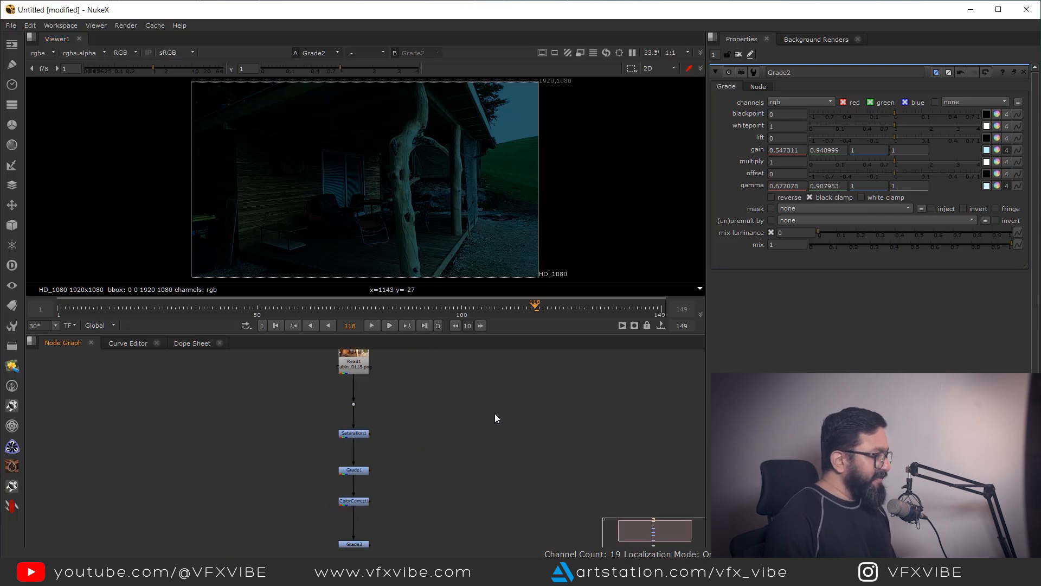
pyautogui.scroll(-1, 491, 404)
pyautogui.press('g')
pyautogui.moveTo(477, 392); pyautogui.dragTo(354, 401)
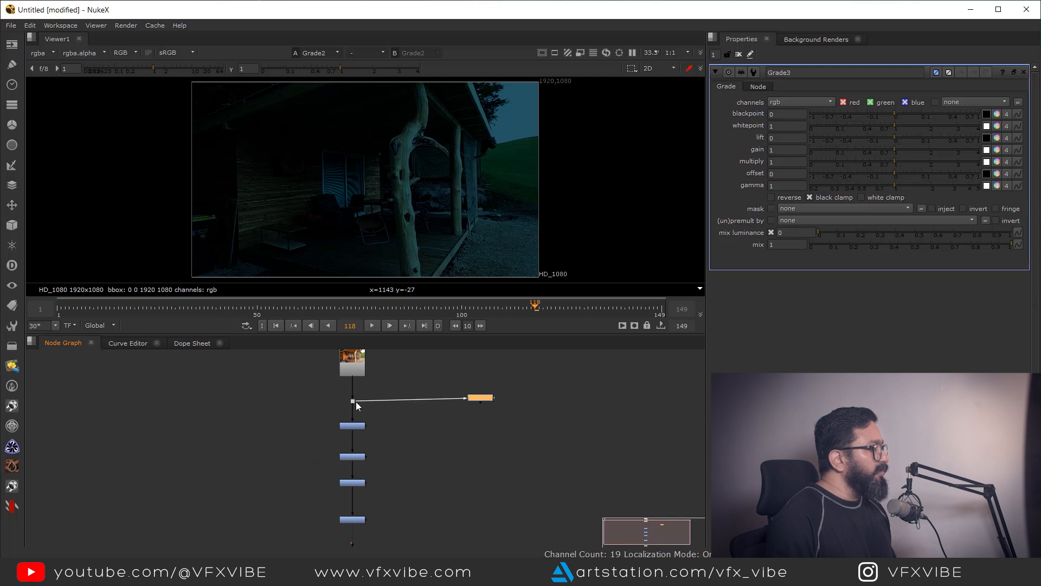
pyautogui.moveTo(474, 399); pyautogui.dragTo(549, 404)
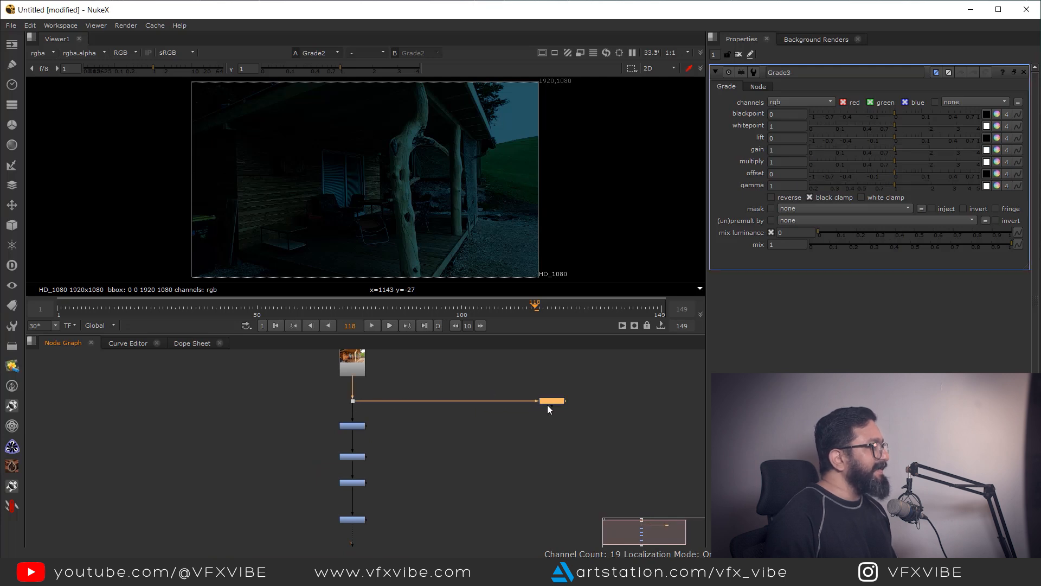
pyautogui.press('1')
pyautogui.click(551, 400)
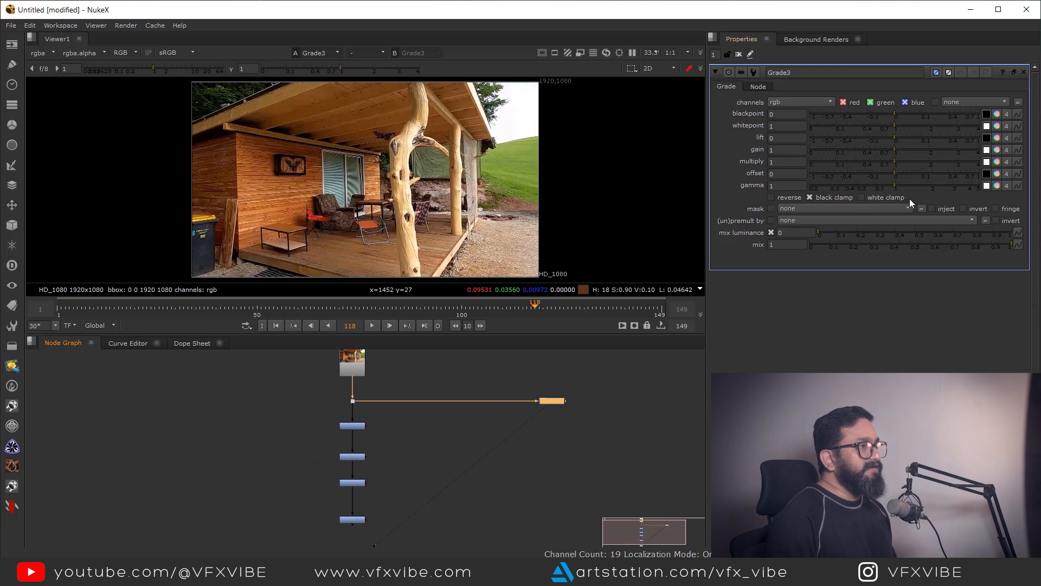
# Warm the third Grade node with gain at about 1, 0.818, 0.464 and gamma at about 1, 0.893, 0.686.
pyautogui.click(997, 150)
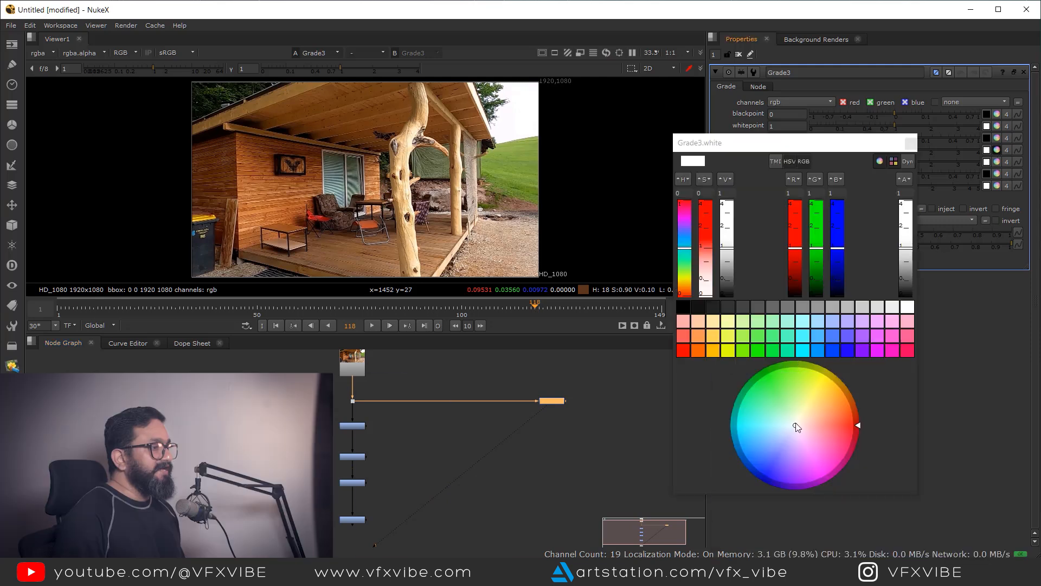
pyautogui.moveTo(797, 424); pyautogui.dragTo(818, 406)
pyautogui.click(910, 143)
pyautogui.click(996, 186)
pyautogui.moveTo(796, 422); pyautogui.dragTo(809, 415)
pyautogui.click(911, 143)
# Examine the glass door and wooden wall of the cabin in the warm-graded image.
pyautogui.scroll(6, 345, 198)
pyautogui.moveTo(320, 90); pyautogui.dragTo(353, 186)
pyautogui.scroll(-2, 354, 187)
pyautogui.moveTo(404, 215); pyautogui.dragTo(436, 142)
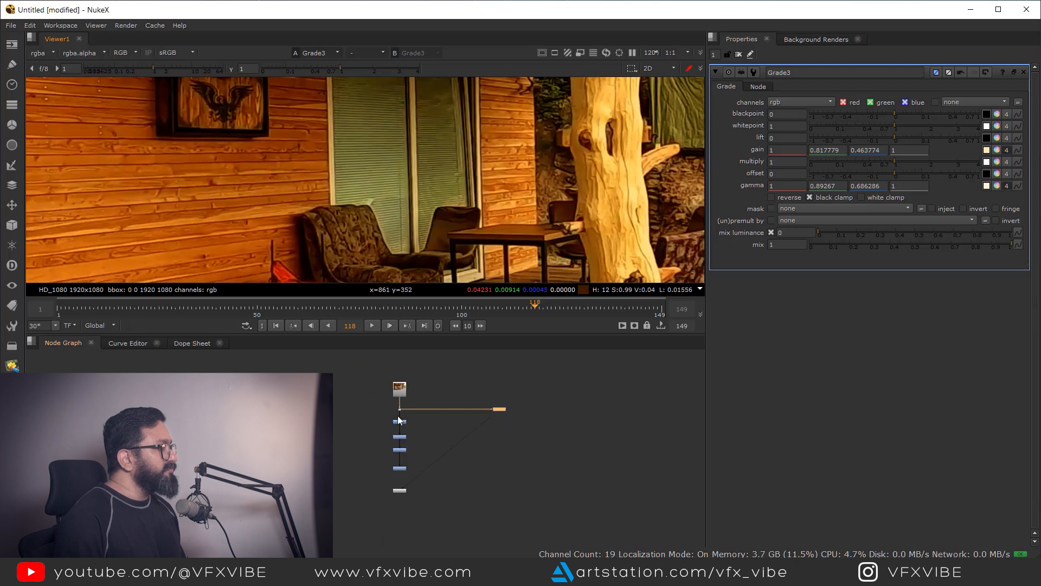
pyautogui.moveTo(398, 415); pyautogui.dragTo(398, 435)
pyautogui.scroll(4, 400, 432)
pyautogui.moveTo(475, 390); pyautogui.dragTo(343, 341)
pyautogui.click(471, 255)
pyautogui.moveTo(469, 194); pyautogui.dragTo(514, 220)
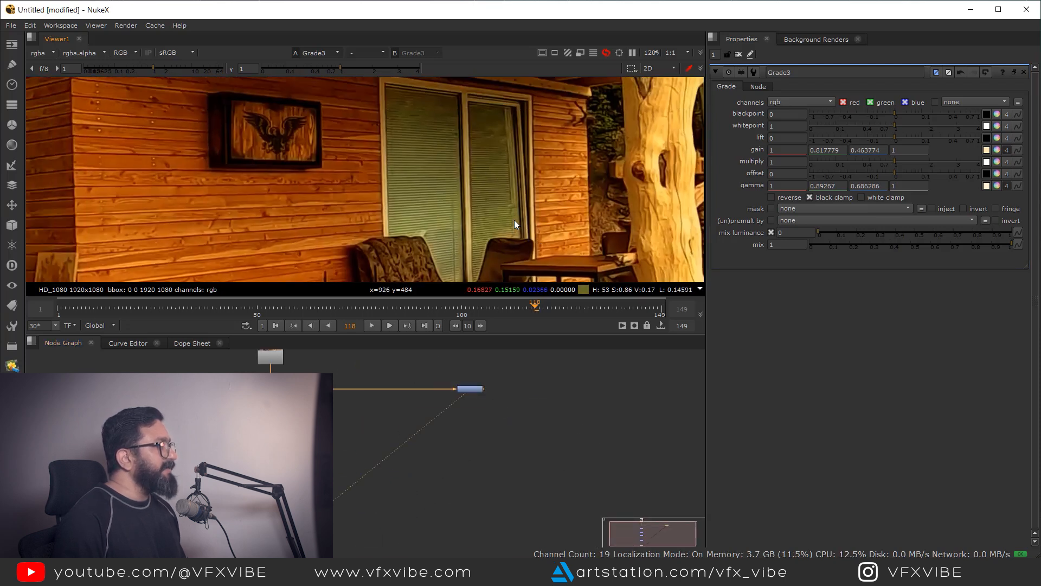
pyautogui.scroll(-1, 425, 146)
pyautogui.moveTo(438, 115); pyautogui.dragTo(390, 103)
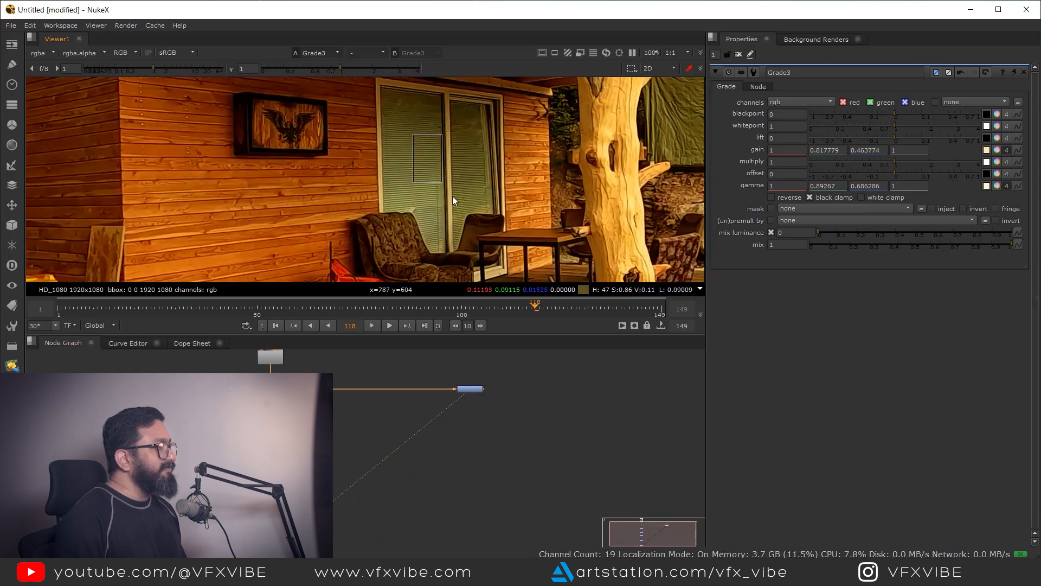
pyautogui.scroll(-5, 441, 396)
# Go to the first frame and add an unconnected Roto node beside the third Grade node.
pyautogui.press('Home')
pyautogui.moveTo(420, 145); pyautogui.dragTo(241, 126)
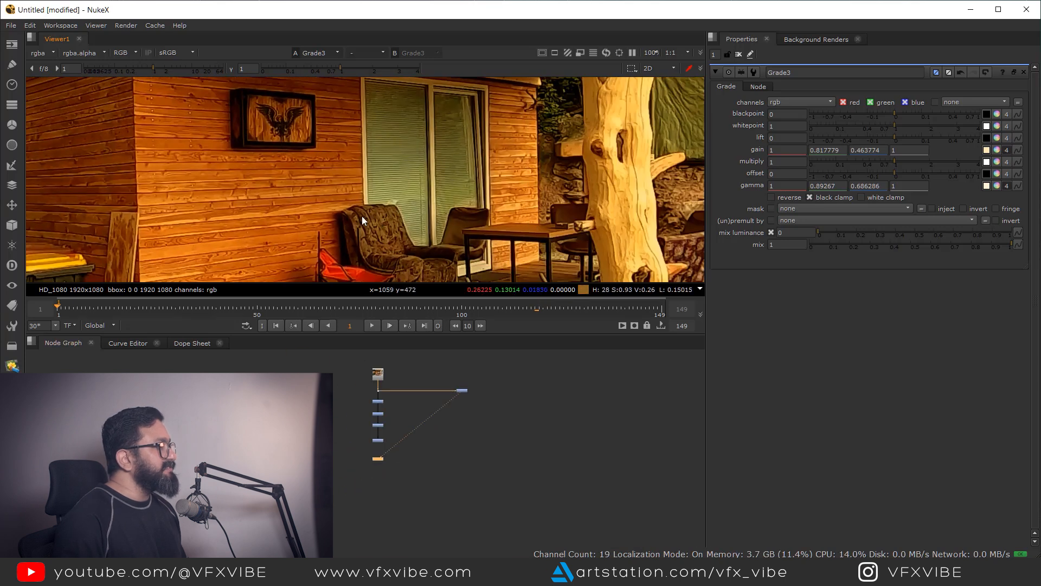
pyautogui.moveTo(380, 219); pyautogui.dragTo(346, 209)
pyautogui.scroll(4, 476, 396)
pyautogui.moveTo(470, 394); pyautogui.dragTo(494, 435)
pyautogui.press('o')
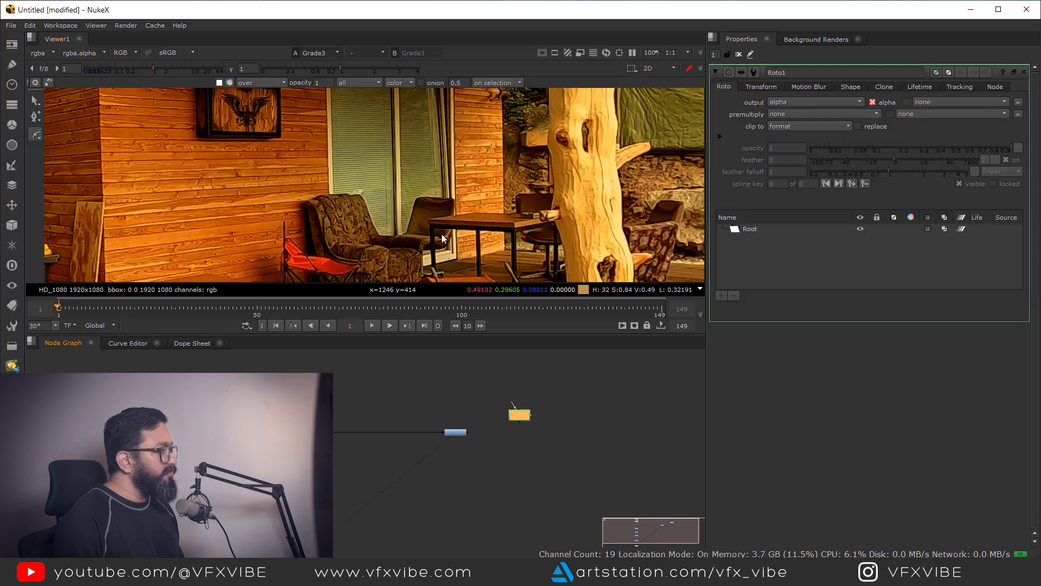
# Start a roto shape on the door's left glass pane, placing points at its two upper corners.
pyautogui.press('space')
pyautogui.scroll(3, 535, 281)
pyautogui.scroll(2, 407, 262)
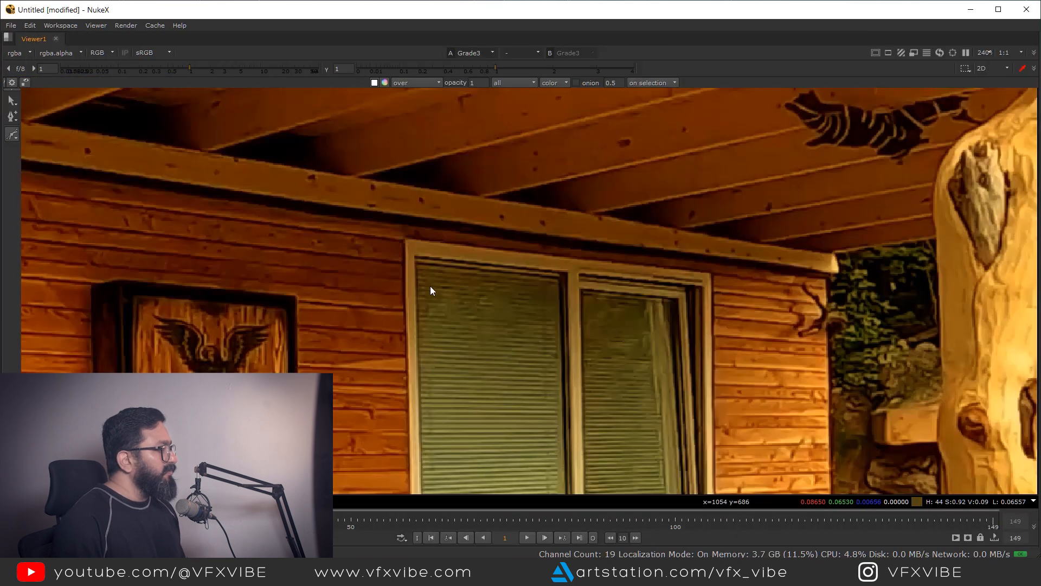
pyautogui.scroll(4, 430, 286)
pyautogui.scroll(-5, 441, 277)
pyautogui.scroll(4, 405, 245)
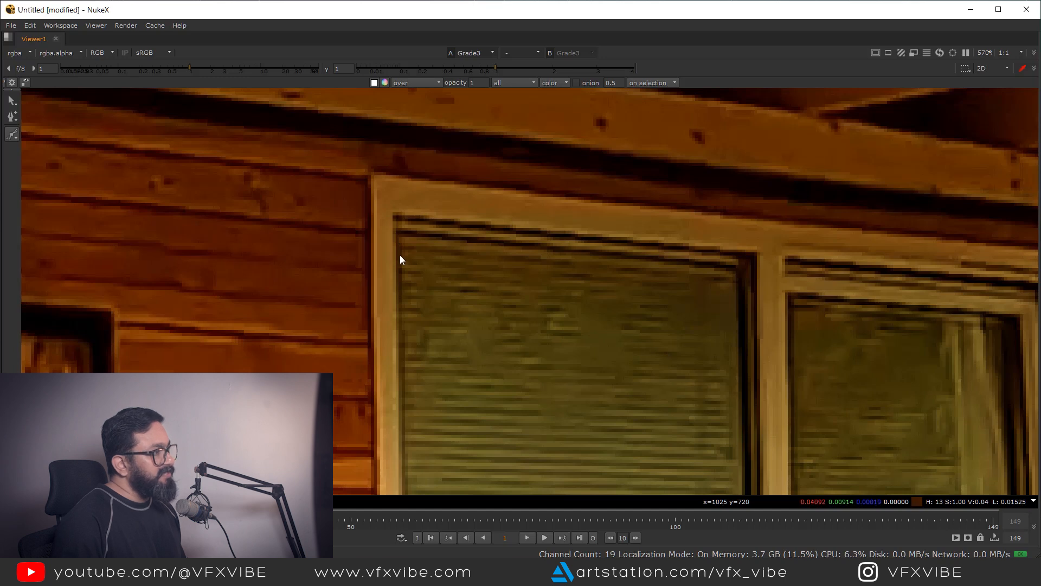
pyautogui.click(396, 229)
pyautogui.scroll(-4, 396, 230)
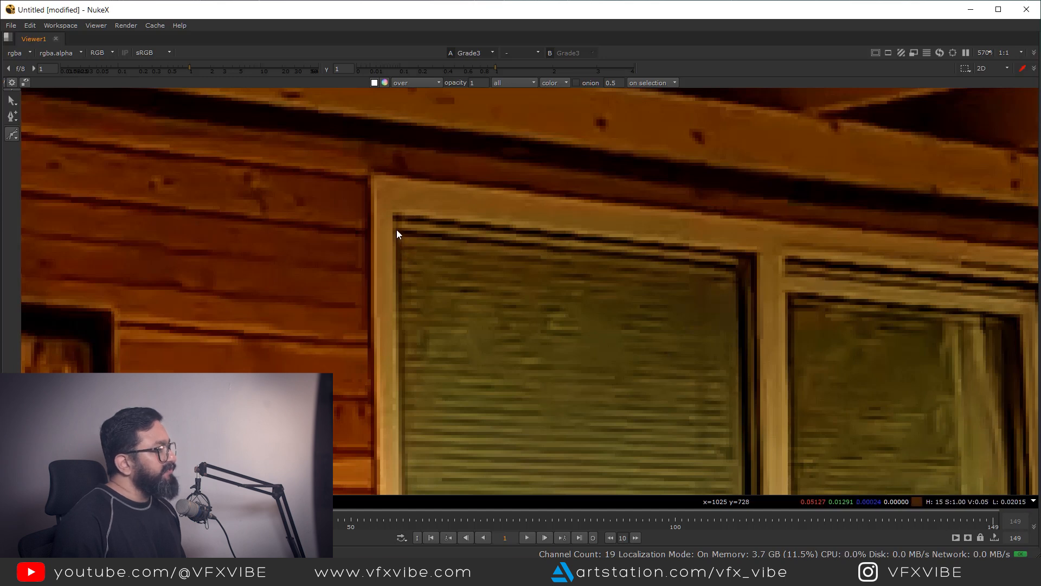
pyautogui.scroll(6, 447, 285)
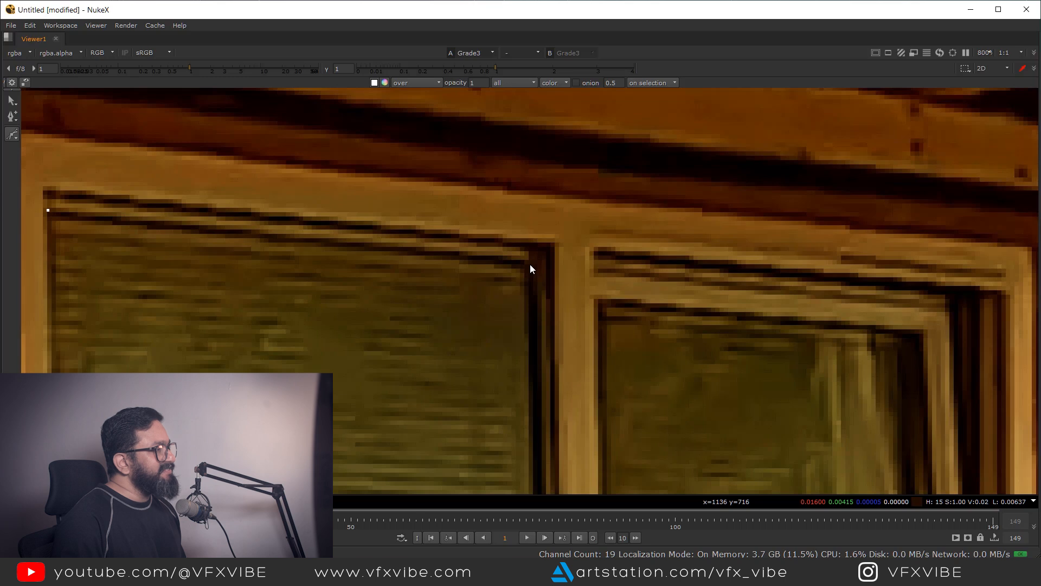
pyautogui.click(529, 263)
pyautogui.scroll(-5, 523, 287)
pyautogui.scroll(1, 440, 320)
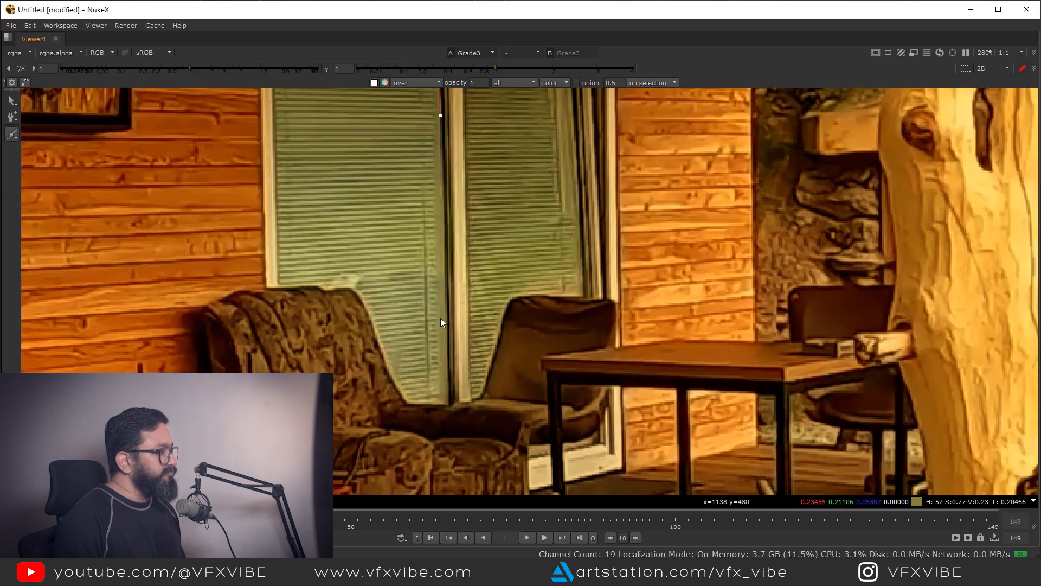
# Trace the left pane's lower edge along the patterned armchair's outline and close the roto shape.
pyautogui.scroll(6, 455, 380)
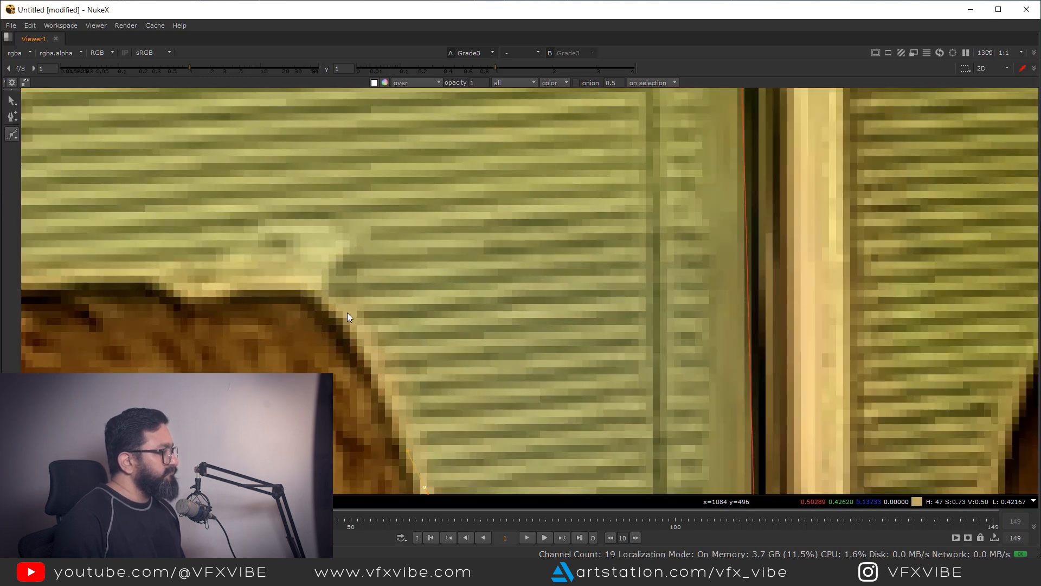
pyautogui.click(219, 298)
pyautogui.click(391, 316)
pyautogui.click(355, 304)
pyautogui.scroll(-4, 277, 304)
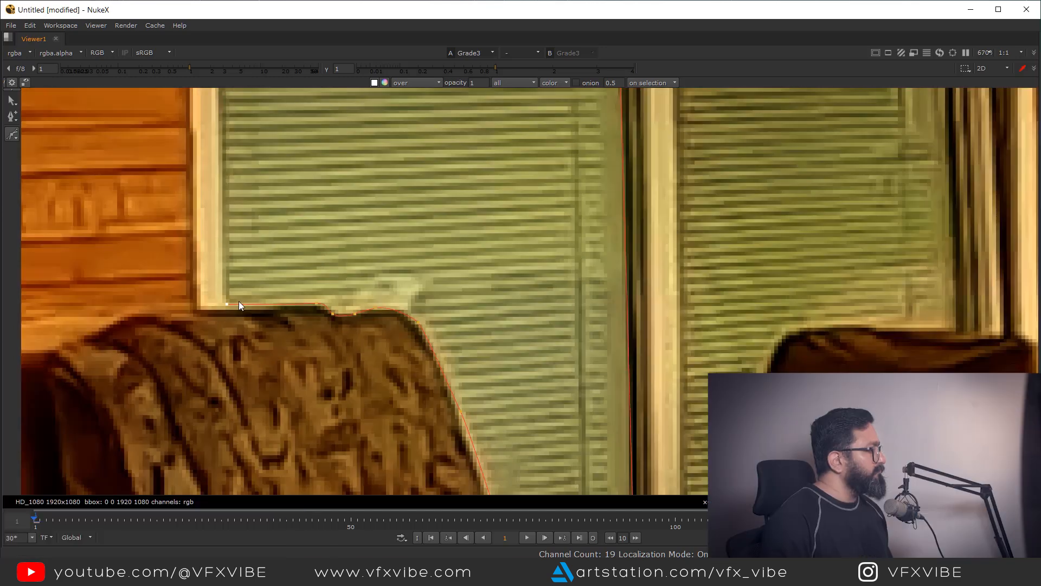
pyautogui.click(233, 305)
pyautogui.click(278, 298)
pyautogui.click(264, 159)
# Draw a second closed roto shape around the door's right glass pane, following the edge of the dark chair.
pyautogui.scroll(-6, 282, 223)
pyautogui.scroll(7, 282, 244)
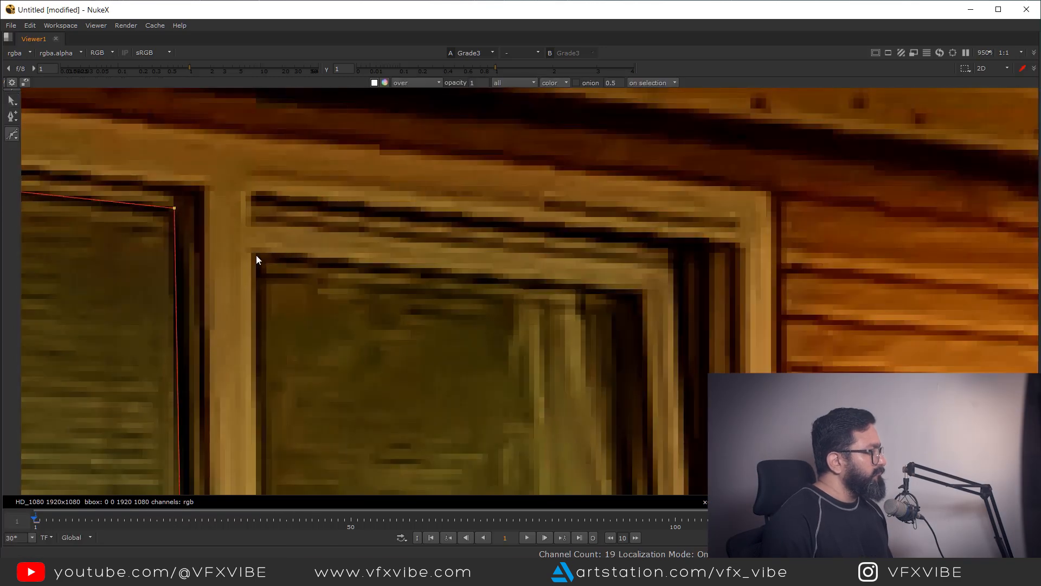
pyautogui.scroll(-6, 431, 289)
pyautogui.scroll(5, 428, 321)
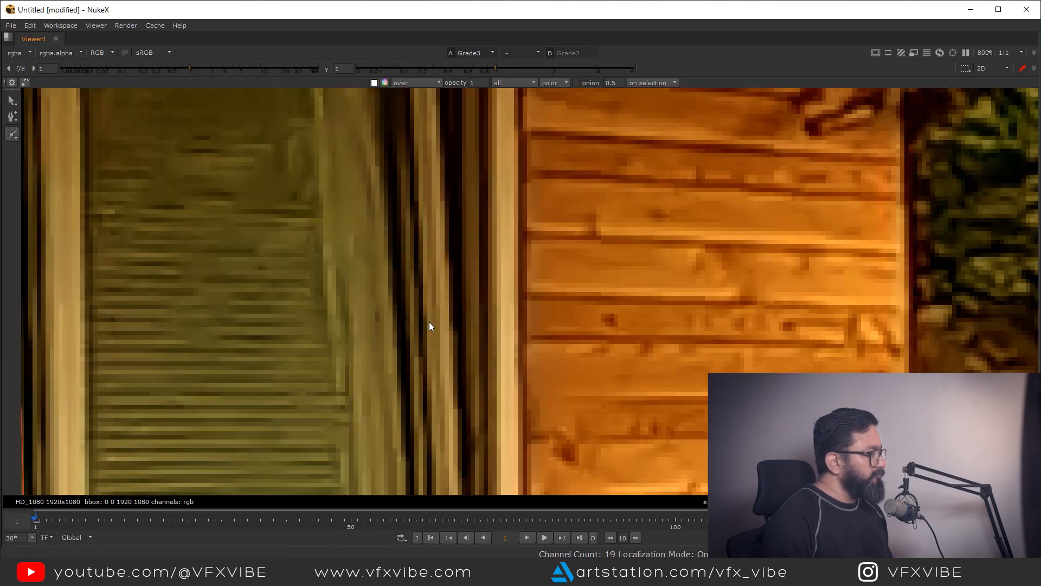
pyautogui.scroll(-5, 428, 320)
pyautogui.scroll(7, 424, 363)
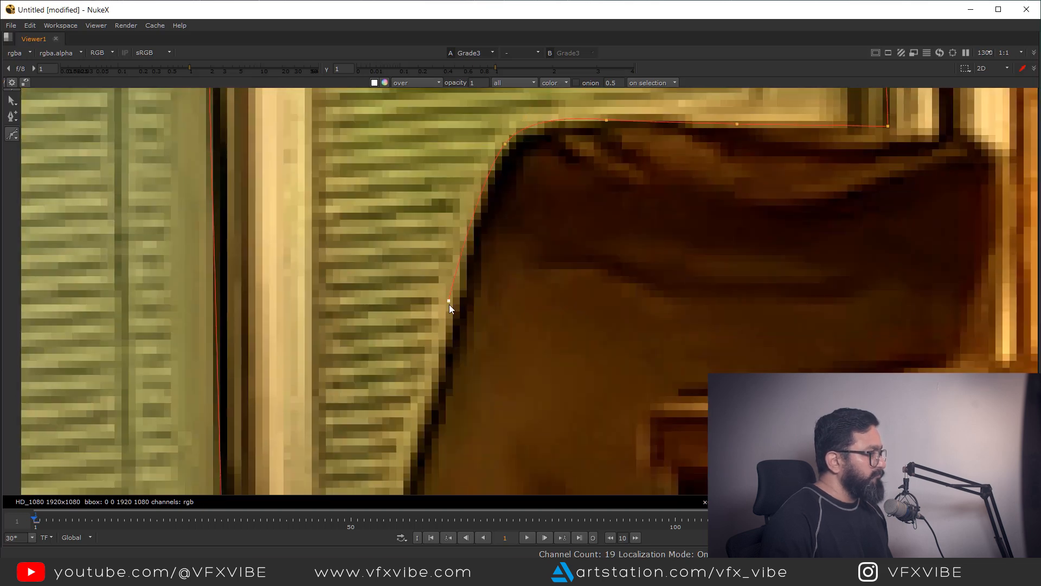
pyautogui.scroll(-6, 449, 304)
pyautogui.scroll(5, 428, 368)
pyautogui.scroll(-6, 359, 155)
pyautogui.scroll(5, 373, 281)
pyautogui.click(373, 281)
pyautogui.scroll(-5, 373, 281)
pyautogui.scroll(6, 331, 194)
pyautogui.click(331, 194)
pyautogui.scroll(-7, 476, 292)
pyautogui.scroll(3, 468, 340)
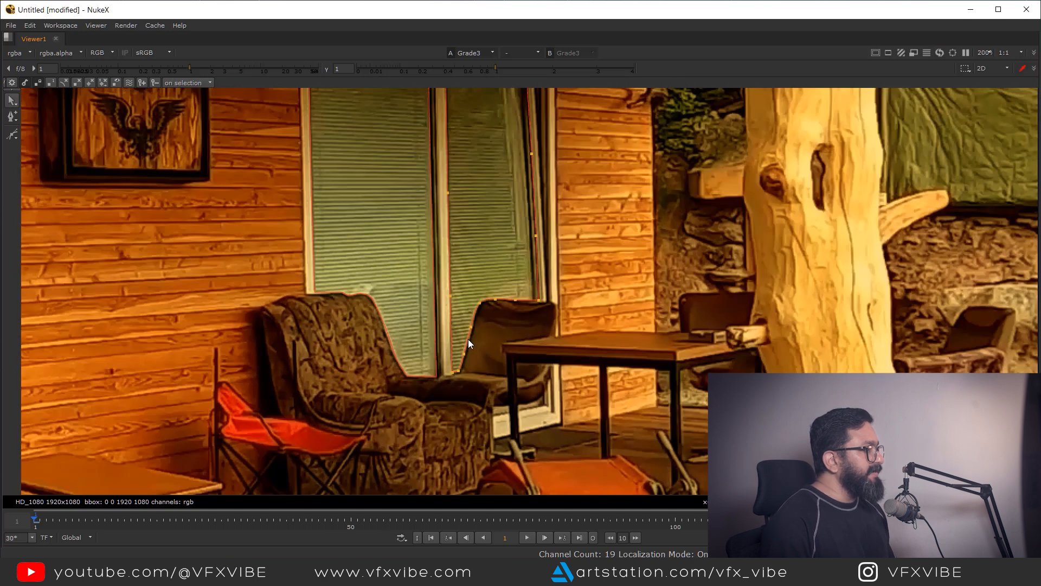
pyautogui.scroll(-5, 468, 304)
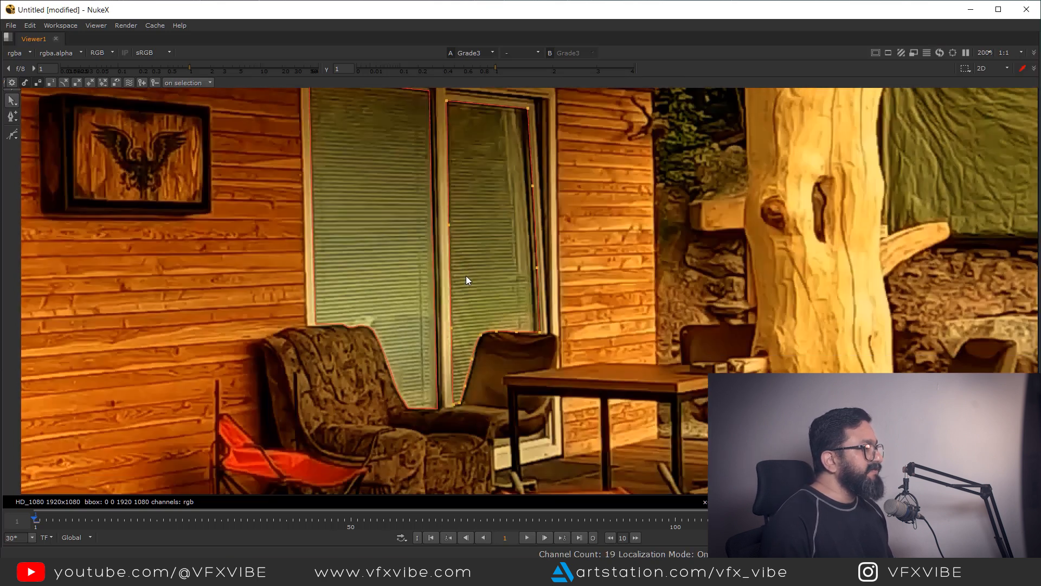
# Add a Merge node below the third Grade node and connect the Grade and Roto nodes to it.
pyautogui.press('space')
pyautogui.click(442, 466)
pyautogui.press('m')
pyautogui.scroll(4, 442, 474)
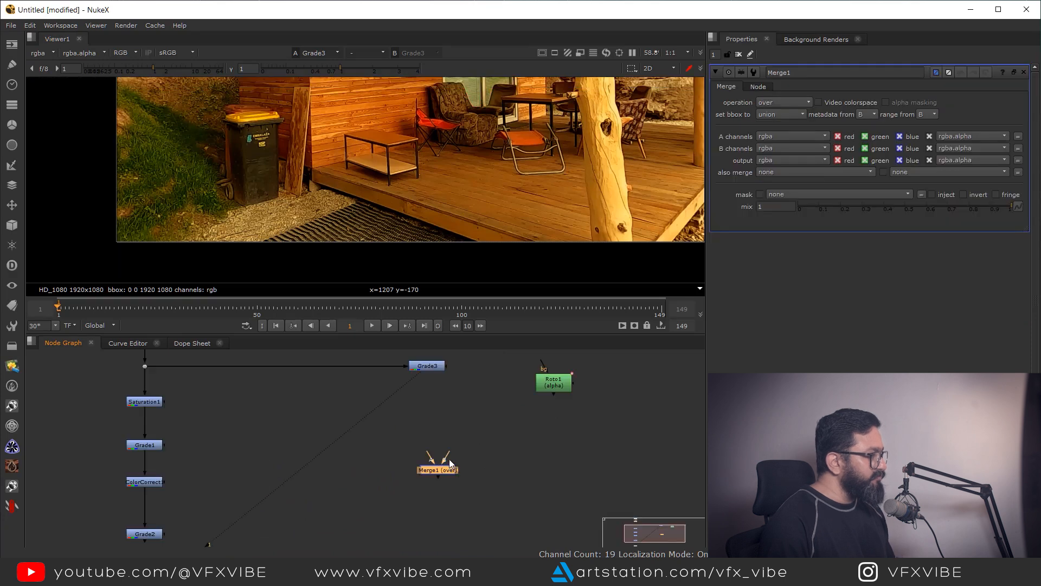
pyautogui.moveTo(439, 478); pyautogui.dragTo(587, 366)
pyautogui.moveTo(414, 454); pyautogui.dragTo(575, 379)
pyautogui.moveTo(576, 380); pyautogui.dragTo(574, 368)
# Route the Roto connection through a dot level with the Merge node, and view the Merge output.
pyautogui.moveTo(498, 415); pyautogui.dragTo(574, 472)
pyautogui.click(430, 475)
pyautogui.press('1')
pyautogui.click(431, 479)
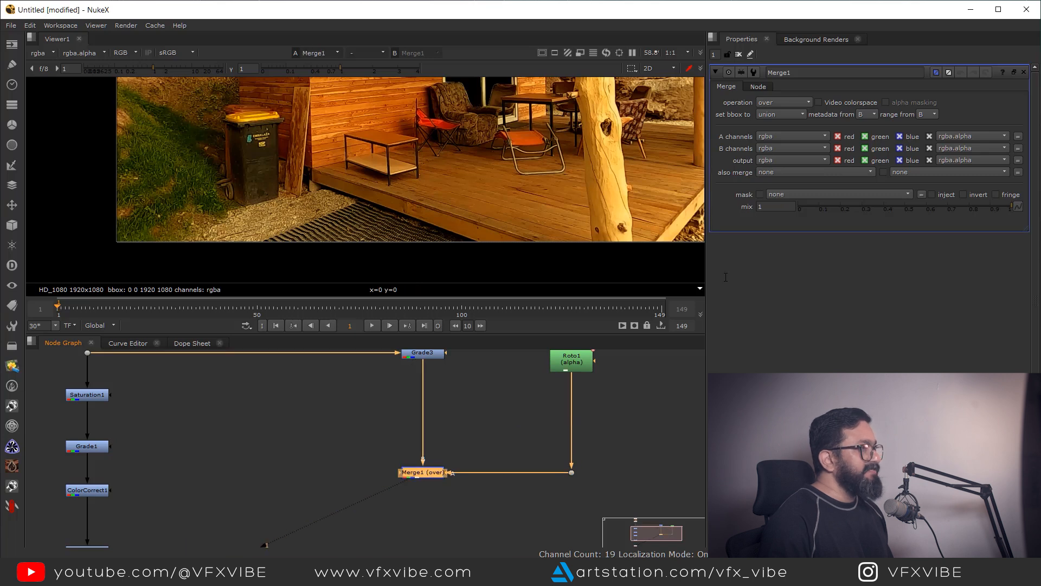
# Set the Merge node's operation to mask and fit the masked door panes in the viewer.
pyautogui.click(781, 105)
pyautogui.click(783, 162)
pyautogui.press('f')
pyautogui.moveTo(410, 147); pyautogui.dragTo(493, 110)
pyautogui.scroll(6, 493, 110)
pyautogui.scroll(-2, 488, 173)
pyautogui.press('f')
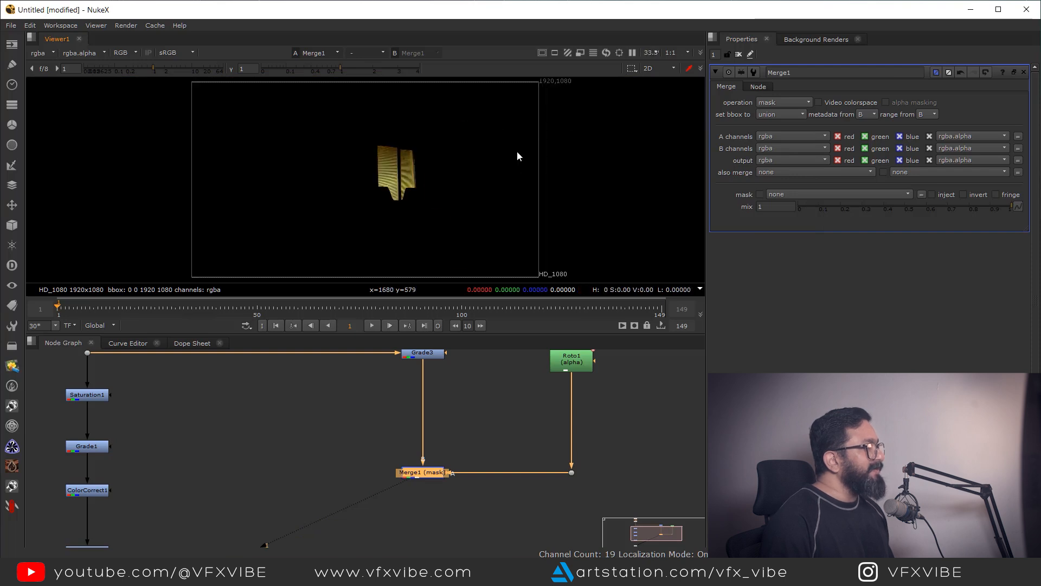
# Move the Viewer node down and add a second Merge node below Grade2 in the main branch.
pyautogui.scroll(-8, 400, 483)
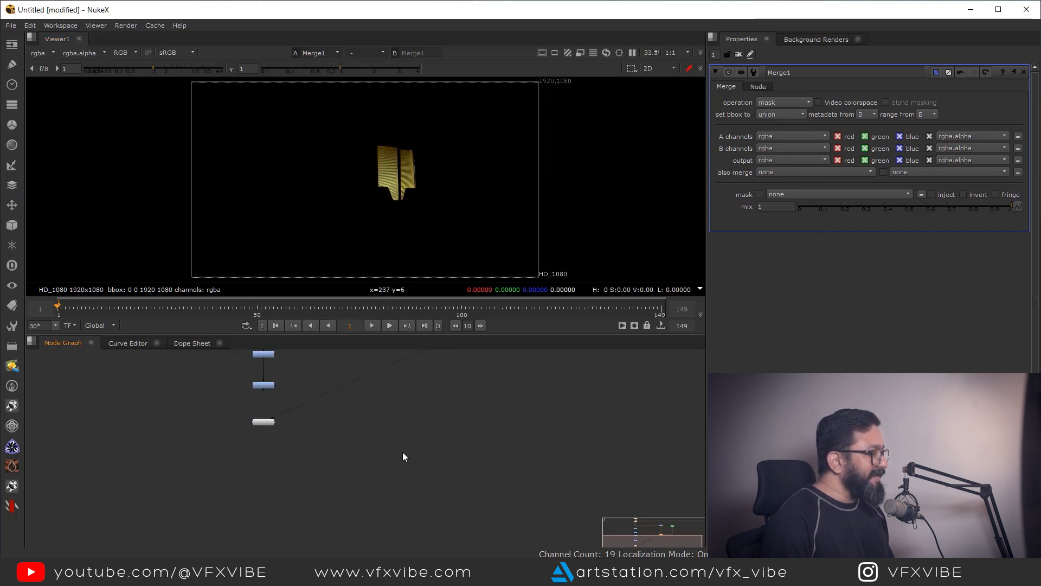
pyautogui.moveTo(269, 421); pyautogui.dragTo(272, 531)
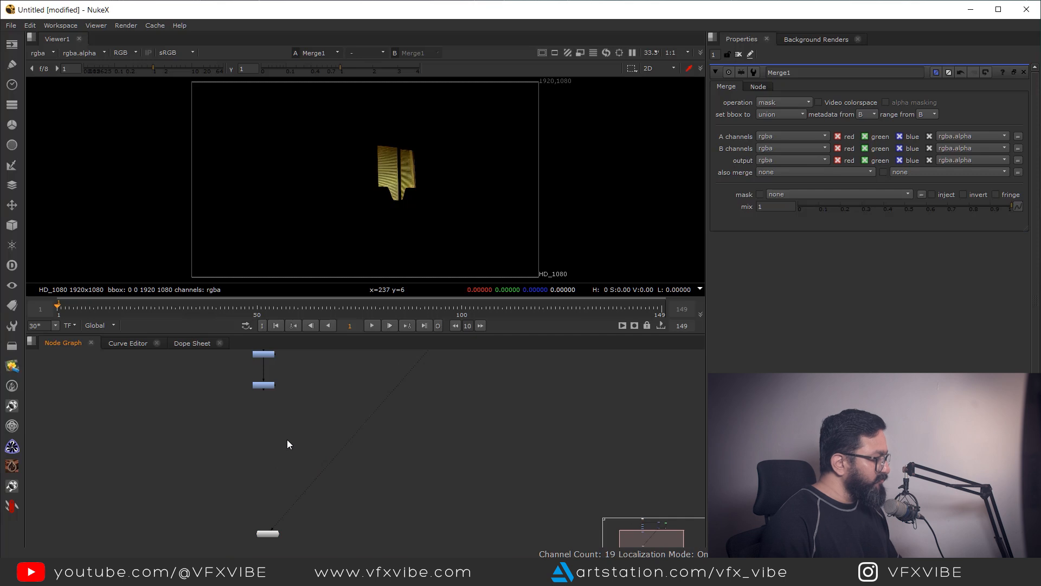
pyautogui.scroll(3, 287, 440)
pyautogui.press('m')
pyautogui.press('m')
pyautogui.press('m')
pyautogui.moveTo(292, 386); pyautogui.dragTo(409, 474)
pyautogui.press('Delete')
pyautogui.moveTo(280, 417); pyautogui.dragTo(250, 445)
pyautogui.scroll(-2, 249, 458)
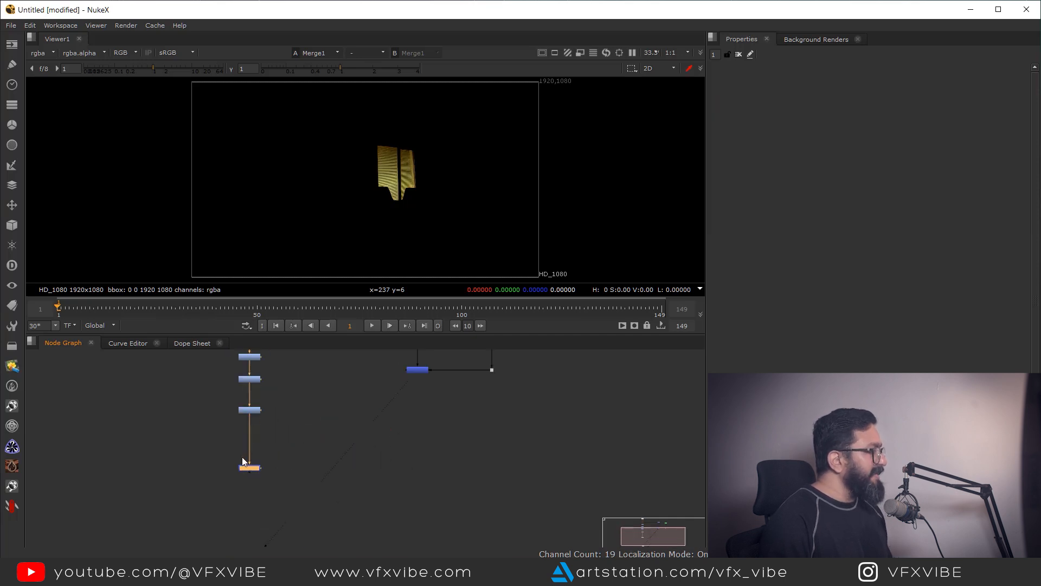
# Connect the masked warm branch through a dot to the second Merge node, and inspect its output in the enlarged viewer.
pyautogui.moveTo(332, 419); pyautogui.dragTo(418, 467)
pyautogui.click(249, 467)
pyautogui.press('1')
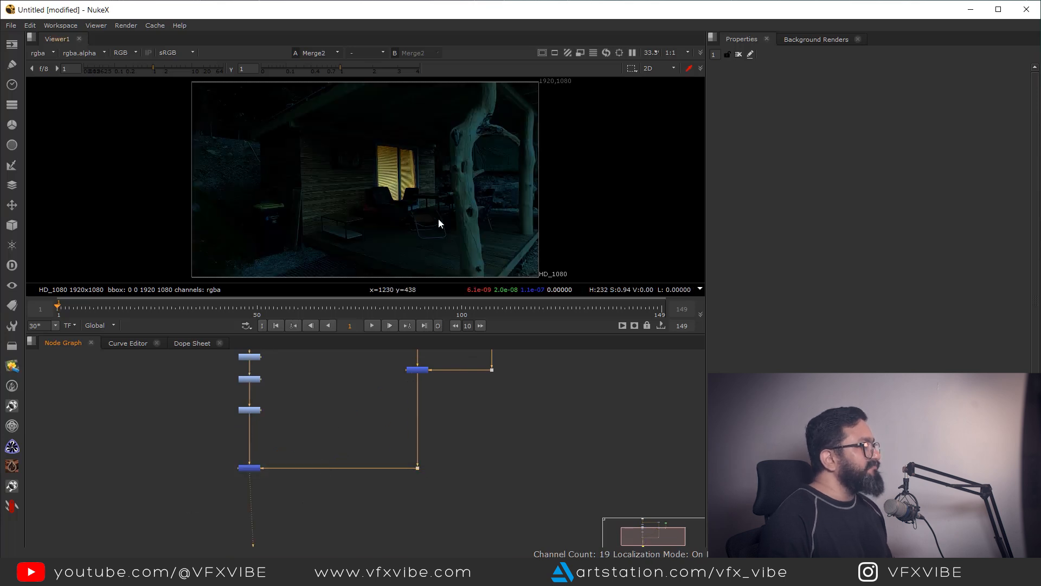
pyautogui.scroll(1, 455, 246)
pyautogui.press('space')
pyautogui.scroll(5, 535, 247)
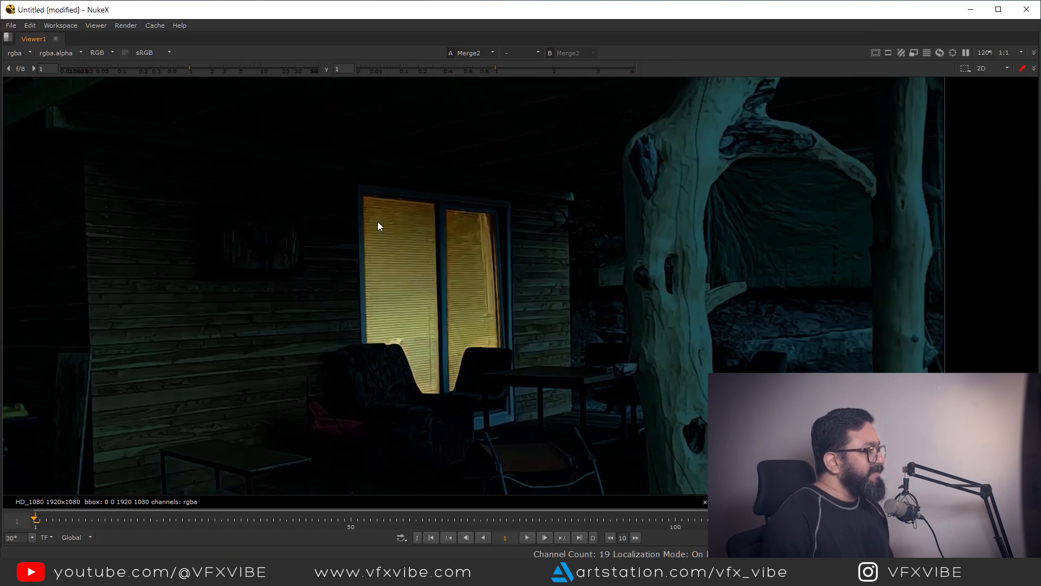
pyautogui.scroll(-6, 445, 316)
pyautogui.scroll(3, 542, 307)
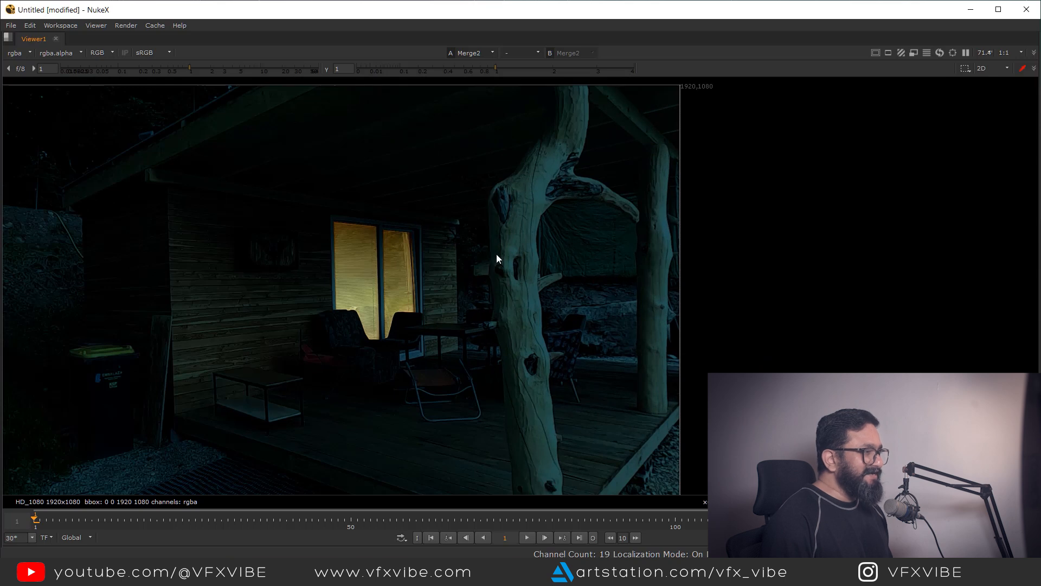
pyautogui.moveTo(559, 442); pyautogui.dragTo(559, 443)
pyautogui.moveTo(649, 224); pyautogui.dragTo(700, 371)
# Shift the gain color of Grade2 toward blue, to a hue of about 0.57.
pyautogui.press('space')
pyautogui.moveTo(261, 377)
pyautogui.mouseDown()
pyautogui.moveTo(308, 497)
pyautogui.moveTo(395, 422)
pyautogui.moveTo(399, 444)
pyautogui.mouseUp()
pyautogui.scroll(3, 395, 422)
pyautogui.scroll(2, 395, 418)
pyautogui.doubleClick(389, 405)
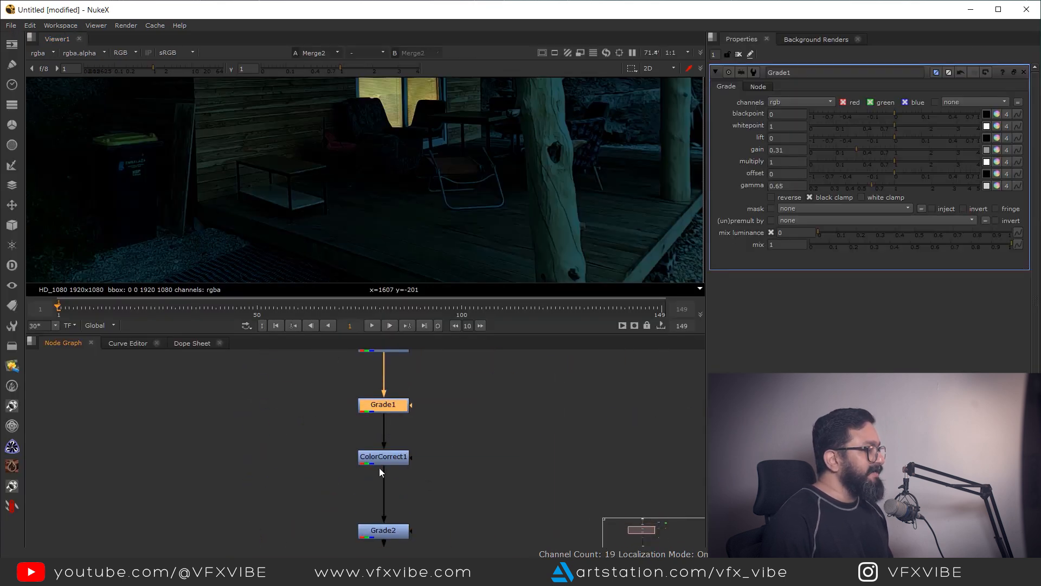
pyautogui.doubleClick(382, 531)
pyautogui.scroll(-5, 415, 206)
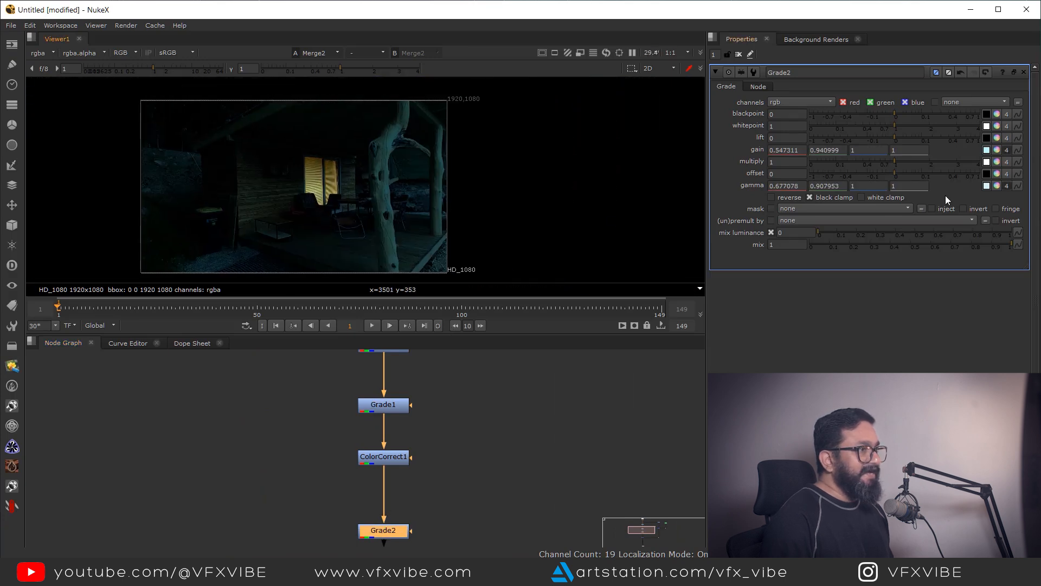
pyautogui.click(997, 150)
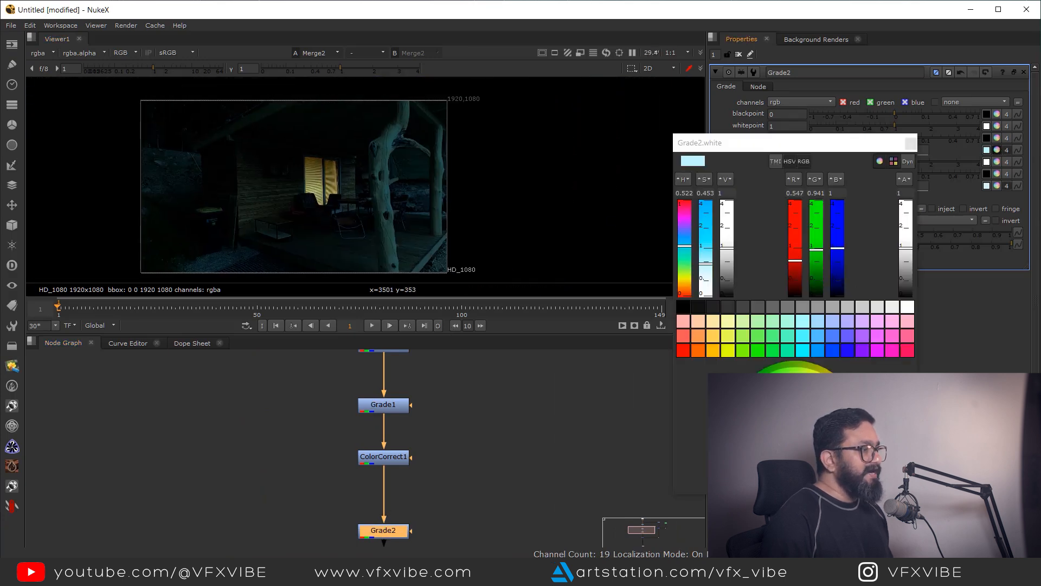
pyautogui.moveTo(684, 246); pyautogui.dragTo(685, 241)
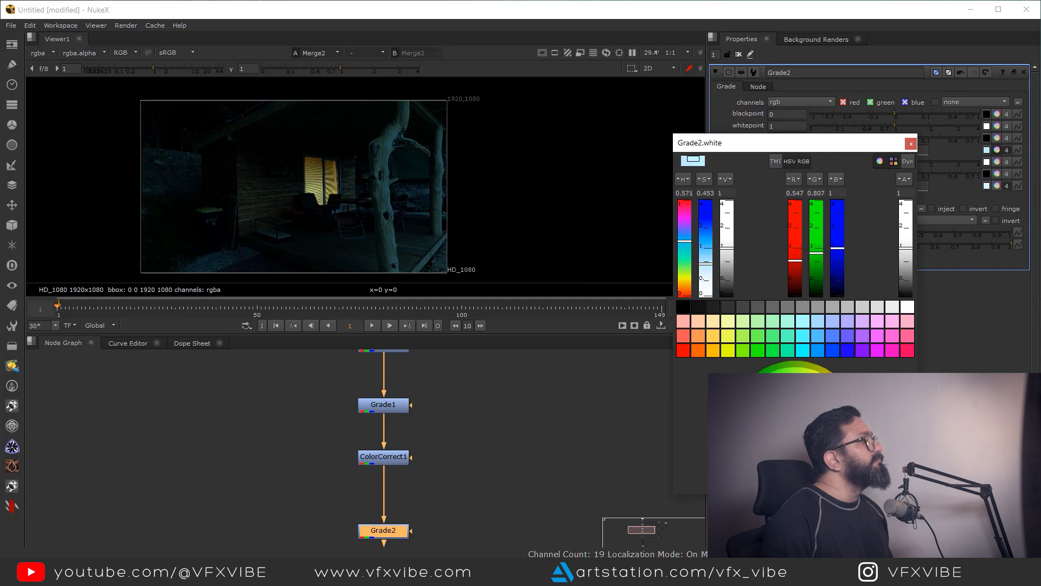
# Shift the Grade2 gain hue further to 0.604, check the composite on other frames and return to the first frame.
pyautogui.scroll(3, 445, 204)
pyautogui.press('space')
pyautogui.scroll(1, 483, 293)
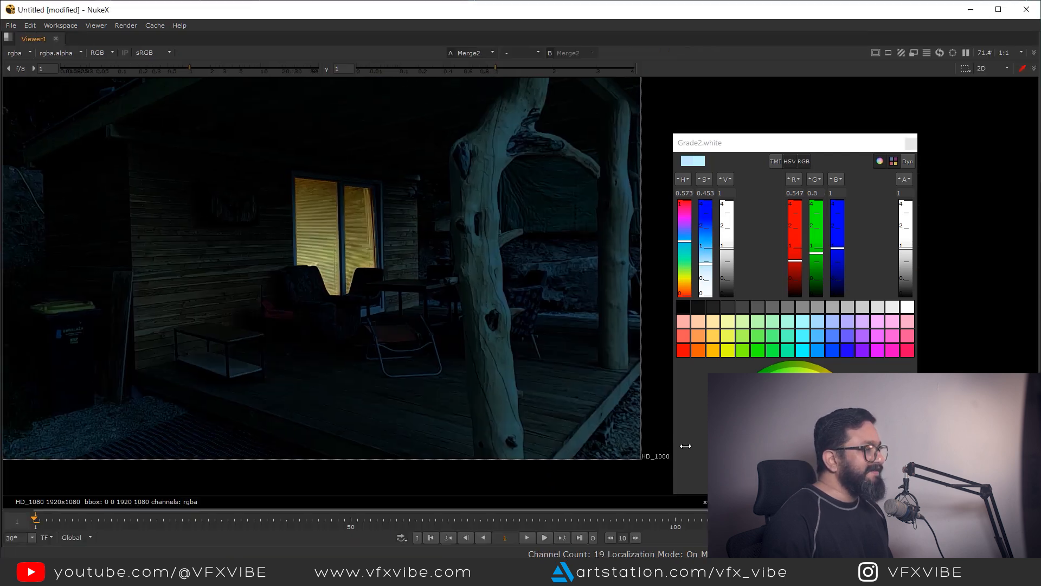
pyautogui.moveTo(684, 241); pyautogui.dragTo(684, 236)
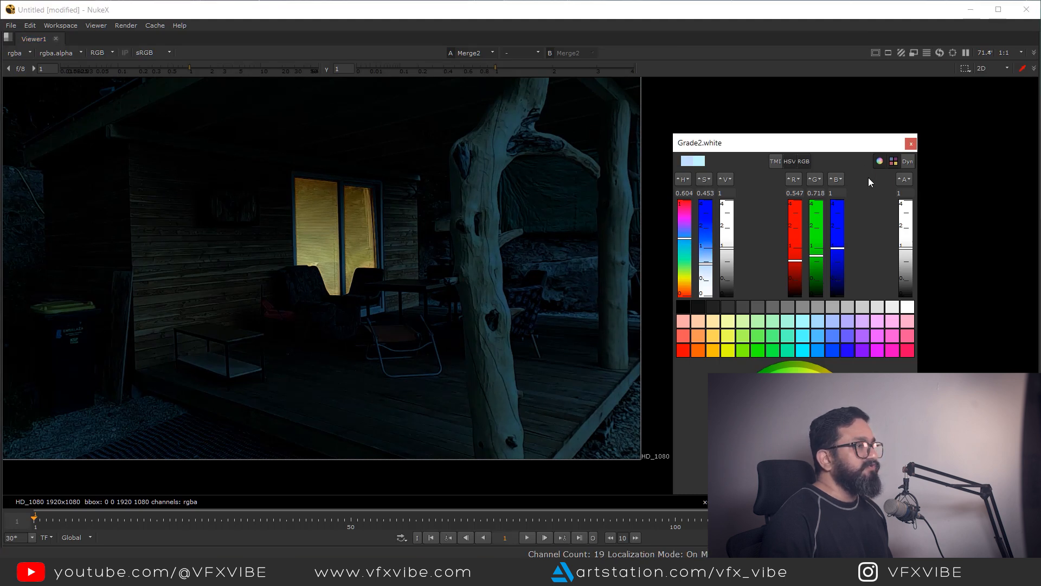
pyautogui.click(911, 144)
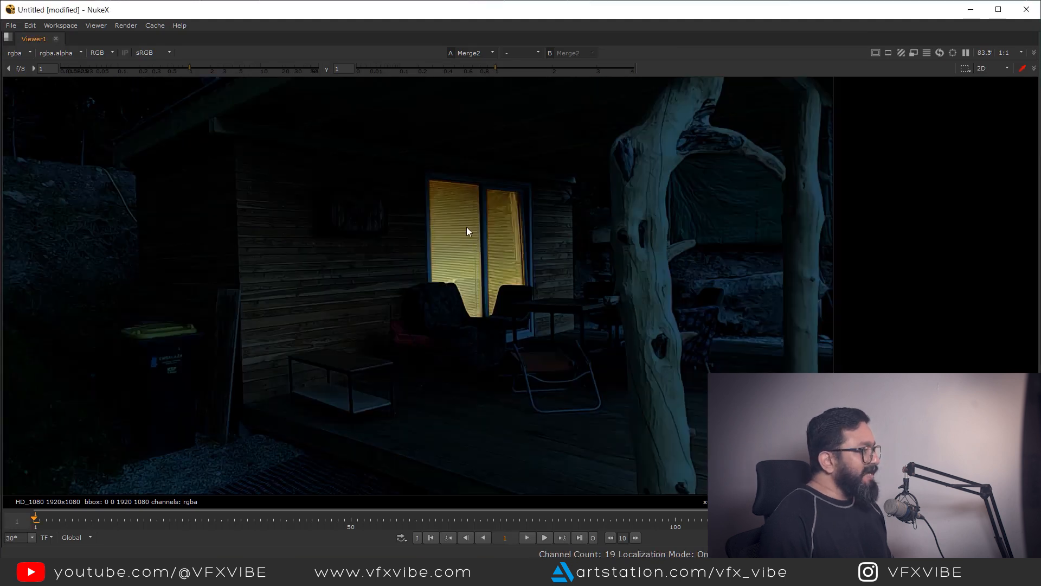
pyautogui.moveTo(448, 202); pyautogui.dragTo(485, 271)
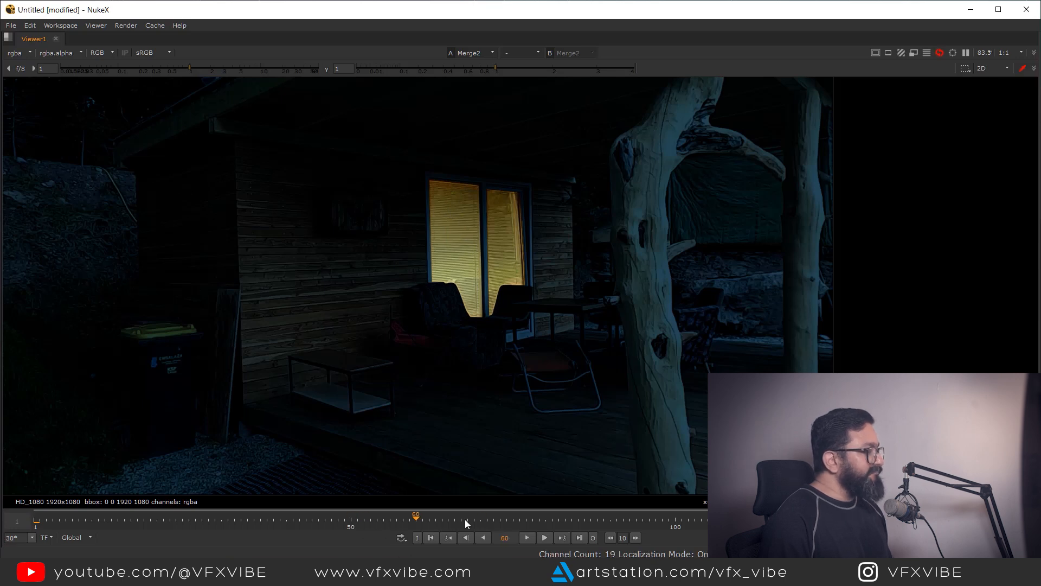
pyautogui.click(558, 519)
pyautogui.moveTo(385, 127); pyautogui.dragTo(596, 392)
pyautogui.click(431, 537)
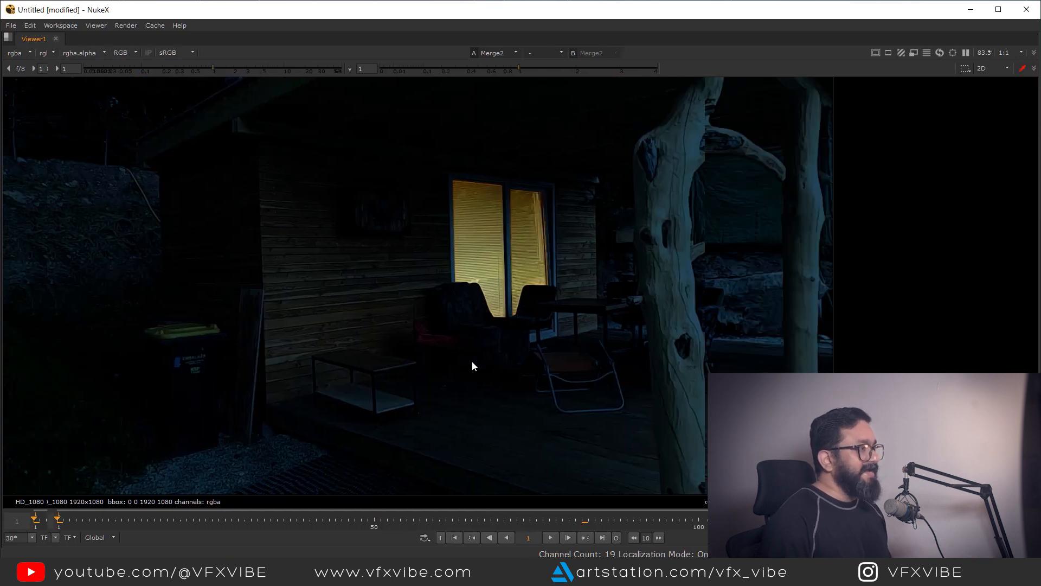
# Add a PlanarTracker node beside the Read node, fed by the original footage, and view its output.
pyautogui.press('space')
pyautogui.moveTo(340, 380); pyautogui.dragTo(343, 406)
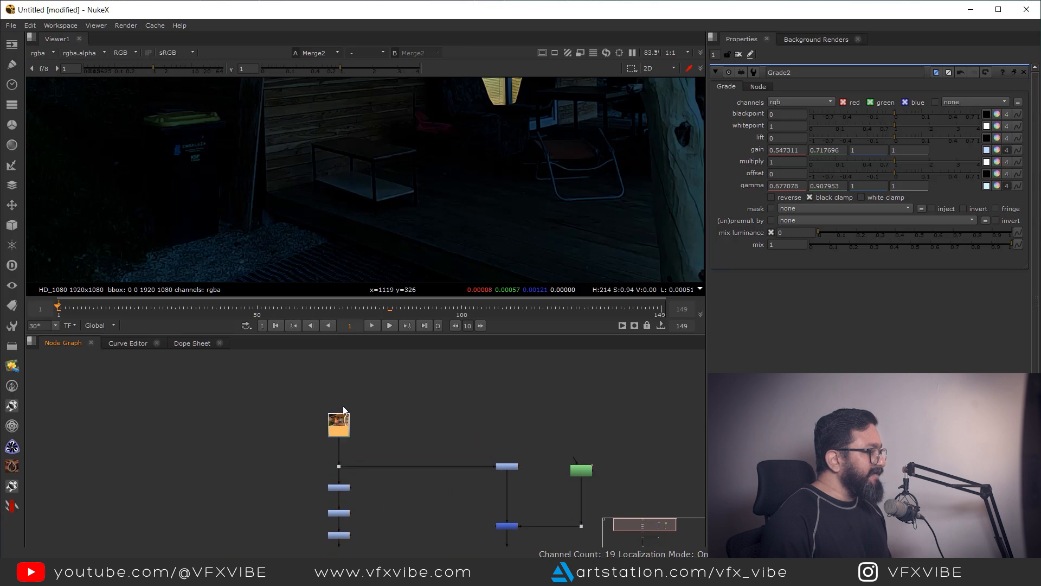
pyautogui.click(248, 428)
pyautogui.press('Tab')
pyautogui.write('pla')
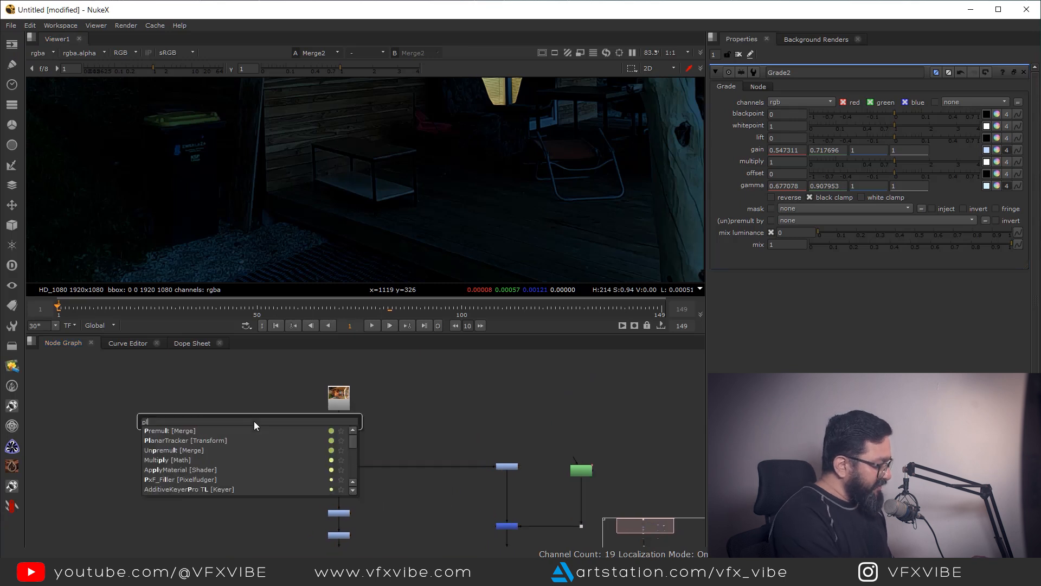
pyautogui.press('Return')
pyautogui.scroll(3, 233, 403)
pyautogui.moveTo(279, 463); pyautogui.dragTo(241, 440)
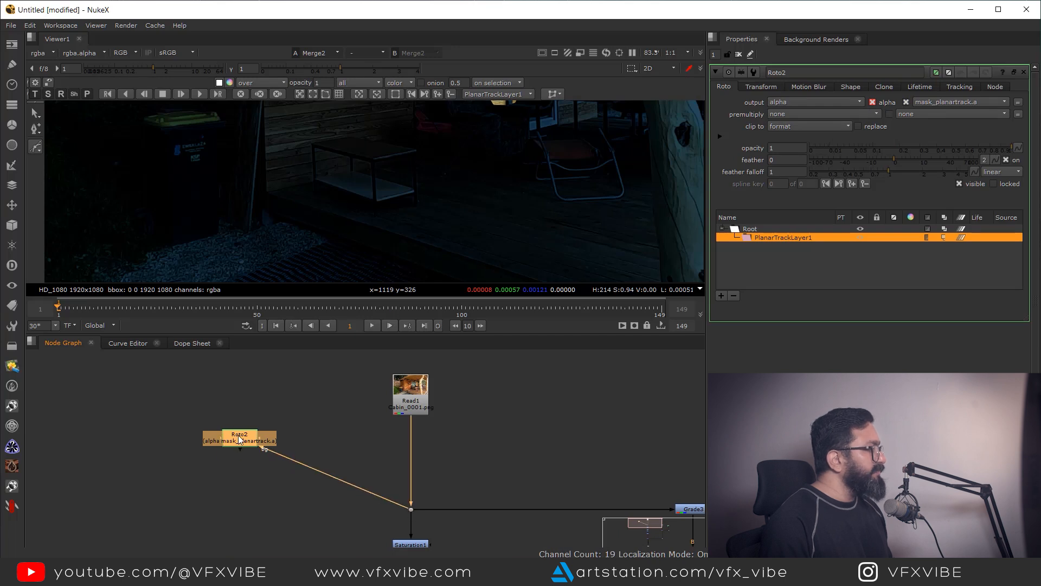
pyautogui.press('1')
pyautogui.press('f')
pyautogui.press('space')
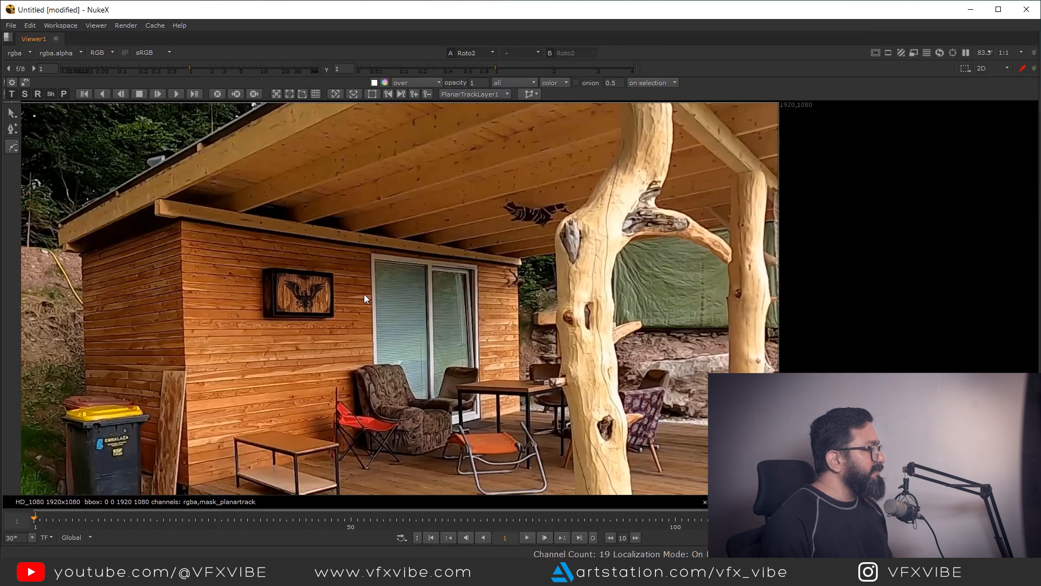
# Draw a closed four-point tracking shape around the glass door and fine-tune its upper corner near the antlers.
pyautogui.scroll(4, 363, 294)
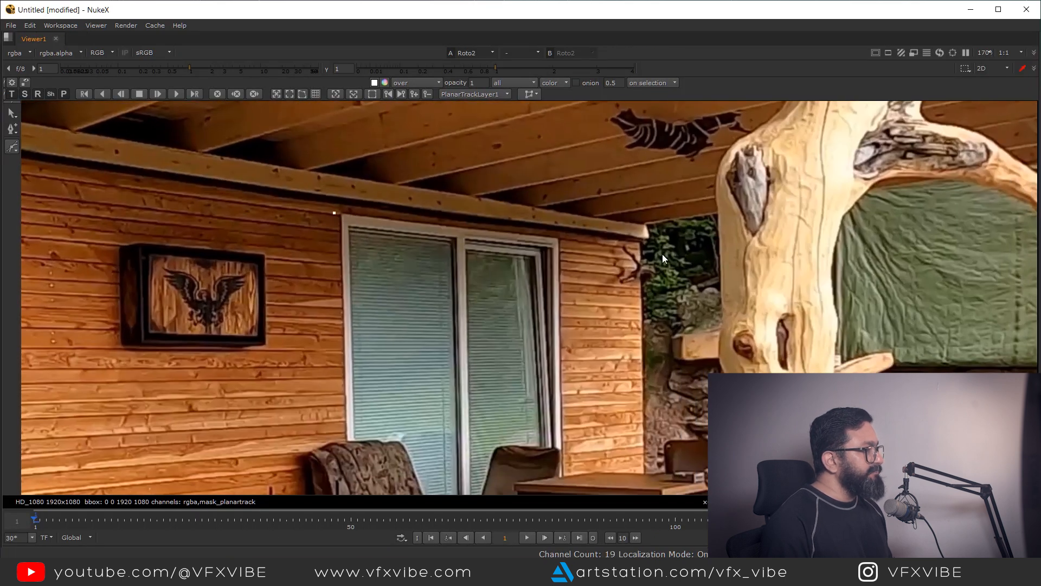
pyautogui.click(577, 240)
pyautogui.moveTo(586, 481); pyautogui.dragTo(544, 375)
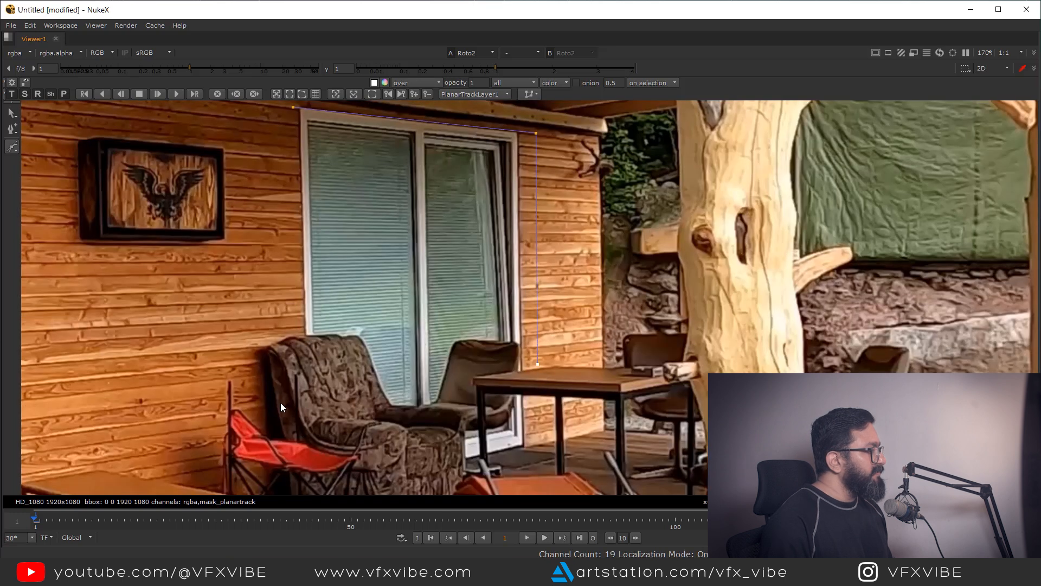
pyautogui.click(304, 397)
pyautogui.moveTo(281, 111); pyautogui.dragTo(283, 228)
pyautogui.scroll(1, 283, 229)
pyautogui.click(298, 232)
pyautogui.scroll(-4, 302, 255)
pyautogui.scroll(4, 444, 256)
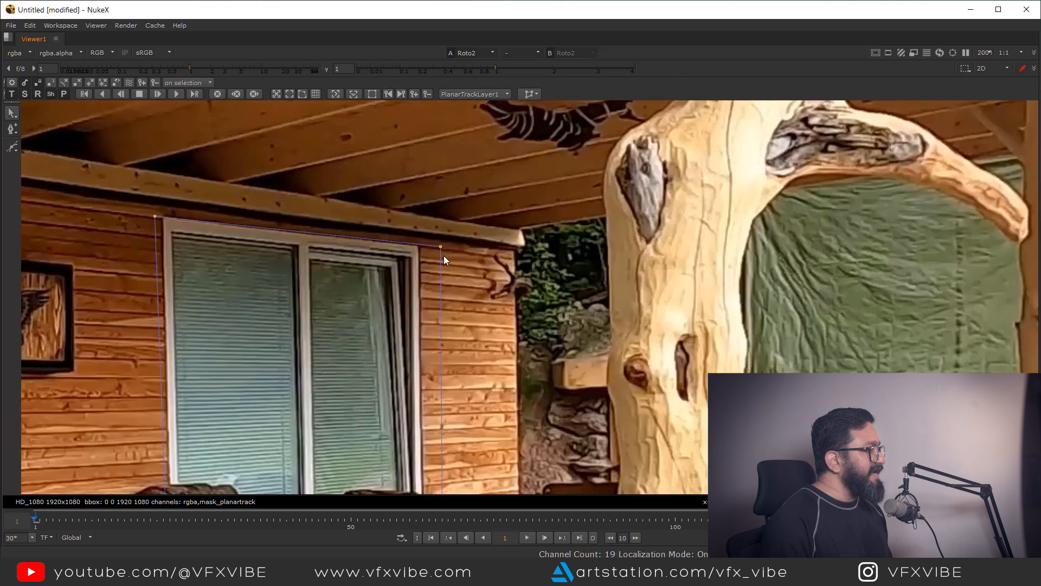
pyautogui.moveTo(438, 248); pyautogui.dragTo(434, 247)
# Track the door plane forward to frame 149 and scrub back to frame 14 to check it.
pyautogui.scroll(-4, 429, 290)
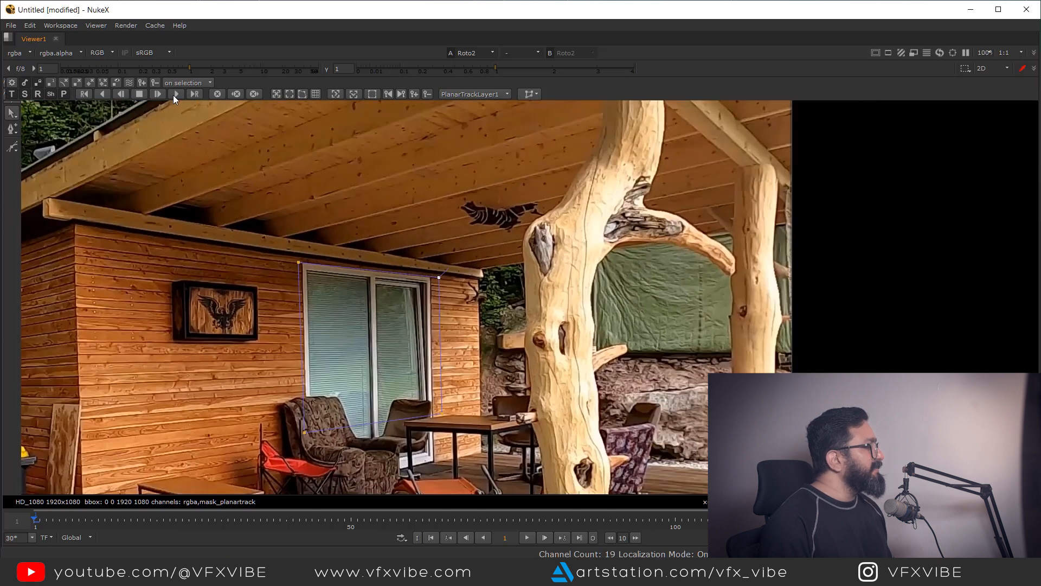
pyautogui.press('v')
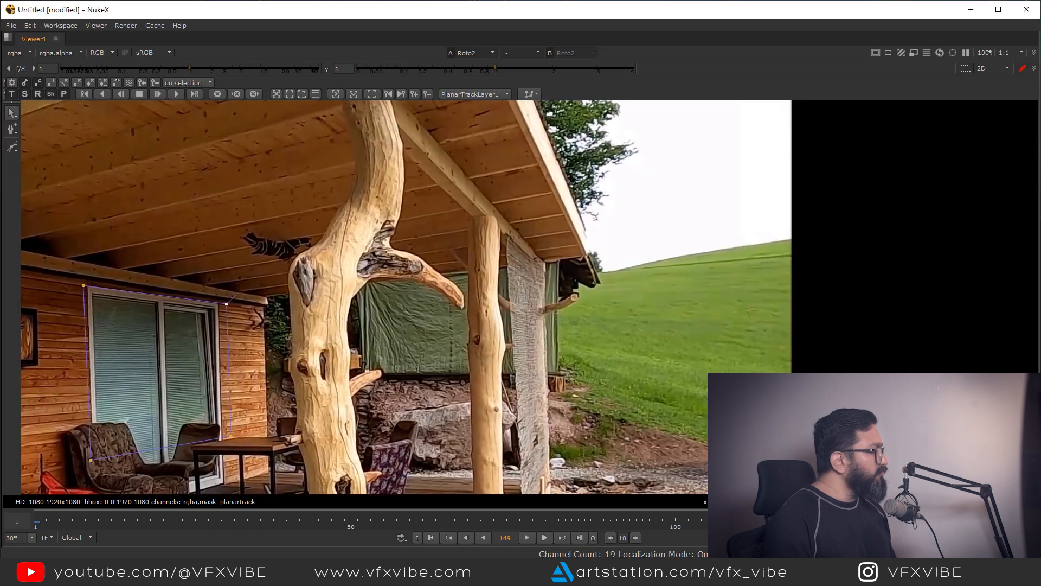
pyautogui.moveTo(669, 526); pyautogui.dragTo(118, 520)
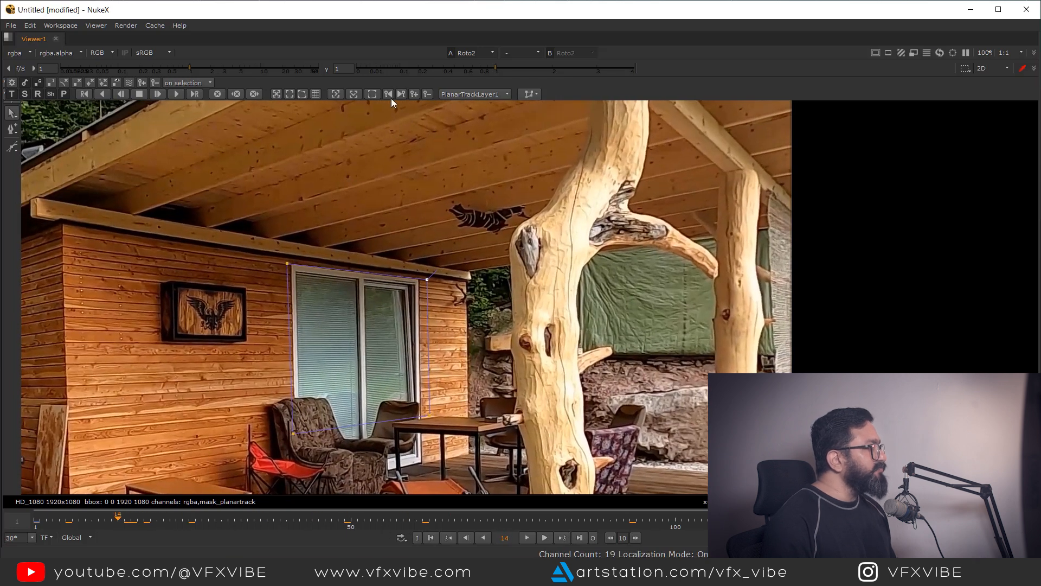
# Export a CornerPin2D (relative, baked) from the planar track and place the node beside the Roto1 node.
pyautogui.click(537, 94)
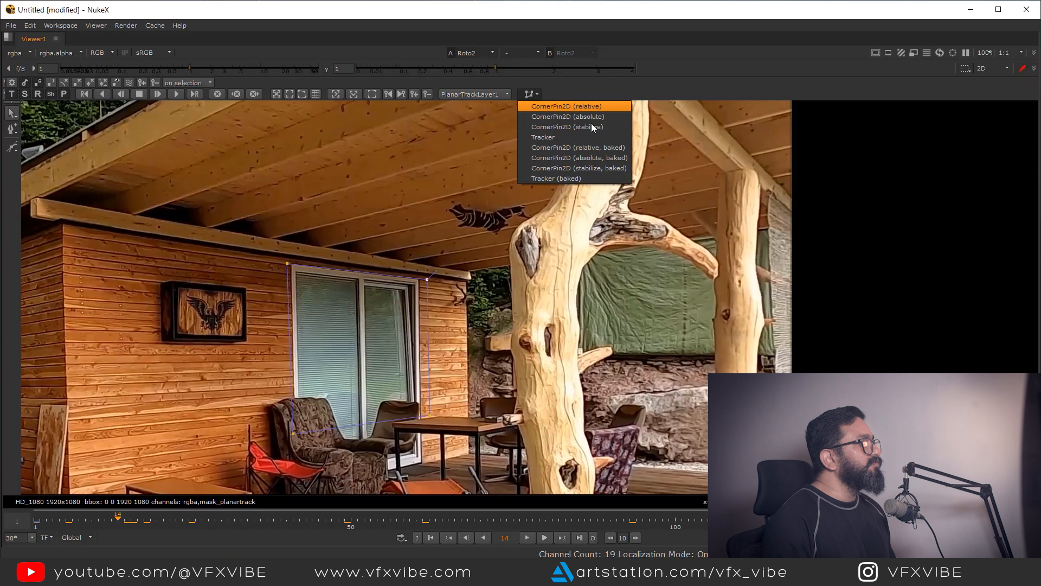
pyautogui.click(588, 148)
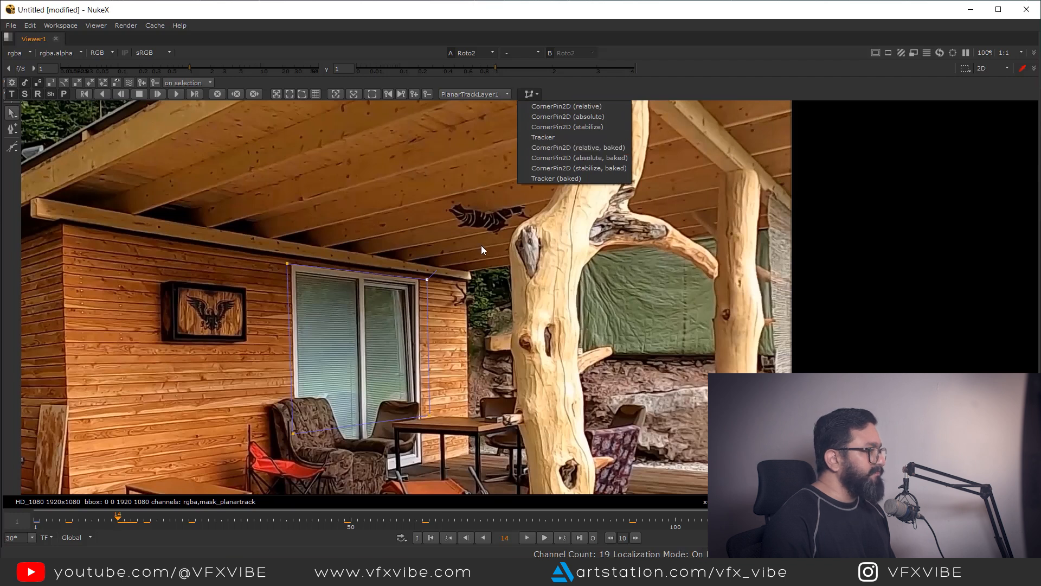
pyautogui.press('f')
pyautogui.rightClick(483, 213)
pyautogui.moveTo(416, 253); pyautogui.dragTo(340, 210)
pyautogui.press('space')
pyautogui.press('f')
pyautogui.moveTo(368, 448); pyautogui.dragTo(311, 500)
pyautogui.scroll(1, 328, 453)
pyautogui.scroll(-3, 411, 380)
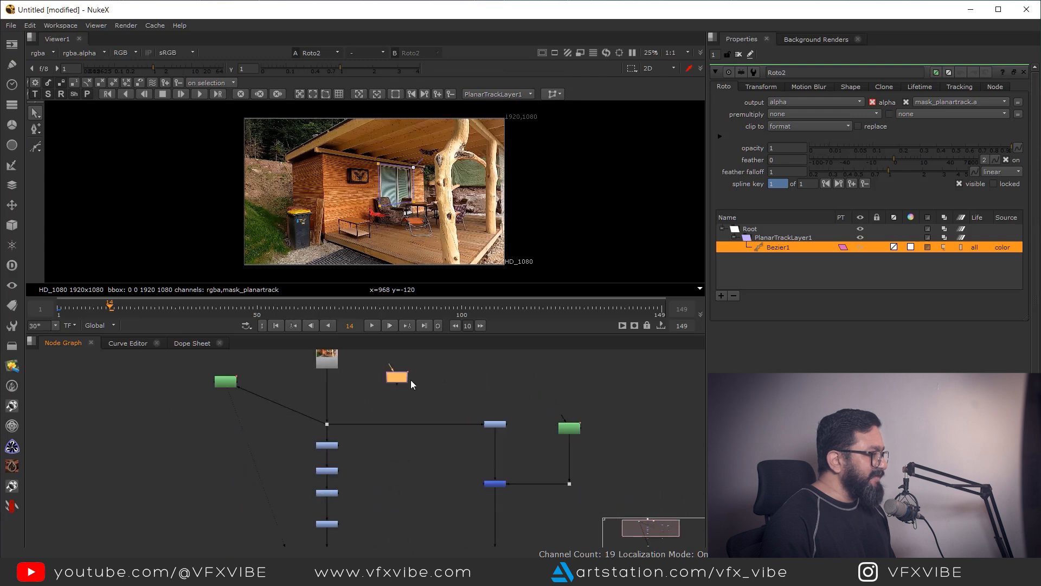
pyautogui.moveTo(657, 424); pyautogui.dragTo(614, 453)
pyautogui.scroll(1, 614, 453)
# Return to frame 1 and view the alpha channel of the Roto1 node.
pyautogui.click(303, 321)
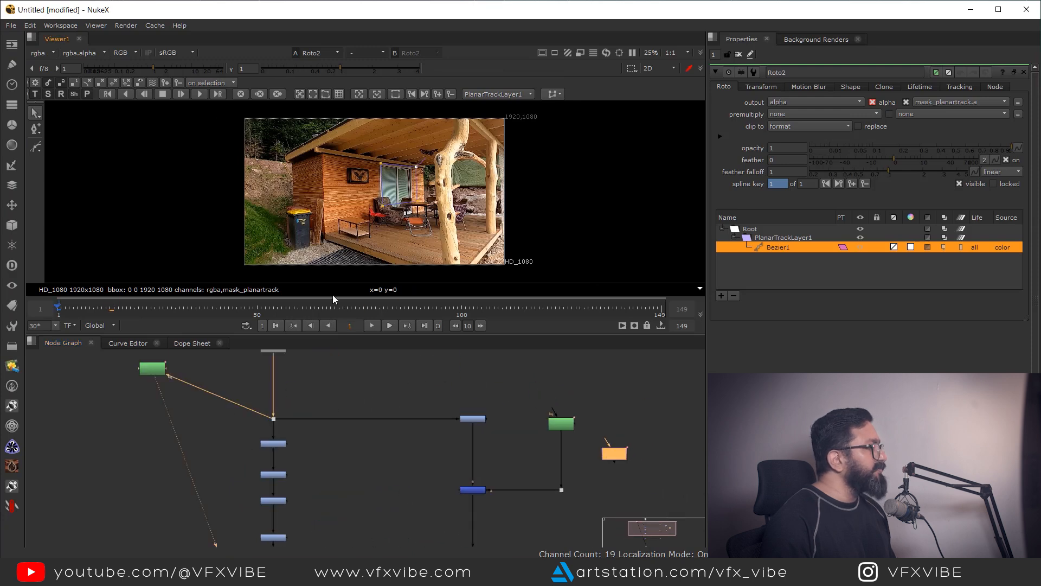
pyautogui.scroll(1, 577, 416)
pyautogui.doubleClick(561, 424)
pyautogui.press('1')
pyautogui.press('a')
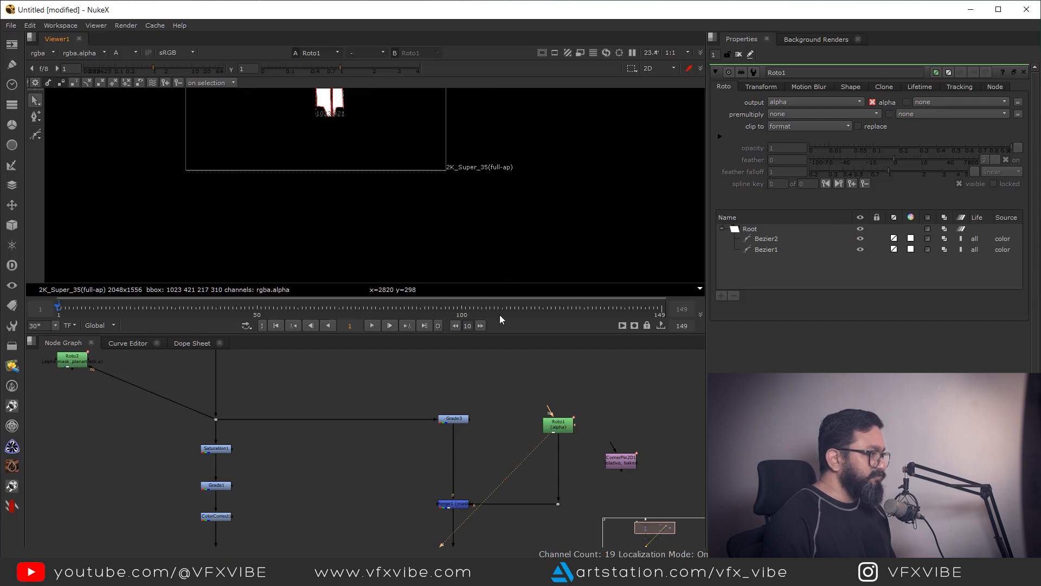
# Set the project's full-size format to HD_1080 in the project settings.
pyautogui.click(575, 374)
pyautogui.press('s')
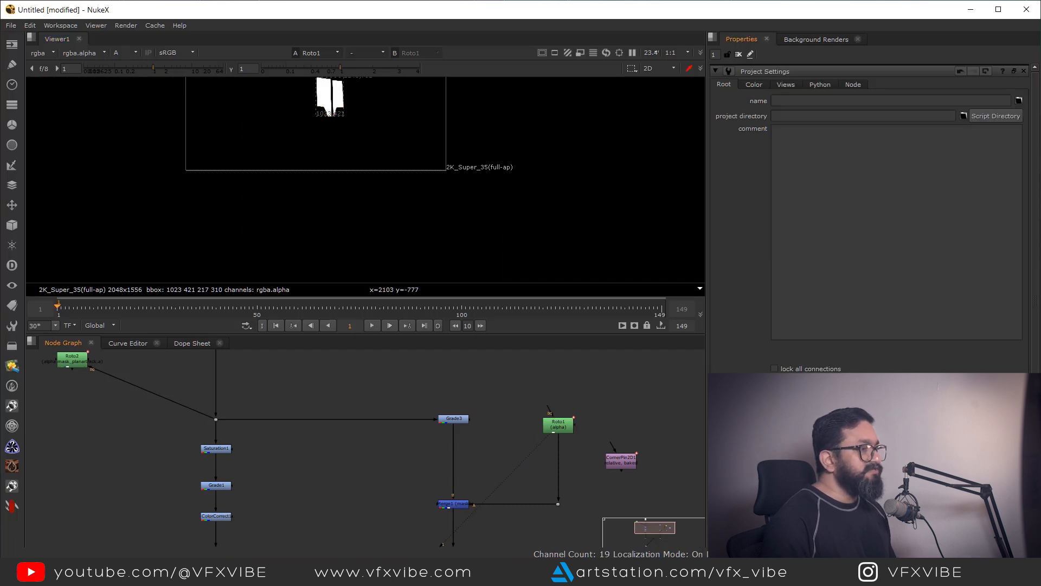
pyautogui.click(839, 407)
pyautogui.click(818, 333)
# Insert the CornerPin2D node below Roto1, view its output and play back the tracked matte.
pyautogui.moveTo(620, 471); pyautogui.dragTo(507, 456)
pyautogui.press('1')
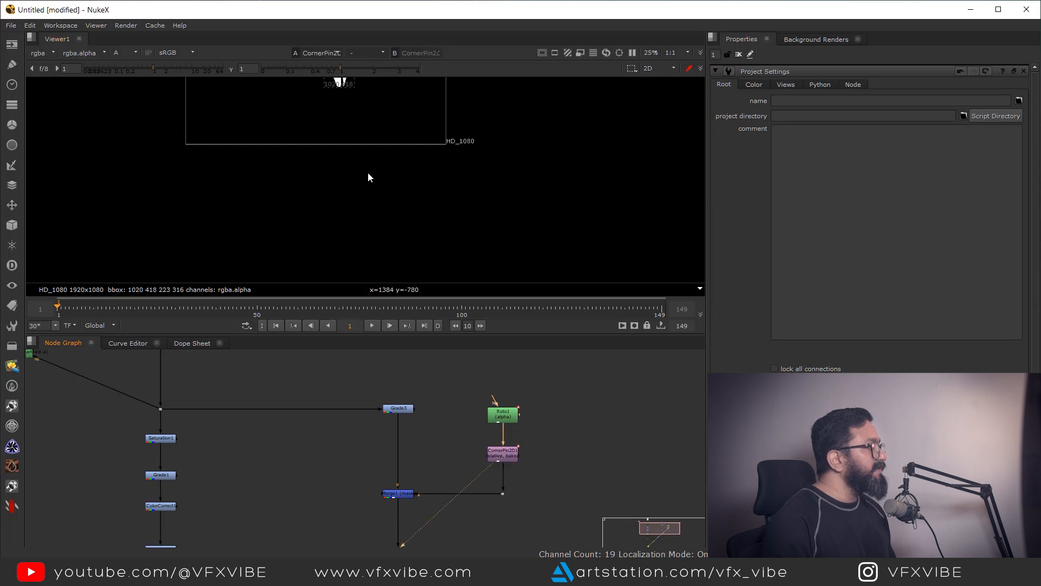
pyautogui.moveTo(371, 147); pyautogui.dragTo(391, 274)
pyautogui.click(373, 324)
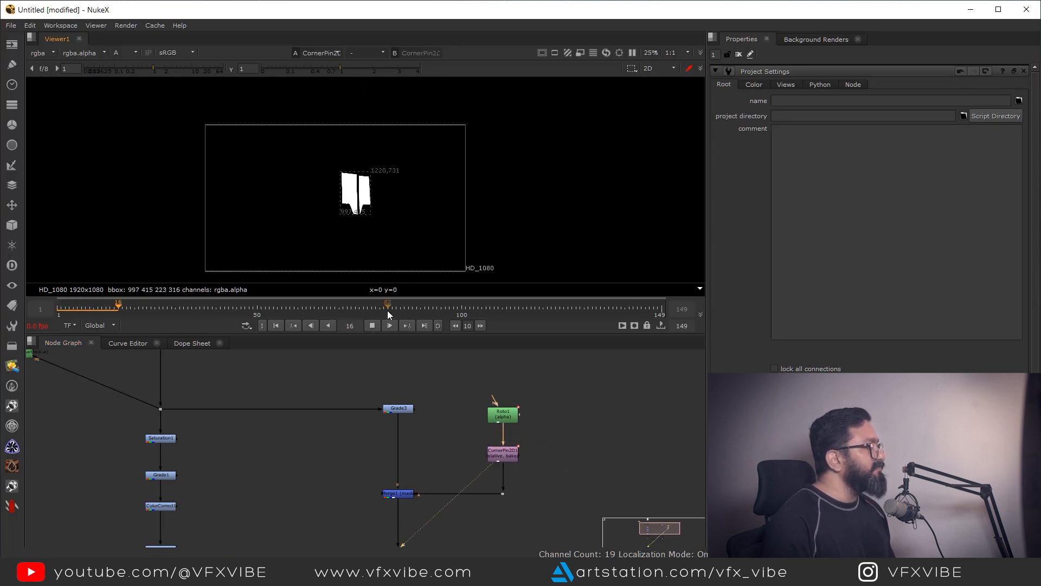
pyautogui.scroll(3, 320, 200)
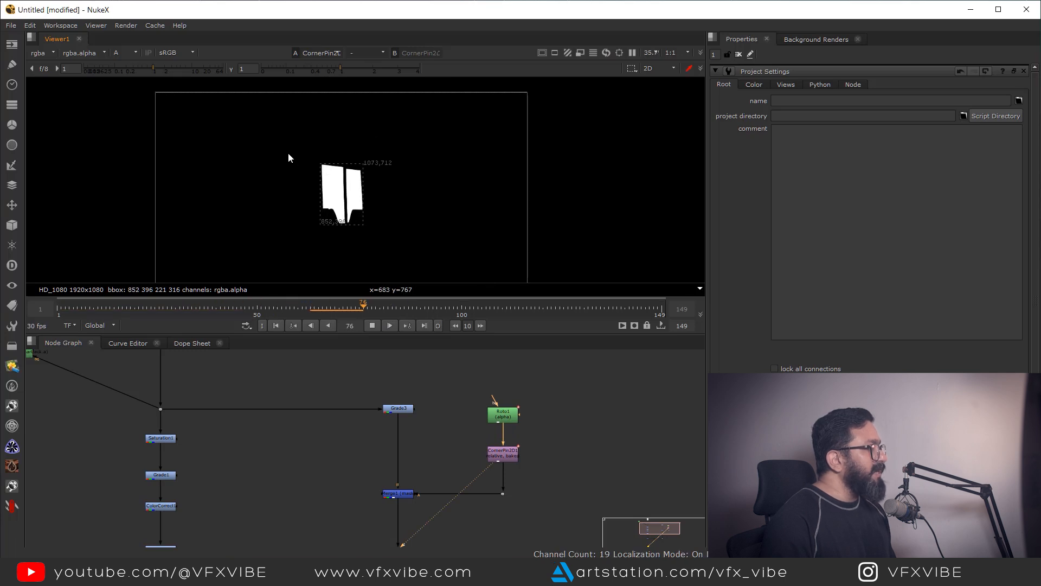
# Return to frame 1, view the Merge2 composite and play it back up to frame 71 to check the tracked door light.
pyautogui.click(371, 326)
pyautogui.click(278, 326)
pyautogui.moveTo(413, 494)
pyautogui.mouseDown()
pyautogui.moveTo(438, 426)
pyautogui.moveTo(471, 380)
pyautogui.mouseUp()
pyautogui.scroll(-3, 472, 391)
pyautogui.moveTo(348, 433); pyautogui.dragTo(284, 494)
pyautogui.press('1')
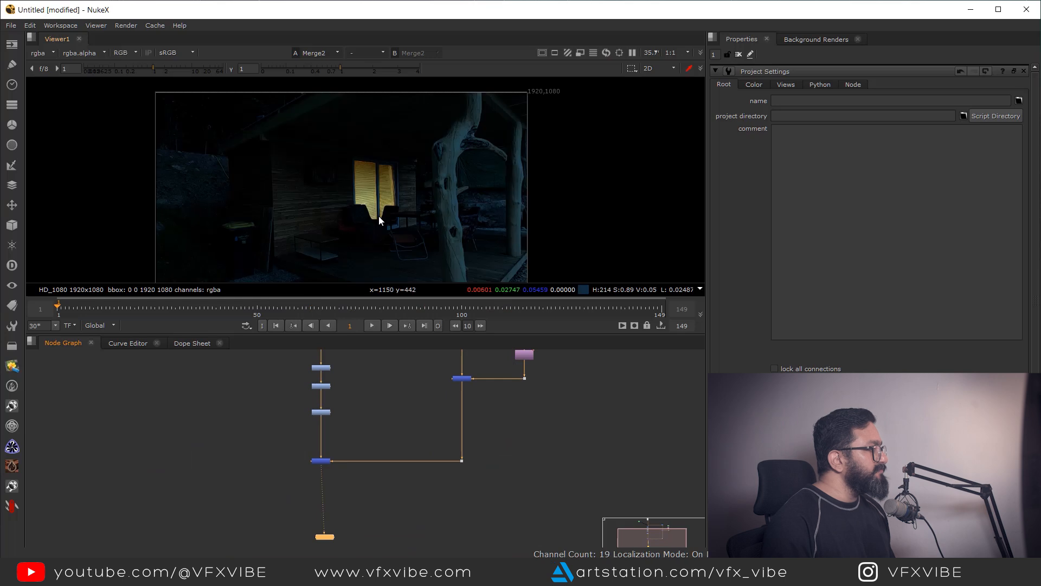
pyautogui.scroll(2, 380, 212)
pyautogui.click(371, 325)
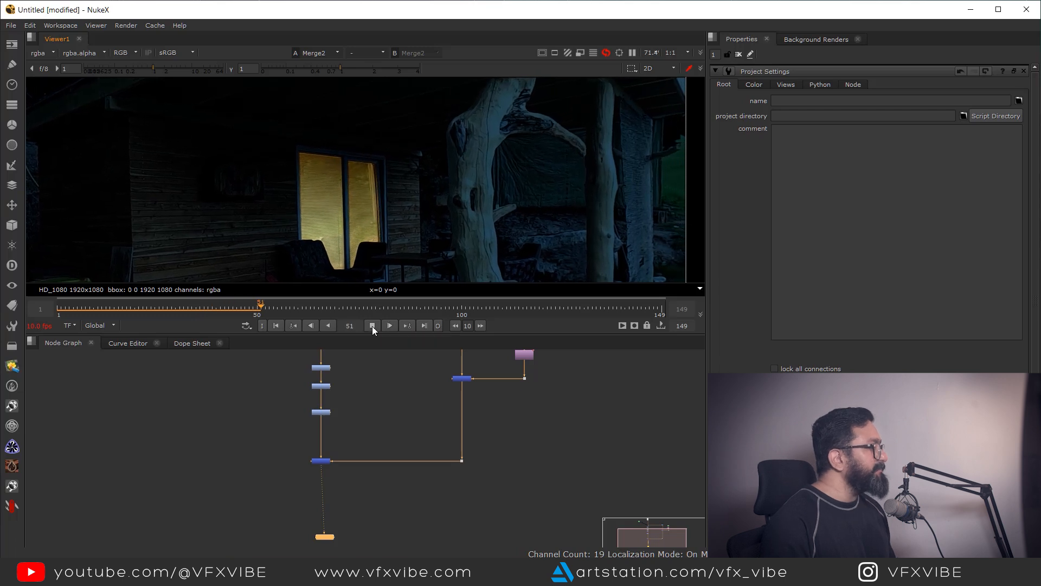
pyautogui.click(372, 326)
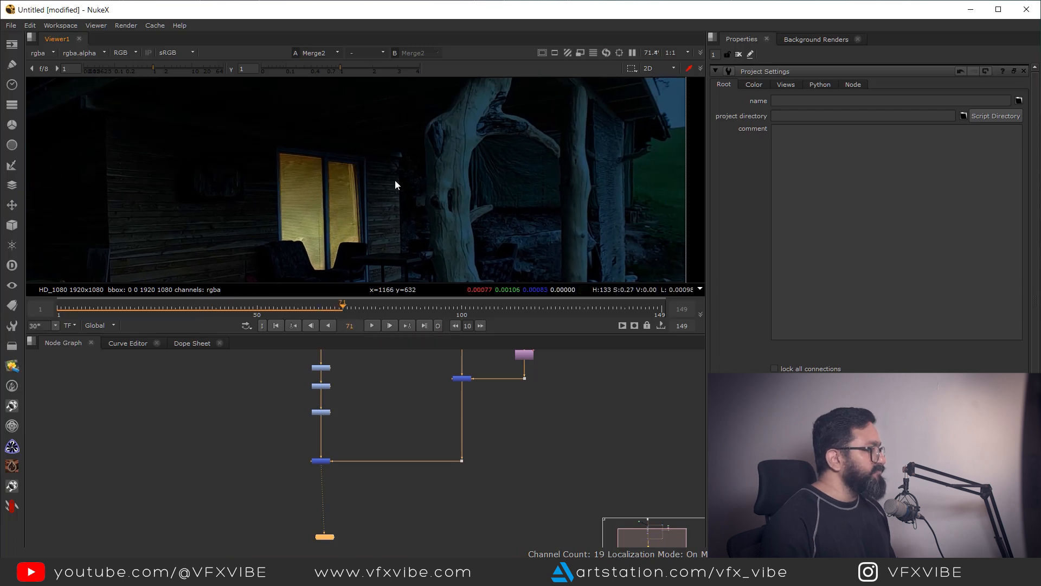
# Inspect the lit glass door at frame 71 in the full-screen viewer.
pyautogui.moveTo(395, 182); pyautogui.dragTo(481, 218)
pyautogui.press('space')
pyautogui.moveTo(468, 371); pyautogui.dragTo(533, 210)
pyautogui.scroll(-3, 533, 209)
pyautogui.moveTo(569, 267); pyautogui.dragTo(468, 278)
pyautogui.scroll(3, 438, 275)
pyautogui.scroll(-1, 437, 276)
pyautogui.scroll(5, 390, 221)
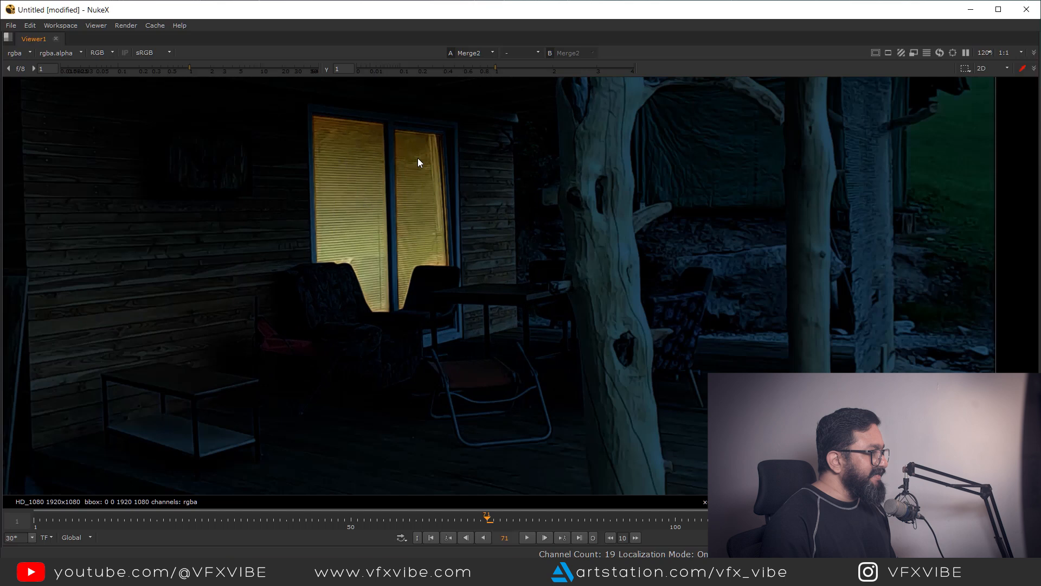
pyautogui.press('space')
# Add a Glow node branching from a dot below Merge1, view its output and enable effect only.
pyautogui.scroll(5, 434, 432)
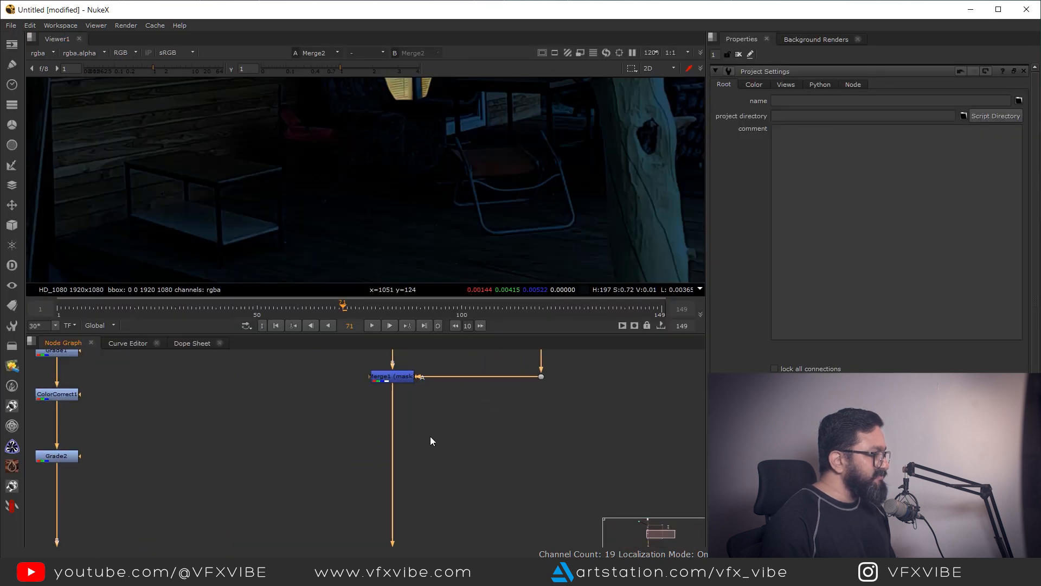
pyautogui.click(480, 447)
pyautogui.press('Tab')
pyautogui.write('glow')
pyautogui.press('Return')
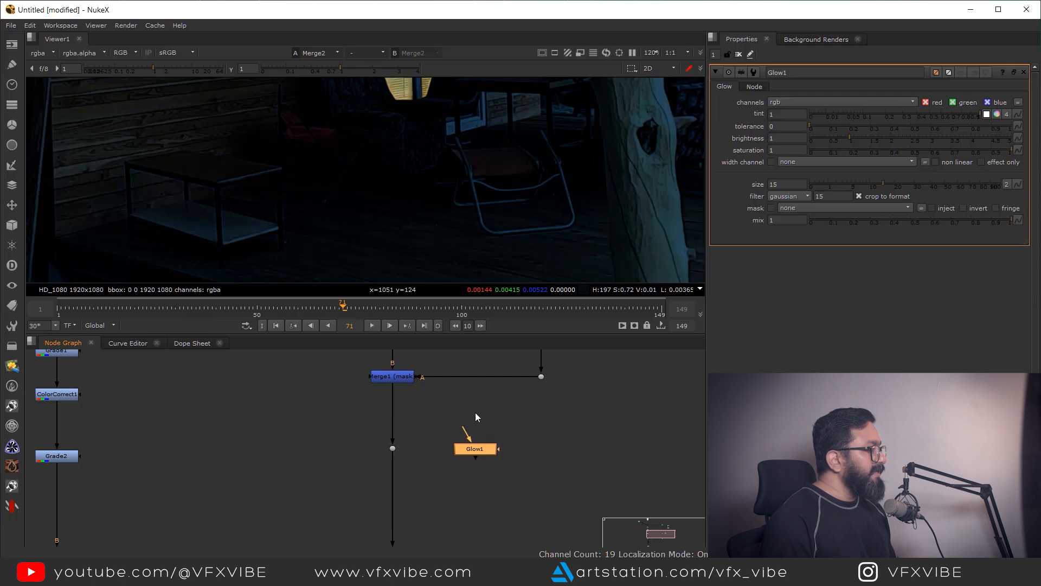
pyautogui.moveTo(516, 447); pyautogui.dragTo(532, 451)
pyautogui.press('1')
pyautogui.click(996, 161)
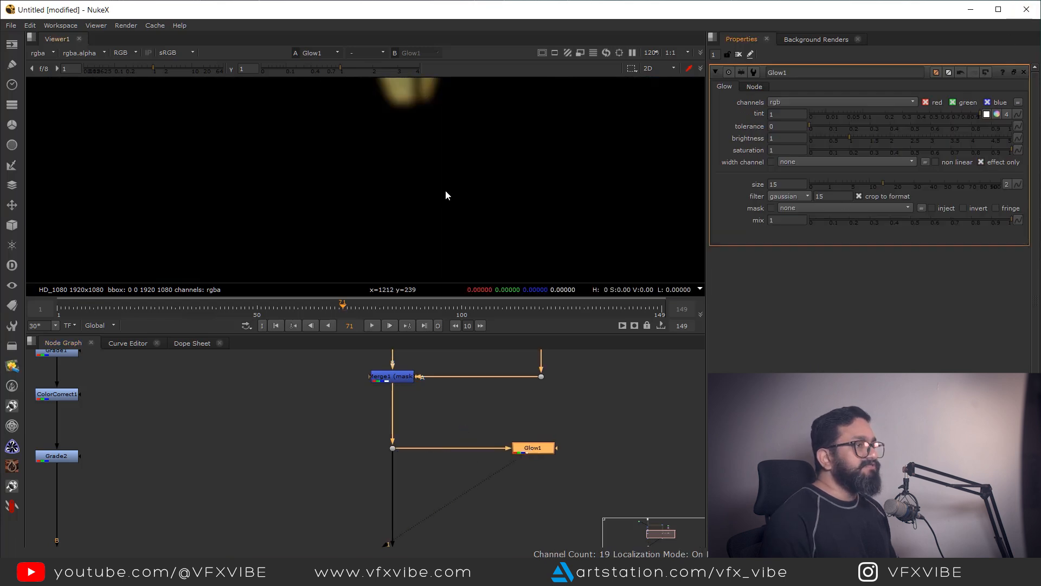
# Set Glow1's size to 48.5 and raise its brightness.
pyautogui.scroll(-3, 379, 217)
pyautogui.moveTo(444, 149); pyautogui.dragTo(443, 252)
pyautogui.moveTo(884, 186); pyautogui.dragTo(943, 194)
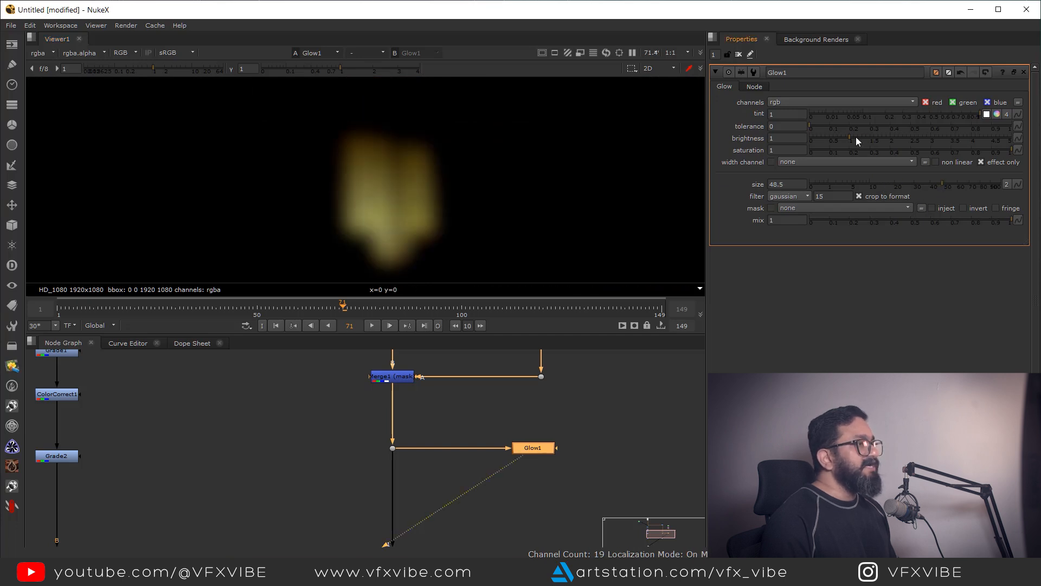
pyautogui.moveTo(849, 136); pyautogui.dragTo(881, 138)
# Merge Glow1 onto the masked door light with a plus operation, above the dot feeding Merge2.
pyautogui.moveTo(424, 485); pyautogui.dragTo(544, 381)
pyautogui.click(439, 416)
pyautogui.press('m')
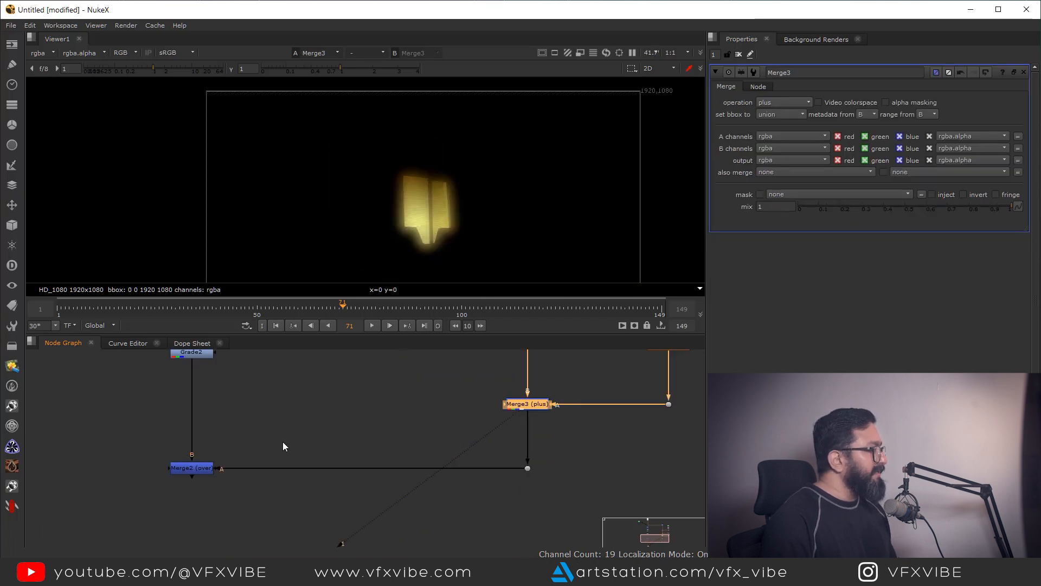
# Check the glow in the Merge2 composite and set the Merge3 mix to 0.275.
pyautogui.click(192, 467)
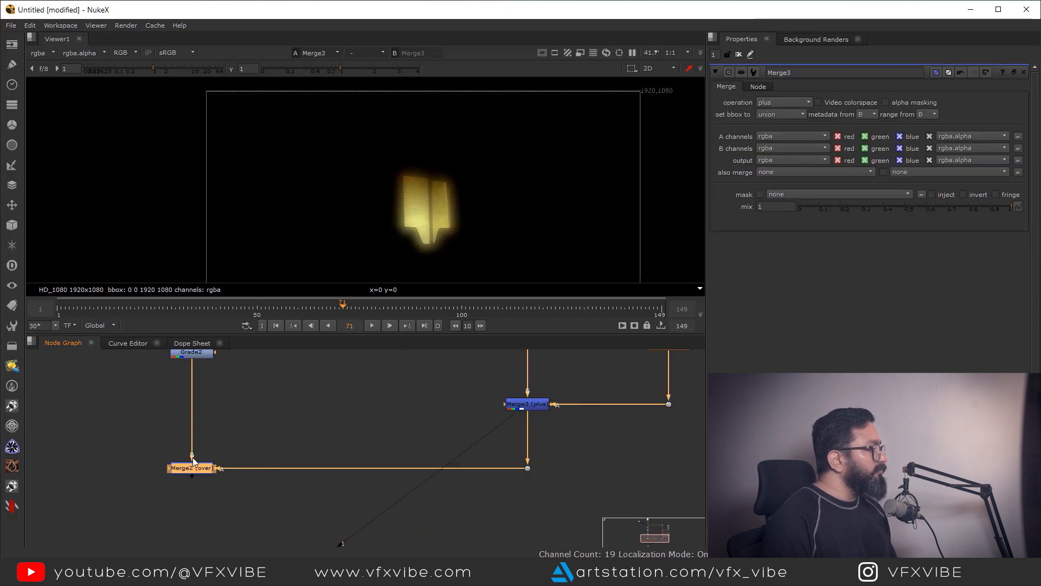
pyautogui.press('1')
pyautogui.scroll(5, 444, 238)
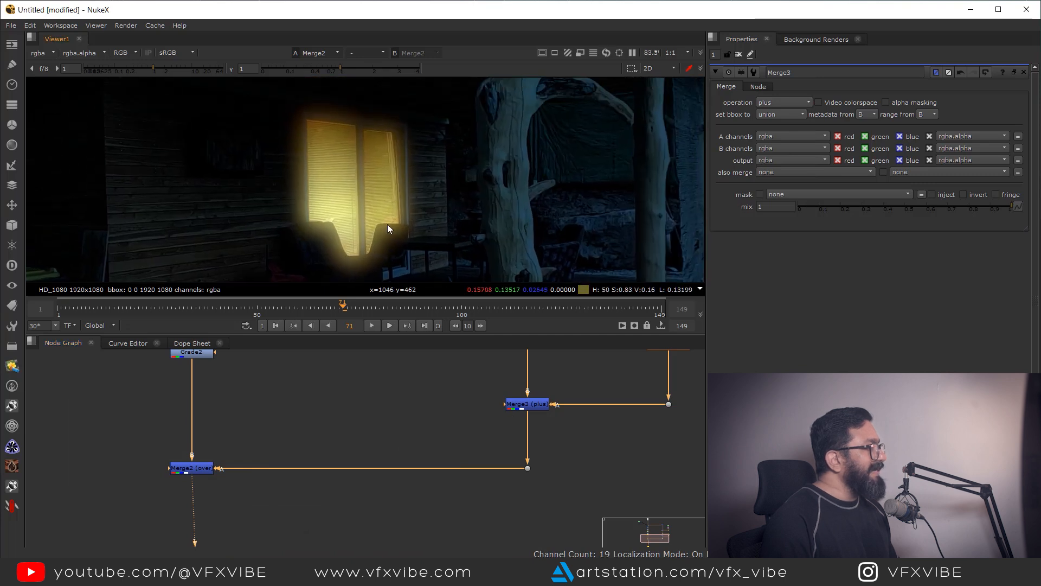
pyautogui.moveTo(449, 168); pyautogui.dragTo(397, 115)
pyautogui.moveTo(592, 390); pyautogui.dragTo(502, 472)
pyautogui.scroll(-1, 502, 473)
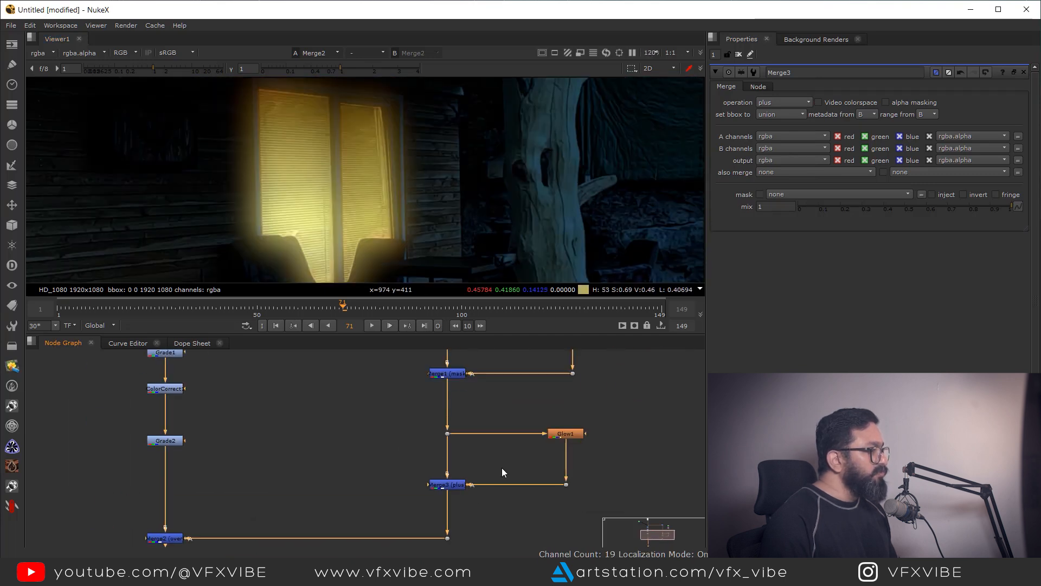
pyautogui.doubleClick(566, 434)
pyautogui.moveTo(933, 186); pyautogui.dragTo(857, 211)
pyautogui.click(447, 485)
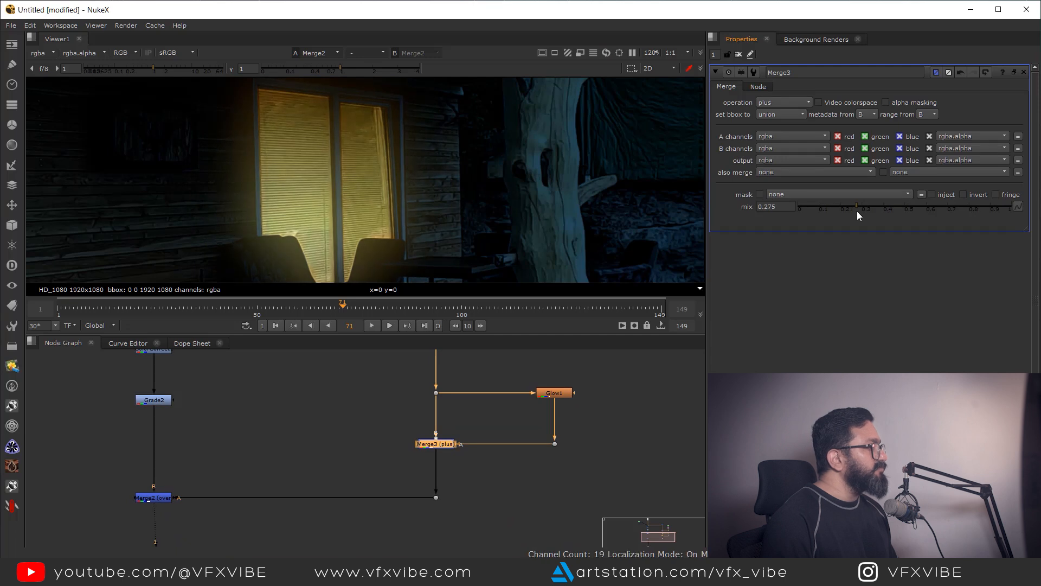
# Add a second Glow node level with the dot that feeds Glow1, with effect only enabled and tolerance 0.19.
pyautogui.scroll(-3, 491, 471)
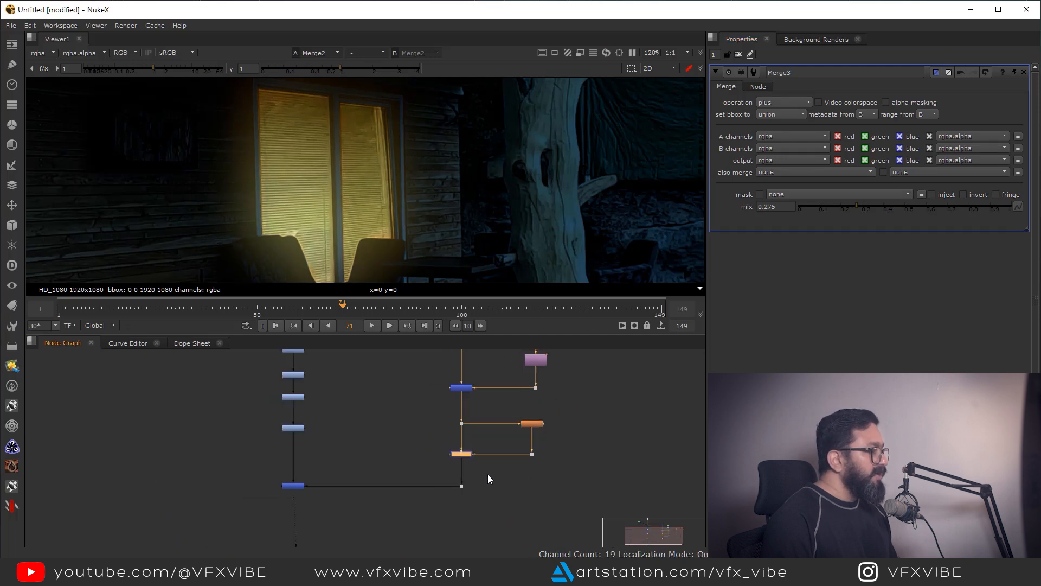
pyautogui.scroll(5, 482, 419)
pyautogui.click(443, 382)
pyautogui.moveTo(388, 400); pyautogui.dragTo(511, 394)
pyautogui.press('1')
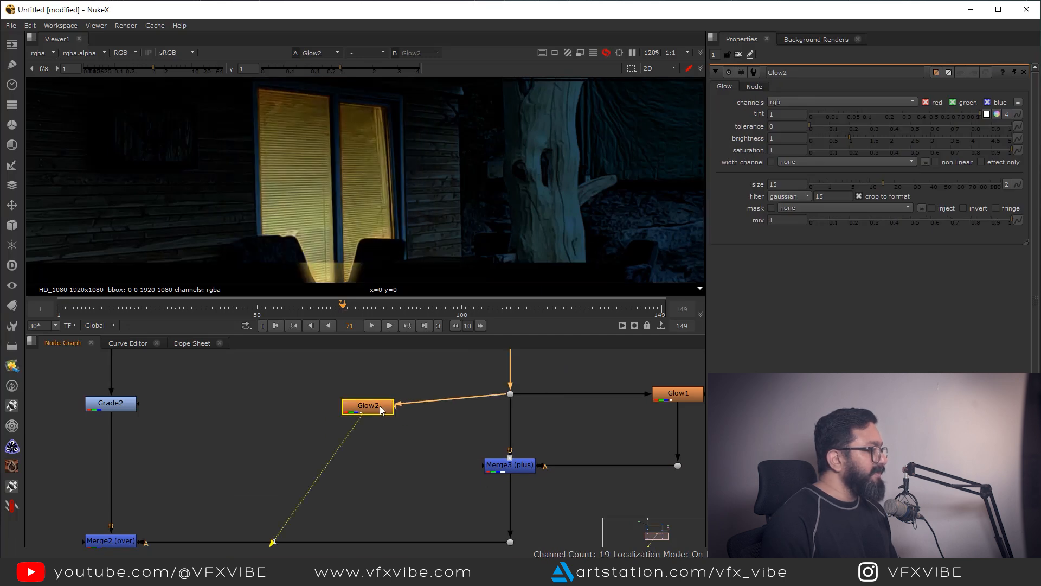
pyautogui.click(980, 162)
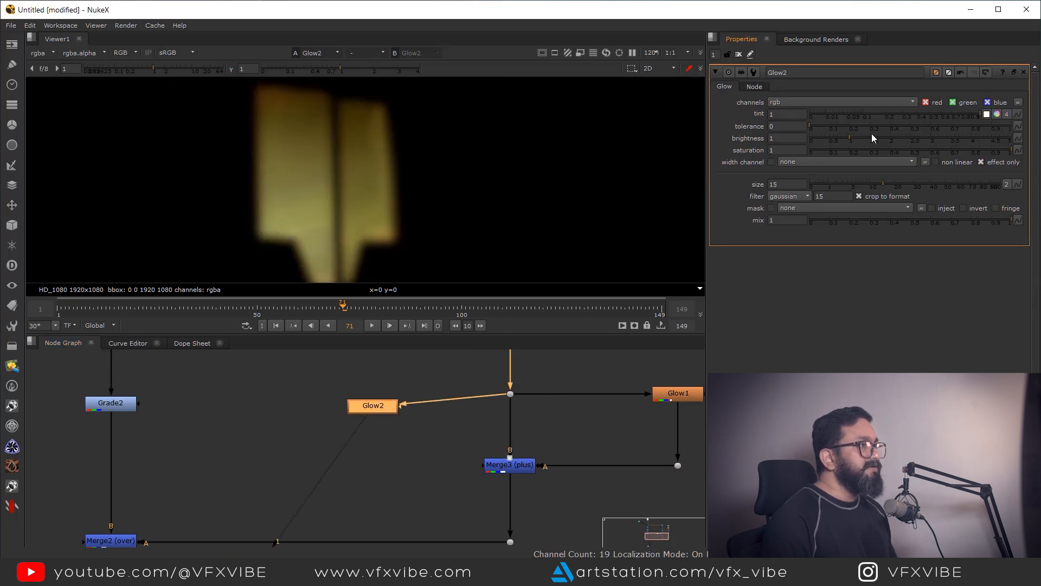
pyautogui.moveTo(812, 125); pyautogui.dragTo(848, 128)
pyautogui.moveTo(402, 420); pyautogui.dragTo(357, 367)
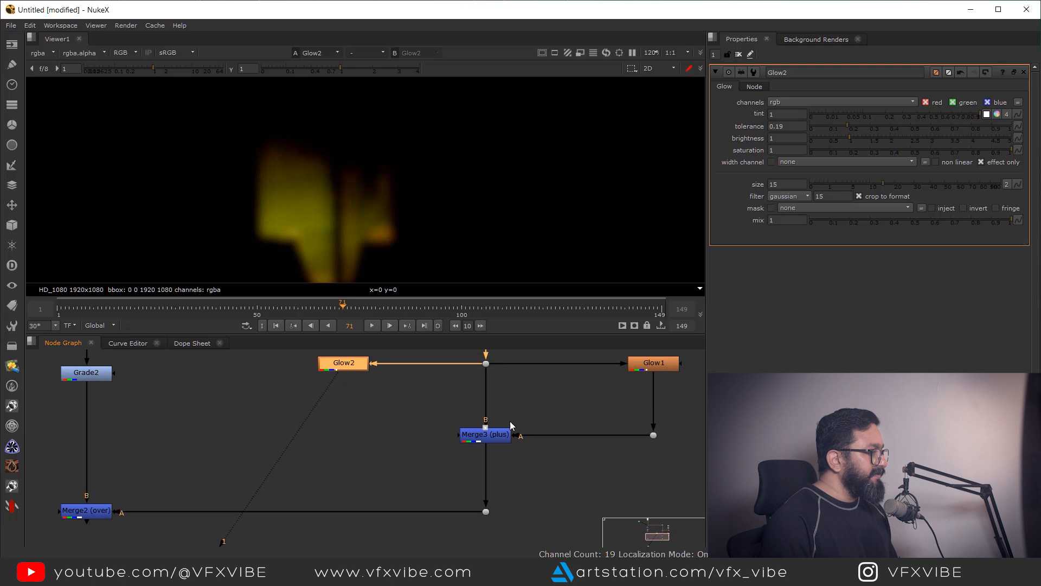
# Merge Glow2 onto the Merge3 output with a plus operation and tidy the connecting dots.
pyautogui.click(511, 484)
pyautogui.press('m')
pyautogui.moveTo(469, 472); pyautogui.dragTo(343, 363)
pyautogui.moveTo(414, 424); pyautogui.dragTo(342, 485)
pyautogui.press('1')
pyautogui.click(784, 102)
pyautogui.click(786, 255)
pyautogui.moveTo(486, 397); pyautogui.dragTo(486, 407)
pyautogui.click(486, 375)
# Compare the door light before the glows with the Merge4 output.
pyautogui.press('1')
pyautogui.click(492, 502)
pyautogui.press('2')
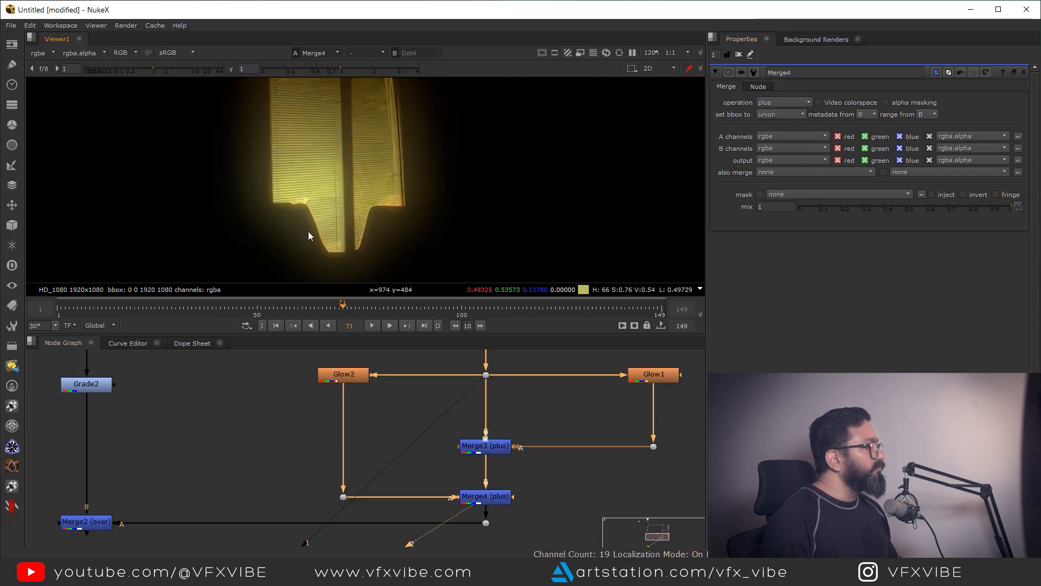
pyautogui.scroll(-3, 392, 183)
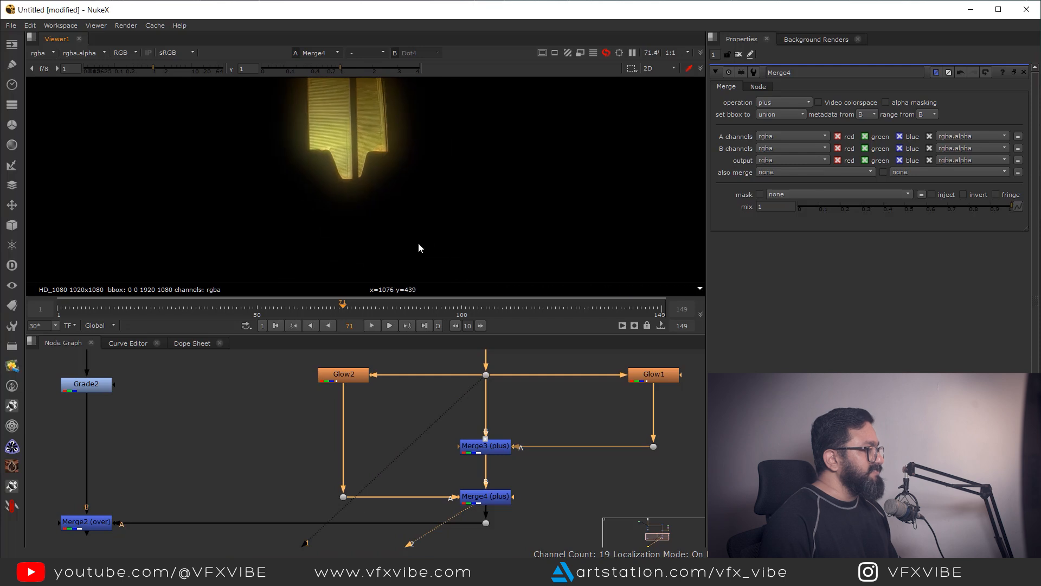
pyautogui.scroll(-4, 347, 493)
# Examine the glowing door in the Merge2 composite in the full-screen viewer.
pyautogui.click(320, 462)
pyautogui.press('1')
pyautogui.press('space')
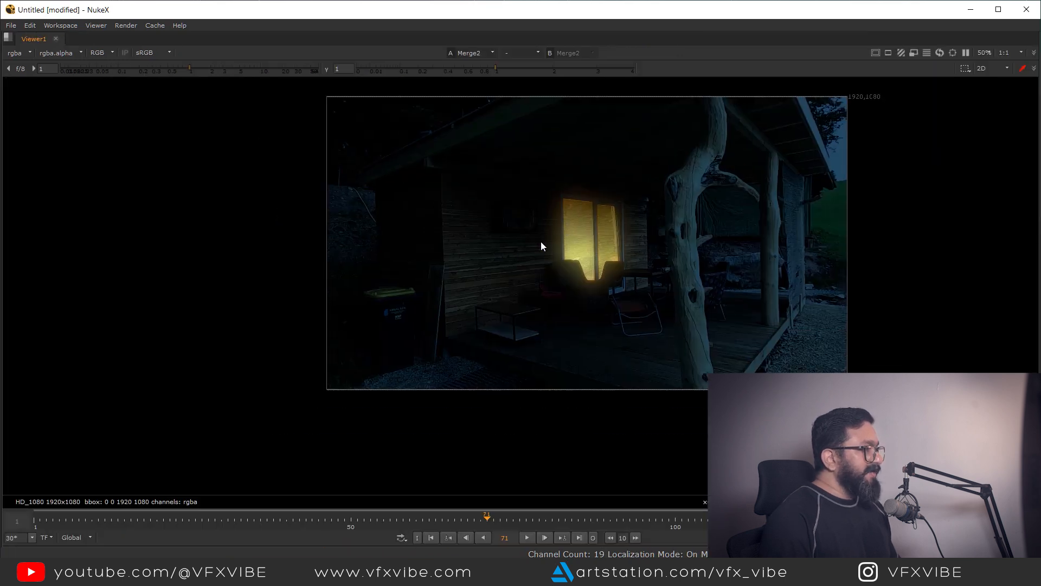
pyautogui.scroll(2, 531, 293)
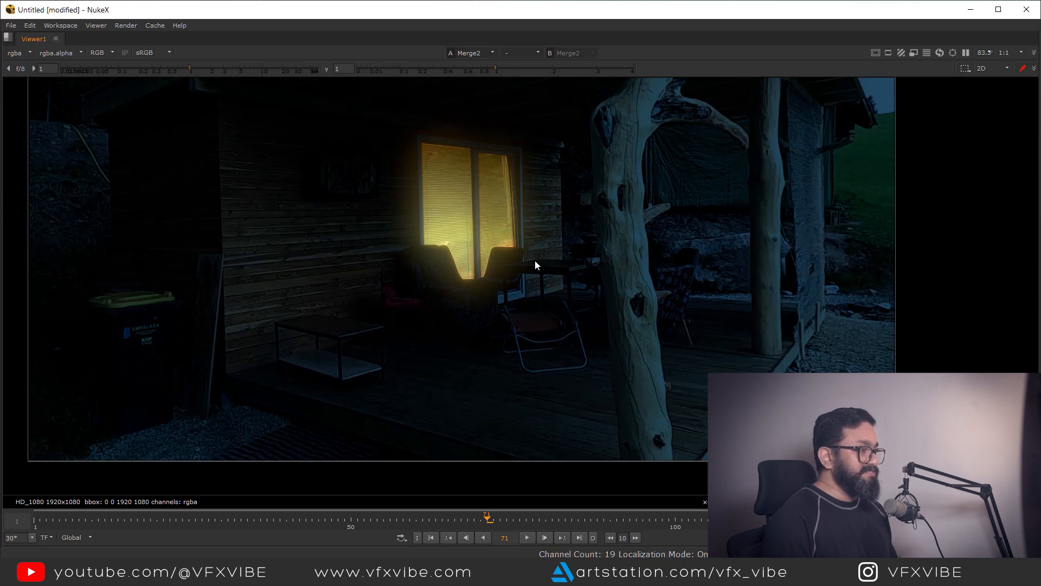
pyautogui.moveTo(514, 287); pyautogui.dragTo(487, 275)
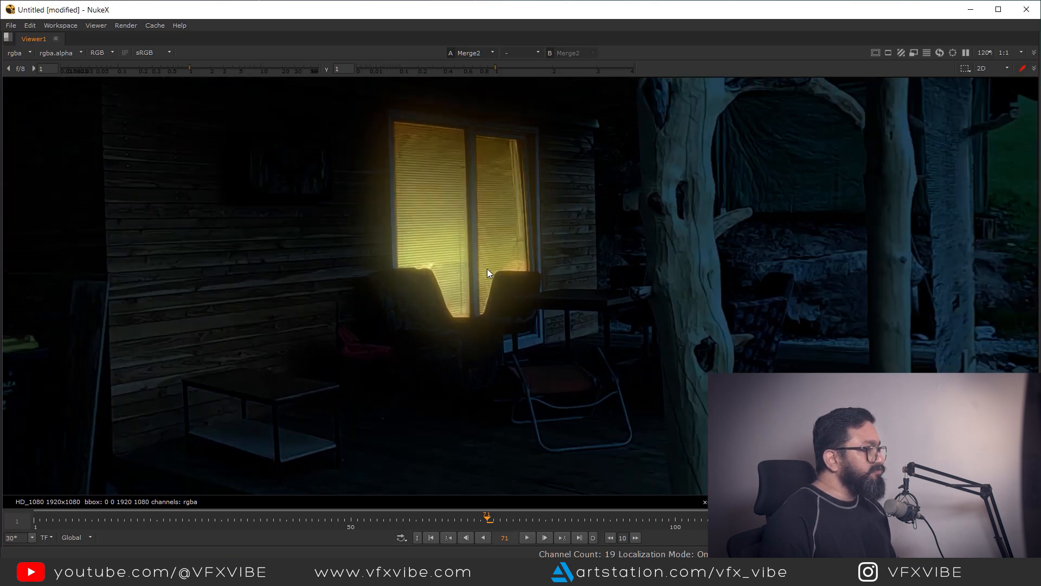
pyautogui.press('space')
# Examine the Grade3 output and the masked door output of Merge1.
pyautogui.scroll(3, 479, 414)
pyautogui.scroll(-1, 453, 379)
pyautogui.moveTo(452, 380); pyautogui.dragTo(311, 437)
pyautogui.click(521, 433)
pyautogui.scroll(2, 432, 405)
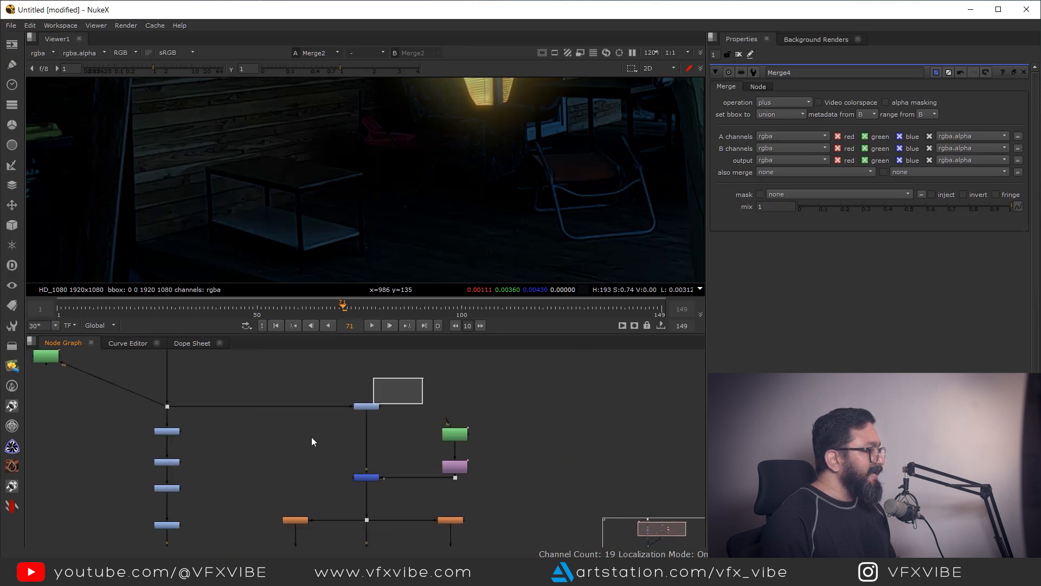
pyautogui.press('1')
pyautogui.moveTo(421, 236); pyautogui.dragTo(413, 293)
pyautogui.moveTo(381, 475); pyautogui.dragTo(376, 419)
pyautogui.scroll(-2, 369, 423)
pyautogui.scroll(2, 362, 427)
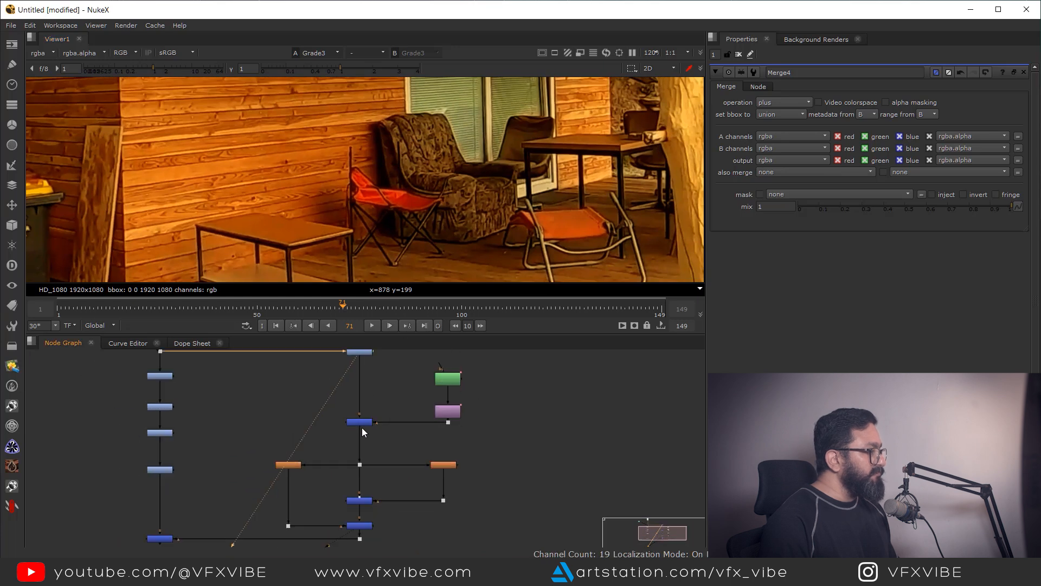
pyautogui.scroll(-2, 363, 427)
pyautogui.click(360, 424)
pyautogui.press('1')
pyautogui.scroll(-3, 440, 195)
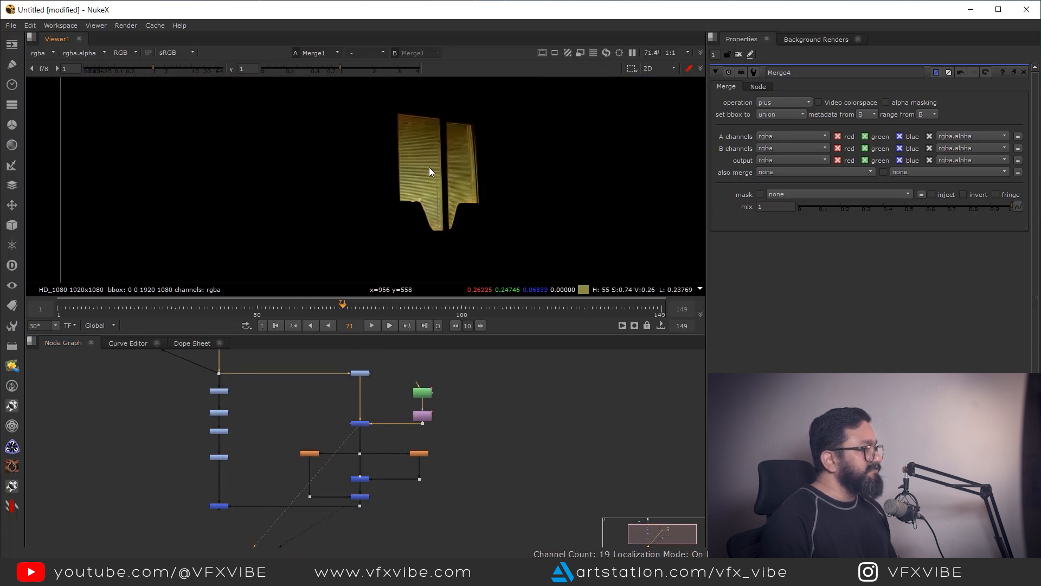
pyautogui.scroll(-2, 350, 392)
# Add a VolumeRays node and connect its img input to a new dot directly below Merge1.
pyautogui.moveTo(348, 375); pyautogui.dragTo(407, 392)
pyautogui.click(470, 403)
pyautogui.press('Tab')
pyautogui.write('volu')
pyautogui.press('Return')
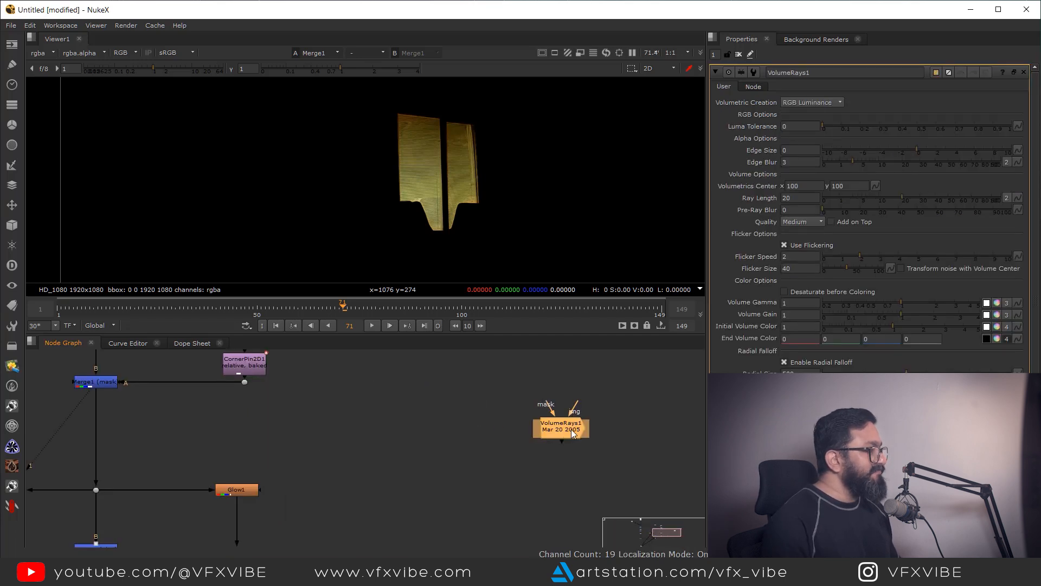
pyautogui.scroll(-3, 571, 428)
pyautogui.click(286, 434)
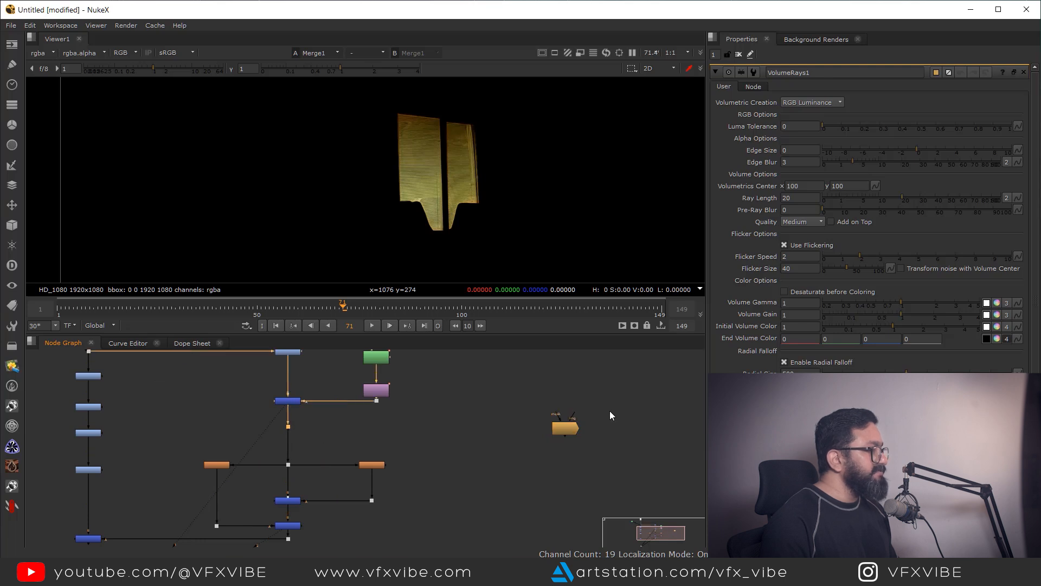
pyautogui.scroll(2, 571, 418)
pyautogui.moveTo(534, 438); pyautogui.dragTo(94, 435)
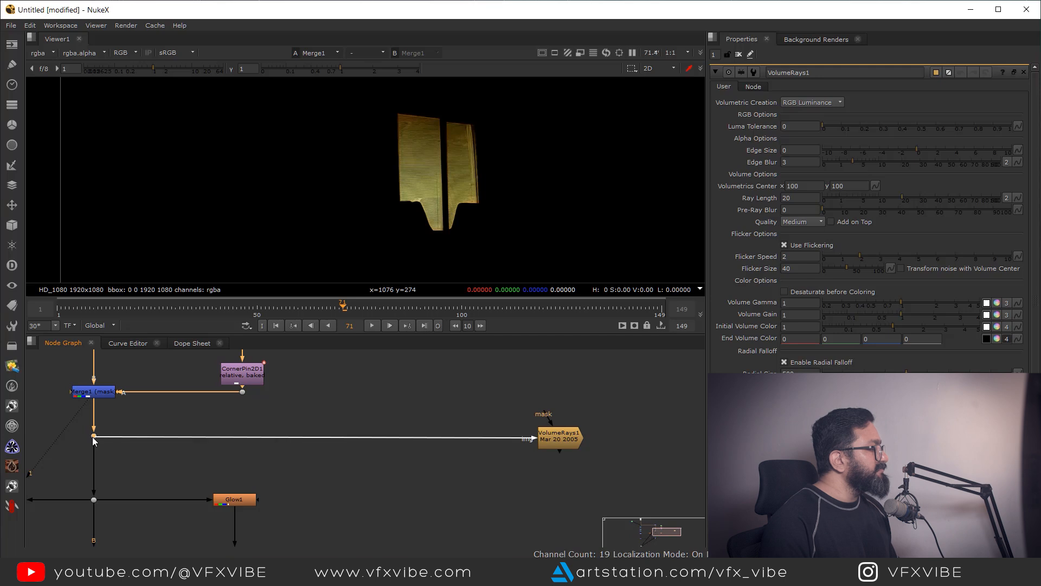
pyautogui.moveTo(560, 452); pyautogui.dragTo(568, 450)
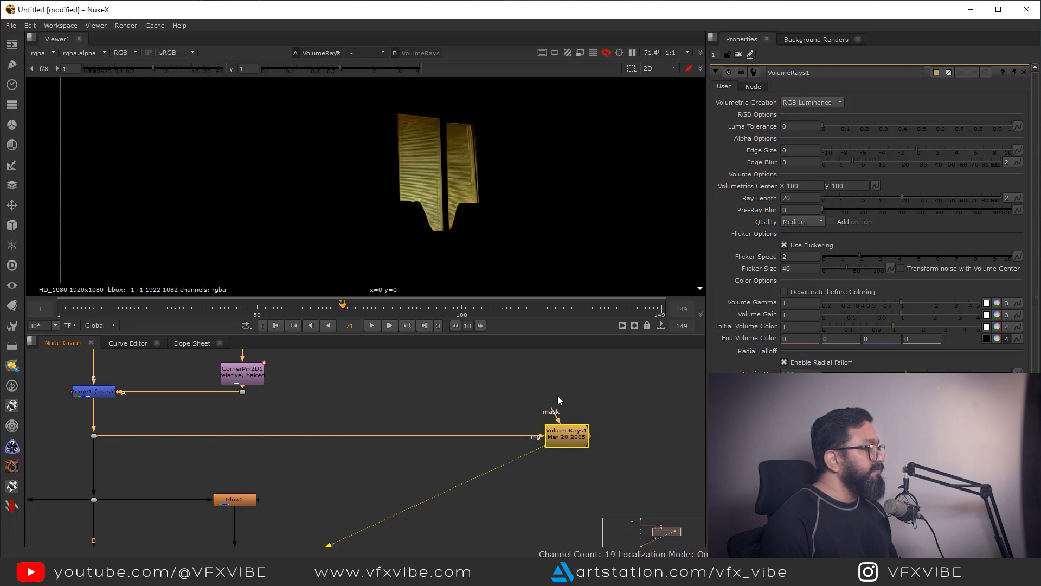
# View the VolumeRays output and place the volumetrics center beside the door at about x 764, y 646.
pyautogui.press('1')
pyautogui.scroll(-2, 443, 182)
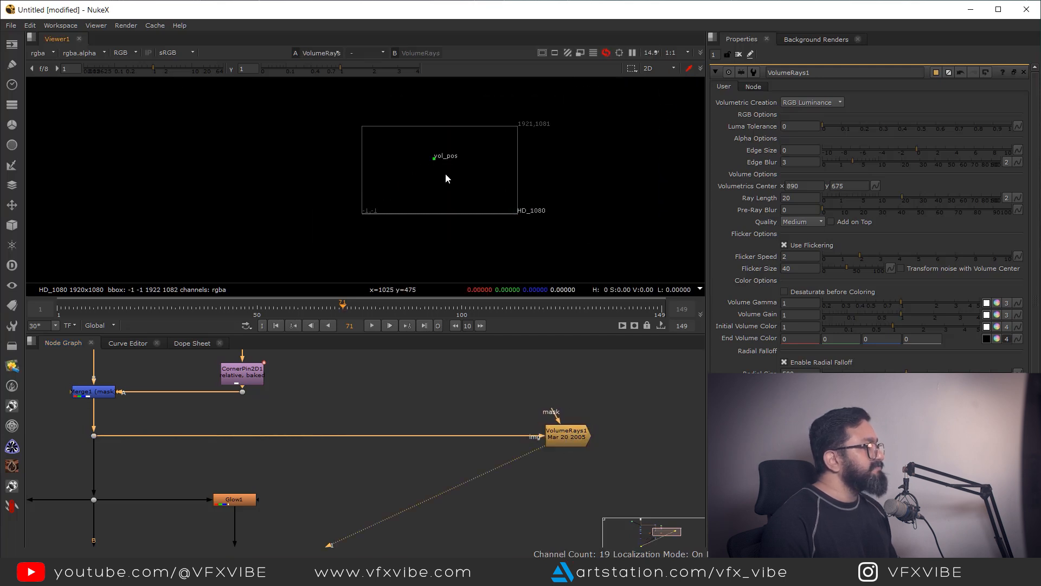
pyautogui.scroll(3, 445, 173)
pyautogui.moveTo(423, 139); pyautogui.dragTo(392, 145)
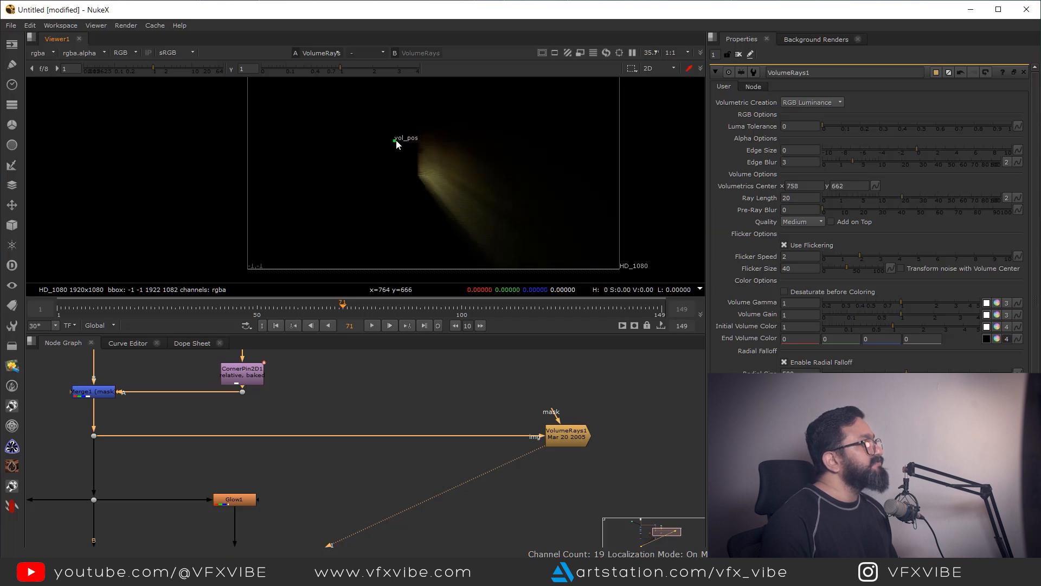
pyautogui.scroll(6, 443, 160)
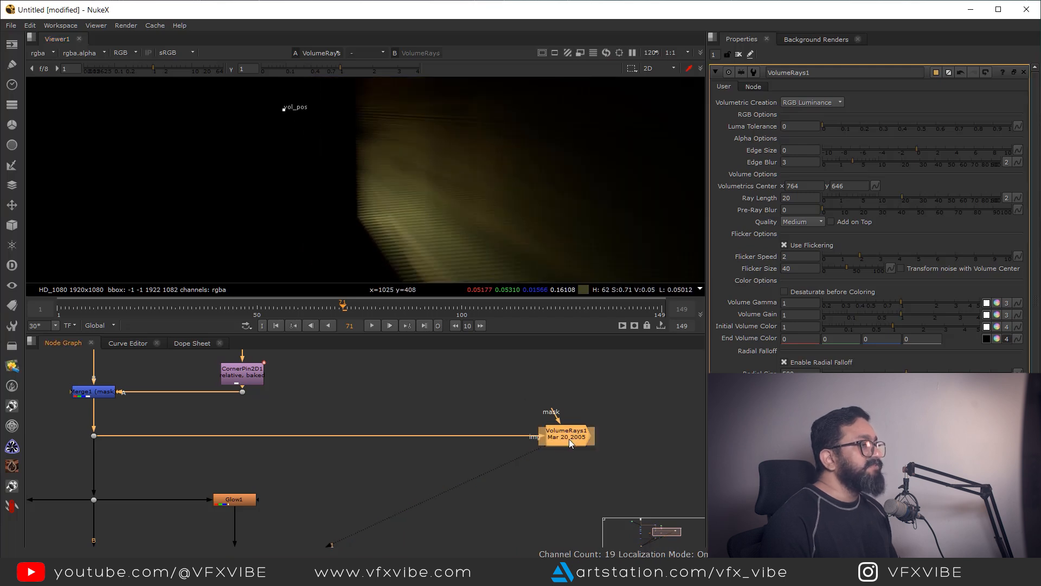
# Set the VolumeRays pre-ray blur to 11.5, volume gamma to 1.12 and volume gain to 2.45.
pyautogui.moveTo(825, 211)
pyautogui.mouseDown()
pyautogui.moveTo(852, 210)
pyautogui.moveTo(843, 214)
pyautogui.mouseUp()
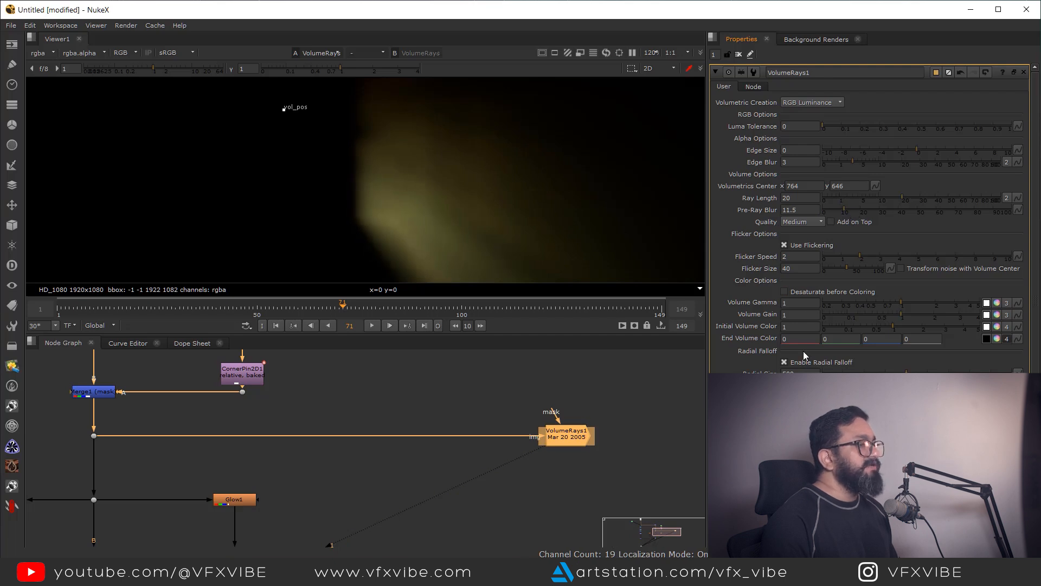
pyautogui.moveTo(903, 312)
pyautogui.mouseDown()
pyautogui.moveTo(949, 317)
pyautogui.moveTo(902, 301)
pyautogui.mouseUp()
pyautogui.scroll(-5, 421, 188)
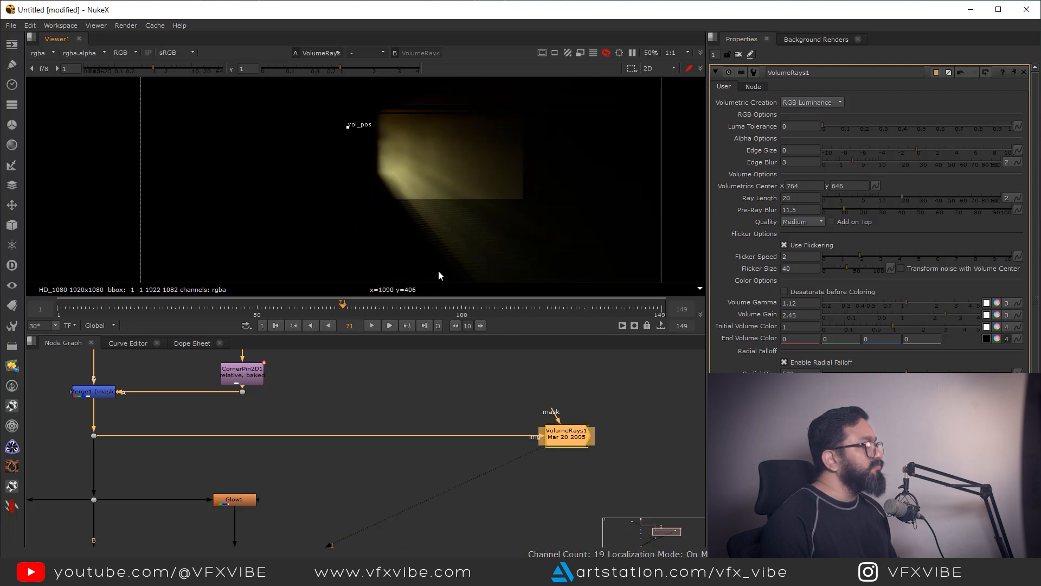
# Move Merge2 and its connecting dot lower in the node graph to make room below Merge4.
pyautogui.scroll(-4, 414, 386)
pyautogui.moveTo(413, 427); pyautogui.dragTo(443, 381)
pyautogui.moveTo(175, 467)
pyautogui.mouseDown()
pyautogui.moveTo(445, 470)
pyautogui.moveTo(447, 433)
pyautogui.mouseUp()
pyautogui.moveTo(376, 434); pyautogui.dragTo(375, 476)
pyautogui.click(428, 456)
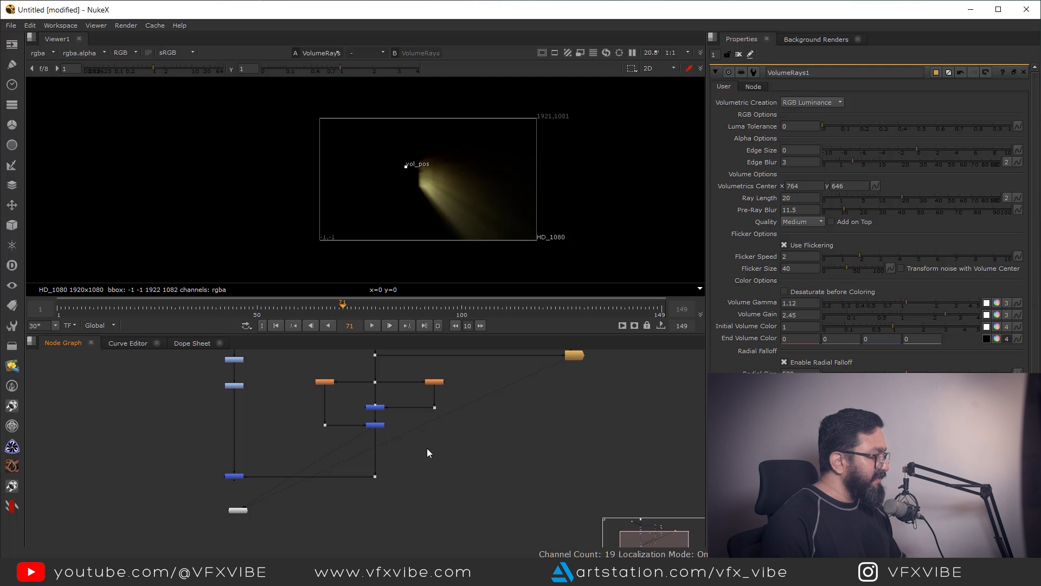
# Add a merge below Merge4, feed it the VolumeRays output through a dot, and set its operation to screen.
pyautogui.moveTo(427, 448); pyautogui.dragTo(574, 358)
pyautogui.moveTo(474, 409); pyautogui.dragTo(576, 464)
pyautogui.click(375, 463)
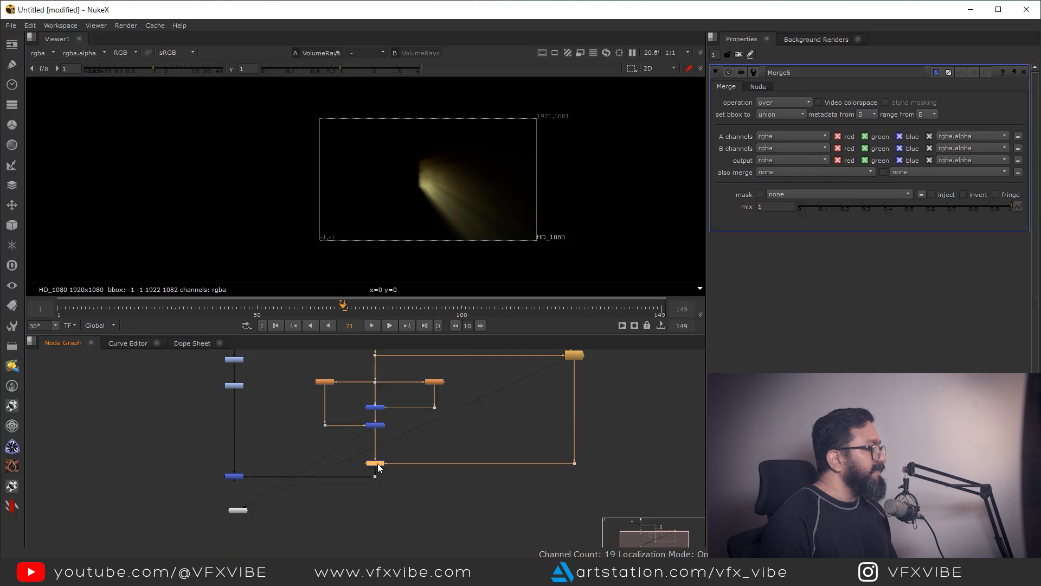
pyautogui.press('1')
pyautogui.click(784, 102)
pyautogui.click(783, 264)
pyautogui.scroll(3, 428, 201)
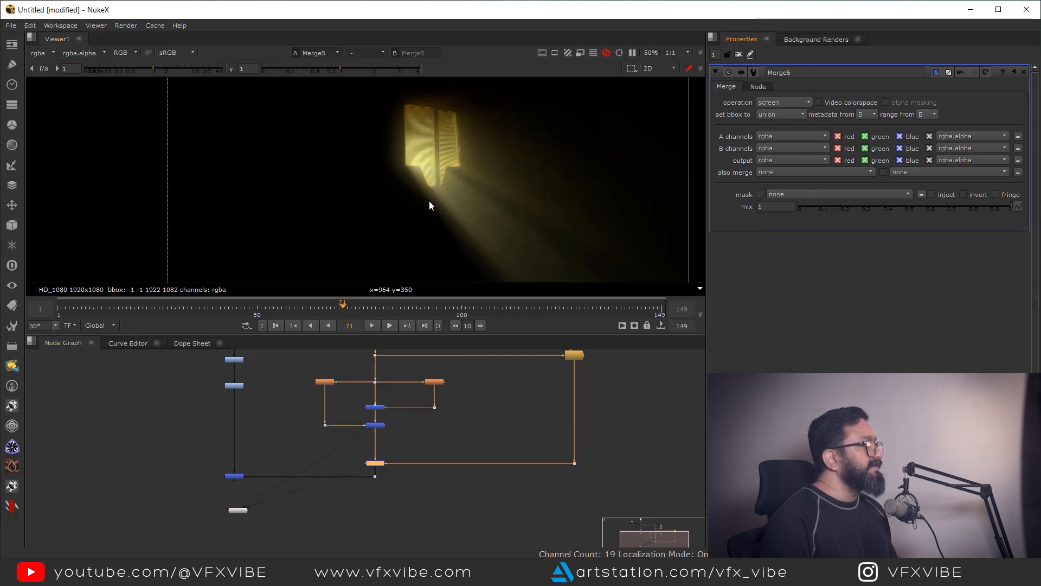
# View the Merge2 output and examine the volumetric rays over the night scene in an enlarged viewer.
pyautogui.moveTo(339, 452); pyautogui.dragTo(388, 437)
pyautogui.click(283, 461)
pyautogui.press('1')
pyautogui.moveTo(494, 197)
pyautogui.mouseDown()
pyautogui.moveTo(475, 232)
pyautogui.moveTo(492, 180)
pyautogui.moveTo(466, 184)
pyautogui.moveTo(481, 174)
pyautogui.moveTo(493, 182)
pyautogui.mouseUp()
pyautogui.scroll(-1, 440, 187)
pyautogui.press('space')
pyautogui.moveTo(513, 336); pyautogui.dragTo(580, 244)
pyautogui.scroll(4, 572, 279)
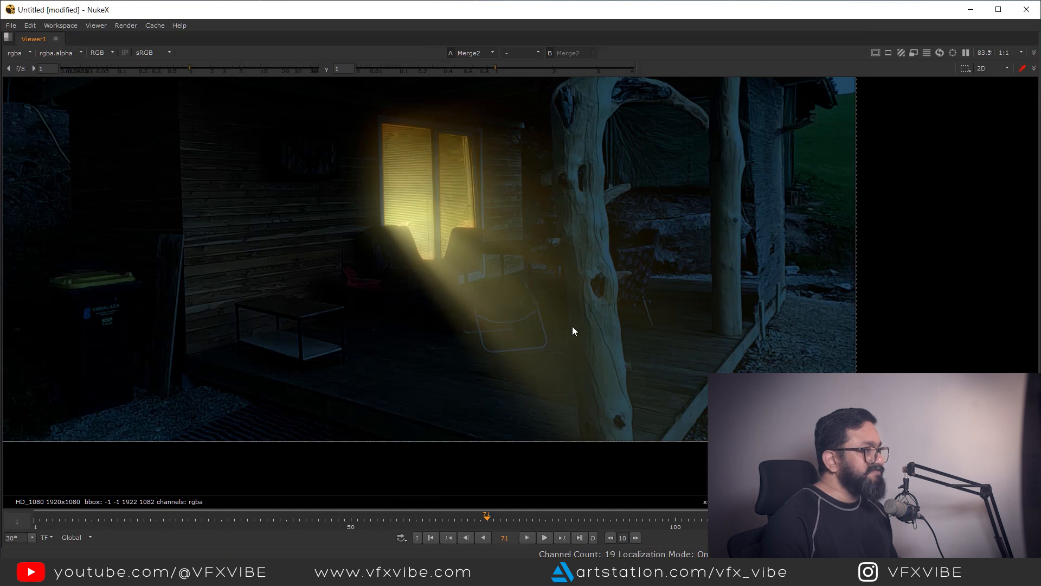
pyautogui.scroll(-2, 559, 295)
pyautogui.press('space')
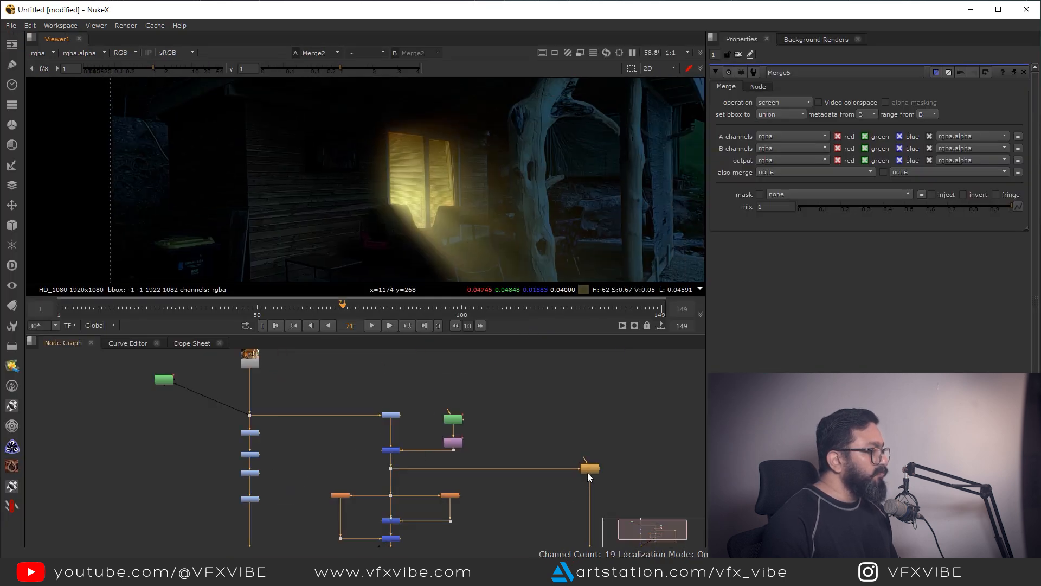
# Move the VolumeRays volumetrics center to about x 726, y 628 and lower the volume gamma to 0.98.
pyautogui.doubleClick(592, 470)
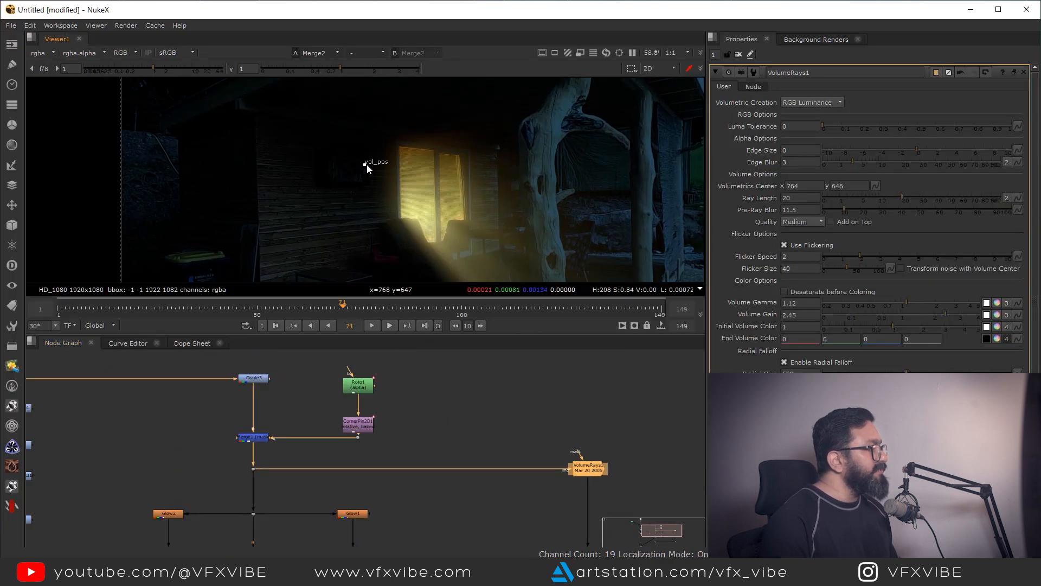
pyautogui.moveTo(362, 161); pyautogui.dragTo(351, 170)
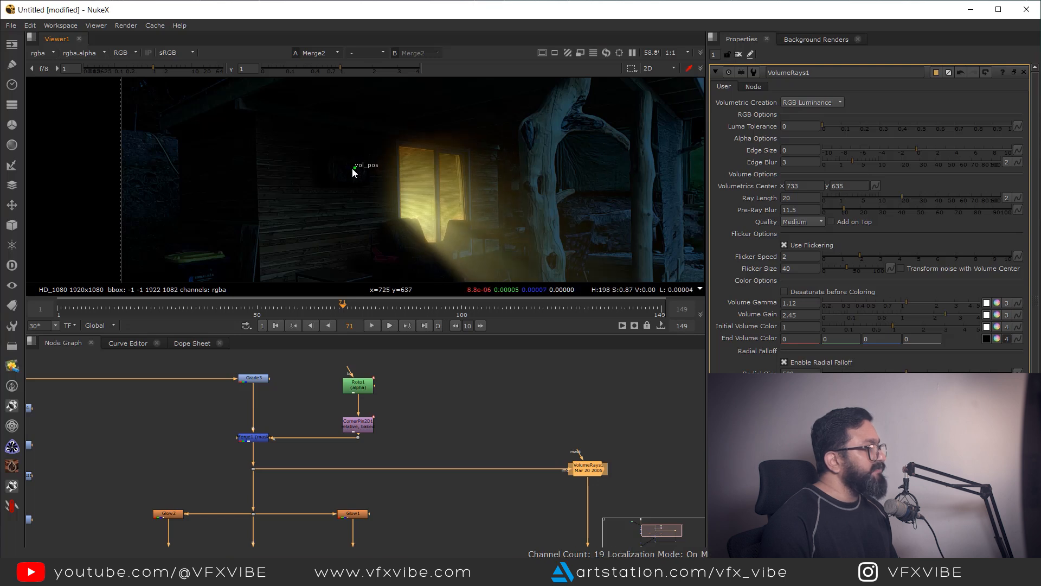
pyautogui.scroll(-4, 385, 151)
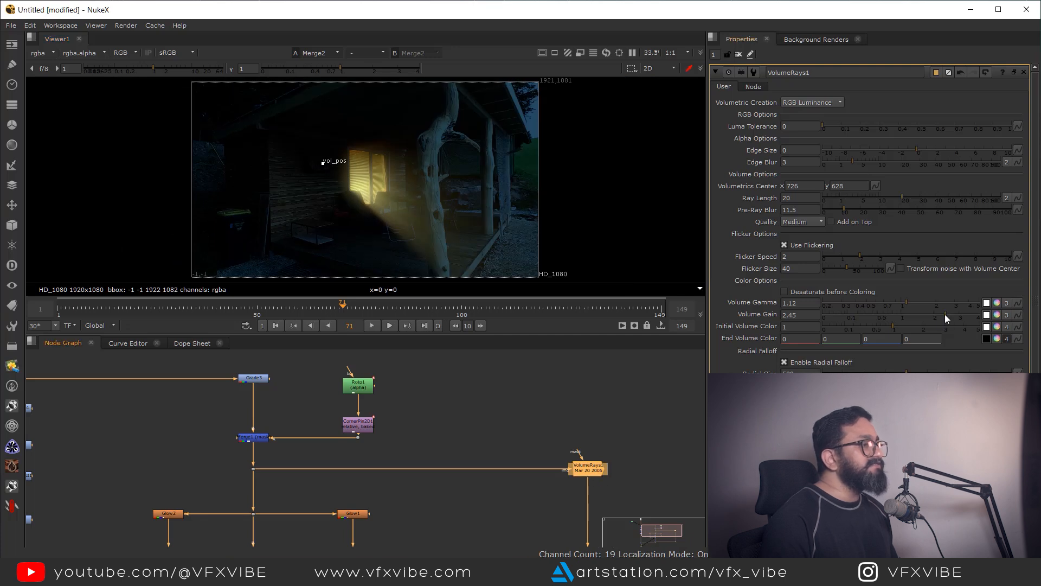
pyautogui.moveTo(904, 302); pyautogui.dragTo(899, 301)
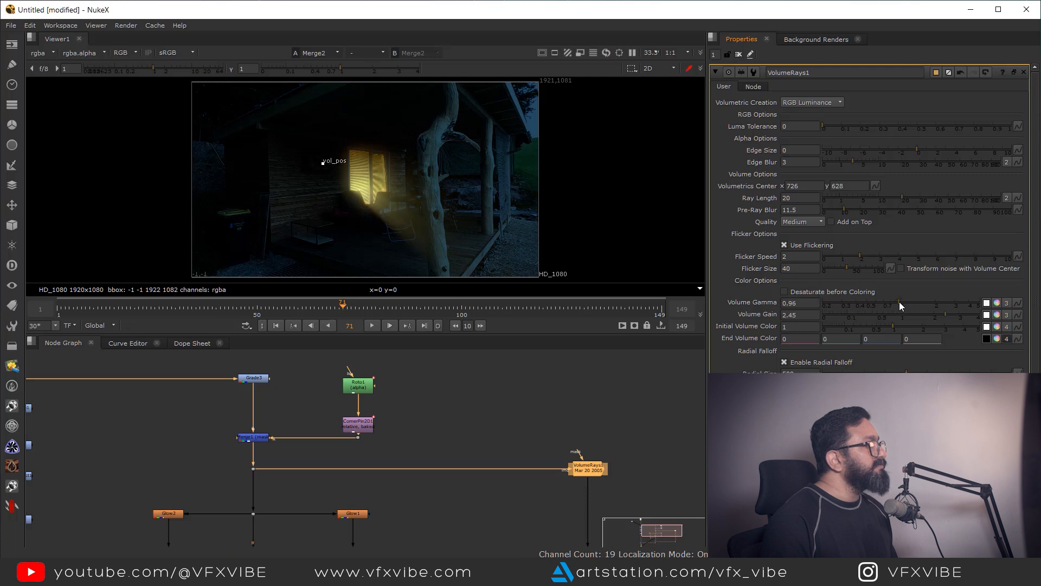
# Examine the volumetric light around the door, chairs and tree trunk in the composite, close up and from a distance.
pyautogui.scroll(5, 495, 196)
pyautogui.moveTo(353, 190); pyautogui.dragTo(561, 253)
pyautogui.scroll(-2, 487, 174)
pyautogui.scroll(-3, 470, 225)
pyautogui.scroll(4, 510, 202)
pyautogui.scroll(3, 547, 225)
pyautogui.scroll(-2, 510, 176)
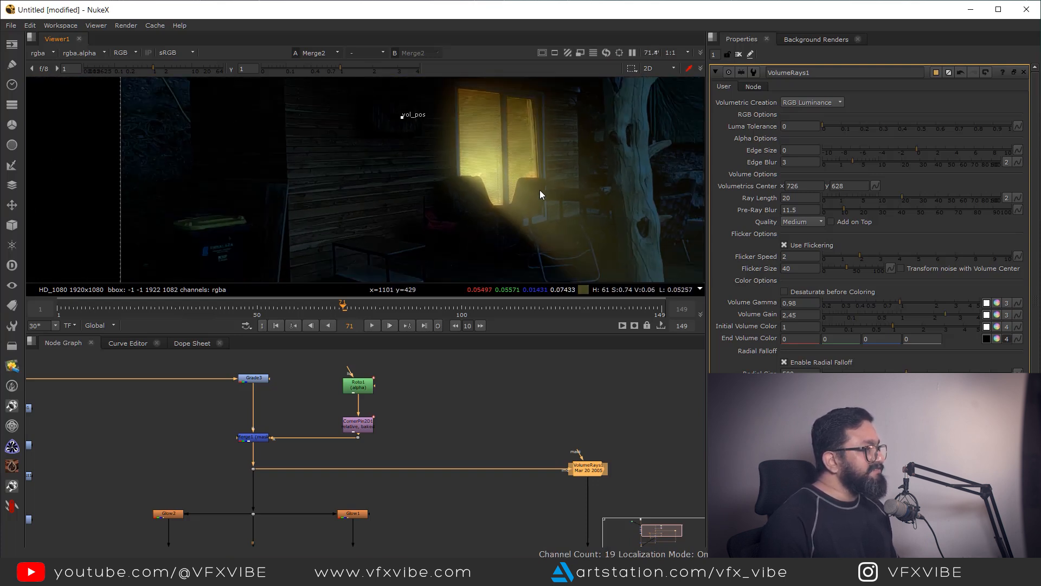
pyautogui.scroll(2, 564, 211)
pyautogui.moveTo(557, 176); pyautogui.dragTo(498, 184)
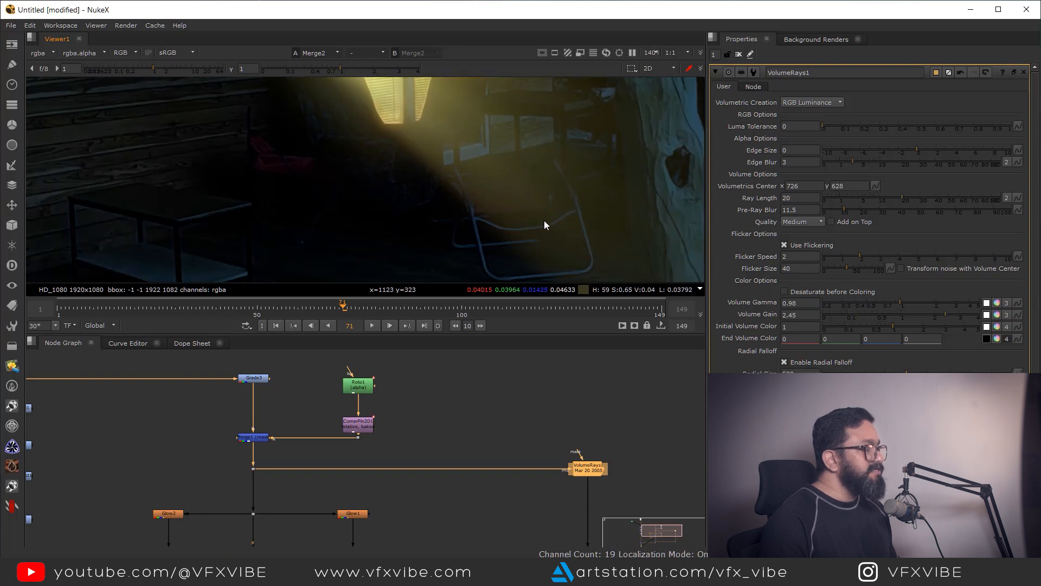
pyautogui.moveTo(545, 224); pyautogui.dragTo(516, 214)
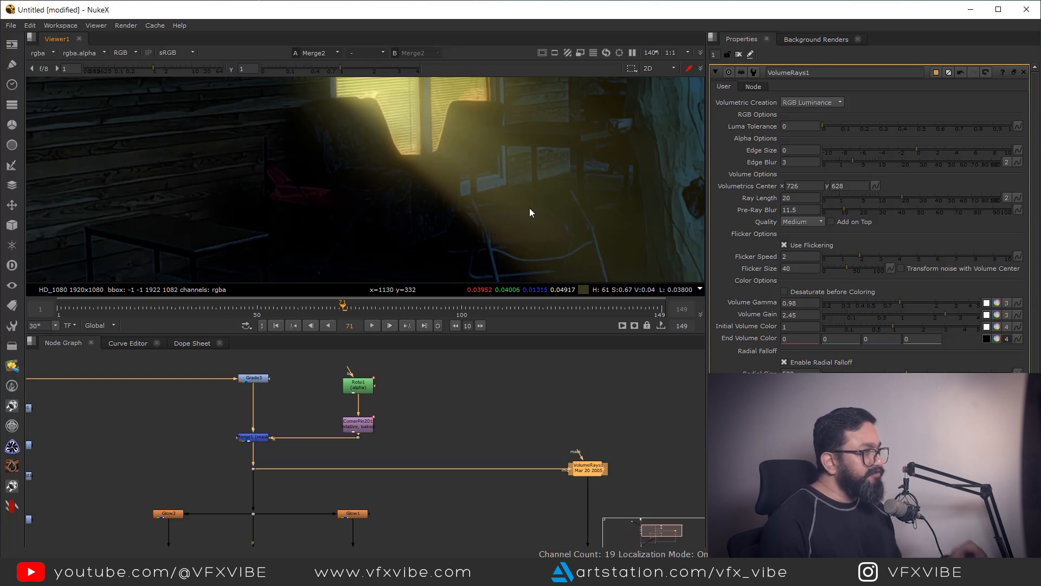
pyautogui.scroll(-3, 530, 208)
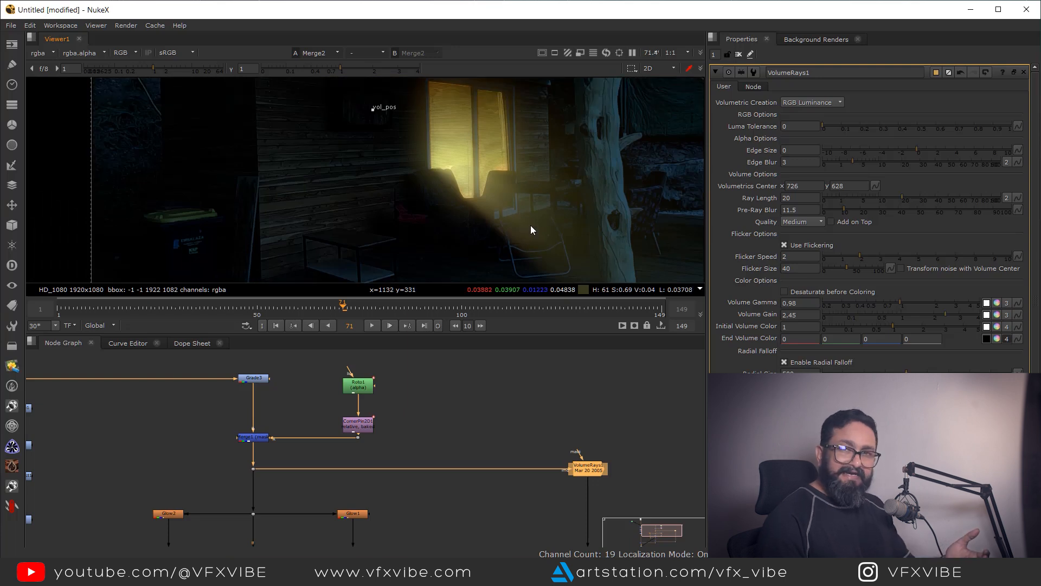
pyautogui.moveTo(445, 215); pyautogui.dragTo(479, 228)
pyautogui.scroll(-1, 477, 199)
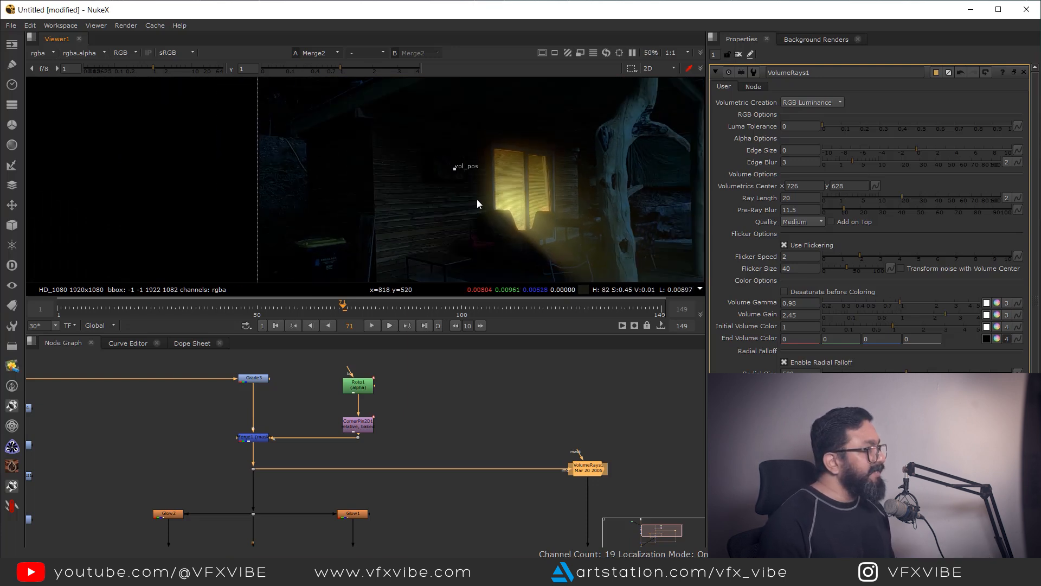
pyautogui.scroll(2, 461, 198)
pyautogui.scroll(3, 449, 197)
pyautogui.moveTo(444, 196); pyautogui.dragTo(465, 208)
pyautogui.scroll(-4, 458, 250)
pyautogui.scroll(-3, 271, 379)
# View the merges that bring the signboard glow branch into the composite, ending on Merge7, and examine the signboard up close.
pyautogui.moveTo(265, 380); pyautogui.dragTo(358, 439)
pyautogui.scroll(3, 305, 428)
pyautogui.press('1')
pyautogui.scroll(3, 435, 198)
pyautogui.moveTo(380, 136); pyautogui.dragTo(539, 270)
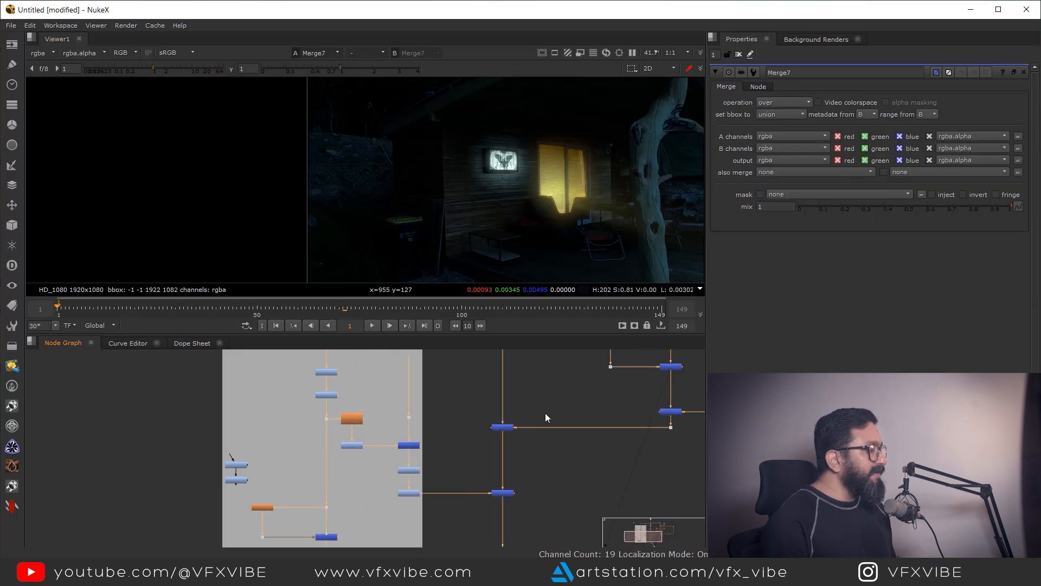
pyautogui.moveTo(534, 471); pyautogui.dragTo(421, 435)
pyautogui.scroll(2, 512, 412)
pyautogui.press('1')
pyautogui.moveTo(532, 421); pyautogui.dragTo(537, 353)
pyautogui.moveTo(552, 412); pyautogui.dragTo(431, 475)
pyautogui.press('1')
pyautogui.scroll(6, 503, 151)
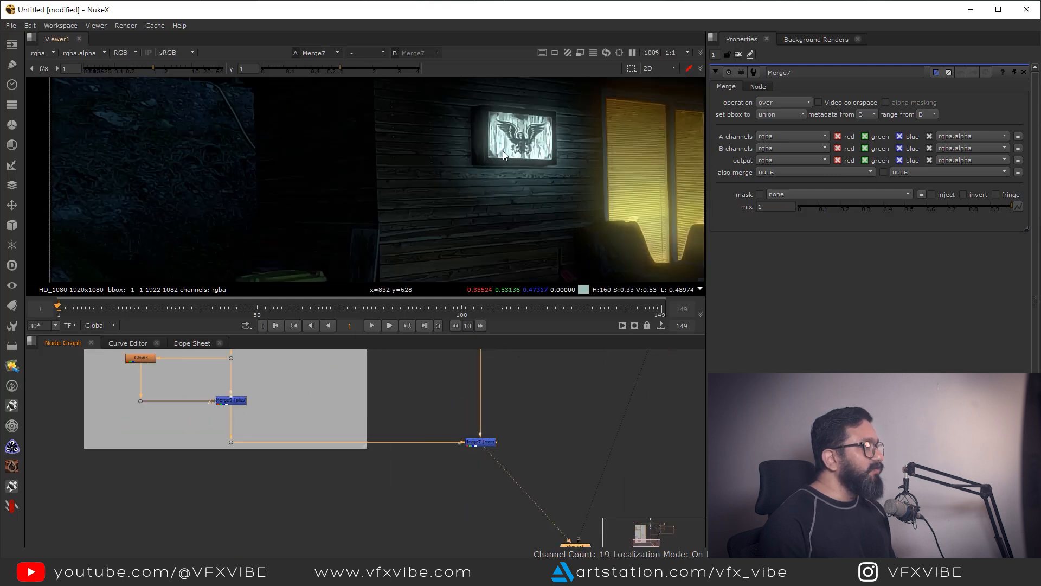
# Open and view the Roto4 and CornerPin2D3 nodes at the start of the signboard glow group.
pyautogui.scroll(-4, 320, 513)
pyautogui.moveTo(293, 352); pyautogui.dragTo(383, 515)
pyautogui.scroll(4, 381, 473)
pyautogui.moveTo(380, 434); pyautogui.dragTo(439, 479)
pyautogui.scroll(2, 439, 479)
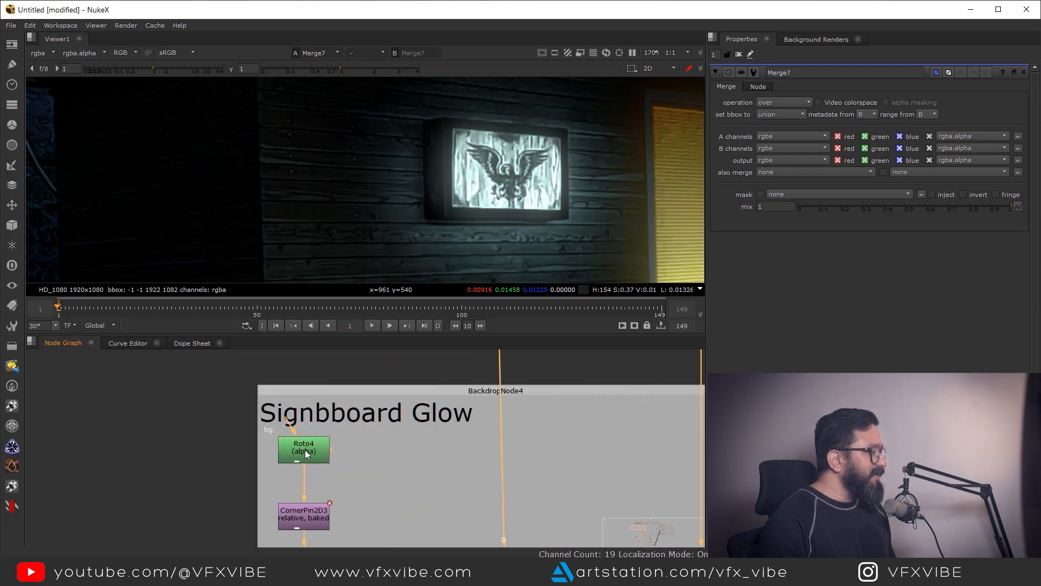
pyautogui.doubleClick(306, 451)
pyautogui.press('1')
pyautogui.click(357, 376)
pyautogui.moveTo(358, 376); pyautogui.dragTo(342, 310)
pyautogui.doubleClick(295, 447)
pyautogui.press('1')
pyautogui.click(418, 410)
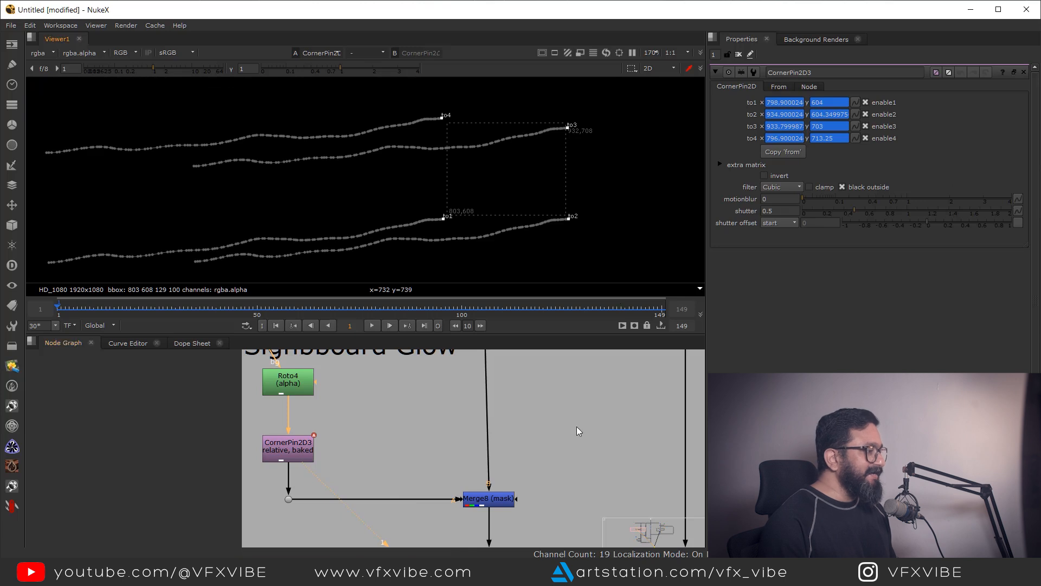
# View the Merge8 masked signboard and check it at several frames, including 116, before returning to the first frame.
pyautogui.moveTo(518, 485); pyautogui.dragTo(495, 445)
pyautogui.click(477, 459)
pyautogui.doubleClick(478, 458)
pyautogui.press('1')
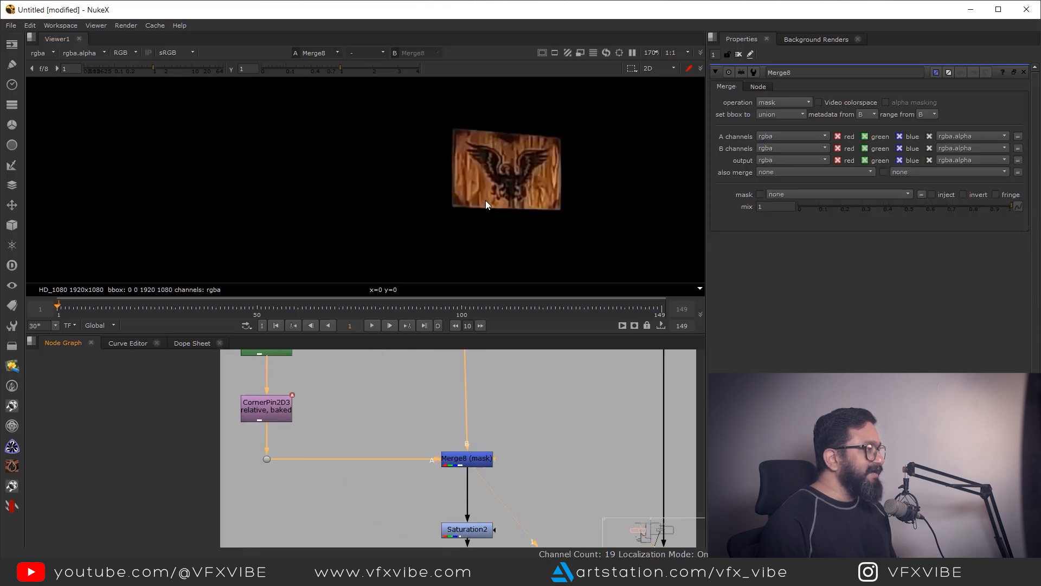
pyautogui.click(532, 307)
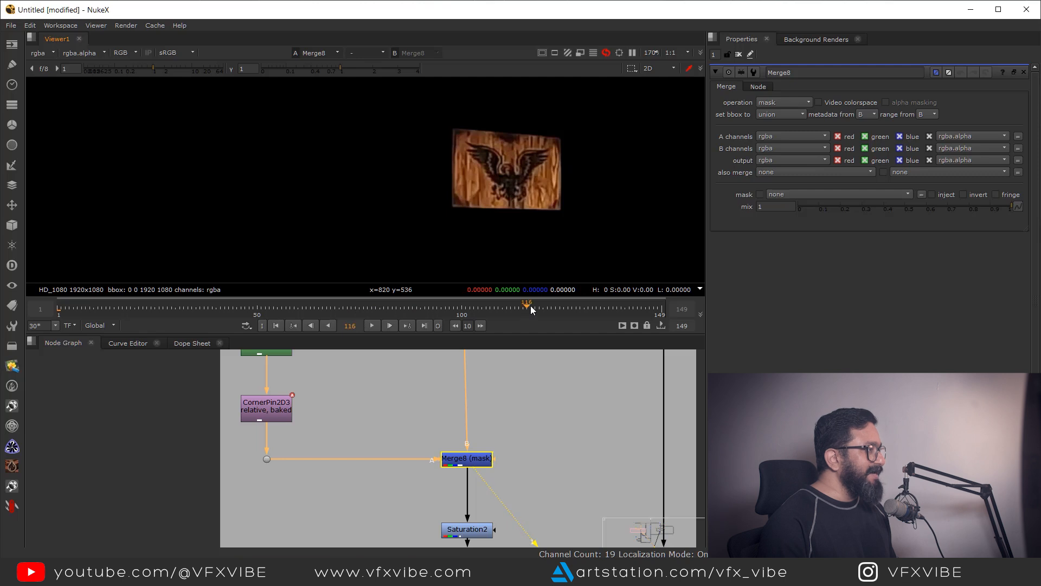
pyautogui.click(299, 309)
pyautogui.click(276, 325)
# Step through the nodes below the Merge8 mask, ending on the Grade5 output, to examine the signboard's color treatment.
pyautogui.scroll(-2, 331, 376)
pyautogui.moveTo(453, 443); pyautogui.dragTo(439, 370)
pyautogui.scroll(3, 409, 415)
pyautogui.click(413, 414)
pyautogui.press('1')
pyautogui.moveTo(430, 489); pyautogui.dragTo(385, 352)
pyautogui.scroll(2, 415, 427)
pyautogui.click(416, 410)
pyautogui.press('1')
pyautogui.scroll(-3, 437, 427)
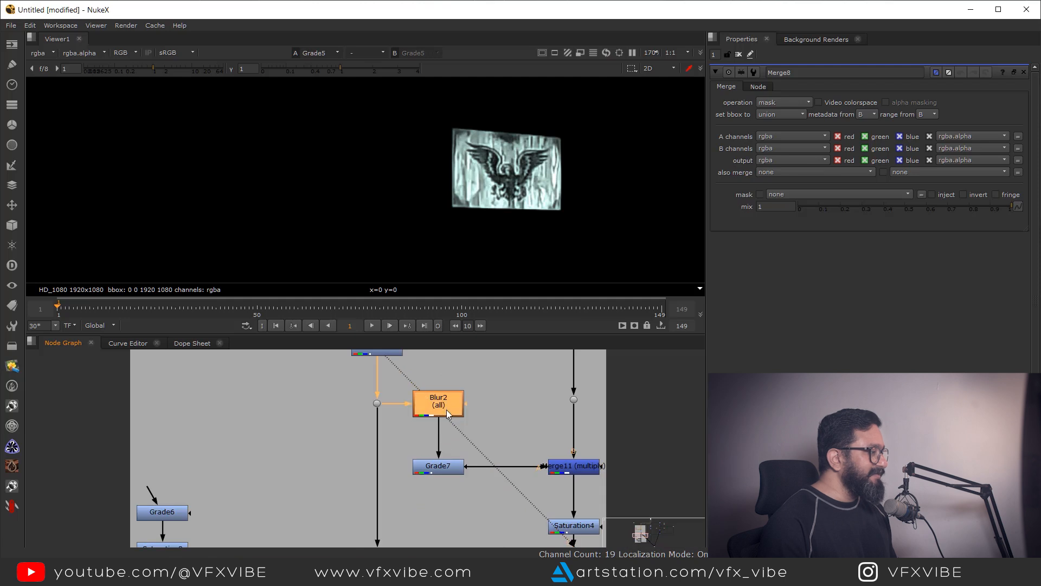
# View the blurred Grade7 output and the plate input dot feeding Merge11.
pyautogui.click(445, 469)
pyautogui.press('1')
pyautogui.moveTo(589, 478); pyautogui.dragTo(388, 492)
pyautogui.scroll(-3, 390, 428)
pyautogui.click(382, 514)
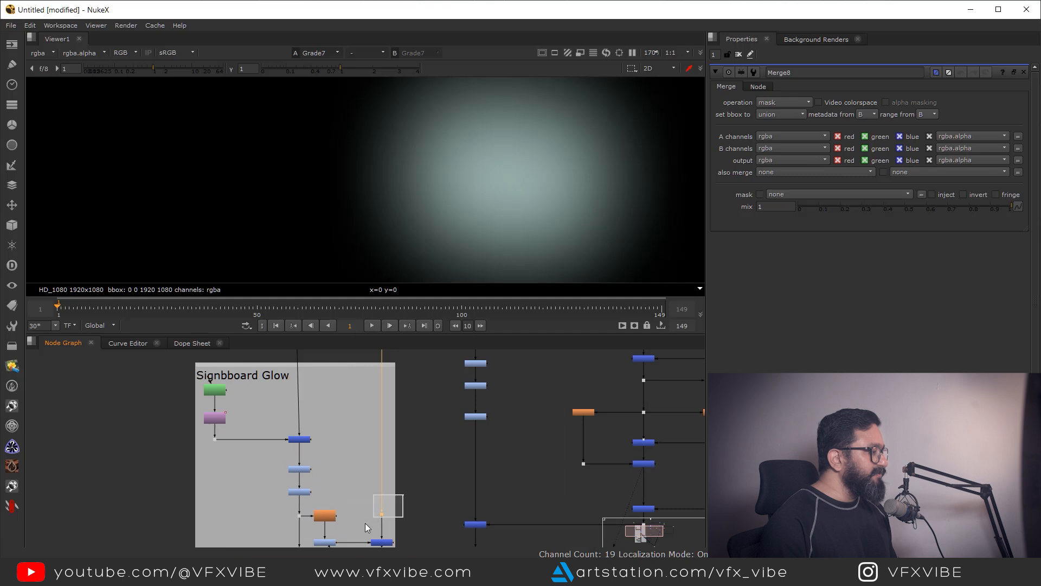
pyautogui.press('1')
# View the outputs of Merge11, Saturation4 and Grade8 to examine how the sign's light on the wall is built.
pyautogui.scroll(3, 412, 467)
pyautogui.click(394, 475)
pyautogui.press('1')
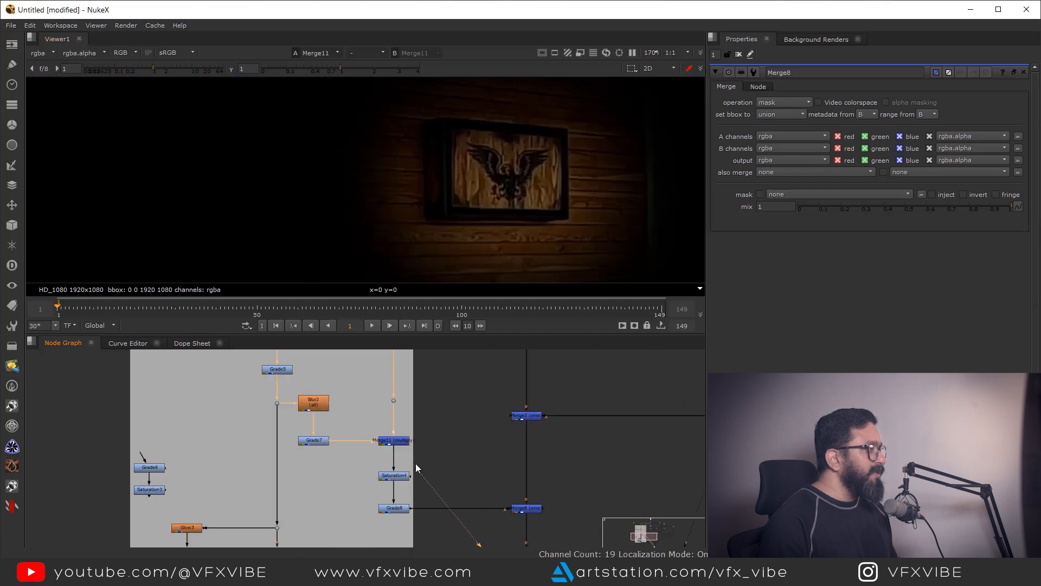
pyautogui.scroll(3, 396, 466)
pyautogui.click(374, 448)
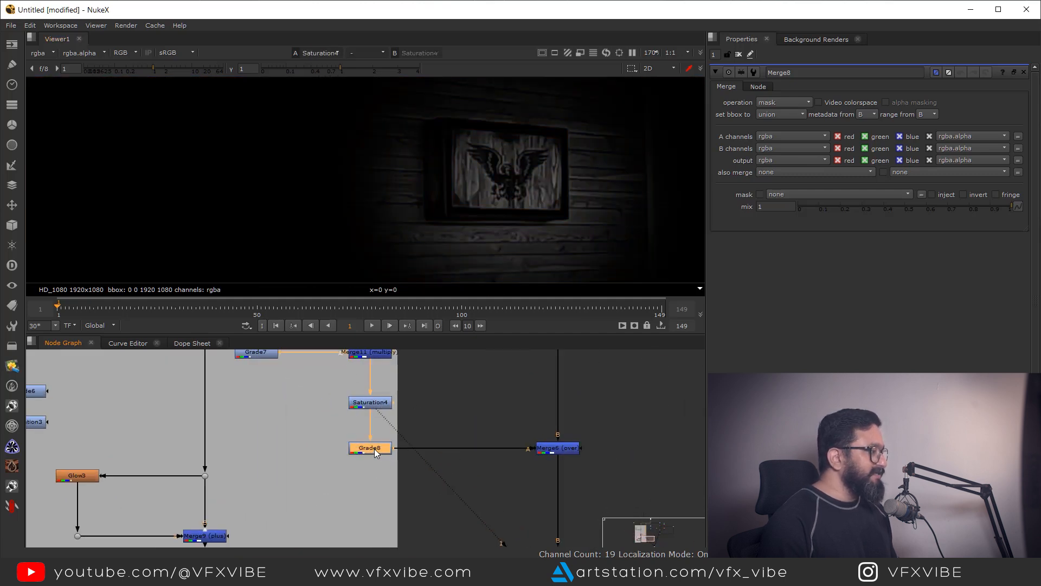
pyautogui.press('1')
# View the Merge6 output and examine the signboard's light spill on the wall within the composite.
pyautogui.scroll(-3, 381, 502)
pyautogui.press('1')
pyautogui.moveTo(462, 455); pyautogui.dragTo(467, 419)
pyautogui.moveTo(500, 402); pyautogui.dragTo(378, 477)
pyautogui.press('1')
pyautogui.scroll(-3, 480, 194)
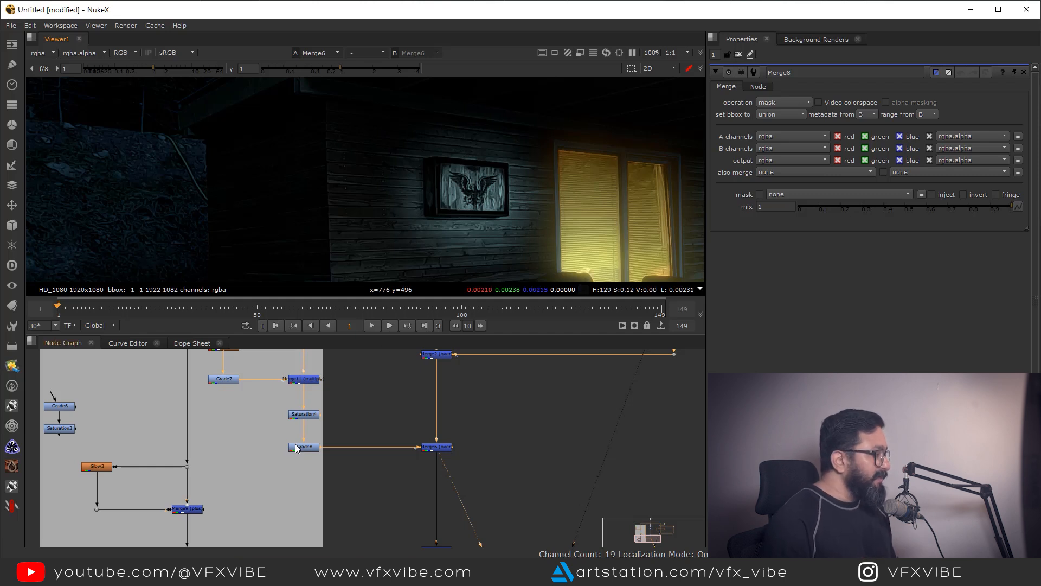
# View the signboard dot, Glow3 and Merge9 outputs in turn to examine the signboard's glow.
pyautogui.scroll(-3, 296, 443)
pyautogui.moveTo(355, 457); pyautogui.dragTo(360, 420)
pyautogui.scroll(1, 261, 428)
pyautogui.scroll(-2, 242, 424)
pyautogui.moveTo(232, 370); pyautogui.dragTo(295, 432)
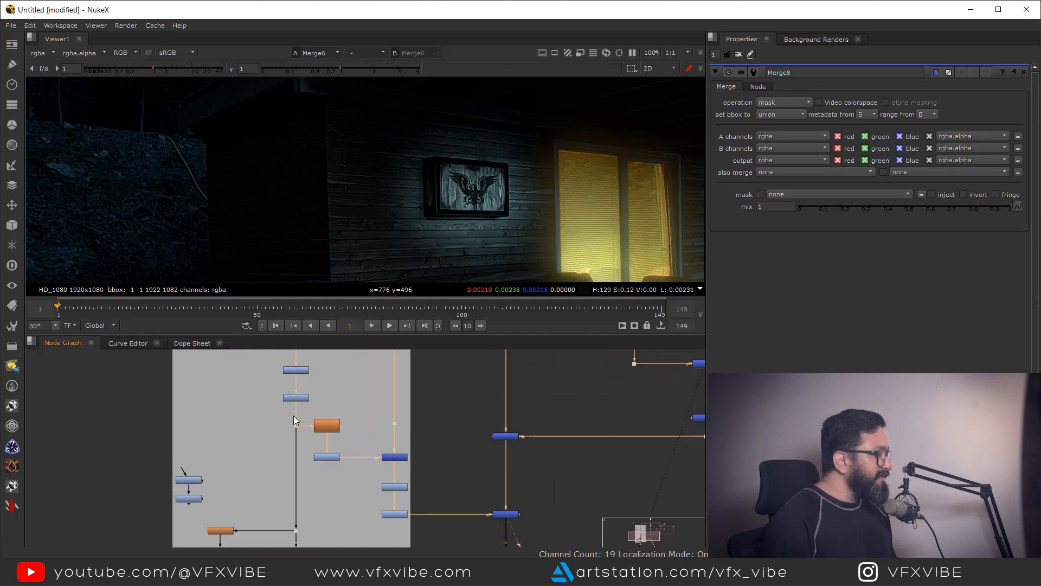
pyautogui.click(296, 419)
pyautogui.press('1')
pyautogui.scroll(3, 307, 443)
pyautogui.click(180, 443)
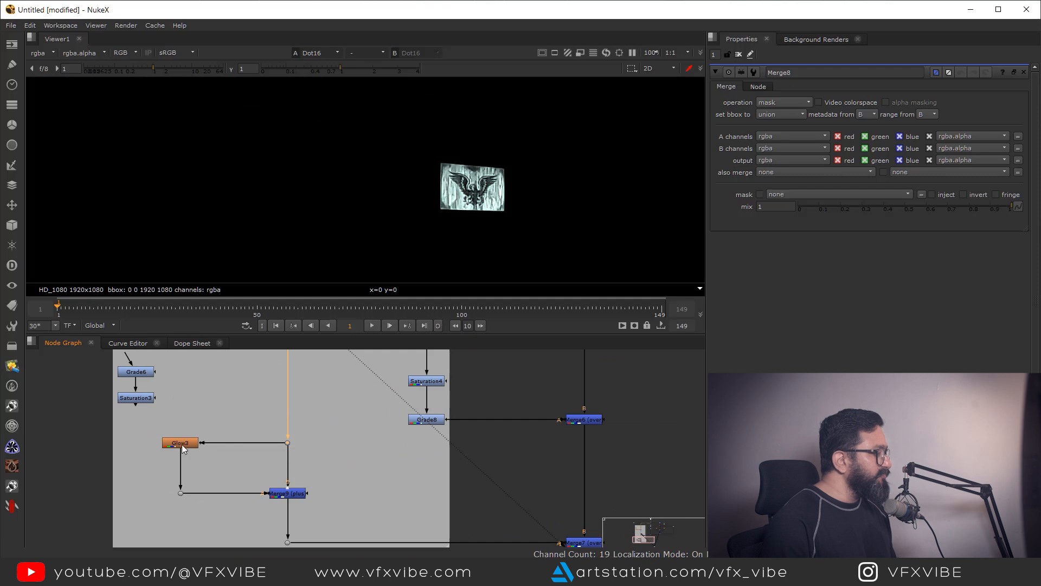
pyautogui.press('1')
pyautogui.moveTo(227, 454); pyautogui.dragTo(228, 394)
pyautogui.click(291, 437)
pyautogui.press('1')
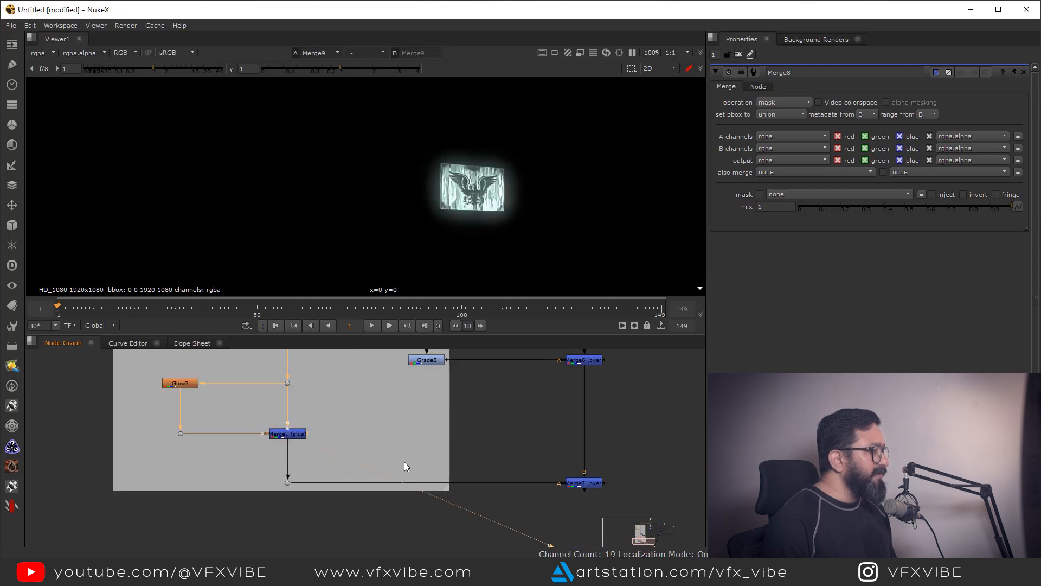
# View the composite at the merges where the signboard branch joins, ending on Merge7.
pyautogui.moveTo(405, 461); pyautogui.dragTo(317, 412)
pyautogui.moveTo(517, 438); pyautogui.dragTo(454, 535)
pyautogui.click(434, 409)
pyautogui.press('1')
pyautogui.moveTo(482, 416); pyautogui.dragTo(497, 363)
pyautogui.moveTo(555, 426); pyautogui.dragTo(385, 506)
pyautogui.press('1')
# Examine the Merge7 composite across the whole frame in an enlarged viewer.
pyautogui.moveTo(512, 231); pyautogui.dragTo(466, 236)
pyautogui.press('space')
pyautogui.moveTo(535, 422); pyautogui.dragTo(560, 222)
pyautogui.moveTo(375, 146); pyautogui.dragTo(515, 271)
pyautogui.moveTo(597, 241); pyautogui.dragTo(518, 220)
pyautogui.moveTo(488, 163); pyautogui.dragTo(578, 287)
pyautogui.press('space')
# Open the VolumeRays1 properties and view its output on its own.
pyautogui.moveTo(487, 425); pyautogui.dragTo(445, 504)
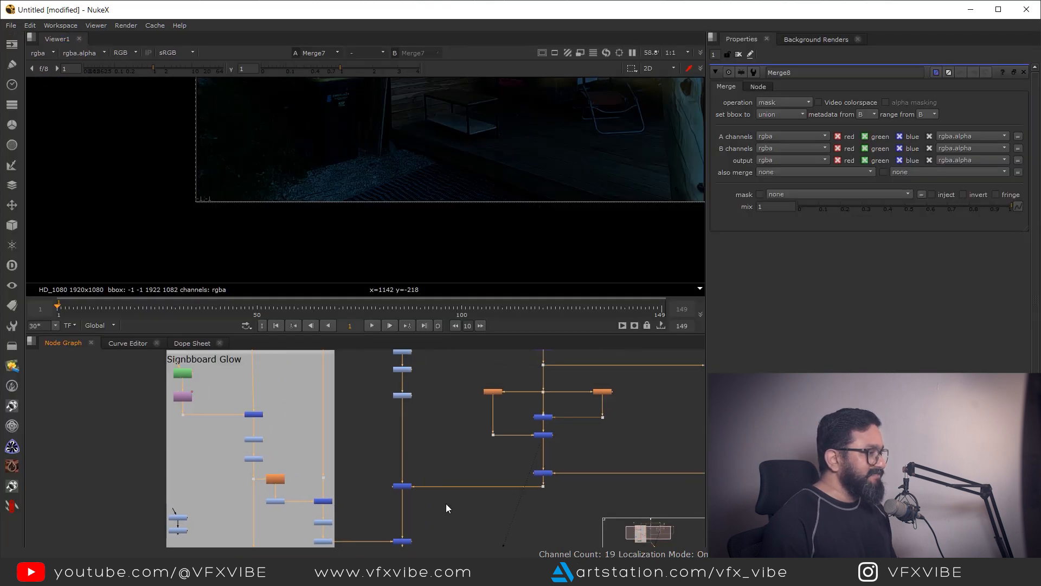
pyautogui.moveTo(640, 463); pyautogui.dragTo(448, 502)
pyautogui.moveTo(491, 149); pyautogui.dragTo(451, 288)
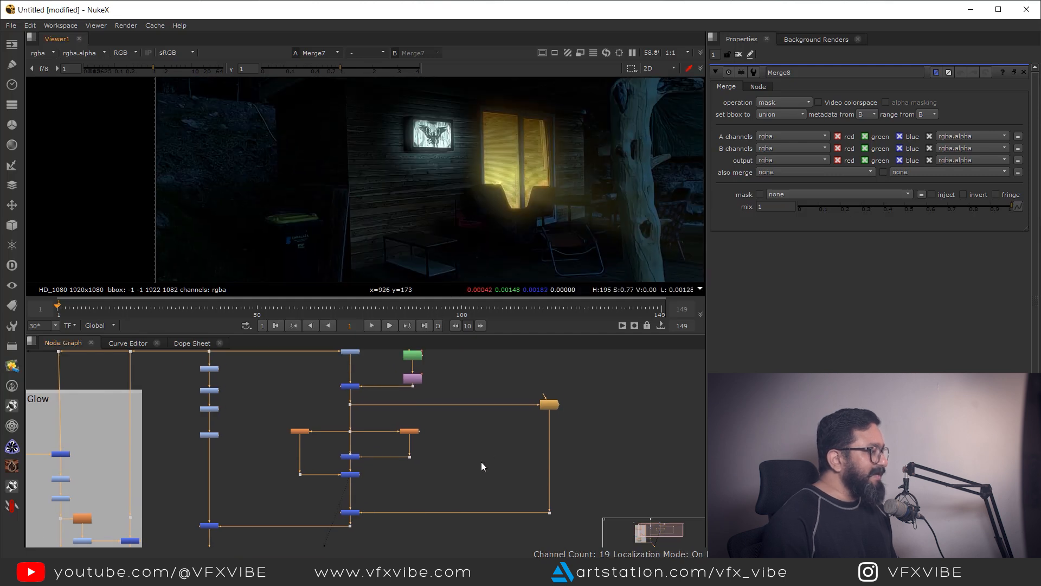
pyautogui.moveTo(541, 449); pyautogui.dragTo(574, 440)
pyautogui.scroll(2, 580, 412)
pyautogui.click(584, 396)
pyautogui.doubleClick(584, 396)
pyautogui.press('1')
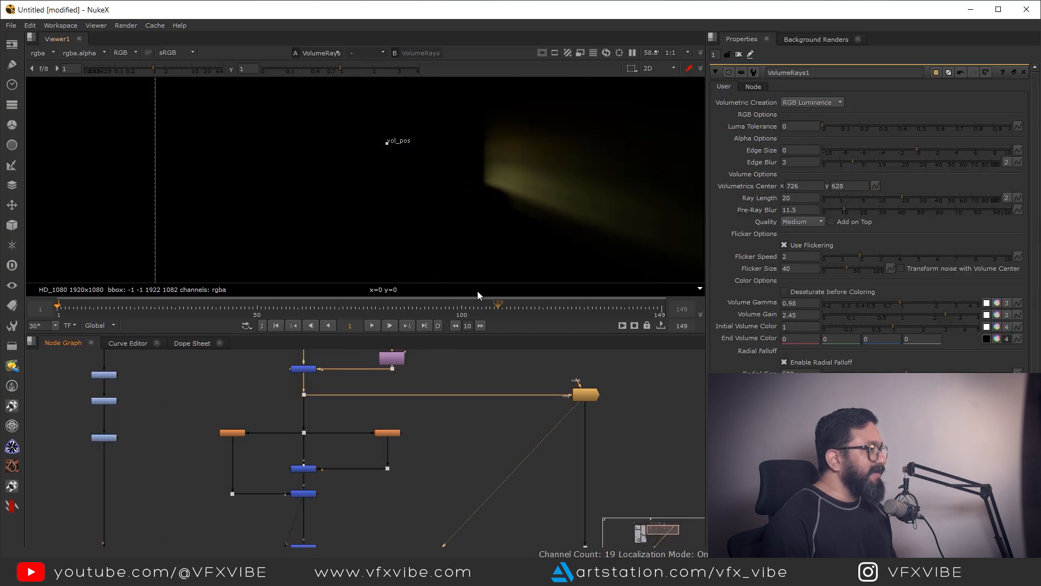
# Compare the volumetric rays and their center position on the first frame and on frame 149.
pyautogui.click(275, 326)
pyautogui.moveTo(470, 213); pyautogui.dragTo(392, 259)
pyautogui.click(427, 326)
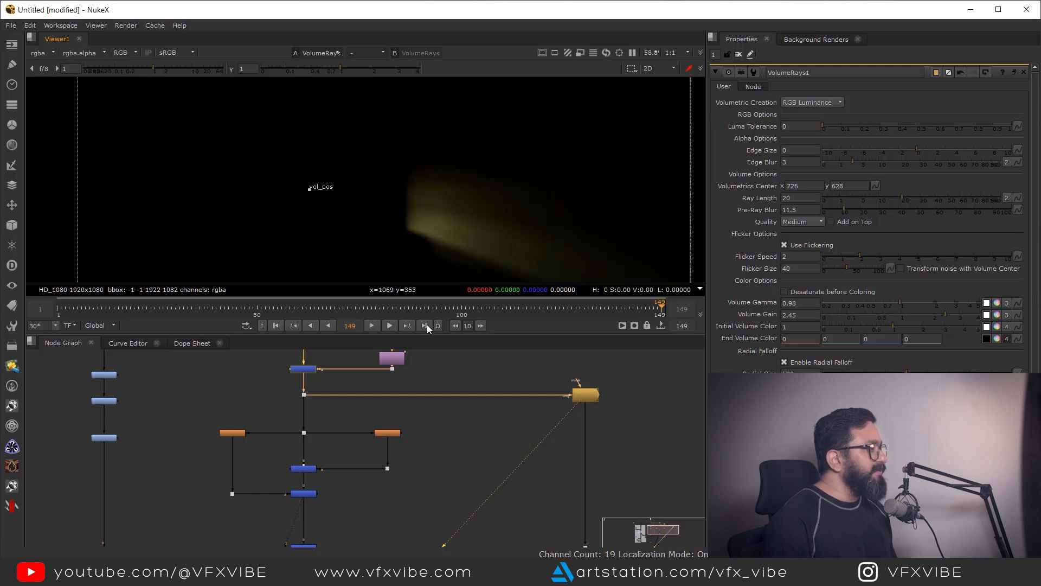
pyautogui.moveTo(471, 221); pyautogui.dragTo(578, 182)
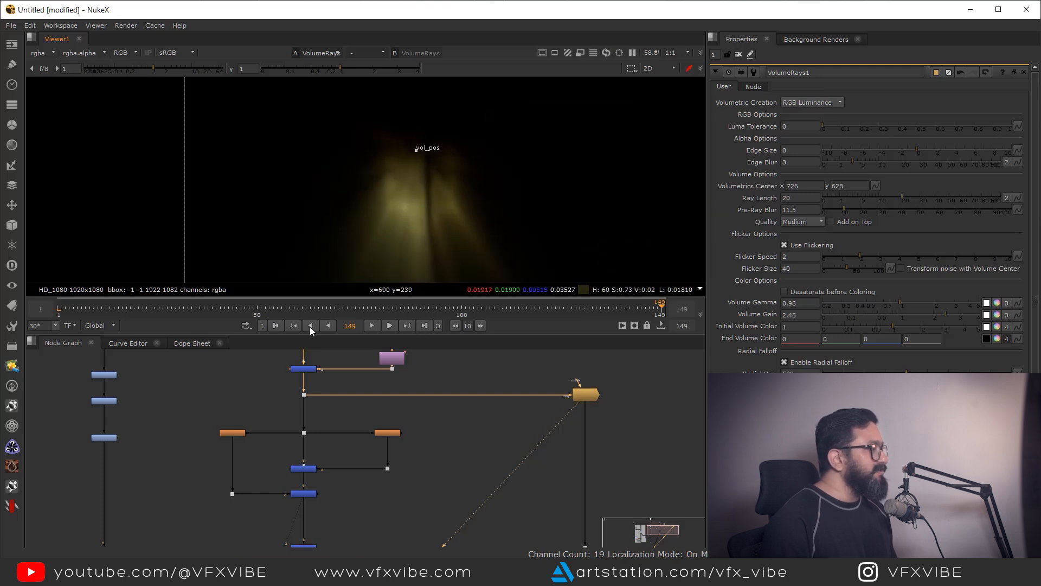
pyautogui.click(277, 325)
pyautogui.moveTo(402, 196); pyautogui.dragTo(236, 233)
# View the Merge7 composite on the first frame and move the volumetrics center beside the signboard at about x 868, y 657.
pyautogui.scroll(-3, 418, 447)
pyautogui.moveTo(204, 530); pyautogui.dragTo(325, 397)
pyautogui.moveTo(374, 467); pyautogui.dragTo(317, 518)
pyautogui.press('1')
pyautogui.moveTo(463, 212); pyautogui.dragTo(473, 236)
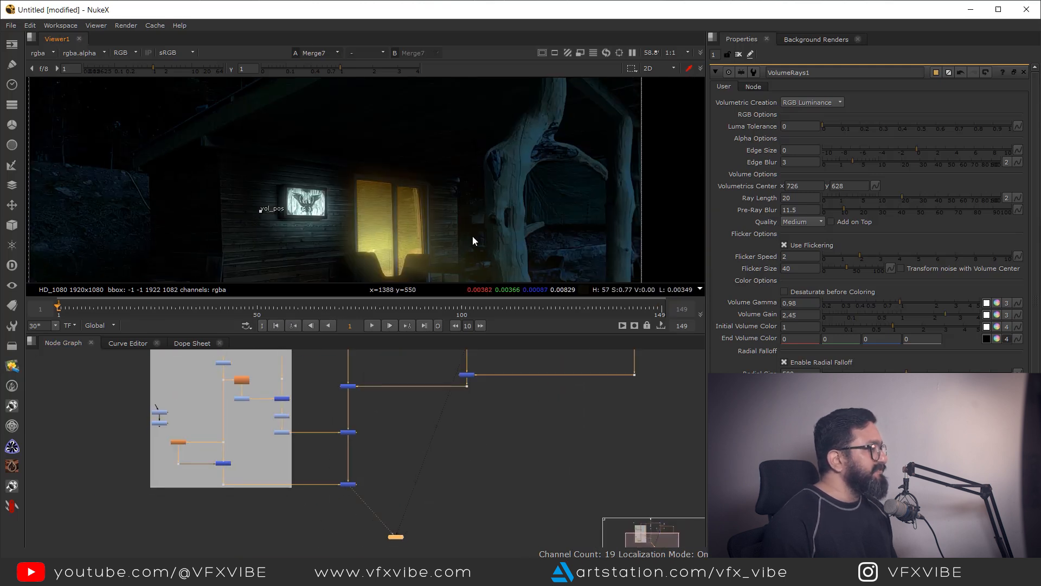
pyautogui.moveTo(269, 215); pyautogui.dragTo(321, 196)
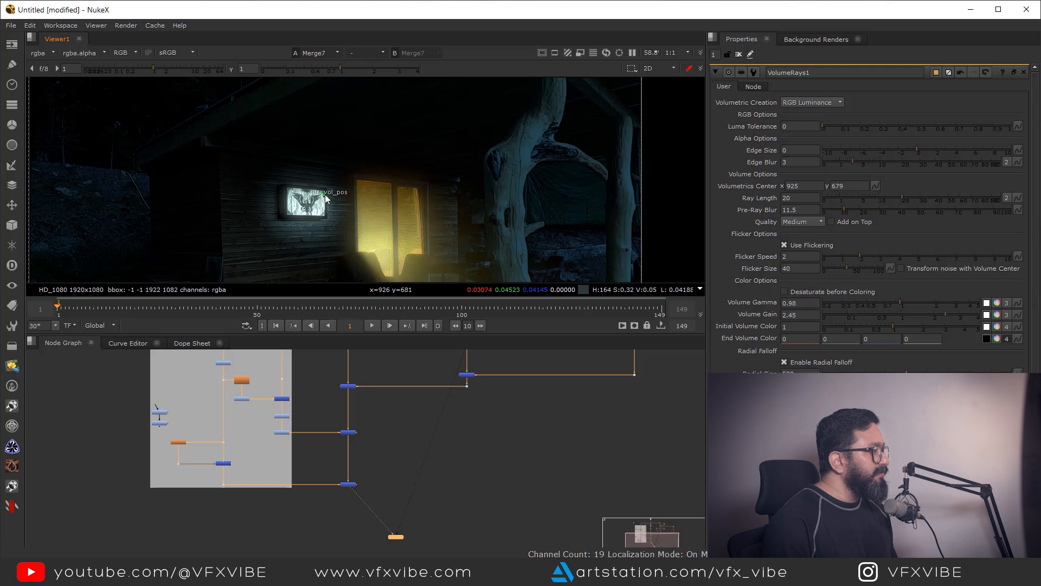
pyautogui.moveTo(365, 231); pyautogui.dragTo(380, 192)
pyautogui.moveTo(334, 154); pyautogui.dragTo(322, 162)
pyautogui.moveTo(424, 194); pyautogui.dragTo(398, 191)
pyautogui.scroll(-2, 398, 192)
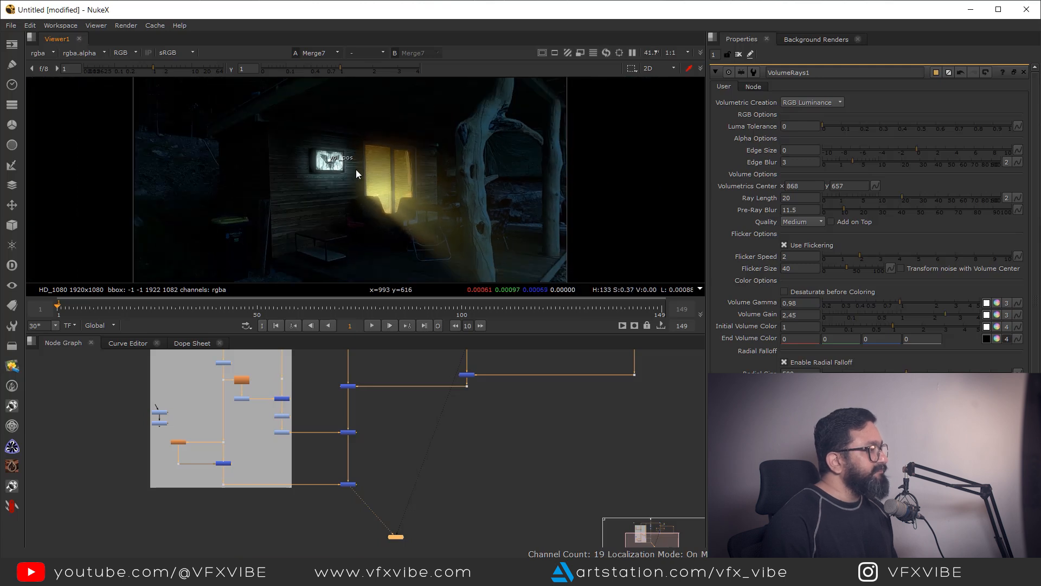
# Compare how the volumetric rays sit in the Merge7 composite on frames 101 and 91, finishing on the first frame.
pyautogui.moveTo(418, 487); pyautogui.dragTo(354, 546)
pyautogui.moveTo(460, 399); pyautogui.dragTo(371, 455)
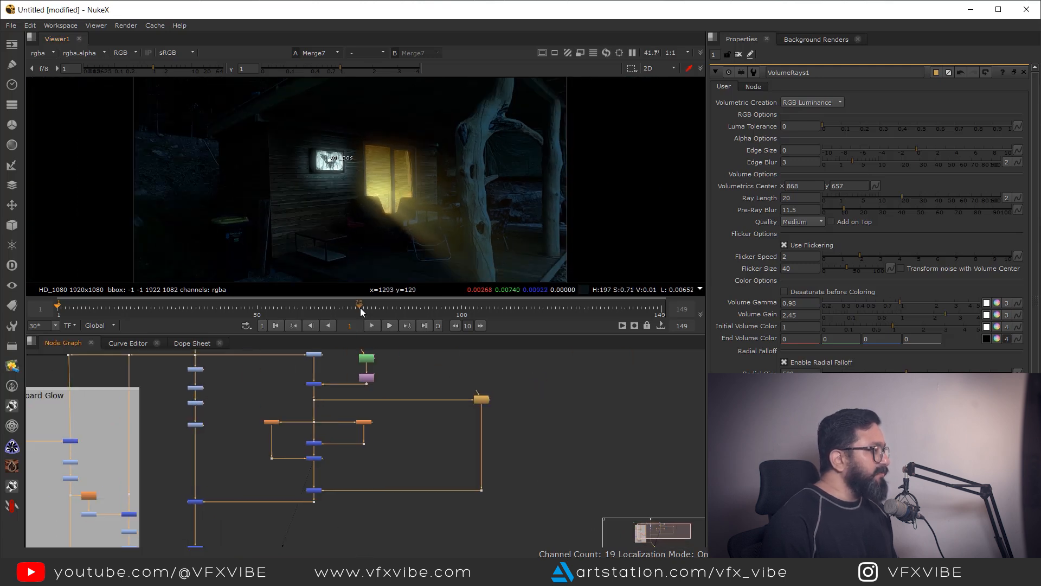
pyautogui.click(465, 310)
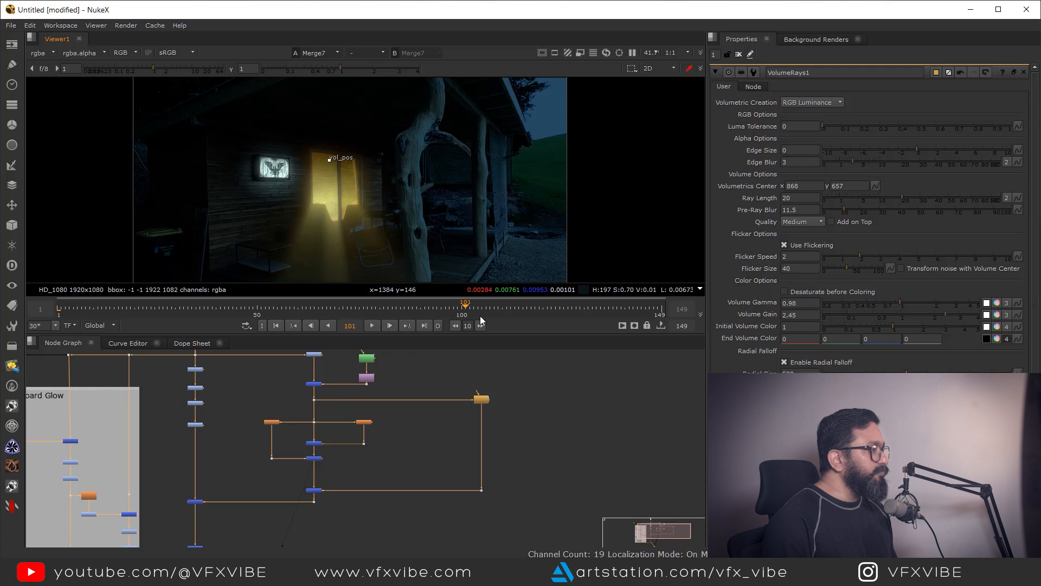
pyautogui.click(425, 307)
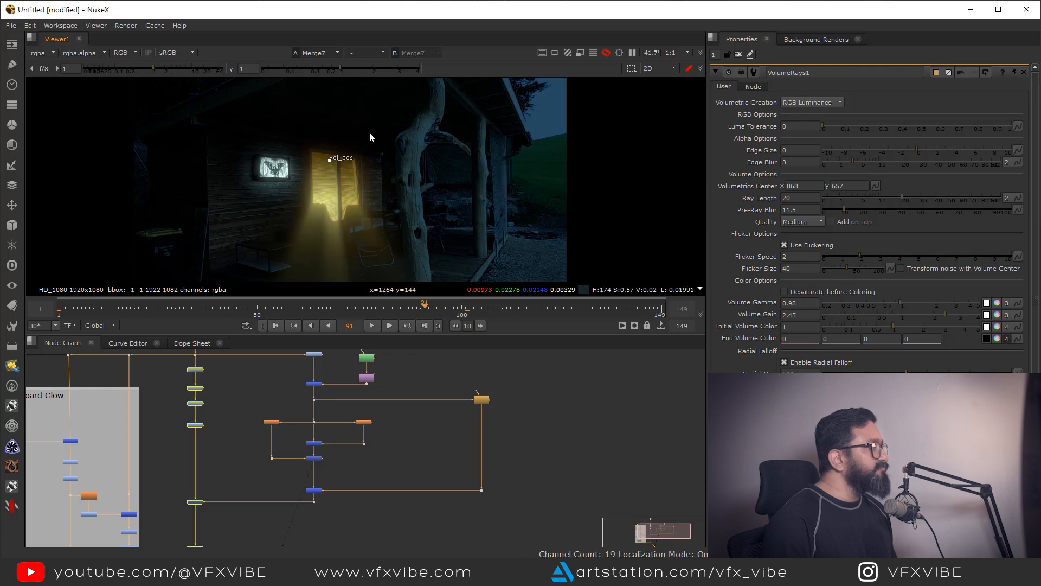
pyautogui.click(275, 325)
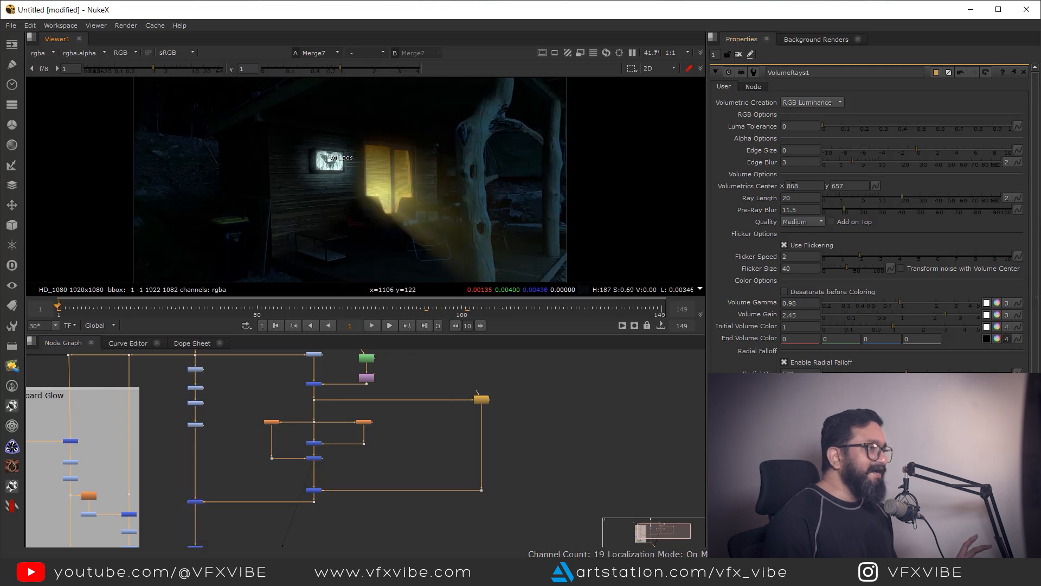
# Insert a FrameHold node below VolumeRays1, view its output and set its first frame to 1.
pyautogui.scroll(3, 499, 415)
pyautogui.click(538, 424)
pyautogui.press('Tab')
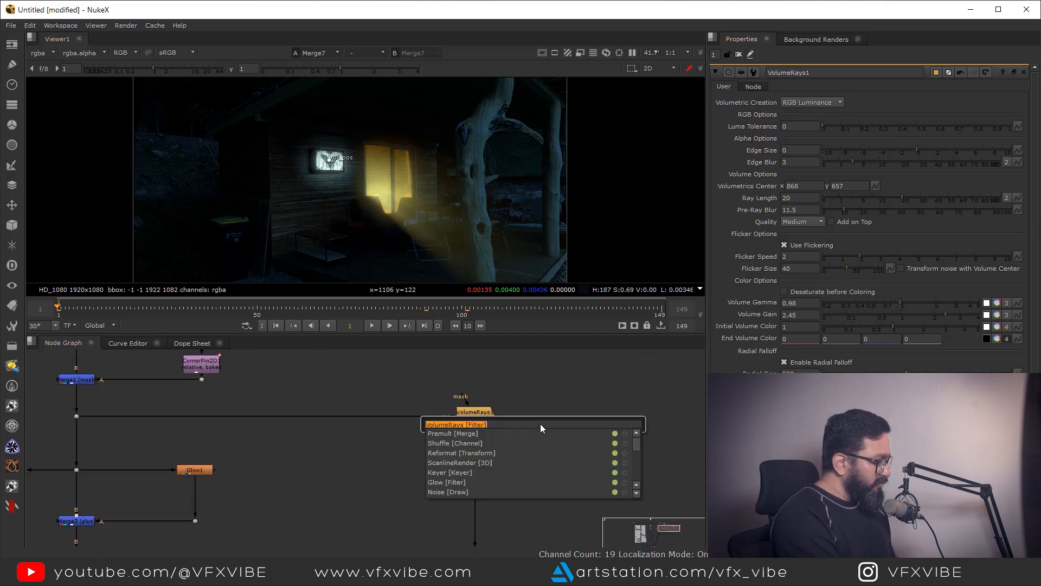
pyautogui.write('frameh')
pyautogui.press('Return')
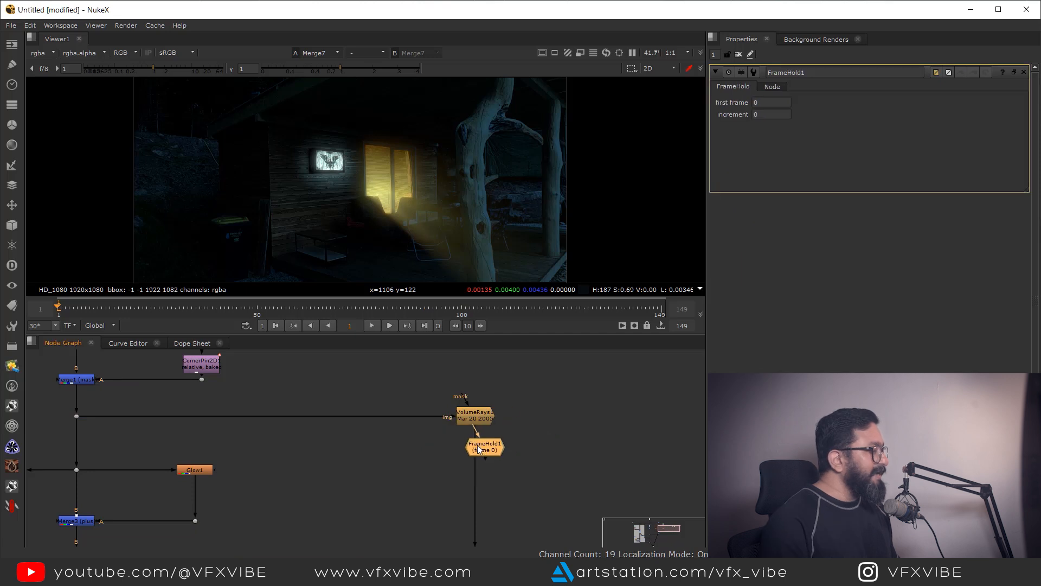
pyautogui.click(469, 462)
pyautogui.press('1')
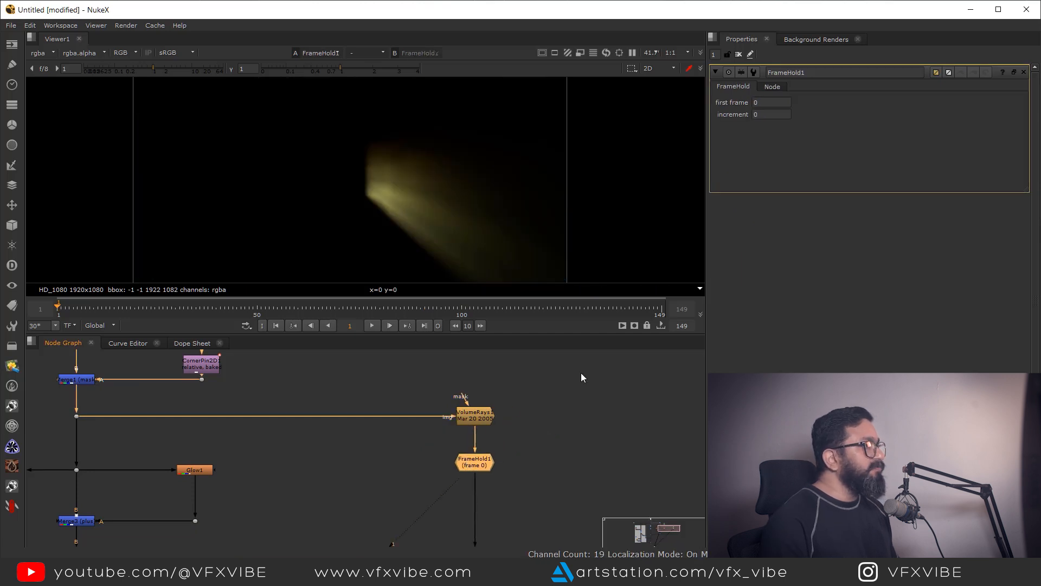
pyautogui.doubleClick(770, 101)
pyautogui.write('1')
pyautogui.press('Return')
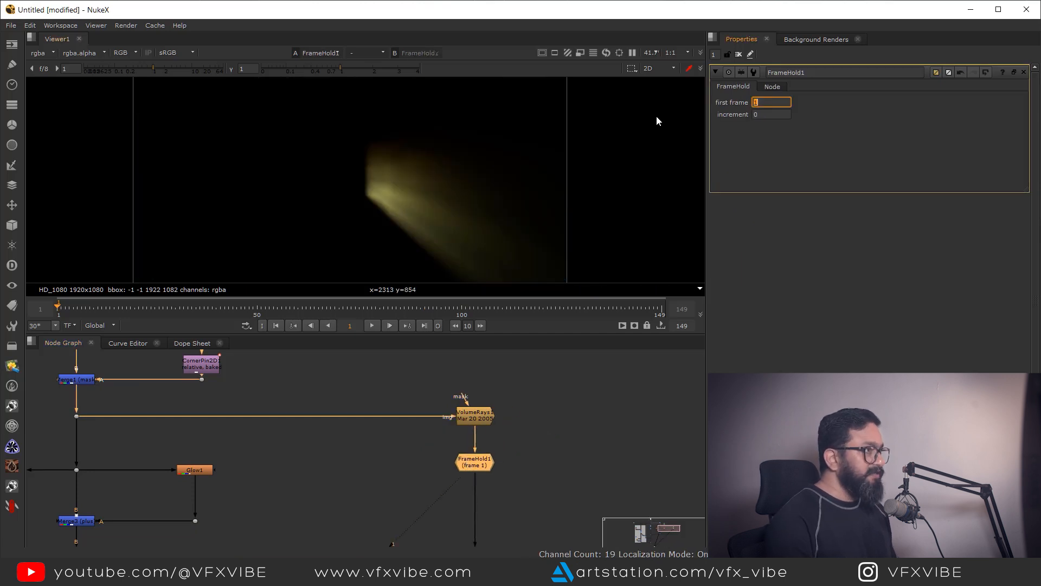
# Duplicate the baked CornerPin2D node under Roto1 and insert the copy below FrameHold1.
pyautogui.scroll(-1, 525, 484)
pyautogui.moveTo(524, 483); pyautogui.dragTo(580, 549)
pyautogui.scroll(-2, 477, 444)
pyautogui.moveTo(477, 443); pyautogui.dragTo(548, 426)
pyautogui.scroll(3, 430, 435)
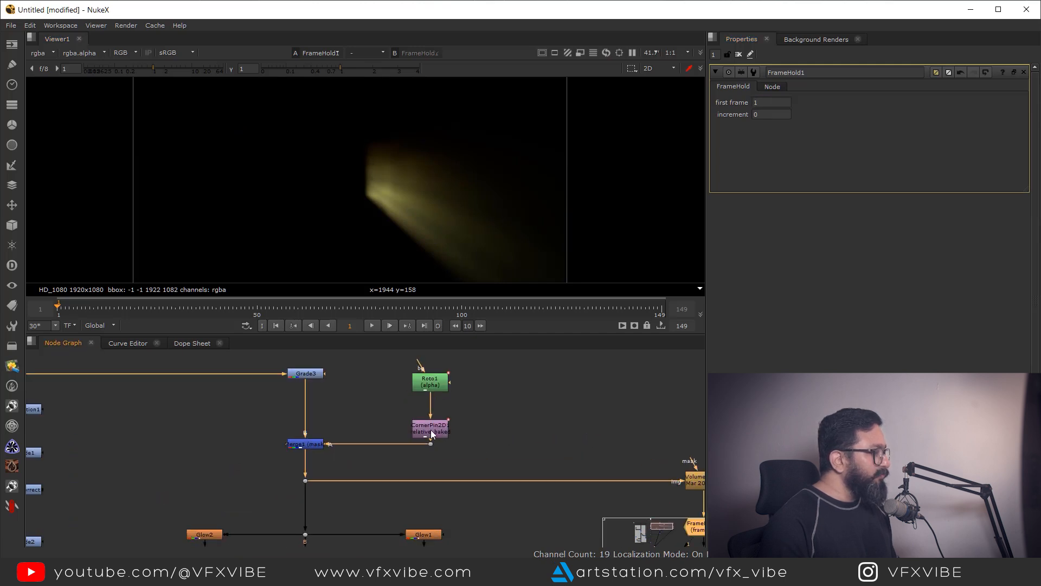
pyautogui.doubleClick(431, 429)
pyautogui.hotkey('ctrl', 'c')
pyautogui.moveTo(594, 468); pyautogui.dragTo(421, 365)
pyautogui.click(567, 466)
pyautogui.hotkey('ctrl', 'v')
pyautogui.moveTo(568, 471); pyautogui.dragTo(540, 475)
pyautogui.click(481, 413)
# Play the corner-pinned rays to check their tracked movement, and return to the first frame.
pyautogui.click(372, 325)
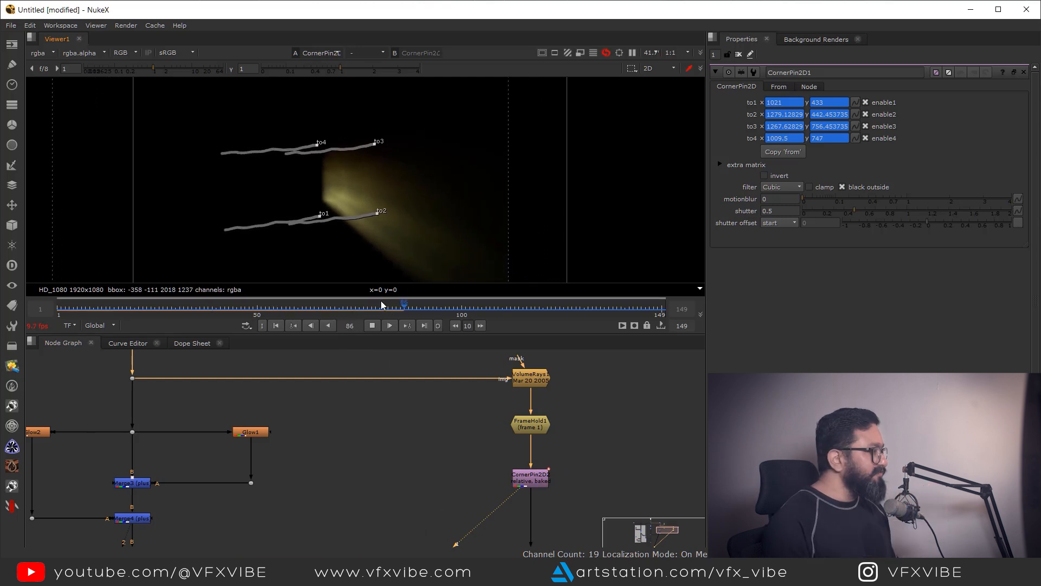
pyautogui.click(372, 326)
pyautogui.click(276, 326)
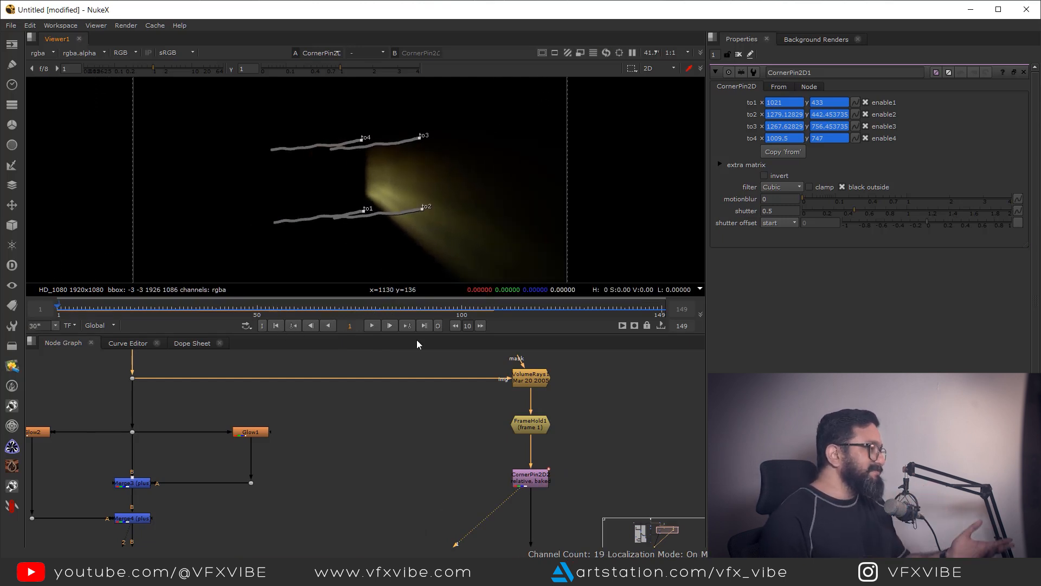
pyautogui.scroll(-3, 336, 395)
pyautogui.scroll(3, 335, 395)
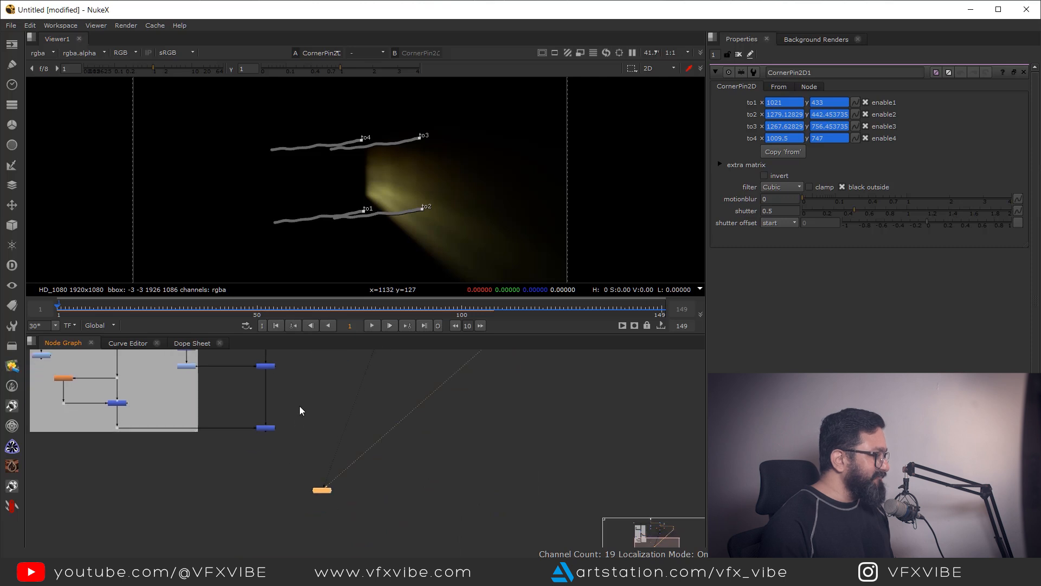
# View the Merge7 composite enlarged, scrub it to check the tracked rays, and close all open node properties on frame 1.
pyautogui.press('1')
pyautogui.scroll(3, 448, 248)
pyautogui.moveTo(436, 193); pyautogui.dragTo(470, 241)
pyautogui.moveTo(431, 311); pyautogui.dragTo(265, 308)
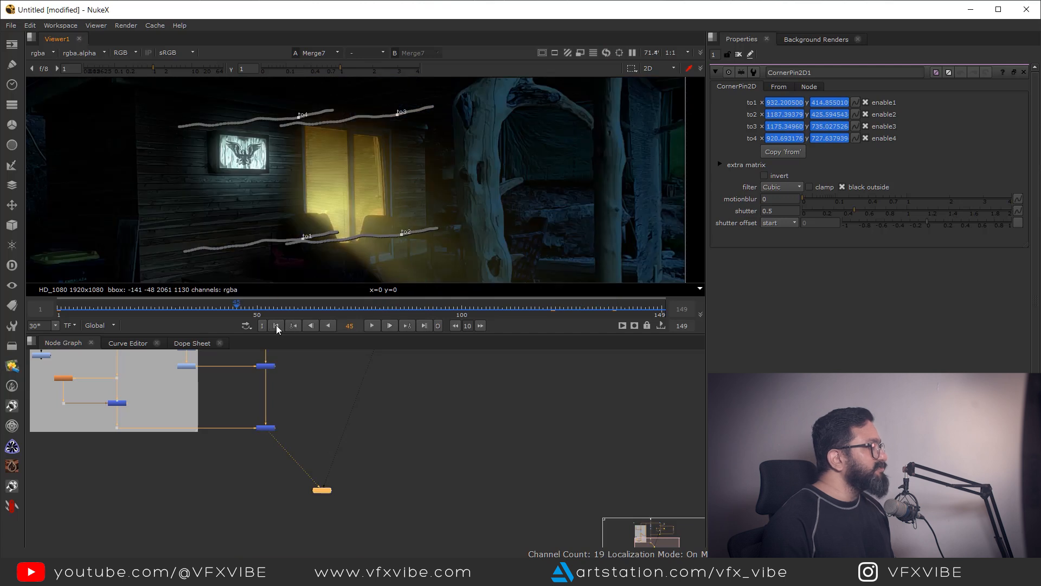
pyautogui.click(276, 326)
pyautogui.click(739, 55)
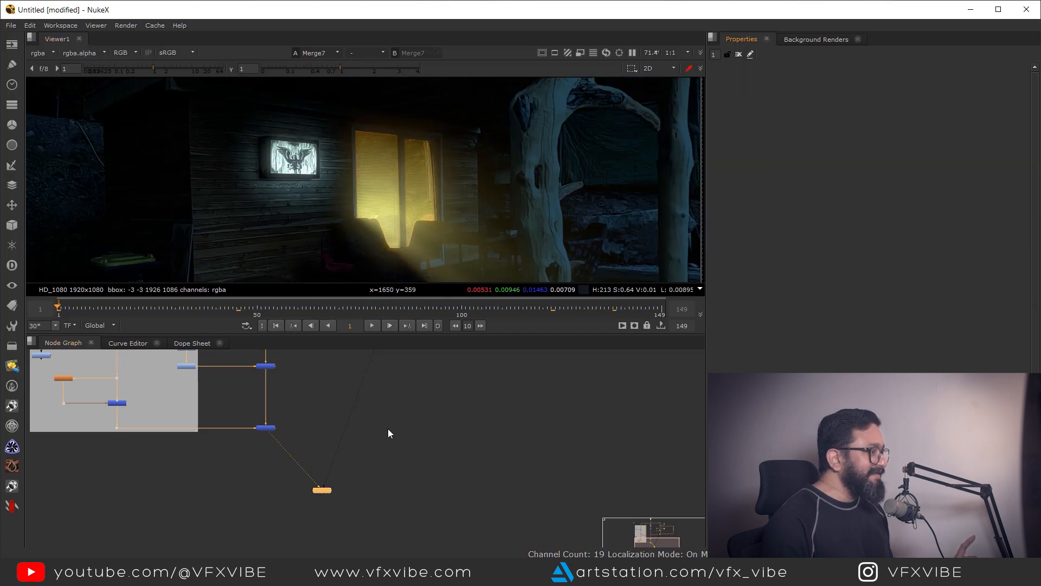
# Bring in the DustWave_0242_2K.mp4 clip beside the ray nodes and play it from the first frame.
pyautogui.scroll(-3, 388, 429)
pyautogui.moveTo(417, 436); pyautogui.dragTo(392, 487)
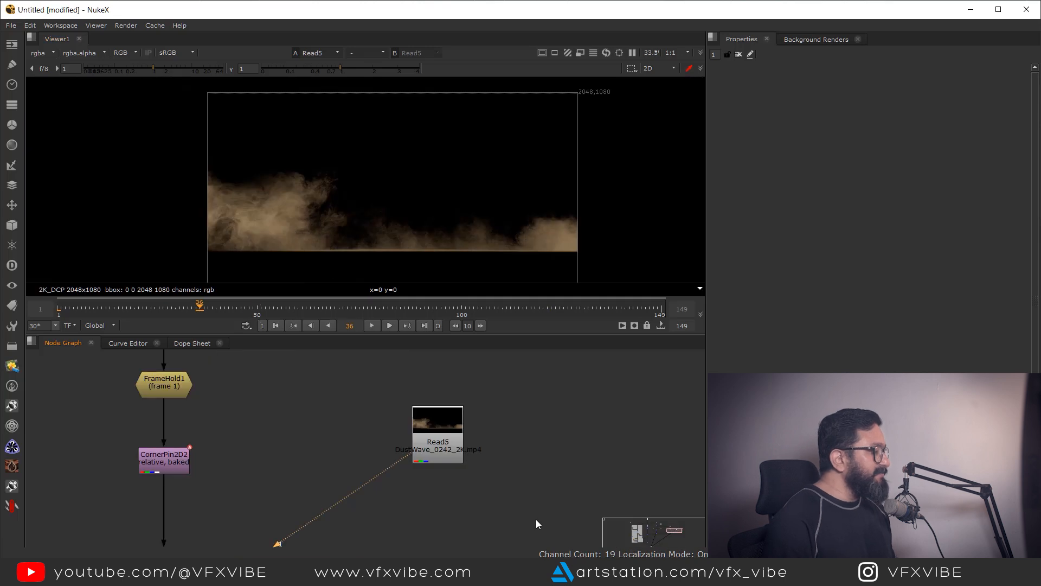
pyautogui.moveTo(442, 451); pyautogui.dragTo(442, 449)
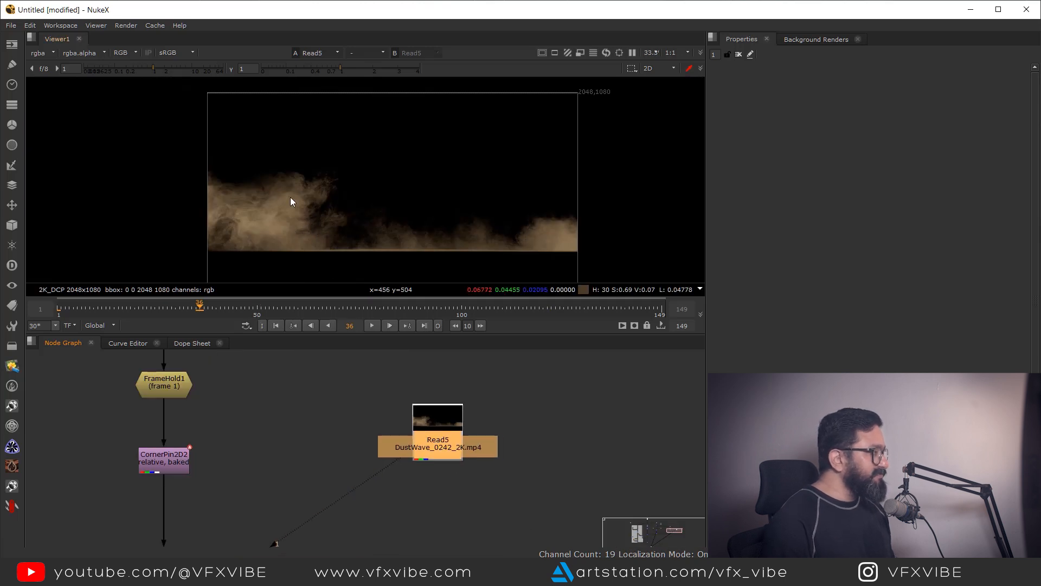
pyautogui.moveTo(291, 197); pyautogui.dragTo(333, 195)
pyautogui.moveTo(222, 167); pyautogui.dragTo(640, 269)
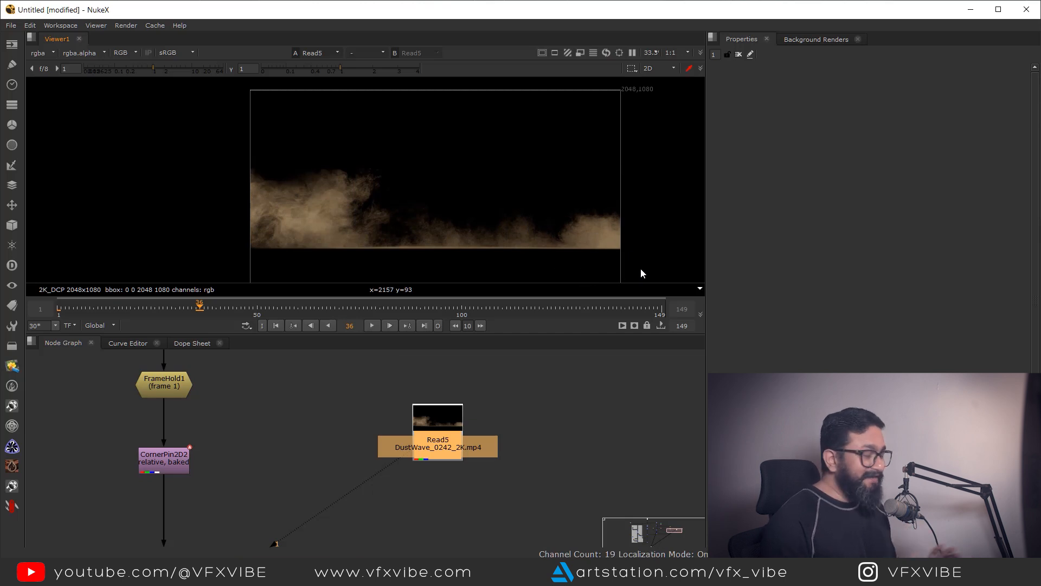
pyautogui.click(273, 324)
pyautogui.click(373, 325)
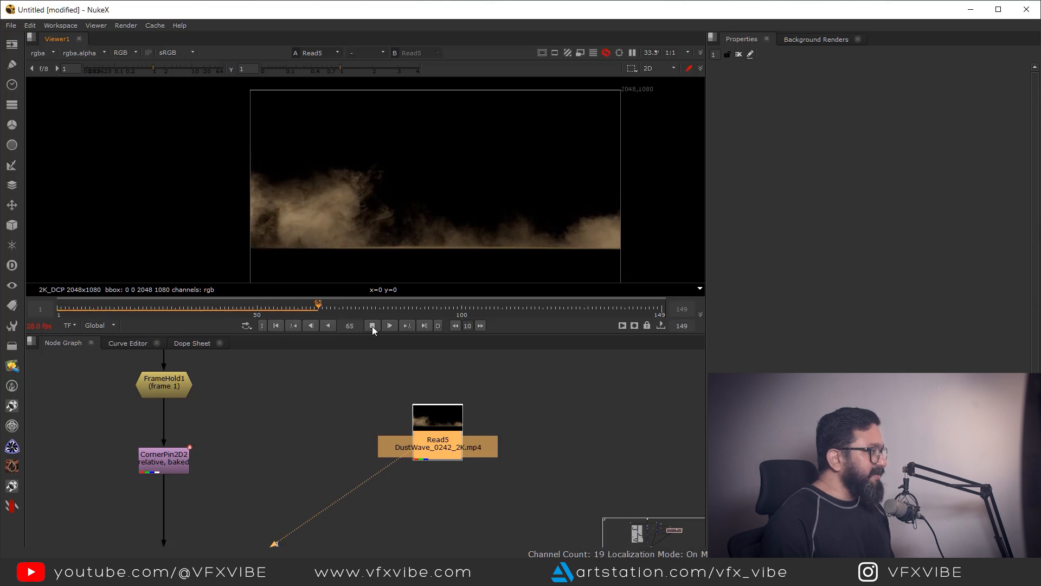
pyautogui.click(372, 326)
# Insert a Reformat node below the dust clip, converting it to the 1920x1080 root format, and view its output.
pyautogui.scroll(-2, 385, 456)
pyautogui.scroll(-1, 370, 421)
pyautogui.moveTo(438, 208); pyautogui.dragTo(318, 143)
pyautogui.moveTo(568, 192); pyautogui.dragTo(458, 248)
pyautogui.click(426, 438)
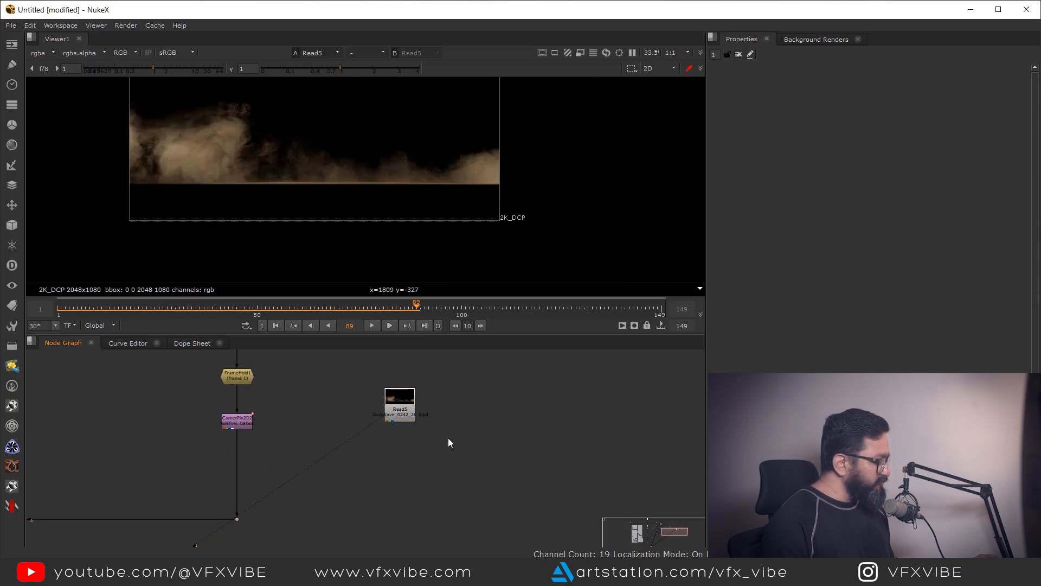
pyautogui.press('Tab')
pyautogui.write('ref')
pyautogui.click(370, 447)
pyautogui.moveTo(437, 440); pyautogui.dragTo(403, 445)
pyautogui.keyDown('shift'); pyautogui.click(402, 444); pyautogui.keyUp('shift')
pyautogui.click(403, 444)
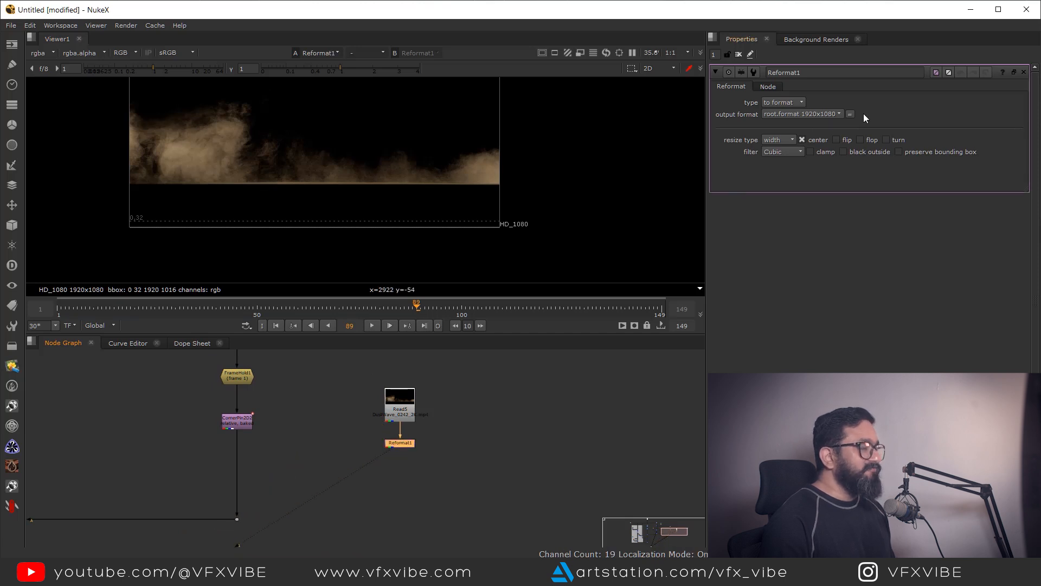
# Create a Roto node and draw a closed Bezier shape around the large dust cloud at the frame's left edge.
pyautogui.scroll(-5, 400, 434)
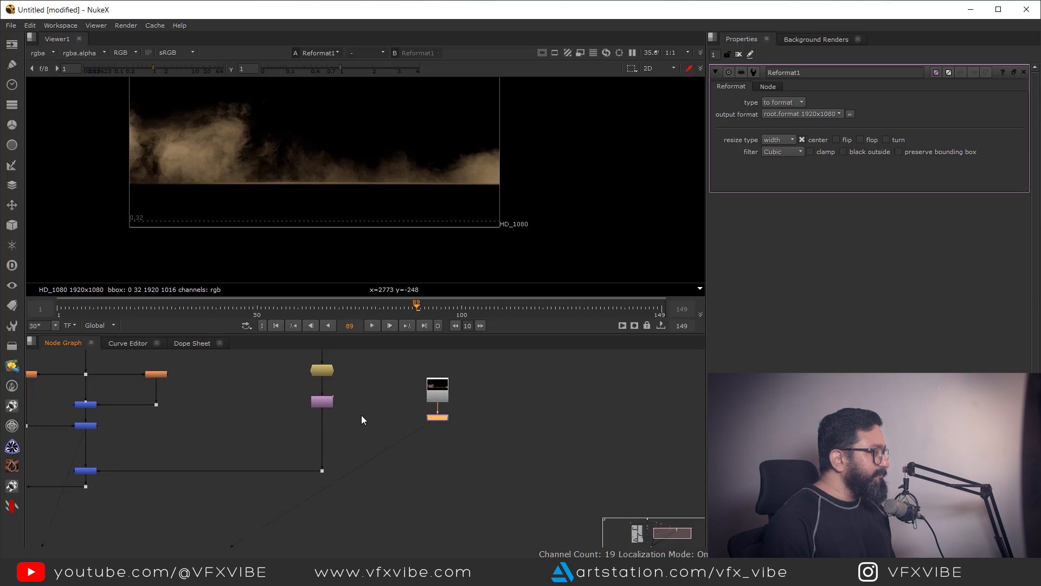
pyautogui.press('o')
pyautogui.scroll(3, 270, 184)
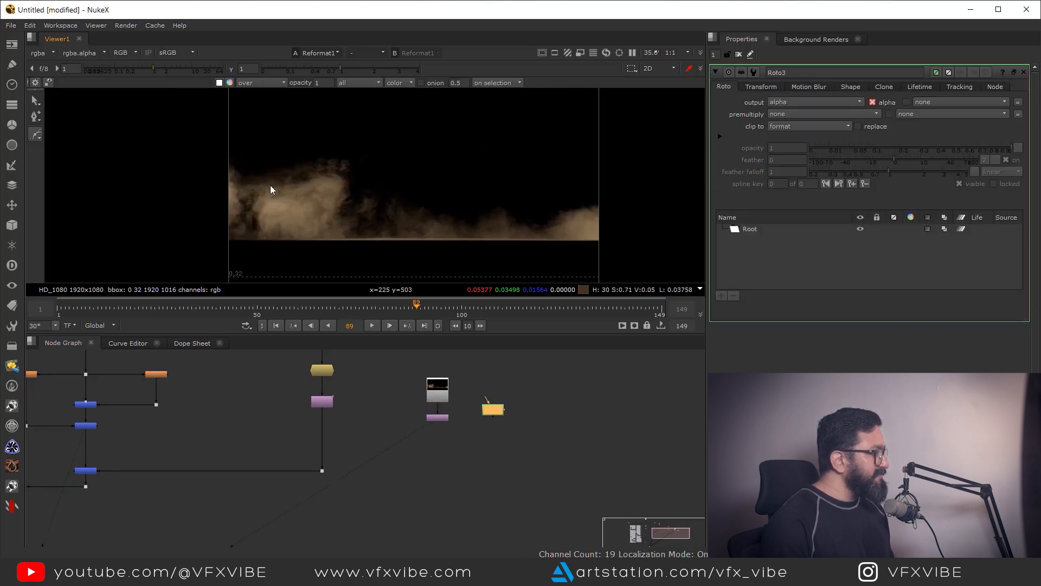
pyautogui.click(230, 138)
pyautogui.moveTo(347, 136); pyautogui.dragTo(362, 145)
pyautogui.click(396, 176)
pyautogui.click(370, 220)
pyautogui.click(319, 234)
pyautogui.click(231, 191)
pyautogui.click(222, 167)
pyautogui.click(230, 138)
pyautogui.scroll(-4, 225, 144)
# Select every point of the dust Bezier shape and expand its feather outward for a soft edge.
pyautogui.moveTo(189, 112); pyautogui.dragTo(384, 239)
pyautogui.press('e')
pyautogui.press('e')
pyautogui.press('e')
pyautogui.press('e')
pyautogui.press('e')
pyautogui.press('e')
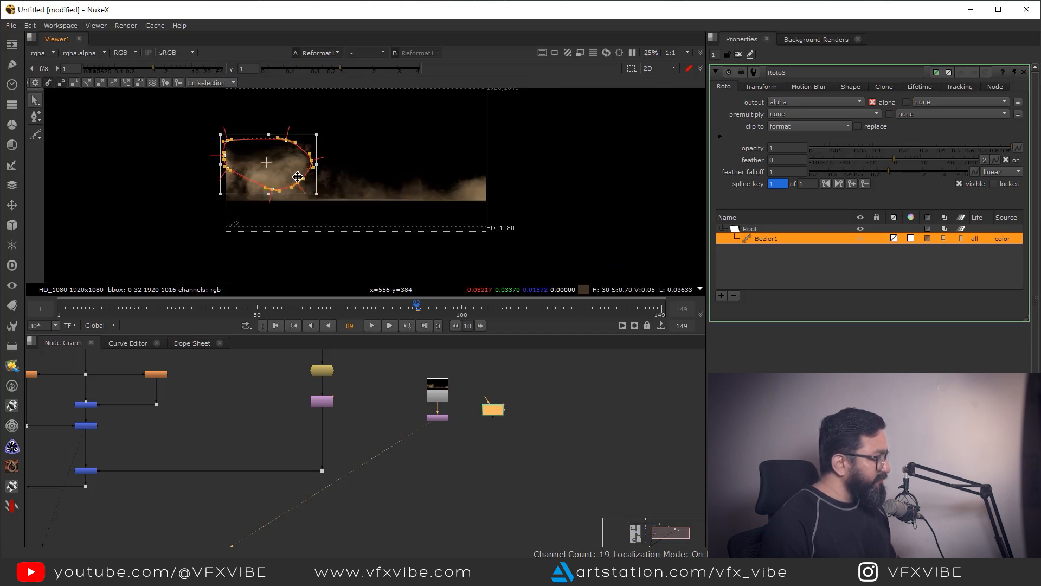
pyautogui.scroll(1, 275, 179)
pyautogui.scroll(3, 275, 179)
pyautogui.press('e')
pyautogui.press('e')
# Merge the Roto3 shape with the Reformat1 dust and set the operation to mask.
pyautogui.moveTo(456, 472); pyautogui.dragTo(427, 360)
pyautogui.click(411, 412)
pyautogui.scroll(1, 425, 414)
pyautogui.press('m')
pyautogui.moveTo(413, 416); pyautogui.dragTo(492, 415)
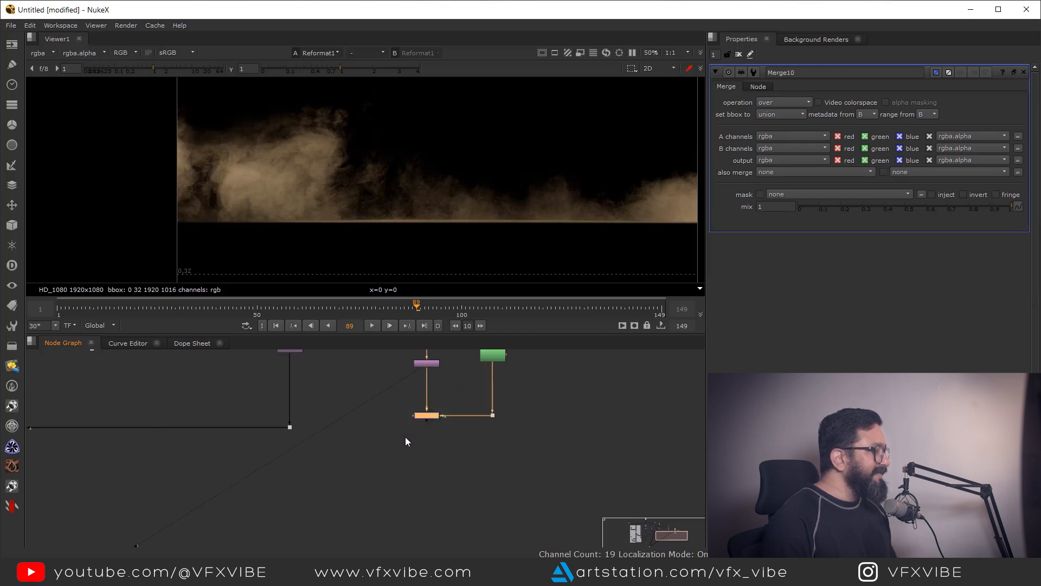
pyautogui.press('1')
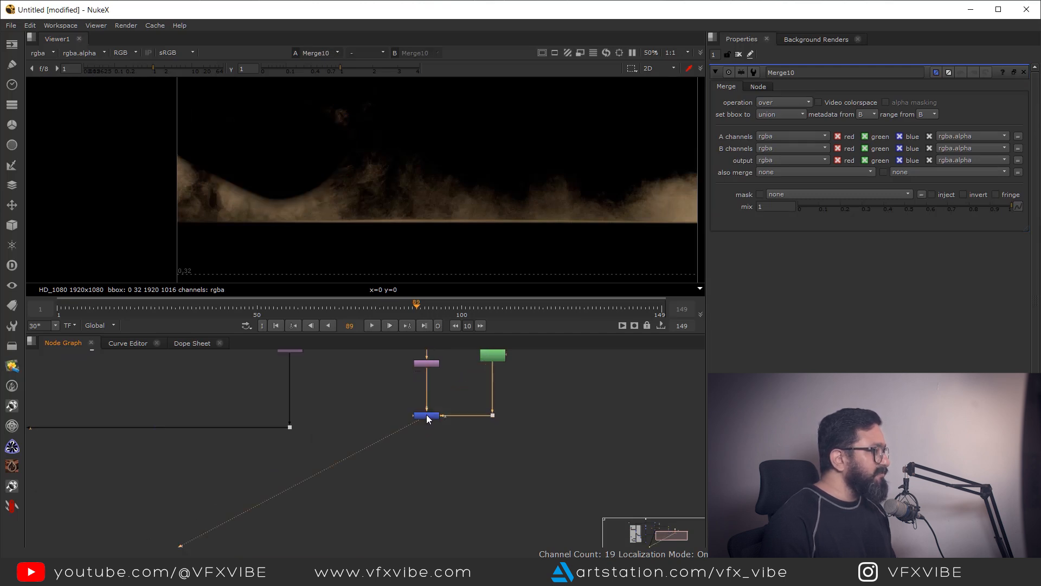
pyautogui.click(779, 105)
pyautogui.click(782, 161)
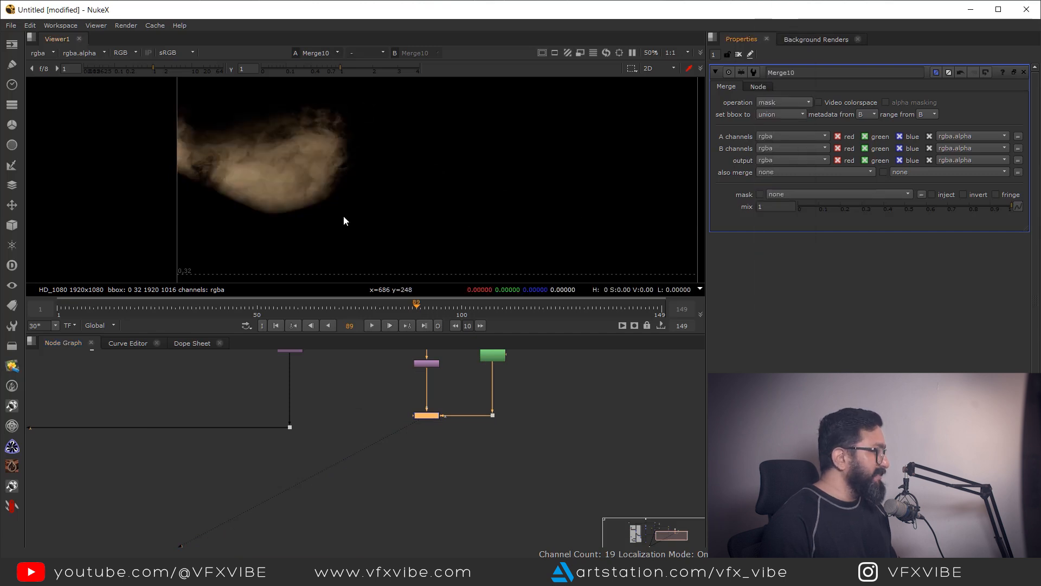
# Add a Merge node below Merge10 and connect its A input to the corner-pinned rays branch.
pyautogui.moveTo(343, 216); pyautogui.dragTo(409, 210)
pyautogui.scroll(-2, 405, 461)
pyautogui.moveTo(395, 460)
pyautogui.mouseDown()
pyautogui.moveTo(477, 475)
pyautogui.moveTo(409, 434)
pyautogui.moveTo(404, 466)
pyautogui.mouseUp()
pyautogui.moveTo(407, 437); pyautogui.dragTo(378, 468)
pyautogui.press('1')
pyautogui.moveTo(466, 211); pyautogui.dragTo(339, 243)
pyautogui.moveTo(431, 469); pyautogui.dragTo(383, 440)
pyautogui.press('m')
pyautogui.scroll(3, 427, 466)
pyautogui.moveTo(430, 461); pyautogui.dragTo(267, 436)
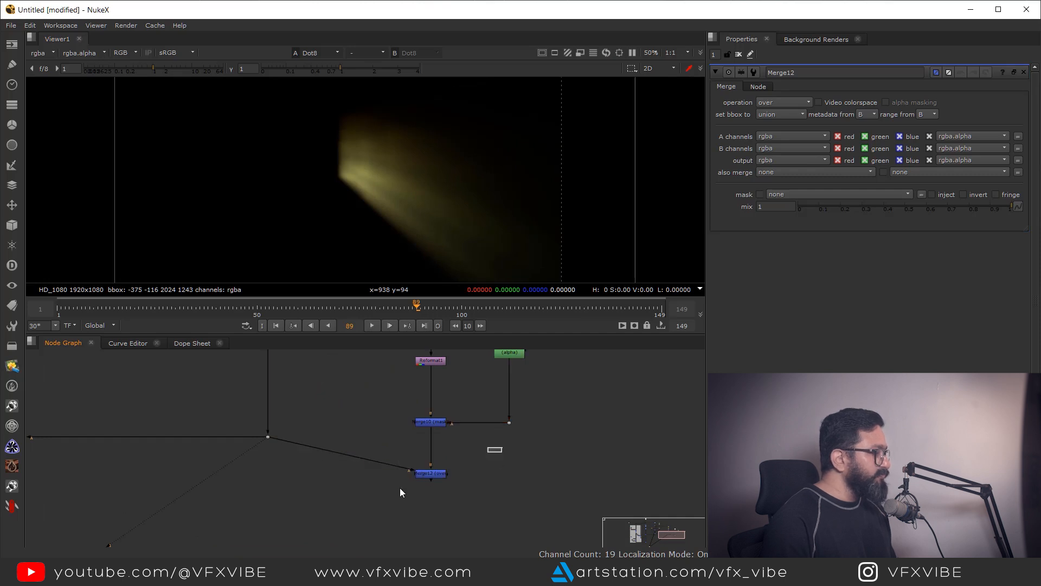
pyautogui.press('1')
# Insert a Transform node between Merge10 and Merge12, and rotate and move the masked dust over the light rays.
pyautogui.moveTo(205, 156); pyautogui.dragTo(263, 169)
pyautogui.moveTo(471, 472); pyautogui.dragTo(436, 525)
pyautogui.moveTo(368, 447); pyautogui.dragTo(504, 496)
pyautogui.moveTo(396, 475); pyautogui.dragTo(396, 454)
pyautogui.click(428, 485)
pyautogui.press('t')
pyautogui.moveTo(428, 485); pyautogui.dragTo(396, 488)
pyautogui.moveTo(431, 171); pyautogui.dragTo(464, 216)
pyautogui.scroll(2, 476, 428)
# Set the Merge12 operation to multiply so the dust breaks up the rays.
pyautogui.doubleClick(399, 464)
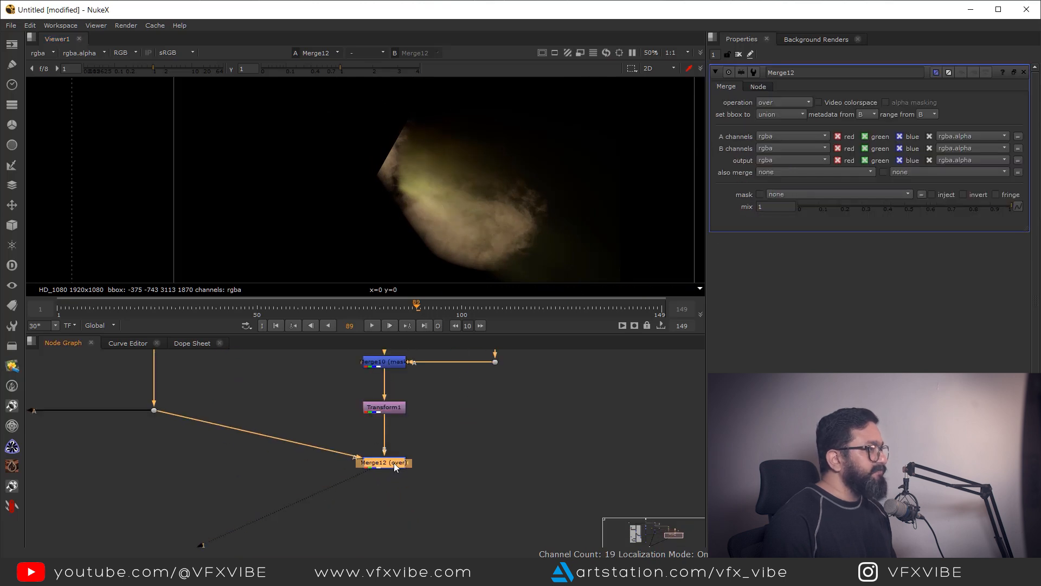
pyautogui.click(774, 103)
pyautogui.click(783, 212)
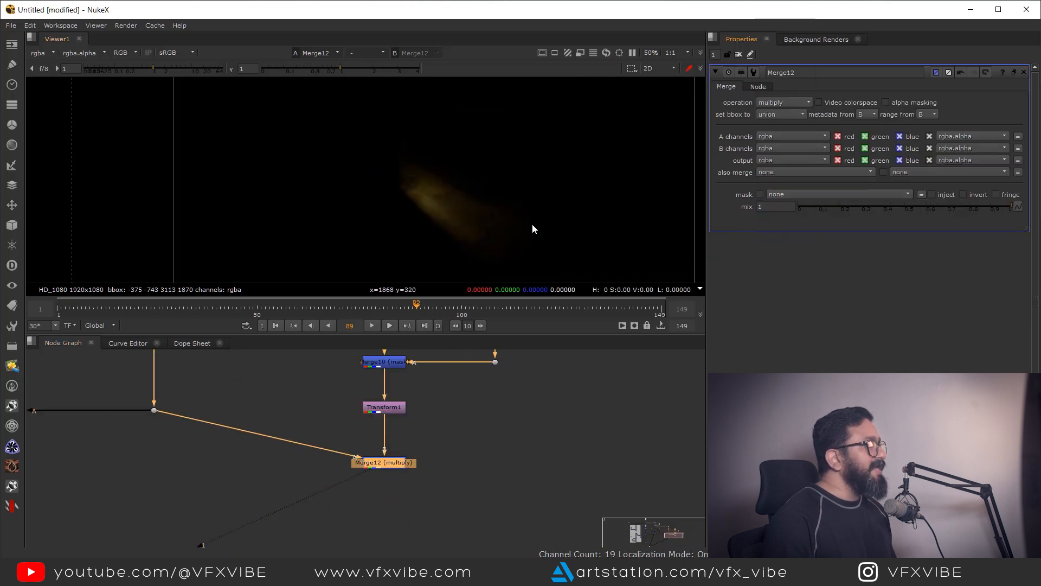
# Brighten the viewer temporarily and examine the dust-textured rays from Merge12 across several frames, then restore normal viewer exposure.
pyautogui.scroll(2, 488, 211)
pyautogui.moveTo(170, 69); pyautogui.dragTo(183, 68)
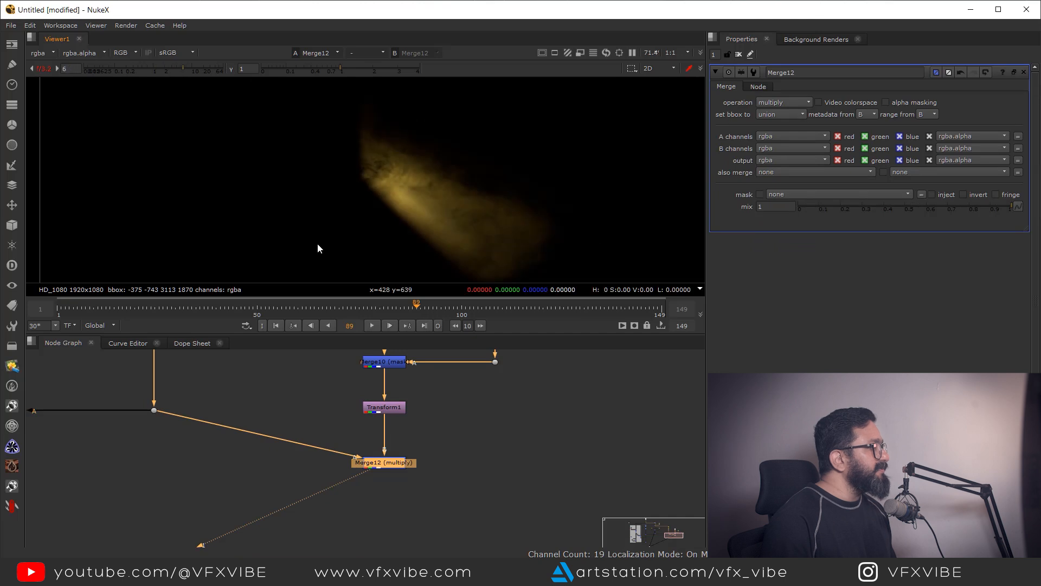
pyautogui.click(373, 326)
pyautogui.scroll(4, 424, 226)
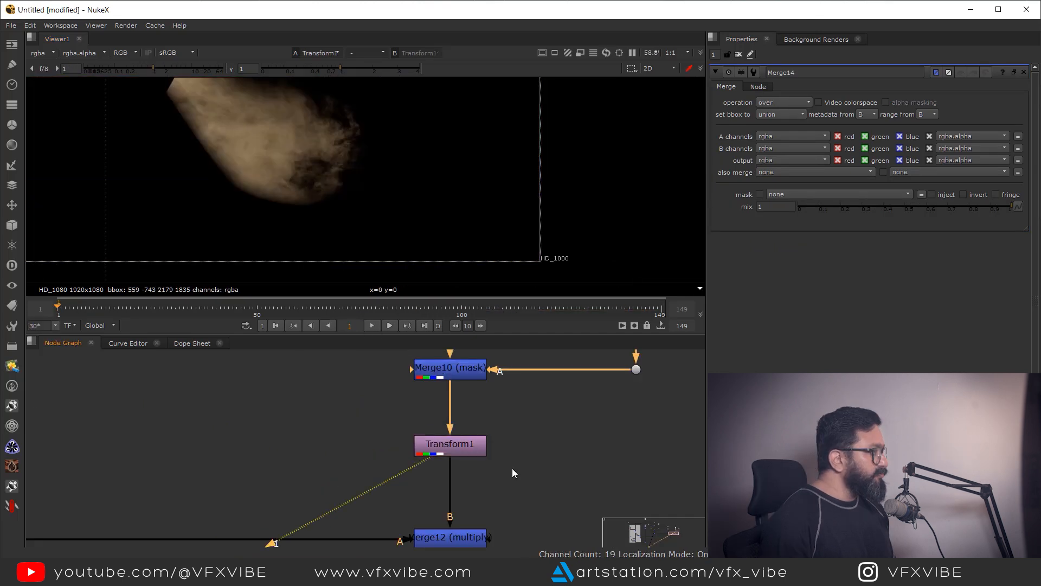
pyautogui.click(469, 529)
pyautogui.press('1')
pyautogui.moveTo(188, 71); pyautogui.dragTo(208, 74)
pyautogui.scroll(4, 362, 244)
pyautogui.moveTo(457, 313); pyautogui.dragTo(461, 315)
pyautogui.click(276, 326)
pyautogui.moveTo(492, 385); pyautogui.dragTo(507, 490)
pyautogui.scroll(-3, 476, 458)
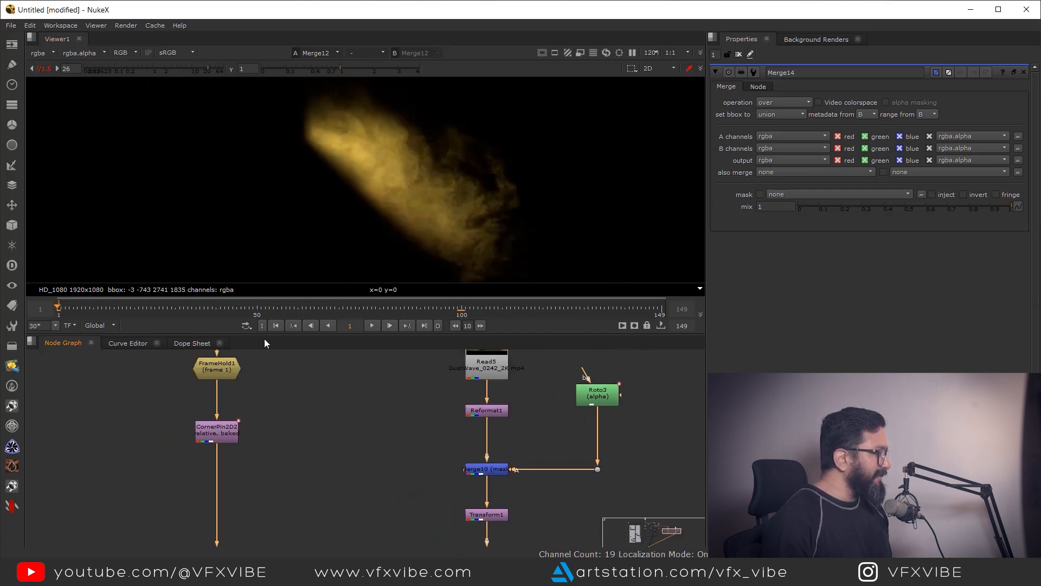
pyautogui.click(153, 70)
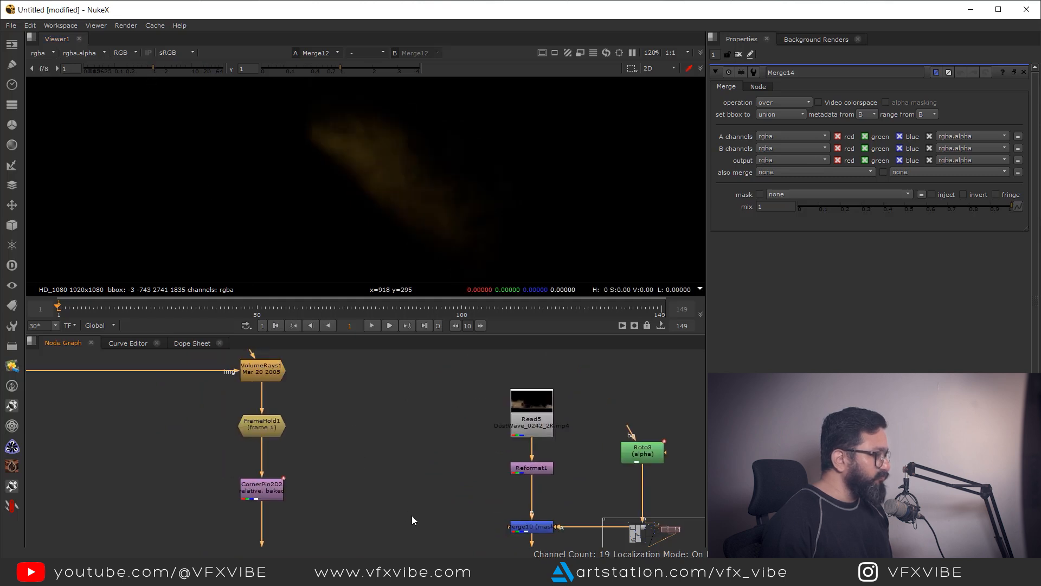
# Duplicate the CornerPin2D2 node from the rays branch and insert the copy below Transform1 in the dust branch.
pyautogui.scroll(3, 301, 454)
pyautogui.click(303, 460)
pyautogui.moveTo(552, 542); pyautogui.dragTo(281, 407)
pyautogui.hotkey('ctrl', 'v')
pyautogui.moveTo(462, 469); pyautogui.dragTo(422, 481)
# View the Merge12 output around frame 60, framed in full, to check the tracked dust over the rays.
pyautogui.press('1')
pyautogui.moveTo(416, 314); pyautogui.dragTo(297, 304)
pyautogui.moveTo(411, 503); pyautogui.dragTo(438, 454)
pyautogui.click(438, 458)
pyautogui.press('1')
pyautogui.click(228, 404)
pyautogui.moveTo(197, 388); pyautogui.dragTo(387, 312)
pyautogui.press('f')
pyautogui.scroll(-1, 383, 412)
# Insert a new Merge node directly below Merge5 in the warm light branch.
pyautogui.moveTo(385, 410); pyautogui.dragTo(625, 401)
pyautogui.scroll(-5, 320, 431)
pyautogui.click(284, 426)
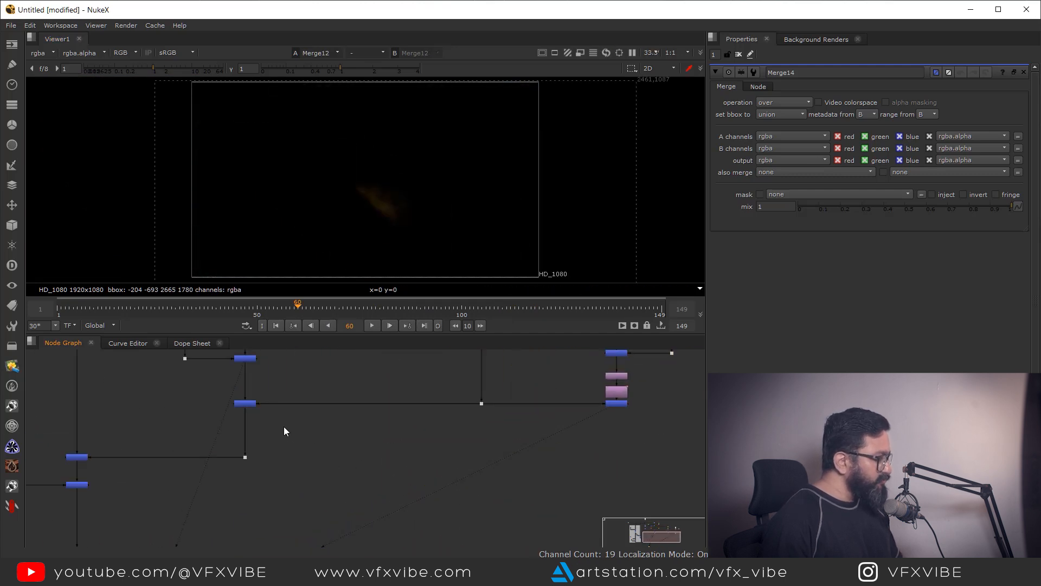
pyautogui.press('m')
pyautogui.moveTo(288, 427); pyautogui.dragTo(180, 434)
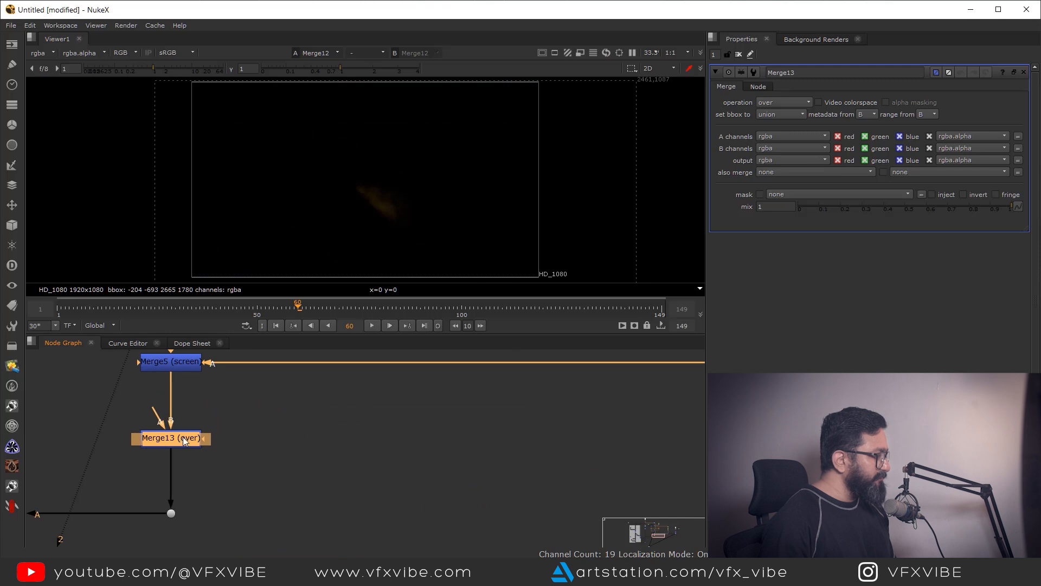
pyautogui.scroll(-5, 184, 437)
# Connect the Merge12 dusty rays output to the new merge's A input through a dot and view the combined result.
pyautogui.moveTo(444, 433); pyautogui.dragTo(491, 409)
pyautogui.scroll(2, 403, 422)
pyautogui.keyDown('ctrl'); pyautogui.click(270, 423); pyautogui.keyUp('ctrl')
pyautogui.moveTo(268, 421); pyautogui.dragTo(532, 443)
pyautogui.scroll(-2, 429, 449)
pyautogui.scroll(3, 449, 437)
pyautogui.moveTo(224, 437); pyautogui.dragTo(332, 462)
pyautogui.press('1')
pyautogui.click(373, 417)
pyautogui.scroll(1, 376, 216)
pyautogui.scroll(5, 384, 214)
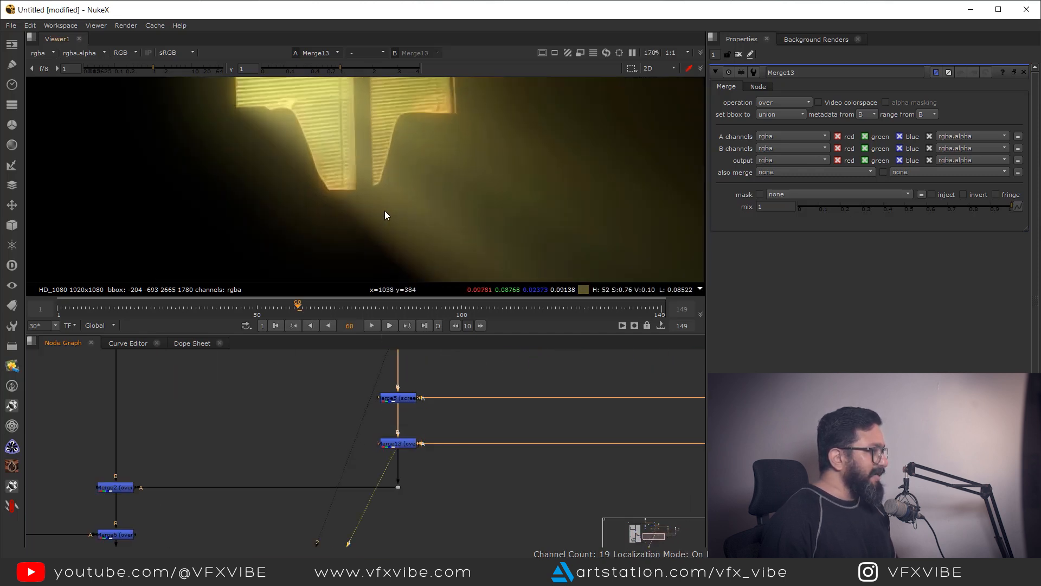
# Add a Grade node below Merge12 in the dust branch and raise its gamma to 1.74.
pyautogui.moveTo(630, 424); pyautogui.dragTo(271, 458)
pyautogui.moveTo(682, 489); pyautogui.dragTo(486, 477)
pyautogui.scroll(1, 486, 477)
pyautogui.moveTo(492, 421); pyautogui.dragTo(420, 457)
pyautogui.click(473, 439)
pyautogui.press('g')
pyautogui.scroll(1, 473, 439)
pyautogui.moveTo(897, 183); pyautogui.dragTo(923, 185)
pyautogui.hotkey('ctrl', '1')
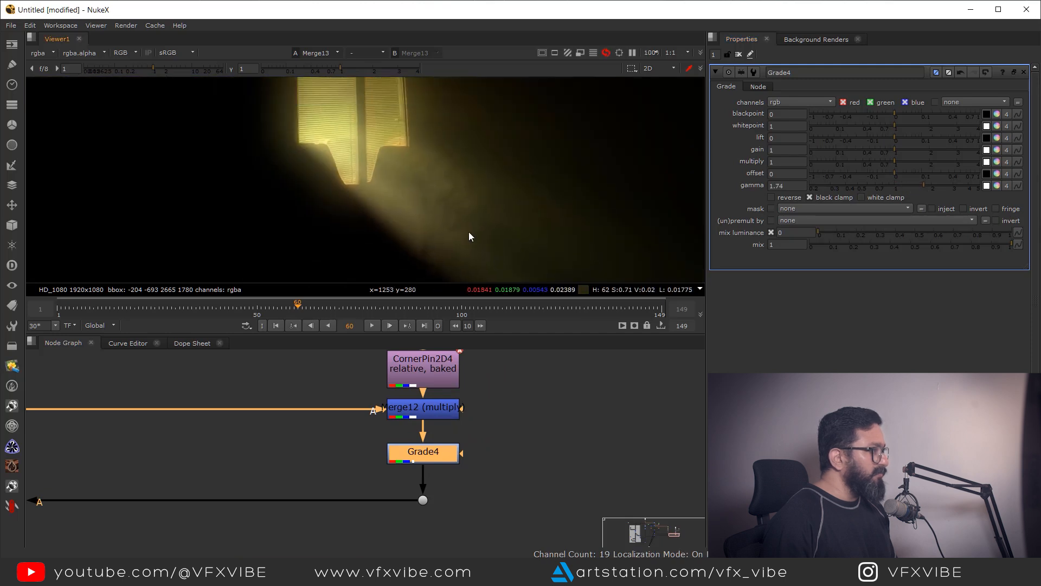
# Return to frame 1 and set Grade4's gain to 1.36 and gamma to 1.12.
pyautogui.scroll(4, 413, 186)
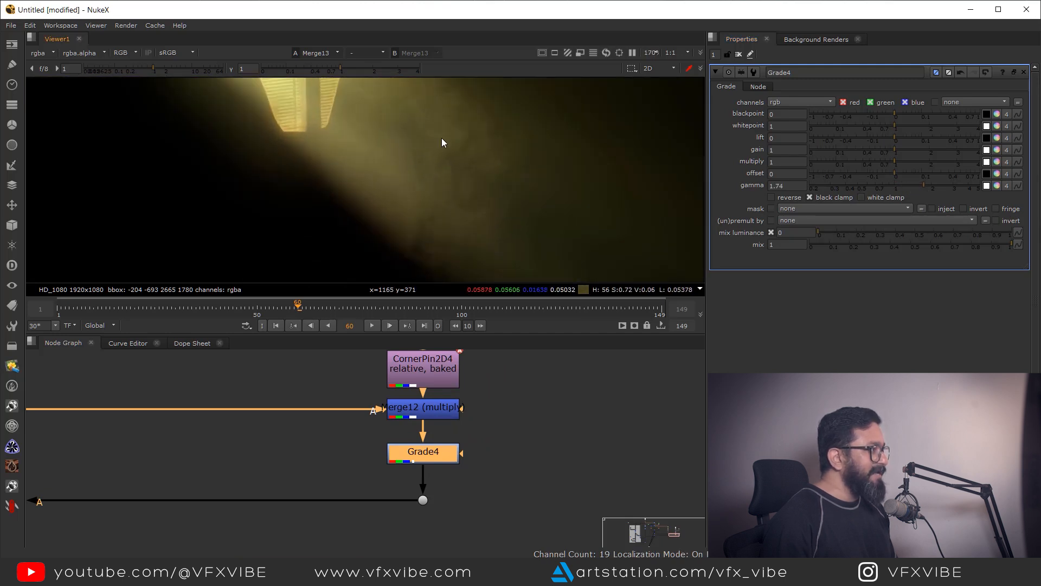
pyautogui.moveTo(323, 309); pyautogui.dragTo(269, 308)
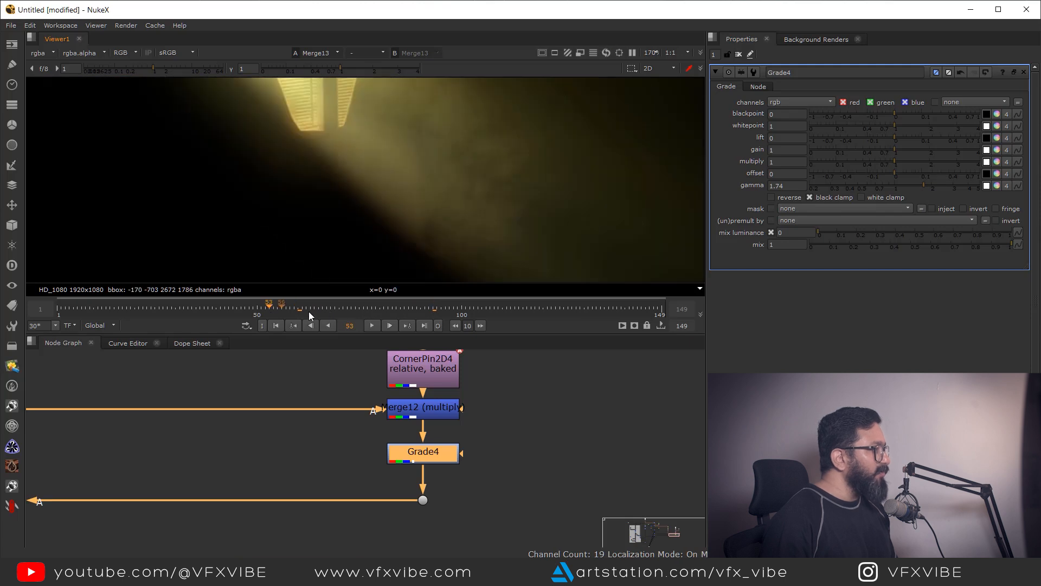
pyautogui.click(276, 326)
pyautogui.click(911, 184)
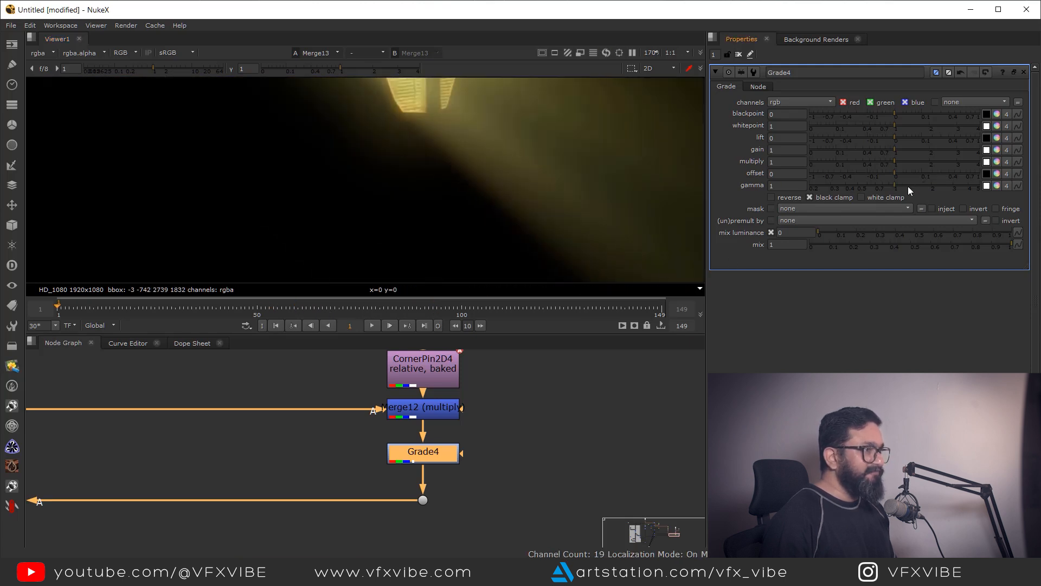
pyautogui.moveTo(896, 149); pyautogui.dragTo(909, 148)
pyautogui.click(893, 186)
pyautogui.moveTo(893, 184); pyautogui.dragTo(900, 185)
pyautogui.scroll(-6, 503, 213)
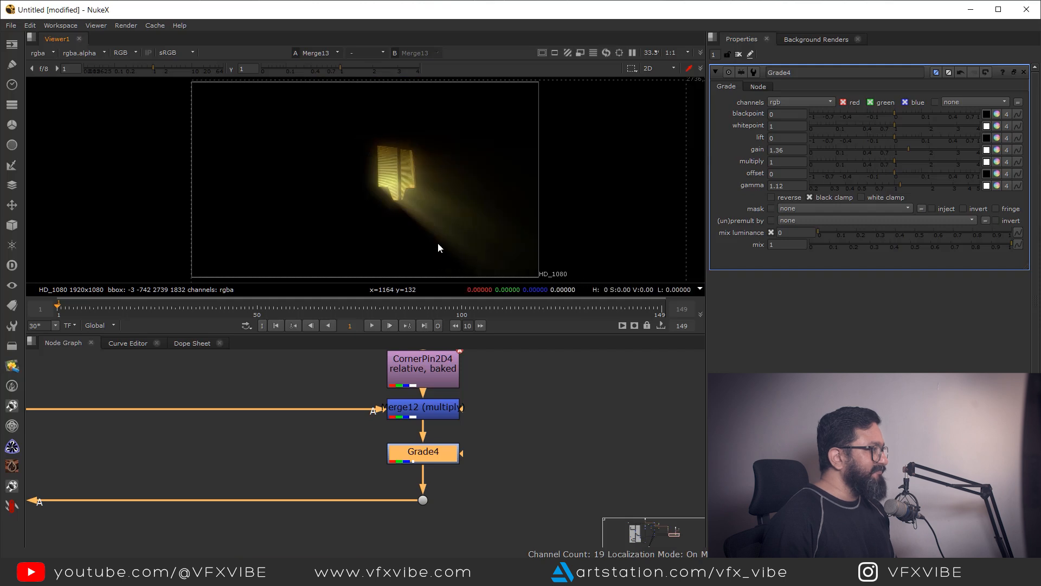
# View the Merge7 composite and examine the dusty rays around the doorway, chairs, wooden post and deck floor.
pyautogui.moveTo(438, 242); pyautogui.dragTo(489, 229)
pyautogui.scroll(-4, 319, 470)
pyautogui.moveTo(49, 499); pyautogui.dragTo(317, 474)
pyautogui.scroll(-3, 317, 474)
pyautogui.moveTo(141, 500); pyautogui.dragTo(383, 448)
pyautogui.moveTo(240, 494); pyautogui.dragTo(385, 420)
pyautogui.moveTo(376, 435); pyautogui.dragTo(314, 499)
pyautogui.press('1')
pyautogui.moveTo(494, 206); pyautogui.dragTo(444, 219)
pyautogui.scroll(5, 464, 212)
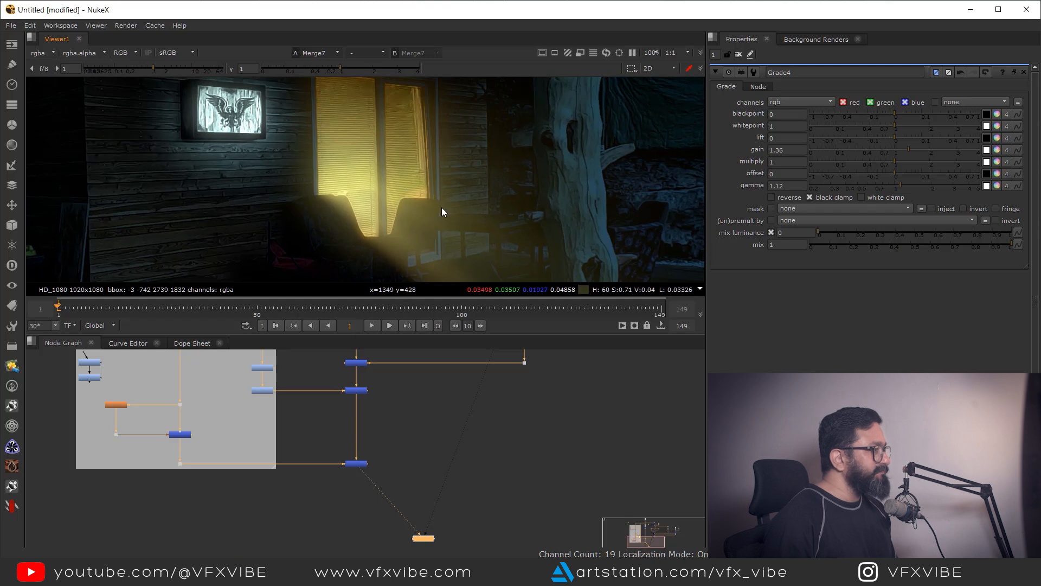
pyautogui.scroll(-6, 352, 174)
pyautogui.scroll(4, 381, 207)
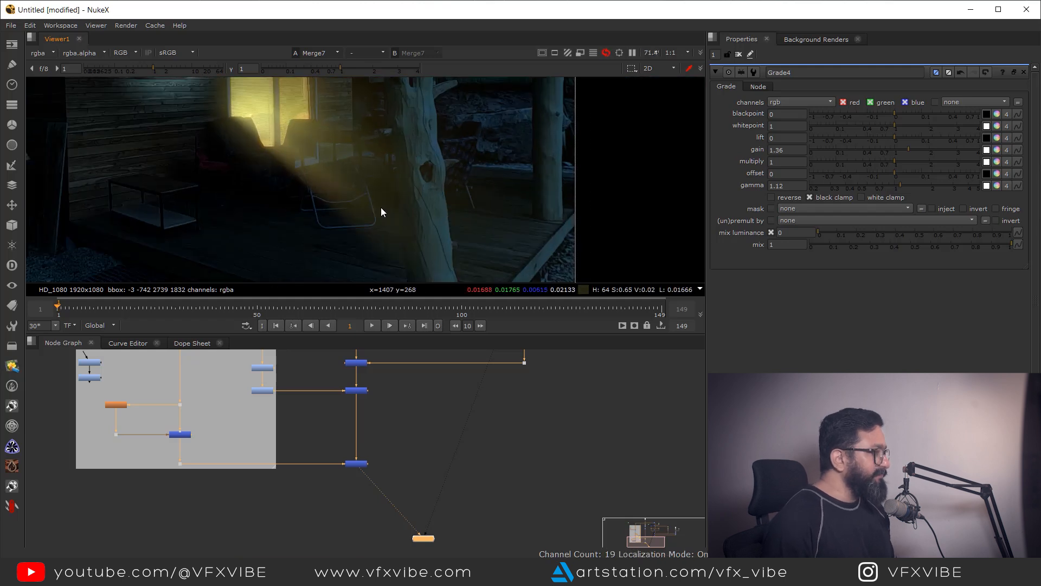
pyautogui.scroll(2, 381, 207)
pyautogui.scroll(2, 416, 197)
pyautogui.moveTo(519, 156); pyautogui.dragTo(282, 268)
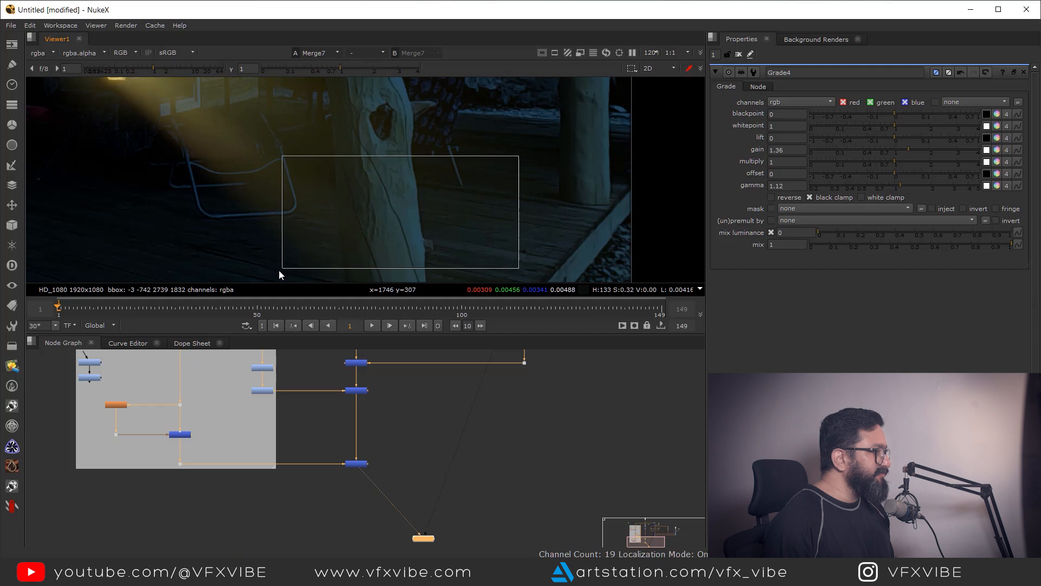
pyautogui.scroll(3, 383, 246)
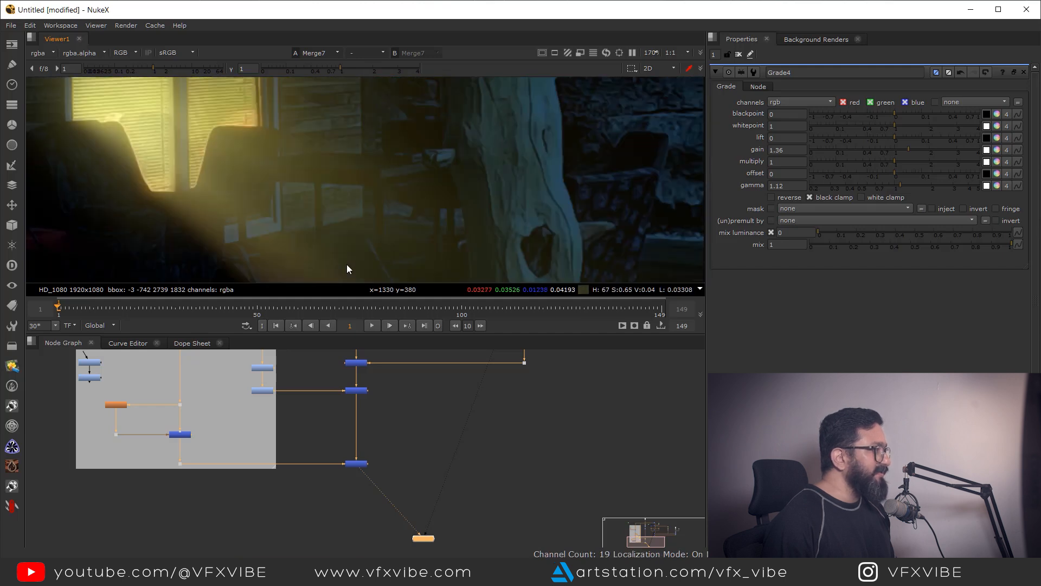
pyautogui.scroll(2, 287, 161)
pyautogui.scroll(1, 385, 184)
pyautogui.moveTo(383, 183); pyautogui.dragTo(234, 283)
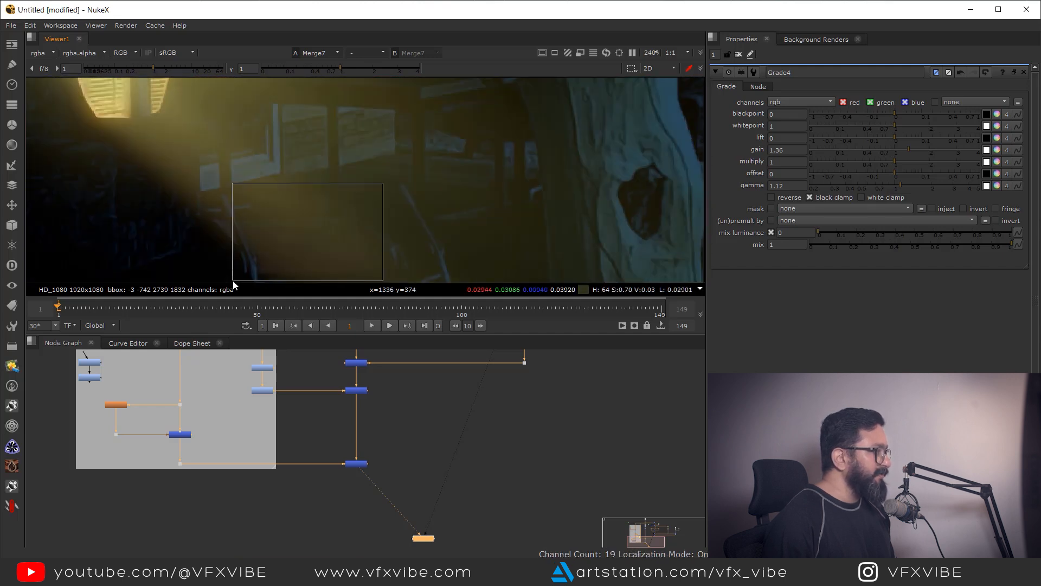
pyautogui.scroll(-5, 391, 433)
pyautogui.scroll(3, 391, 463)
# View the original Read1 footage around the wooden post and add a Roto node beside the plate branch.
pyautogui.moveTo(391, 463); pyautogui.dragTo(395, 534)
pyautogui.scroll(-3, 383, 470)
pyautogui.scroll(4, 358, 423)
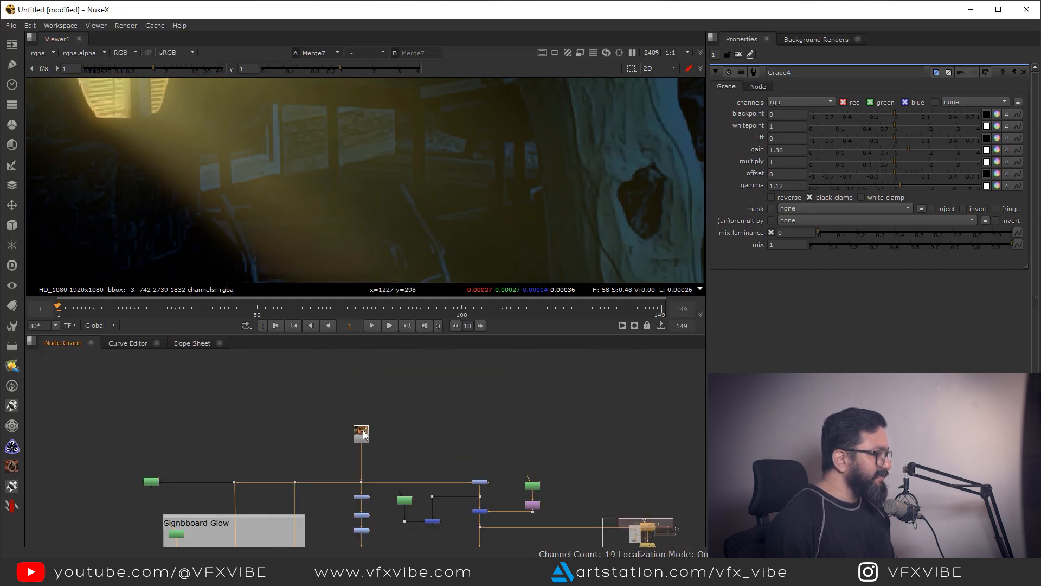
pyautogui.click(363, 431)
pyautogui.press('1')
pyautogui.moveTo(479, 263); pyautogui.dragTo(322, 170)
pyautogui.scroll(-3, 323, 172)
pyautogui.moveTo(412, 470); pyautogui.dragTo(391, 370)
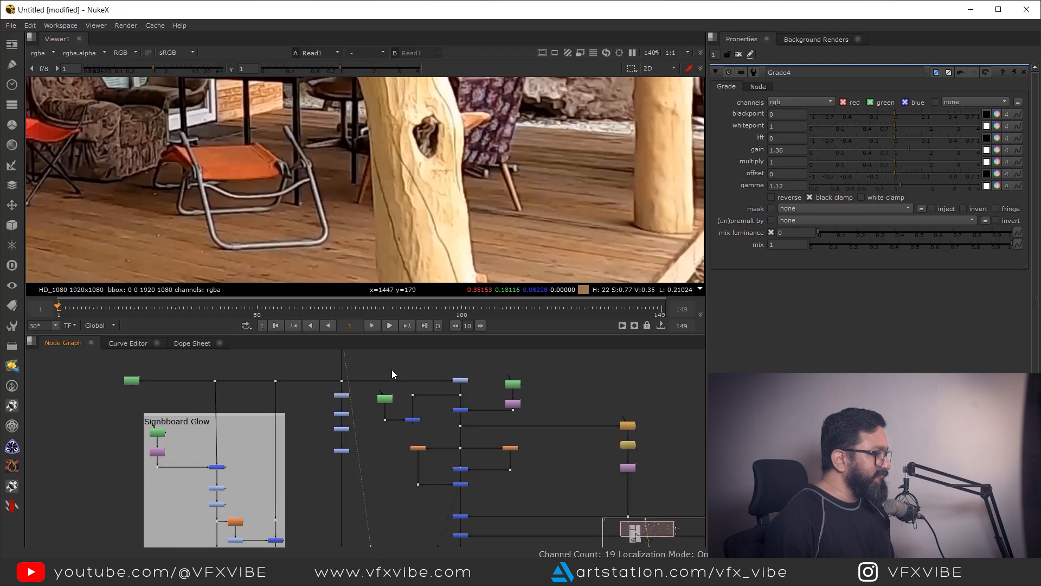
pyautogui.moveTo(396, 428); pyautogui.dragTo(482, 434)
pyautogui.scroll(-3, 444, 421)
pyautogui.scroll(5, 409, 387)
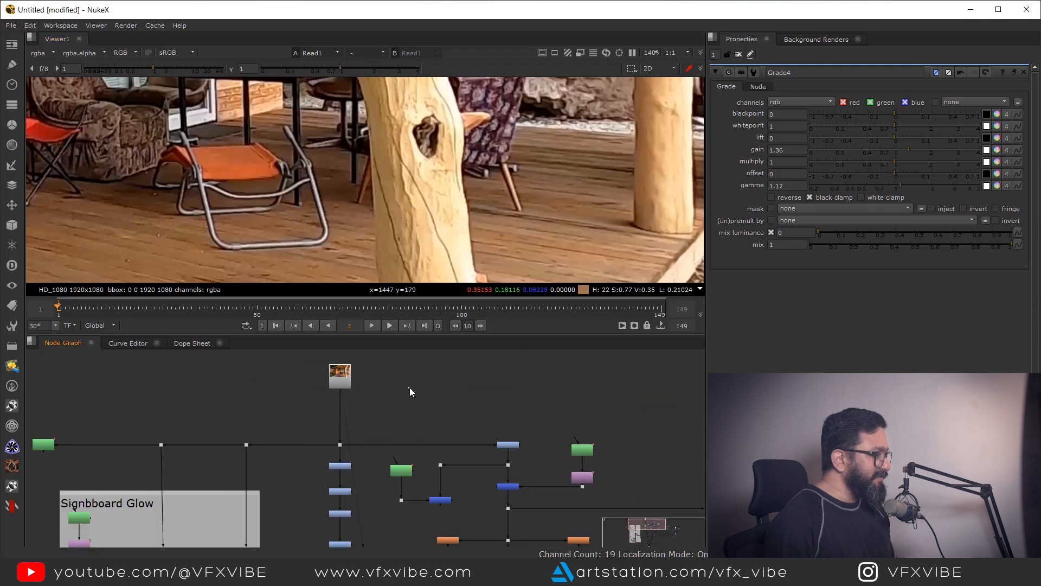
pyautogui.press('o')
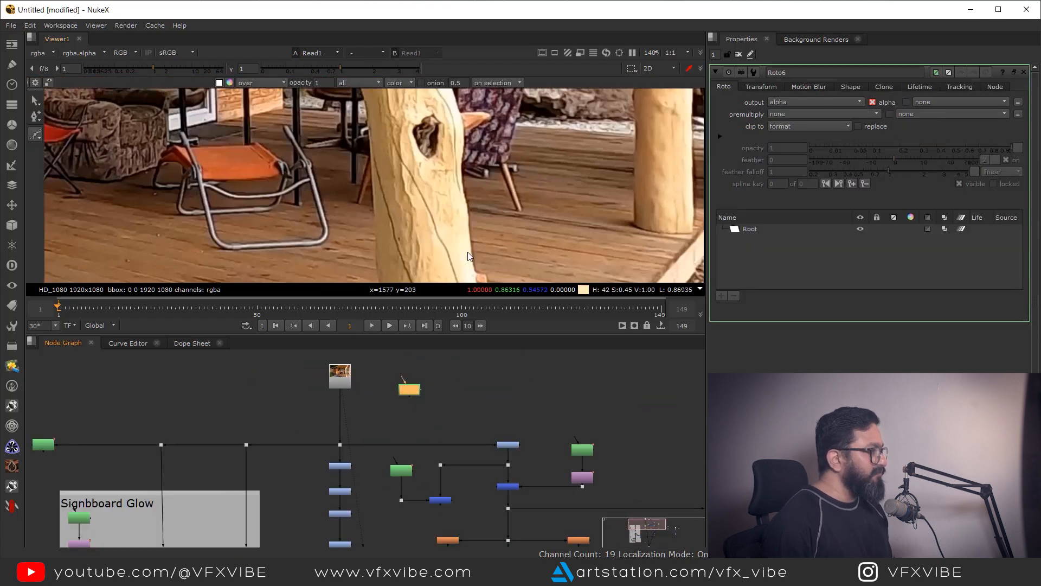
# Draw a four-point Bezier shape across the lower wooden post and deck floor, and adjust its corner points.
pyautogui.press('space')
pyautogui.scroll(3, 410, 353)
pyautogui.scroll(-2, 297, 294)
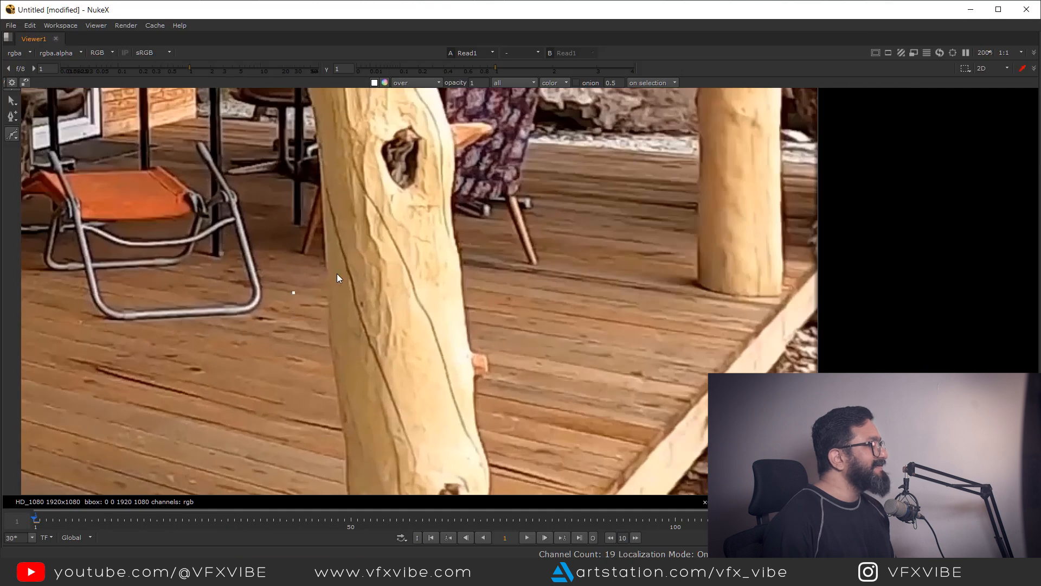
pyautogui.click(539, 274)
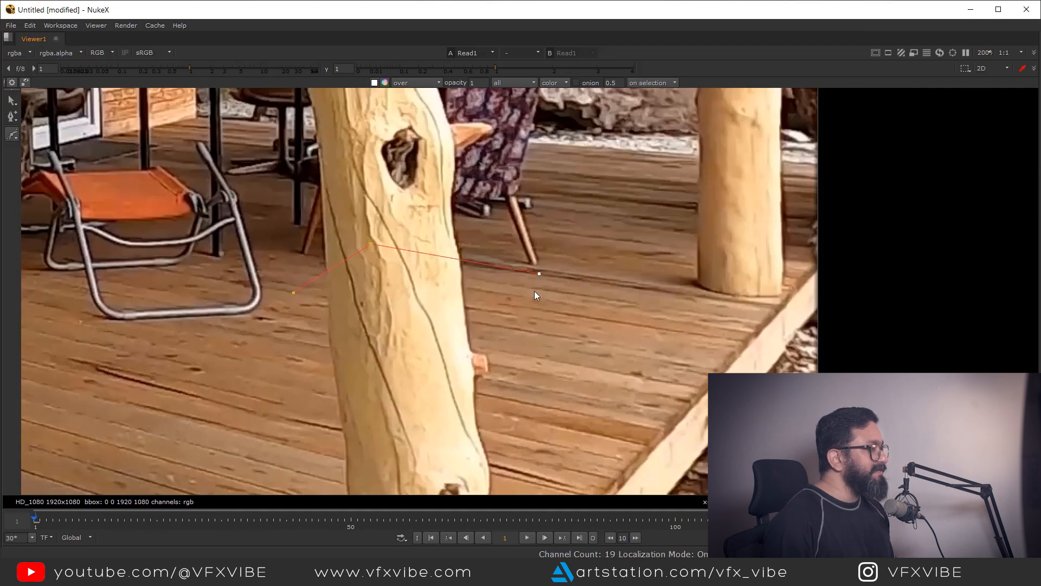
pyautogui.click(293, 293)
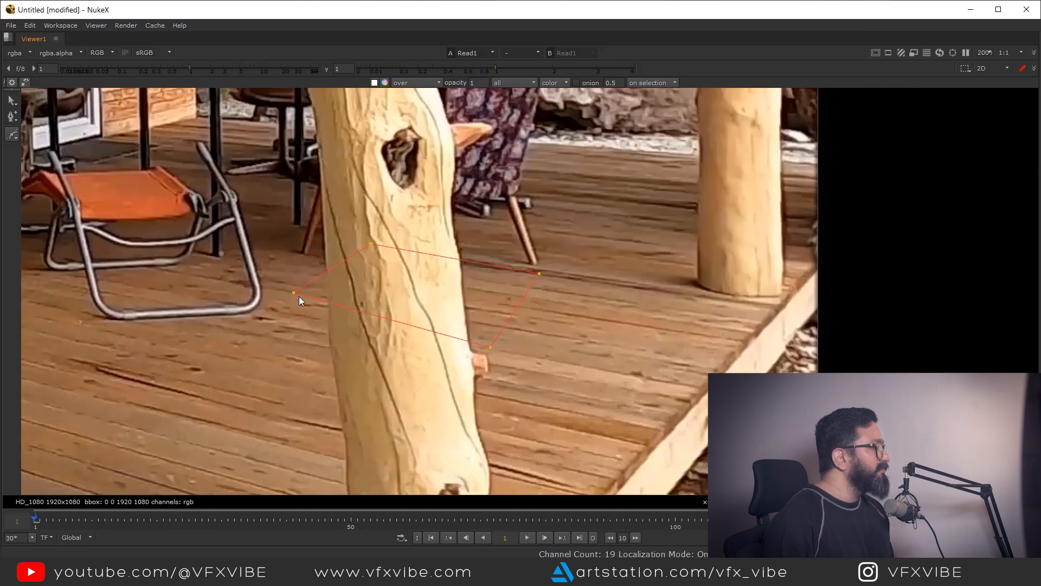
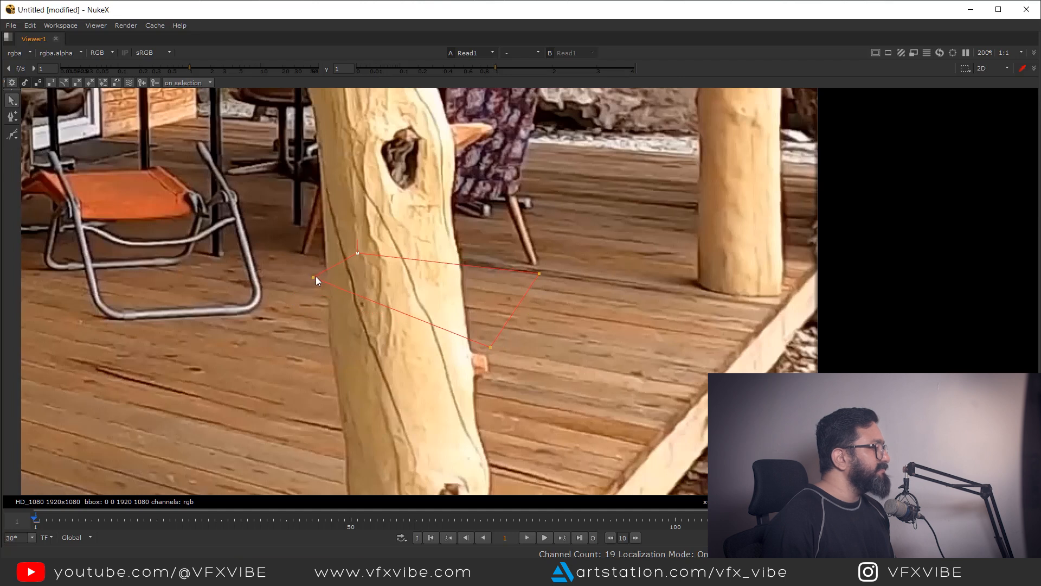
pyautogui.moveTo(490, 346); pyautogui.dragTo(482, 353)
pyautogui.moveTo(544, 274); pyautogui.dragTo(539, 282)
# Feather the floor light shape, extending its soft edge farthest across the deck away from the doorway.
pyautogui.moveTo(229, 207); pyautogui.dragTo(676, 413)
pyautogui.press('e')
pyautogui.press('e')
pyautogui.click(640, 310)
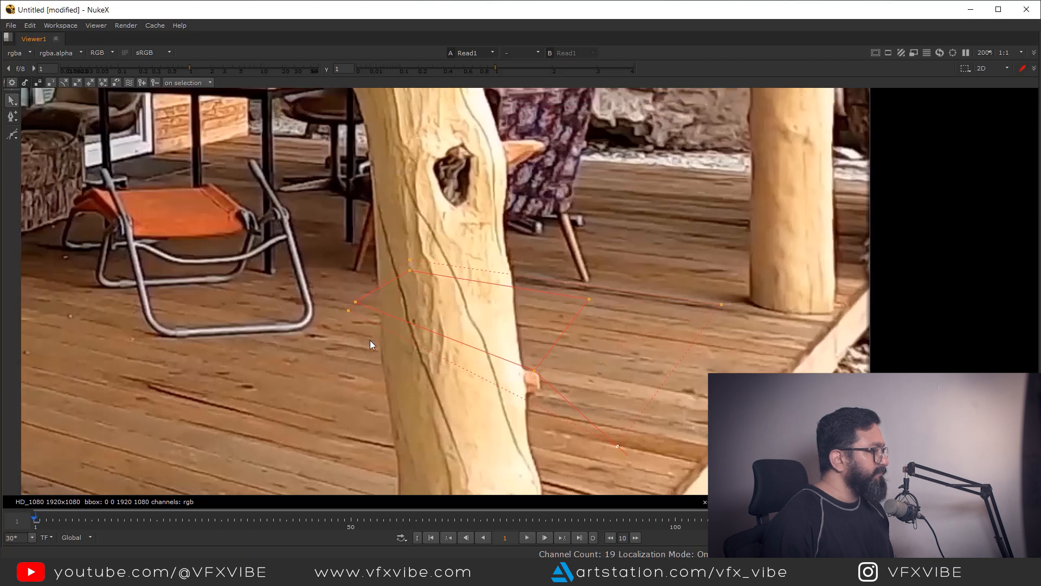
pyautogui.press('space')
# Add a Merge node with the Grade3 warm plate as its B input and the floor Roto as its A input.
pyautogui.scroll(5, 404, 425)
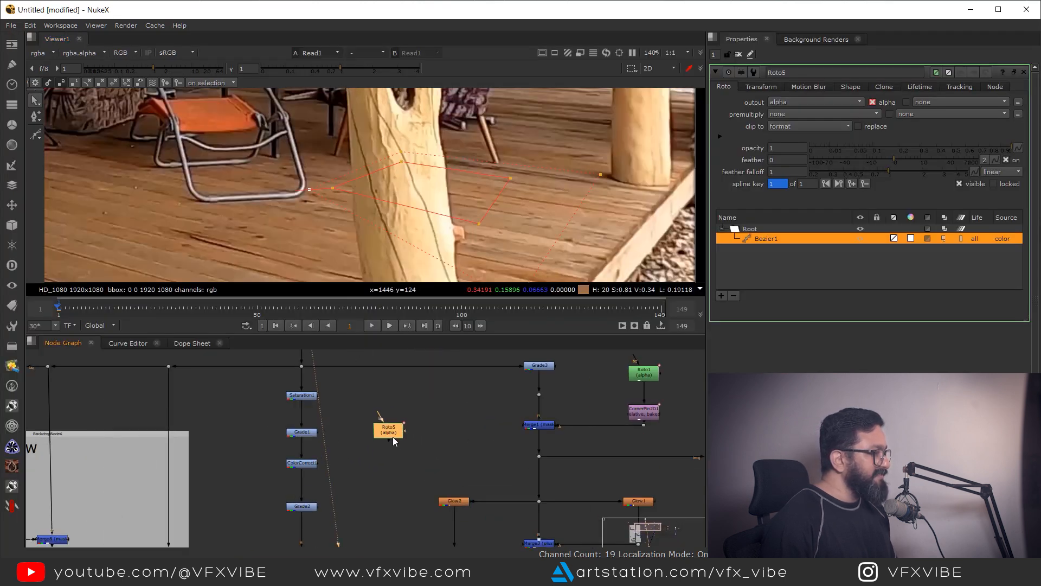
pyautogui.click(523, 389)
pyautogui.press('1')
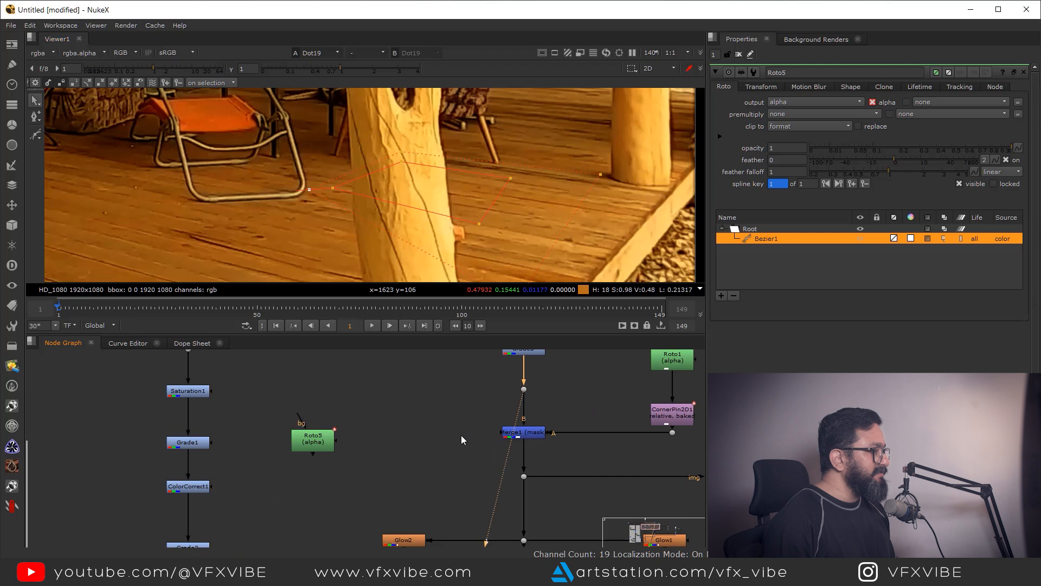
pyautogui.click(397, 418)
pyautogui.press('m')
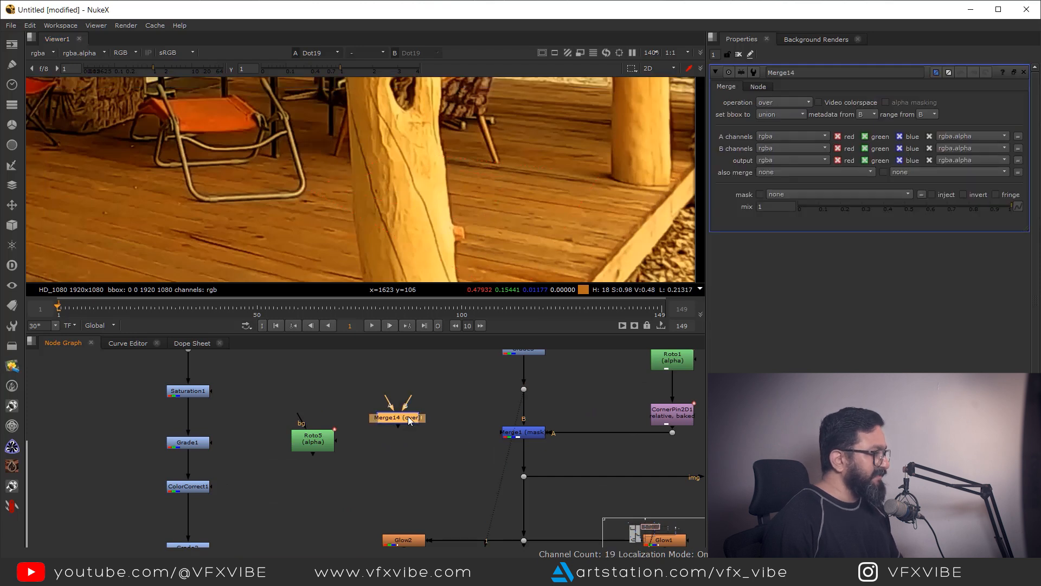
pyautogui.moveTo(520, 392); pyautogui.dragTo(422, 390)
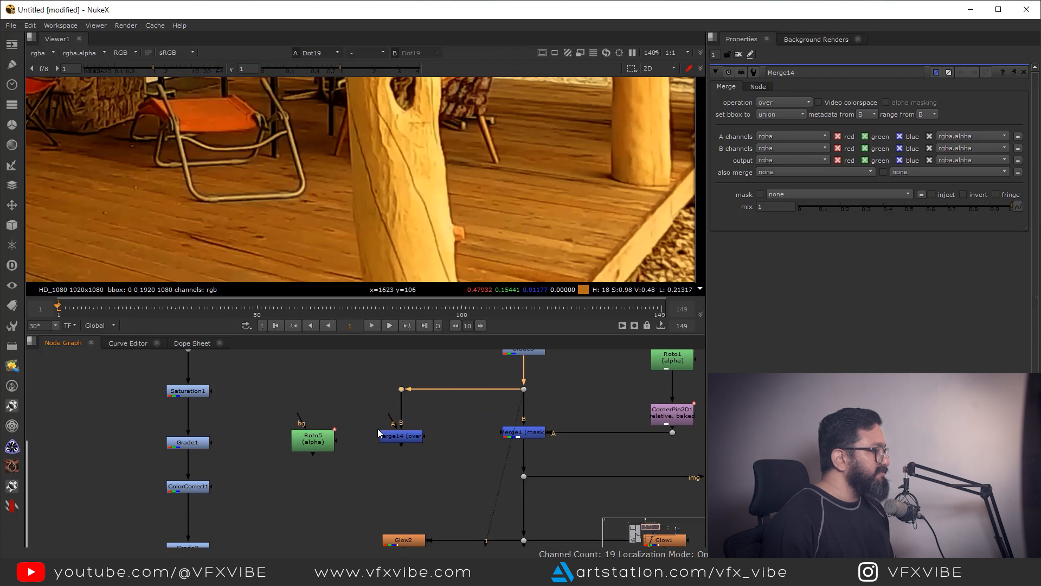
pyautogui.moveTo(312, 445); pyautogui.dragTo(299, 369)
pyautogui.moveTo(353, 404); pyautogui.dragTo(316, 445)
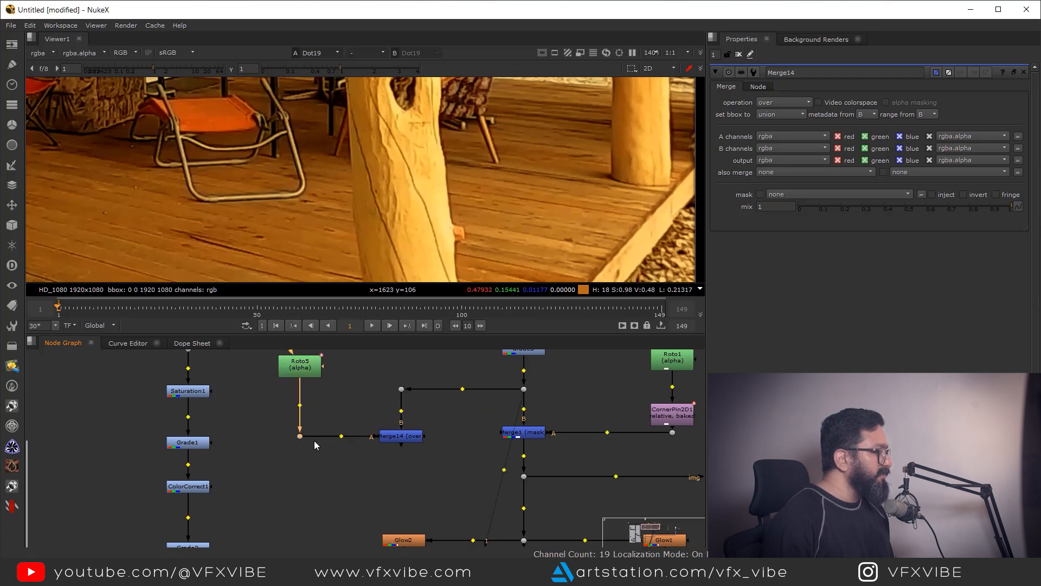
# View Merge14 and set its operation to mask so the warm plate is limited to the floor shape.
pyautogui.click(396, 435)
pyautogui.press('1')
pyautogui.click(784, 103)
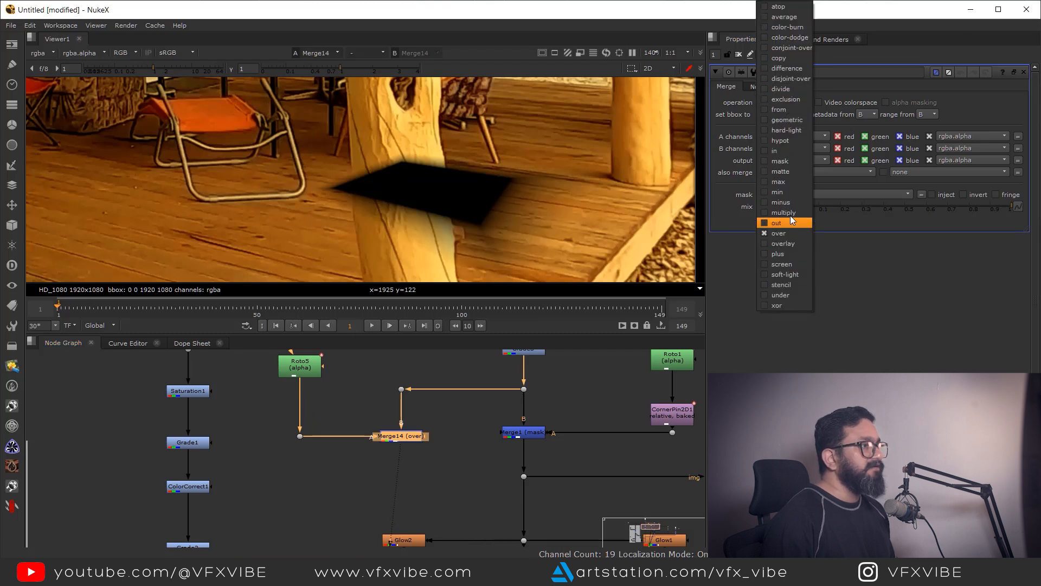
pyautogui.click(781, 161)
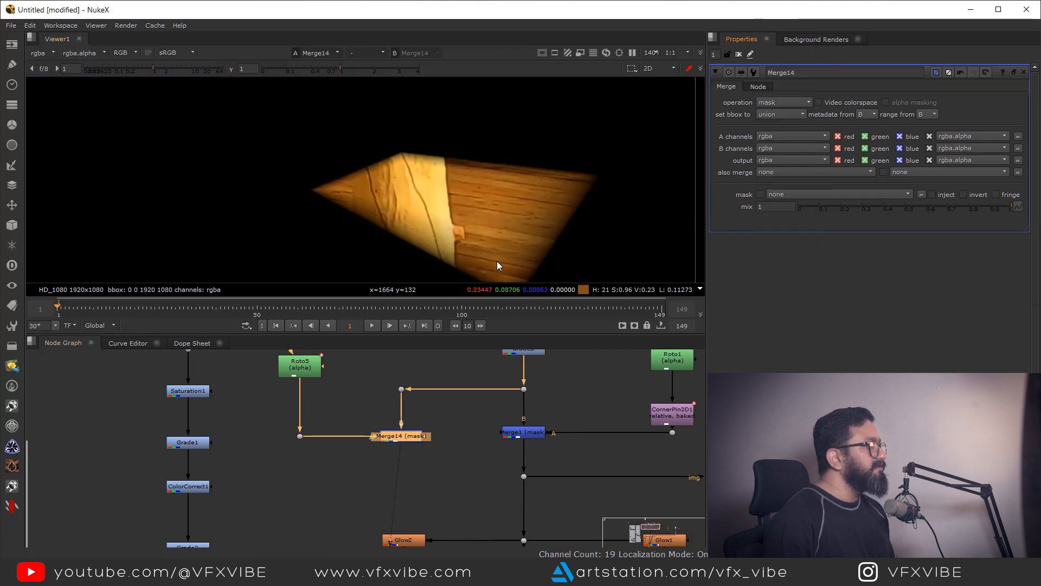
pyautogui.scroll(-1, 537, 152)
pyautogui.scroll(-4, 434, 453)
pyautogui.moveTo(409, 408); pyautogui.dragTo(391, 454)
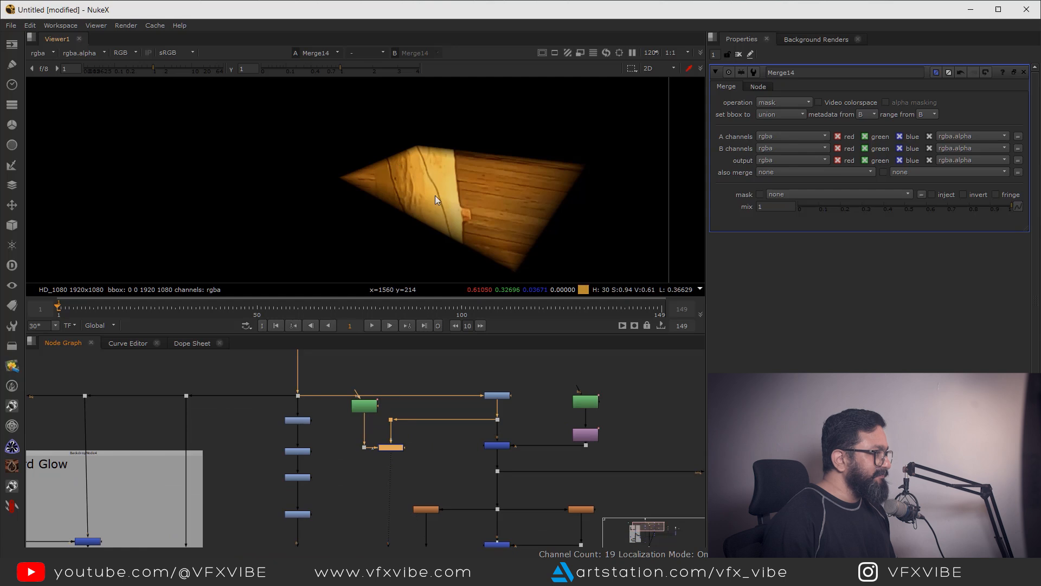
# Insert a Merge node below Grade2 in the night branch, connect Merge14 to its A input and view the result.
pyautogui.scroll(-3, 417, 422)
pyautogui.moveTo(408, 471); pyautogui.dragTo(438, 431)
pyautogui.scroll(-3, 438, 431)
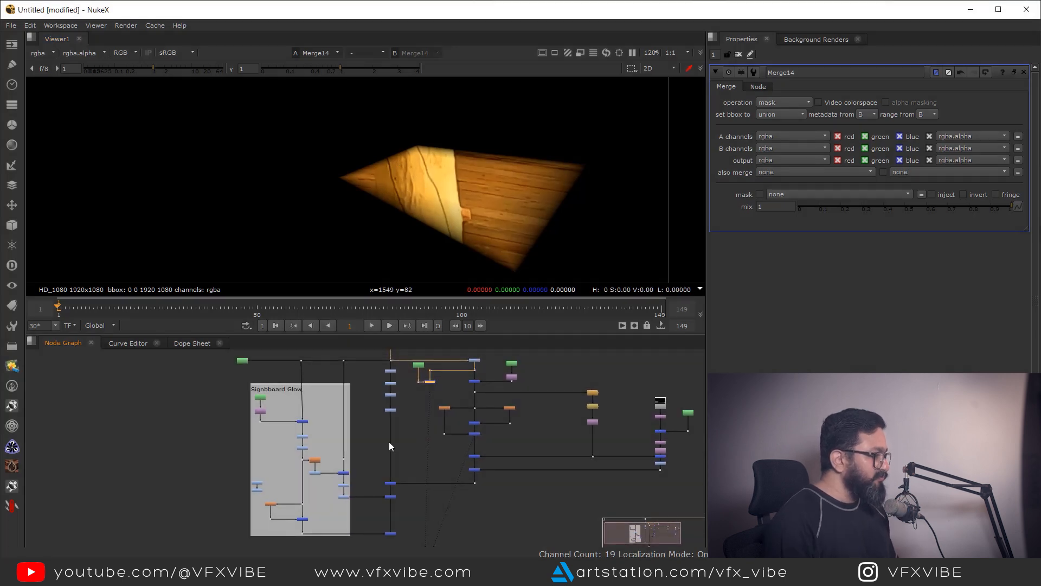
pyautogui.scroll(4, 390, 446)
pyautogui.moveTo(424, 439); pyautogui.dragTo(403, 445)
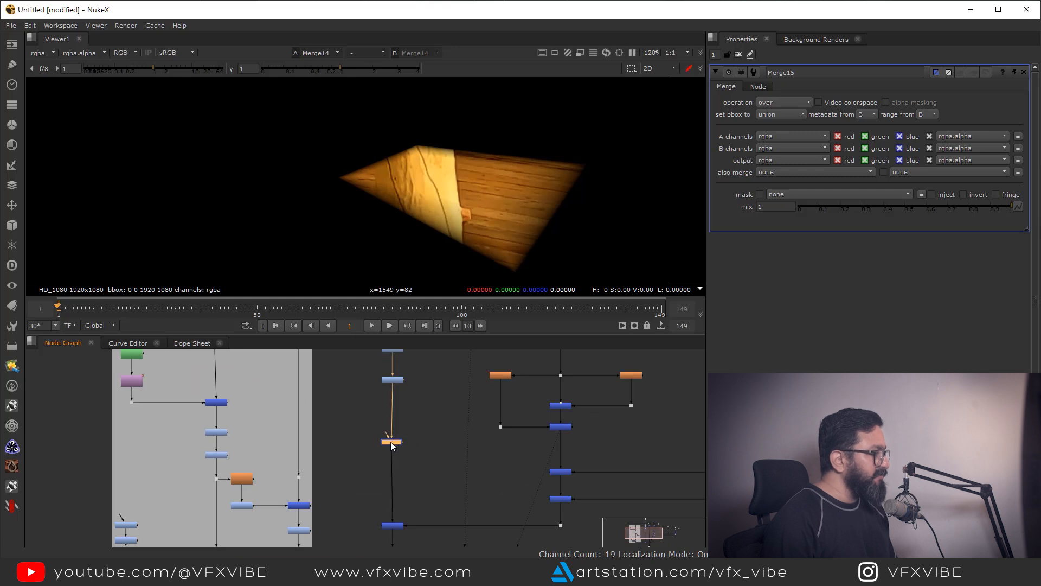
pyautogui.moveTo(464, 331); pyautogui.dragTo(475, 364)
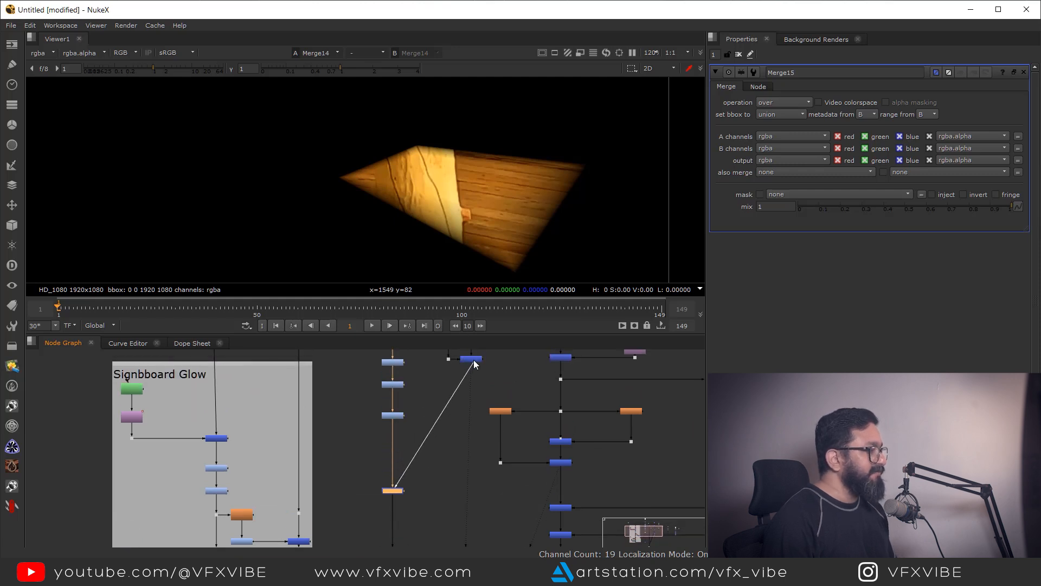
pyautogui.moveTo(440, 441); pyautogui.dragTo(471, 493)
pyautogui.click(392, 490)
pyautogui.press('1')
pyautogui.scroll(-3, 432, 254)
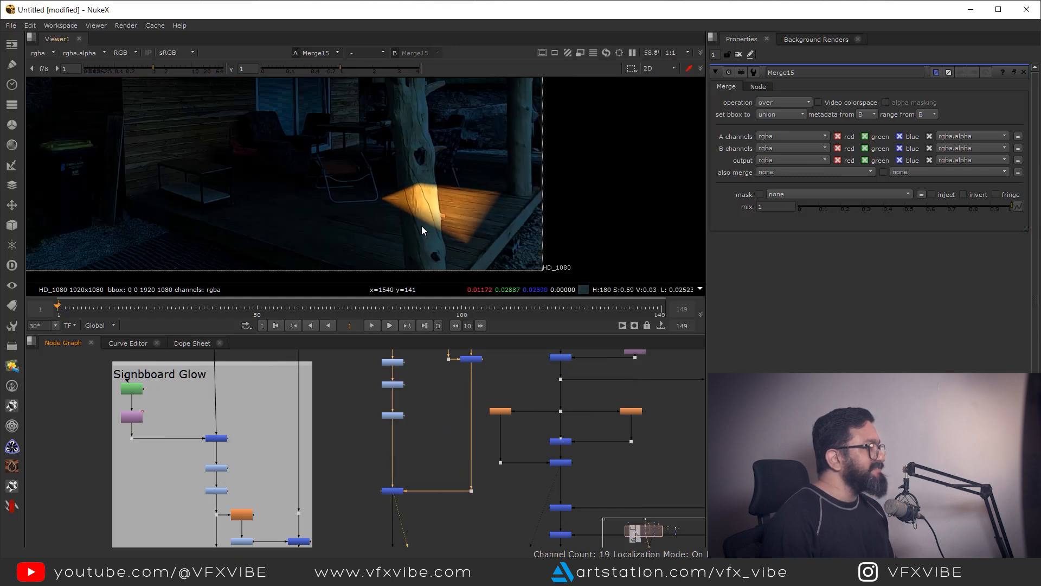
pyautogui.scroll(-2, 424, 231)
pyautogui.scroll(-4, 401, 477)
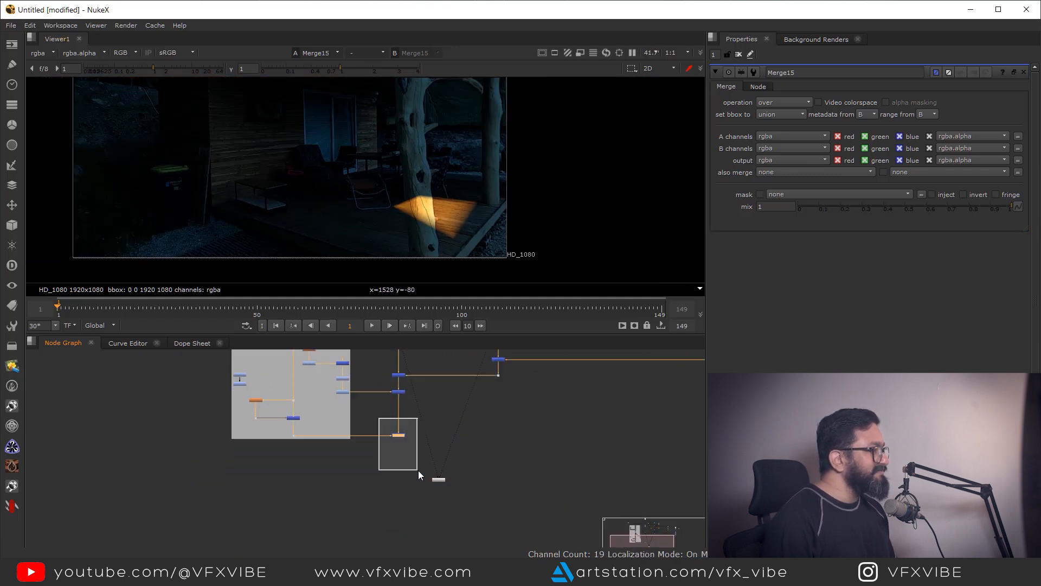
# View the final Merge7 composite and examine the floor light where it falls across the deck and the foreground pillar.
pyautogui.moveTo(379, 418); pyautogui.dragTo(417, 470)
pyautogui.press('1')
pyautogui.moveTo(415, 231); pyautogui.dragTo(342, 200)
pyautogui.scroll(4, 416, 249)
pyautogui.scroll(2, 380, 239)
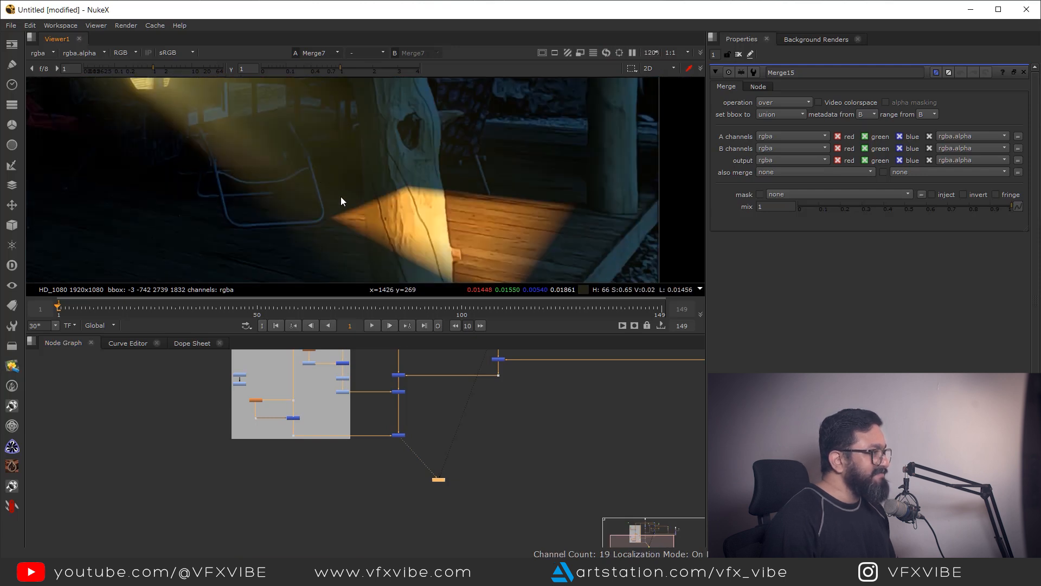
pyautogui.scroll(-3, 446, 213)
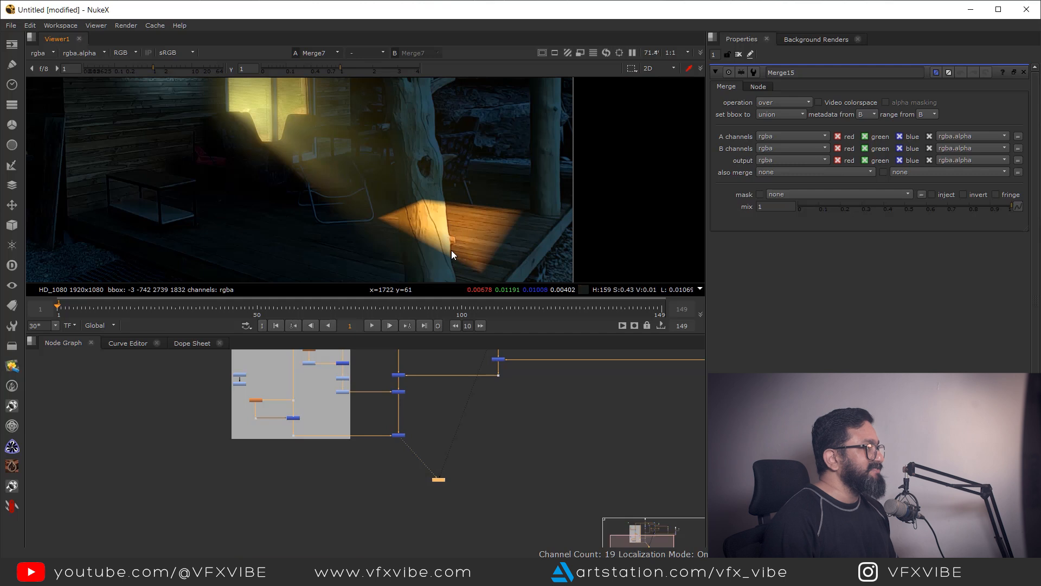
pyautogui.scroll(-3, 394, 228)
pyautogui.scroll(2, 349, 174)
pyautogui.moveTo(324, 154); pyautogui.dragTo(479, 260)
pyautogui.scroll(1, 390, 212)
pyautogui.scroll(-3, 458, 437)
pyautogui.scroll(4, 458, 439)
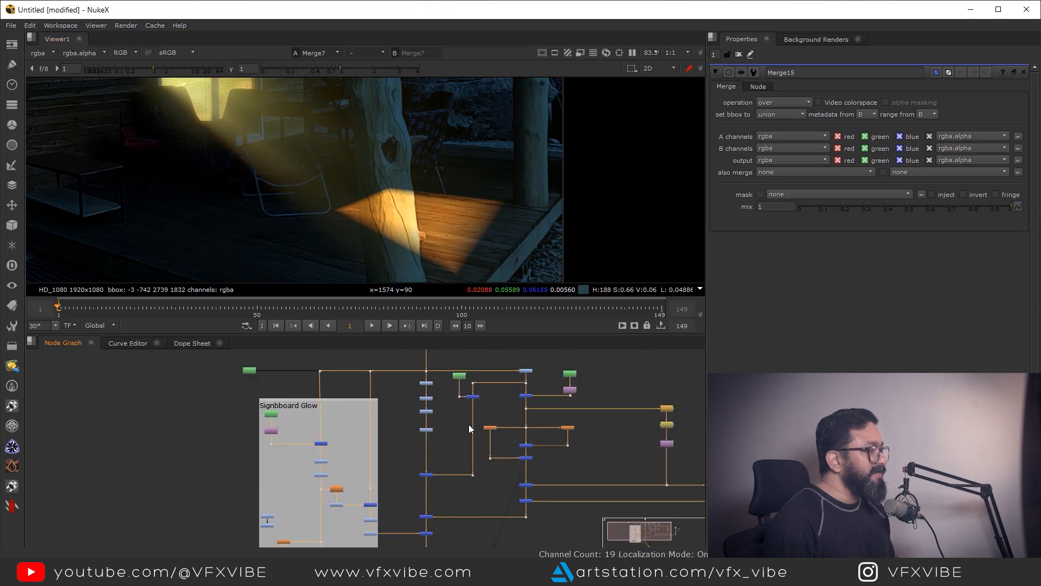
# View the original daytime plate at Dot1 and examine the foreground wooden pillar.
pyautogui.moveTo(445, 399)
pyautogui.mouseDown()
pyautogui.moveTo(423, 420)
pyautogui.moveTo(431, 399)
pyautogui.moveTo(432, 439)
pyautogui.mouseUp()
pyautogui.press('1')
pyautogui.scroll(-2, 358, 226)
pyautogui.scroll(6, 432, 400)
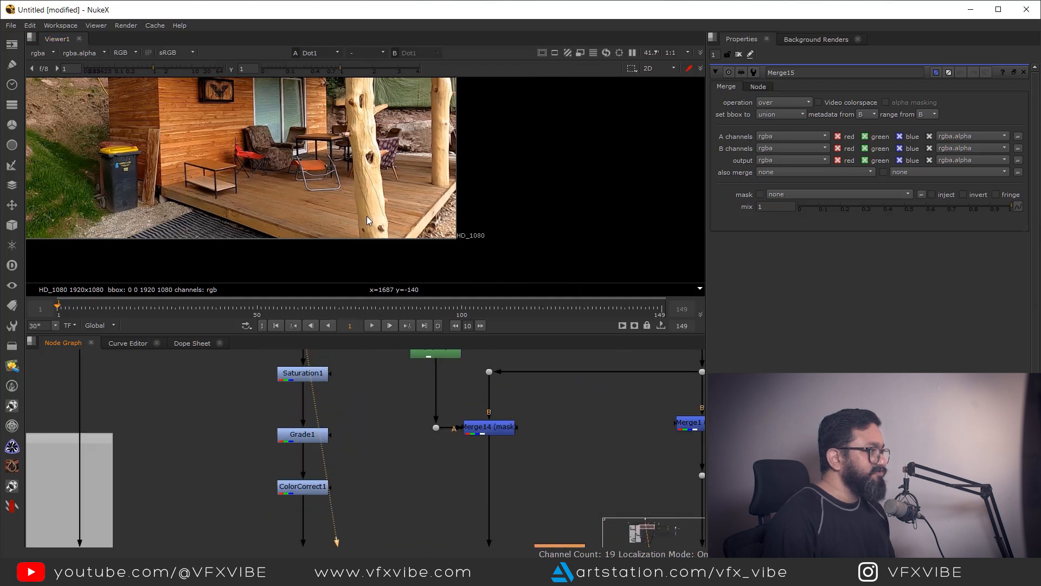
pyautogui.moveTo(359, 137); pyautogui.dragTo(364, 183)
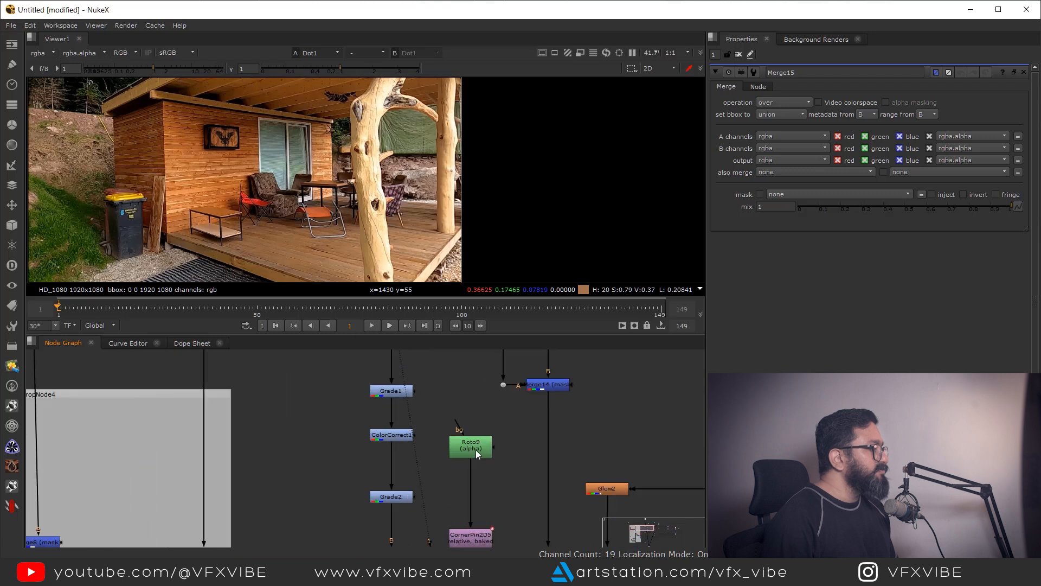
# Open Roto9 and play the alpha of CornerPin2D5 to check that the pillar matte follows the footage.
pyautogui.doubleClick(477, 445)
pyautogui.moveTo(456, 490); pyautogui.dragTo(452, 455)
pyautogui.press('1')
pyautogui.press('a')
pyautogui.click(372, 326)
pyautogui.click(372, 325)
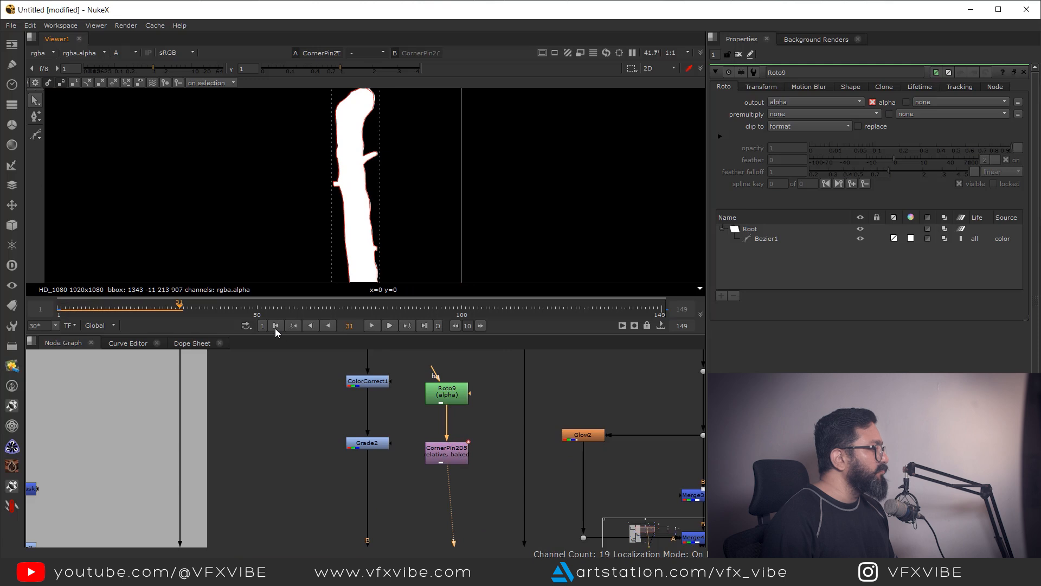
pyautogui.click(276, 325)
pyautogui.scroll(-5, 455, 423)
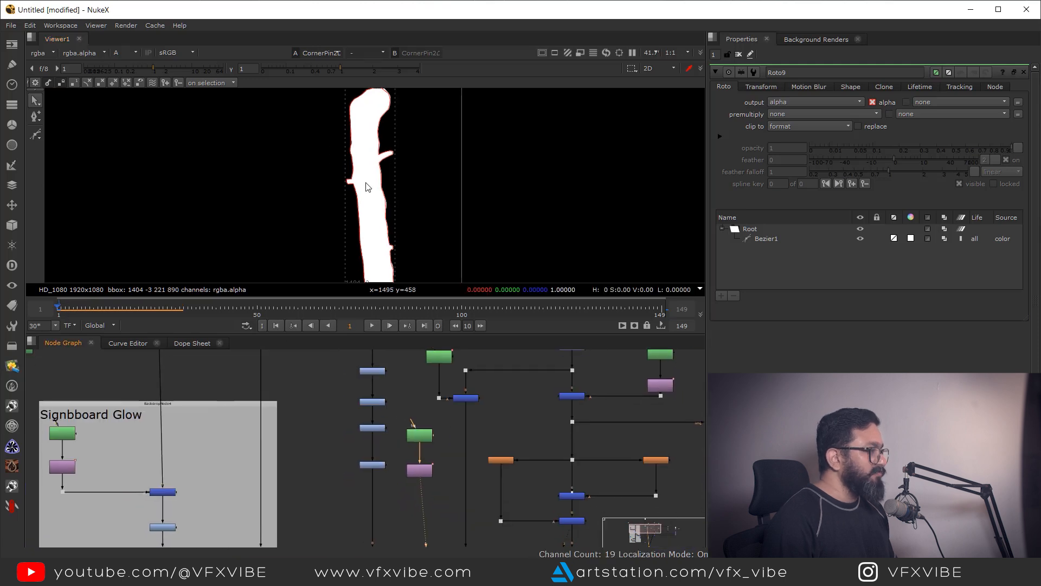
pyautogui.press('a')
# Add a Grade node below Merge14 and connect its mask input to CornerPin2D5, the tracked pillar matte.
pyautogui.scroll(3, 442, 388)
pyautogui.click(459, 381)
pyautogui.press('1')
pyautogui.click(445, 392)
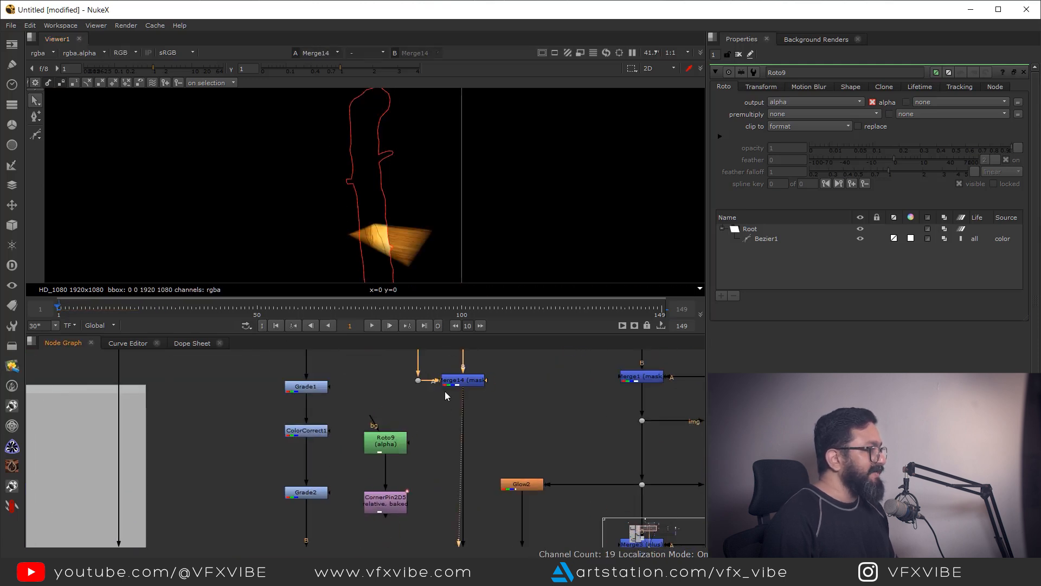
pyautogui.scroll(2, 384, 244)
pyautogui.moveTo(453, 404); pyautogui.dragTo(433, 359)
pyautogui.scroll(1, 411, 362)
pyautogui.scroll(1, 365, 240)
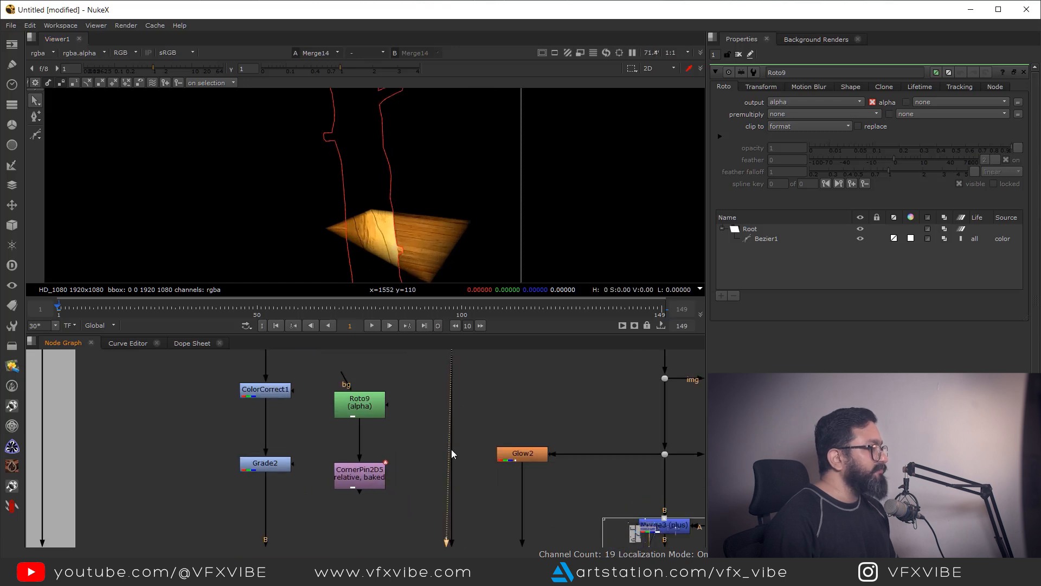
pyautogui.moveTo(476, 496); pyautogui.dragTo(456, 460)
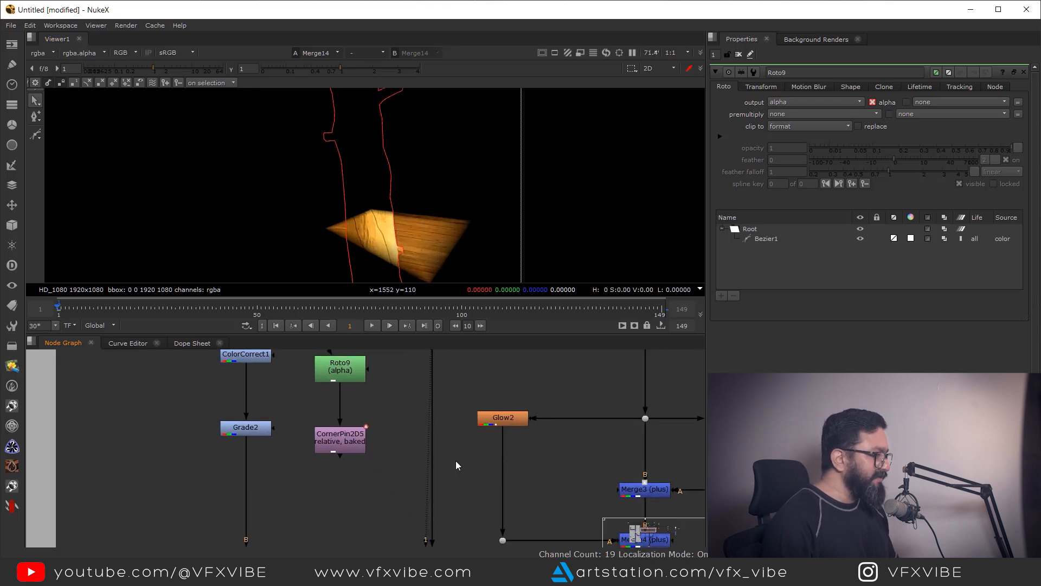
pyautogui.press('g')
pyautogui.moveTo(460, 457); pyautogui.dragTo(341, 482)
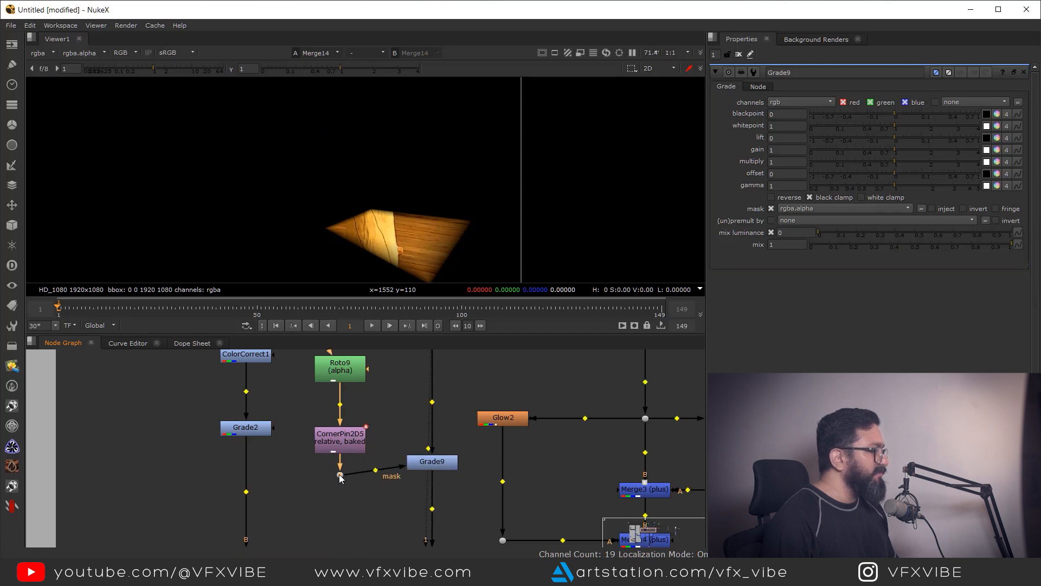
# View Grade9, set its channels to rgba and its gain to 0 to remove the warm light from the pillar.
pyautogui.click(425, 465)
pyautogui.press('1')
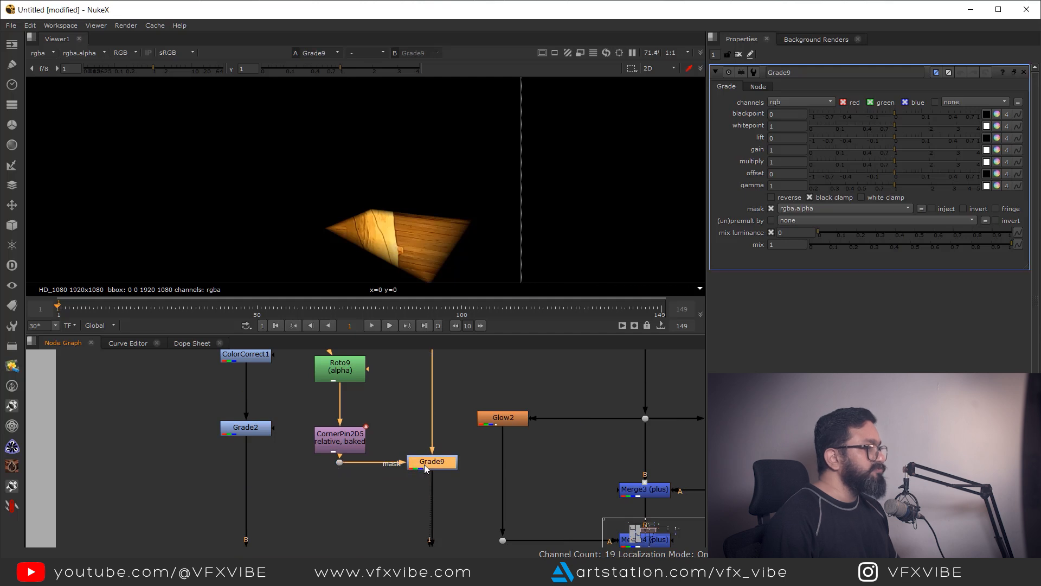
pyautogui.click(797, 102)
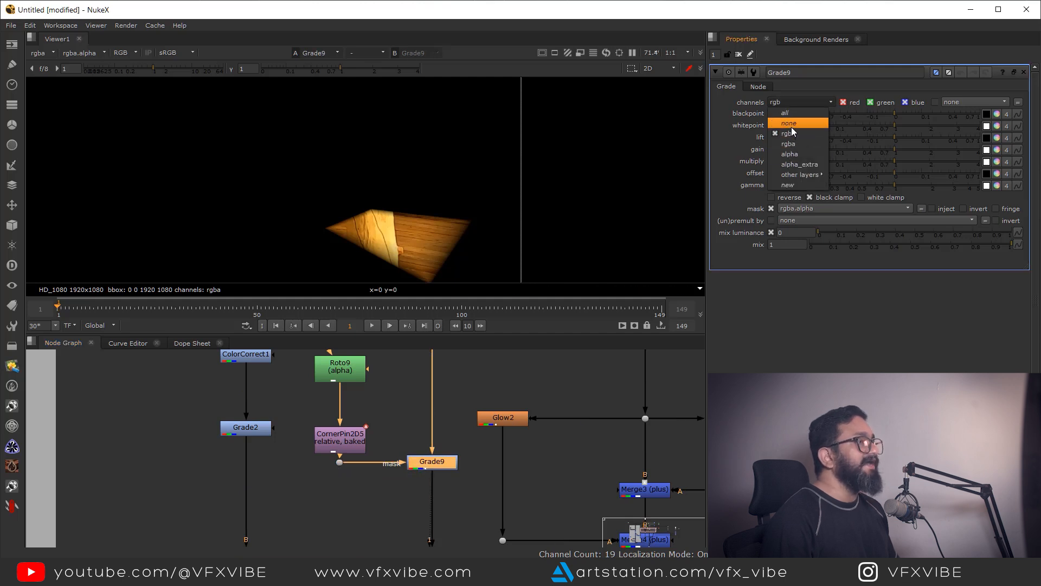
pyautogui.click(792, 145)
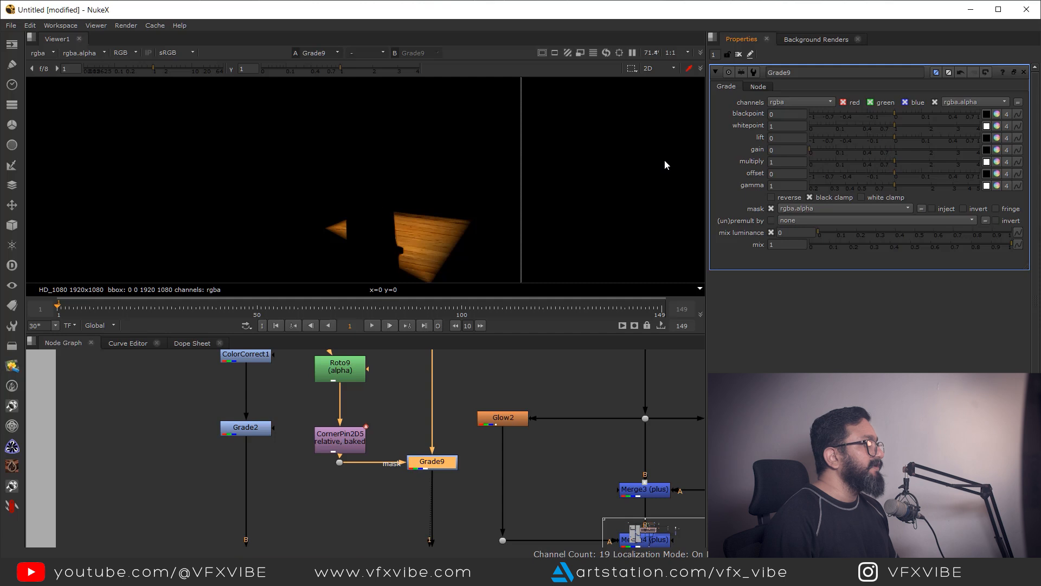
# View Merge15 and the final Merge7 composite, examining the floor light behind the pillar up close.
pyautogui.scroll(-5, 476, 482)
pyautogui.moveTo(401, 454); pyautogui.dragTo(321, 503)
pyautogui.press('1')
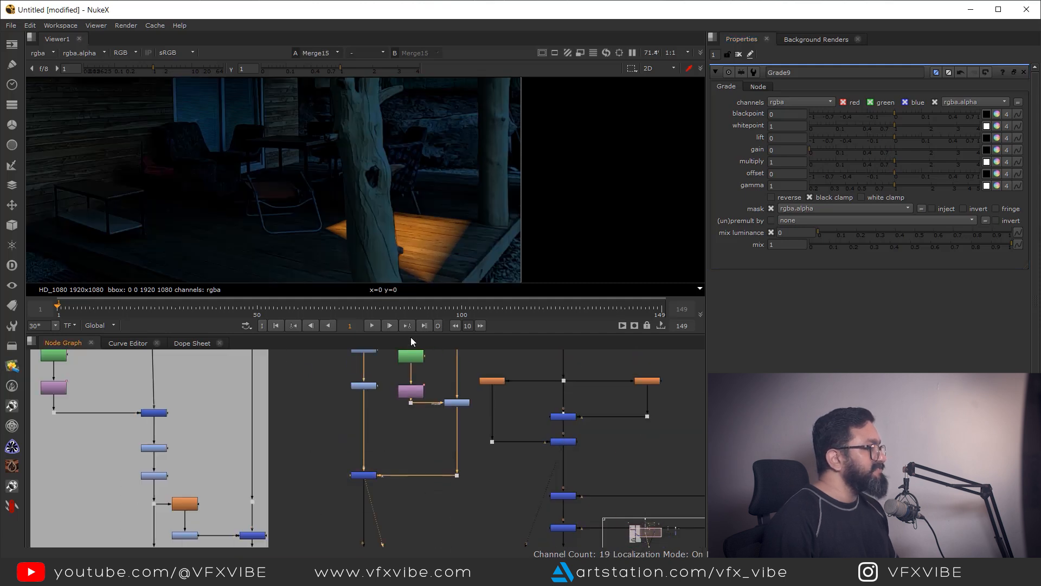
pyautogui.moveTo(389, 544); pyautogui.dragTo(430, 438)
pyautogui.scroll(-2, 389, 449)
pyautogui.press('1')
pyautogui.click(413, 499)
pyautogui.scroll(-2, 430, 439)
pyautogui.moveTo(372, 465); pyautogui.dragTo(417, 504)
pyautogui.press('1')
pyautogui.click(376, 501)
pyautogui.moveTo(329, 232); pyautogui.dragTo(334, 276)
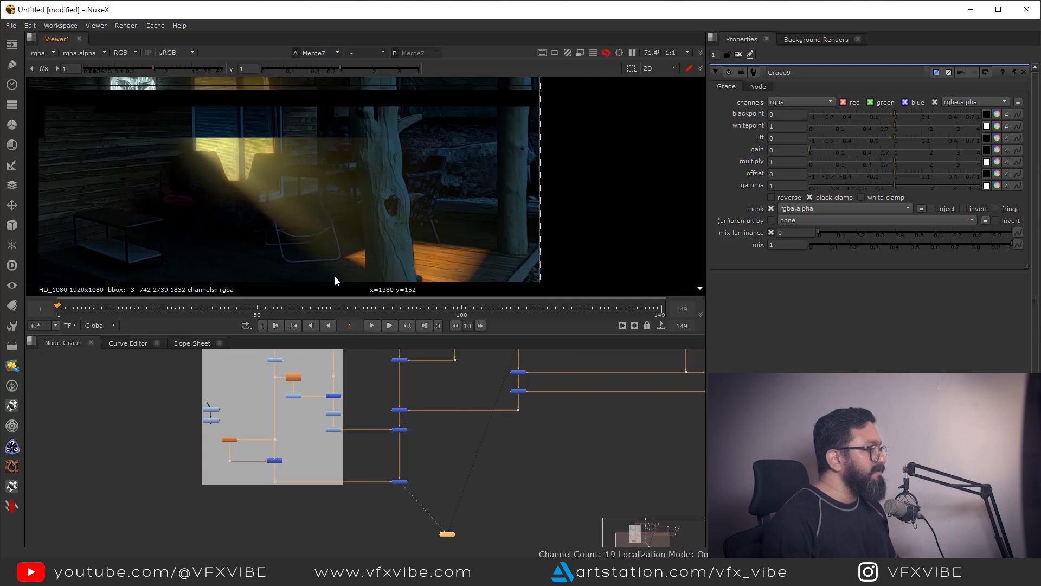
pyautogui.moveTo(437, 202); pyautogui.dragTo(409, 159)
pyautogui.scroll(3, 410, 163)
pyautogui.scroll(6, 460, 464)
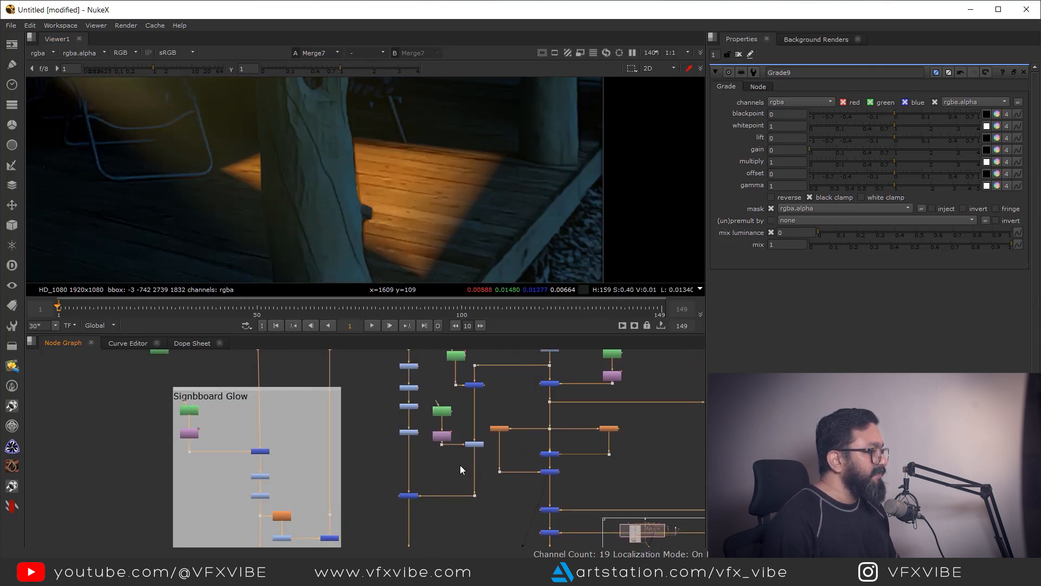
# Insert a Blur node below Roto5 and set its size to 36 to soften the floor light.
pyautogui.click(468, 452)
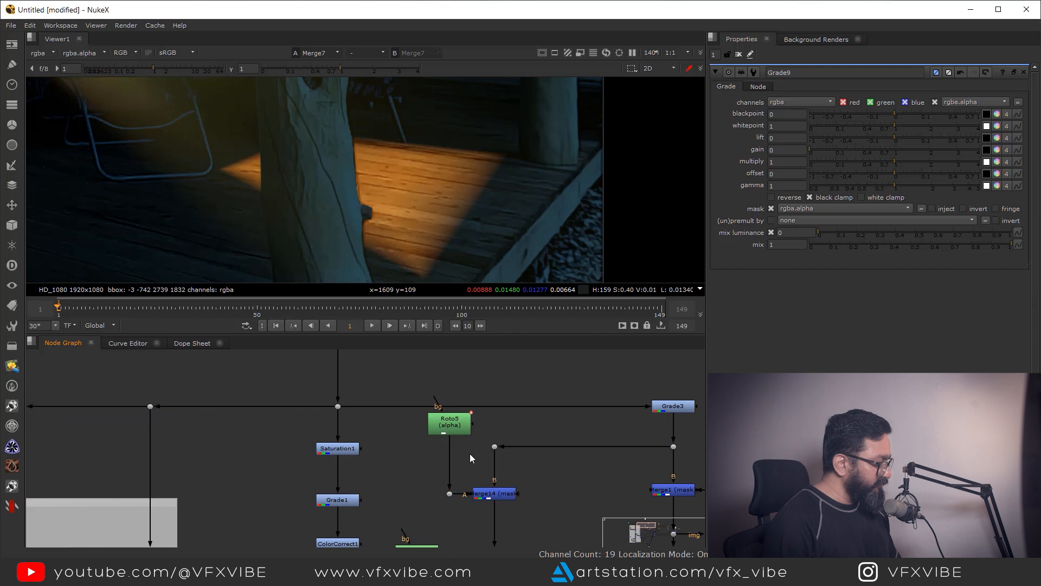
pyautogui.press('b')
pyautogui.moveTo(469, 454); pyautogui.dragTo(444, 463)
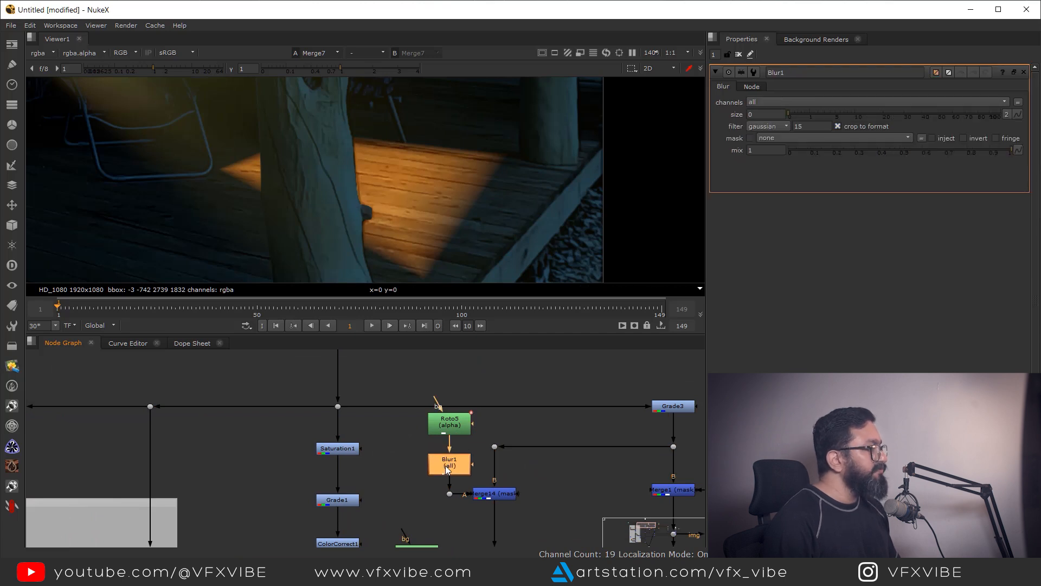
pyautogui.moveTo(790, 114); pyautogui.dragTo(919, 137)
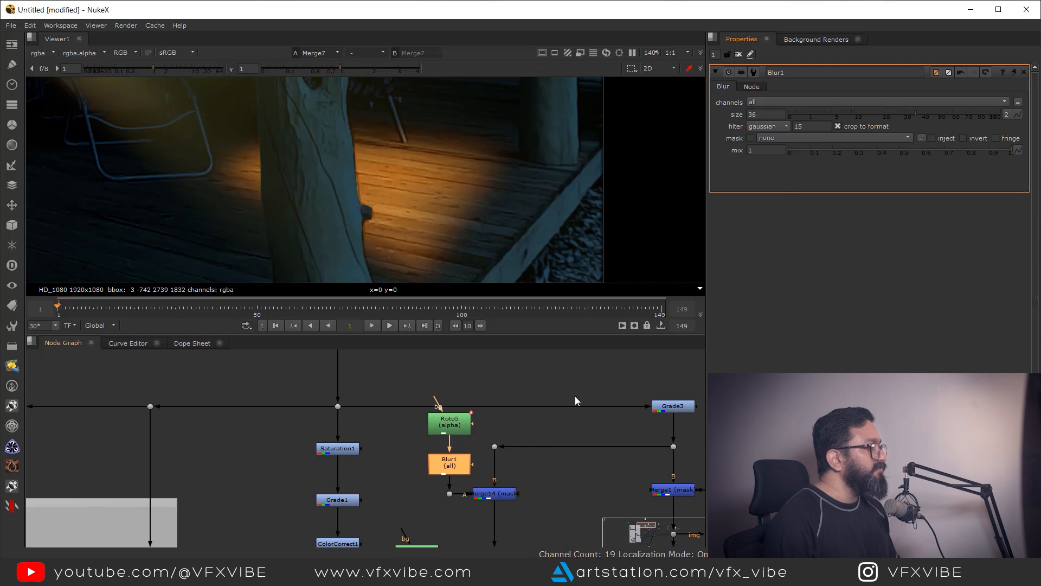
# Select the whole floor light shape in Roto5, scale it down slightly and shift it a little toward the cabin.
pyautogui.doubleClick(455, 425)
pyautogui.scroll(-3, 412, 184)
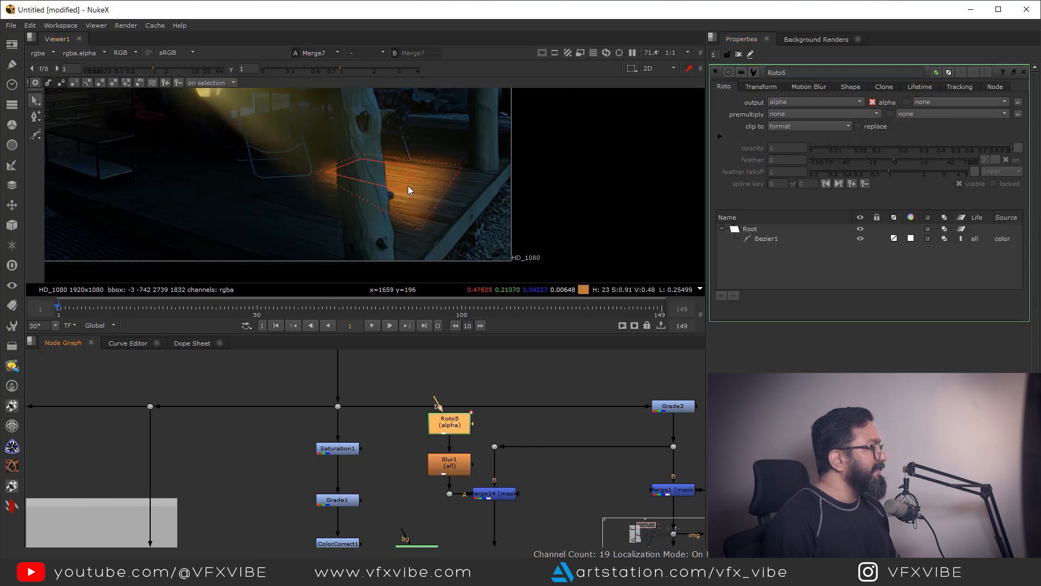
pyautogui.moveTo(283, 116); pyautogui.dragTo(498, 255)
pyautogui.scroll(2, 460, 174)
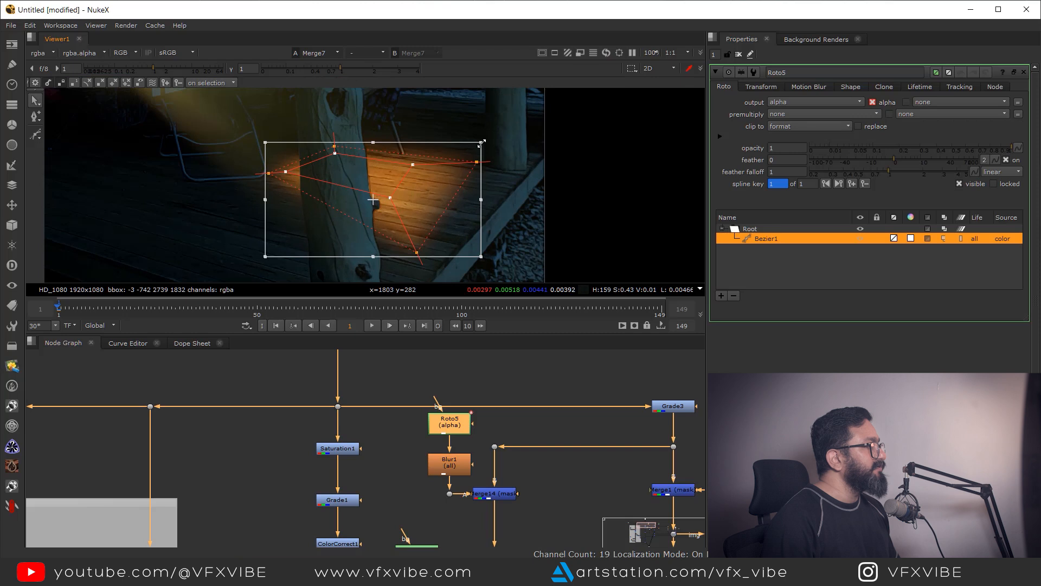
pyautogui.moveTo(476, 146); pyautogui.dragTo(465, 147)
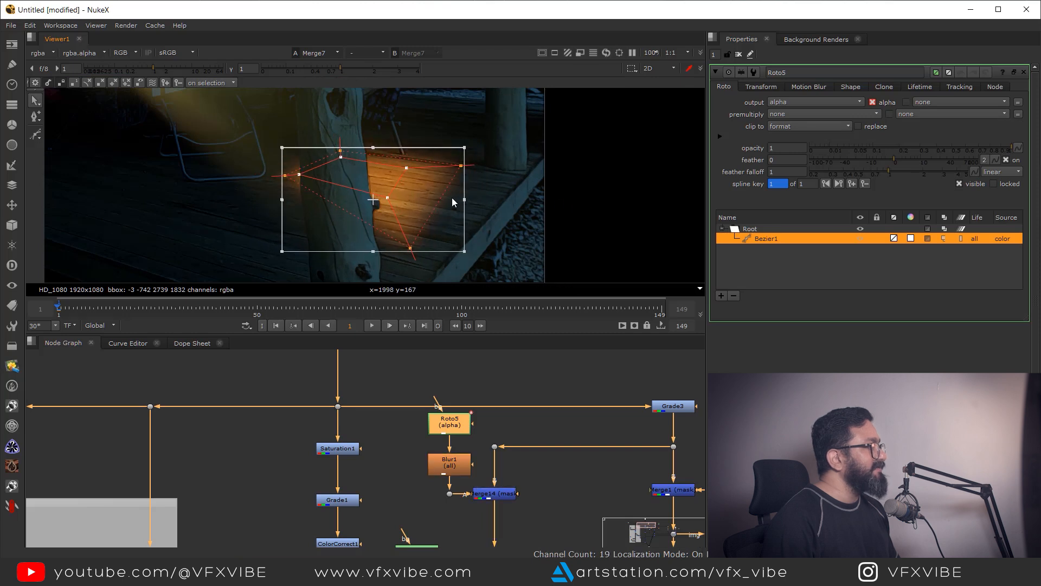
pyautogui.moveTo(373, 177); pyautogui.dragTo(367, 176)
# Lower the opacity of Roto5's floor light shape to 0.25, close its properties and check the composite.
pyautogui.moveTo(494, 468); pyautogui.dragTo(469, 415)
pyautogui.click(497, 428)
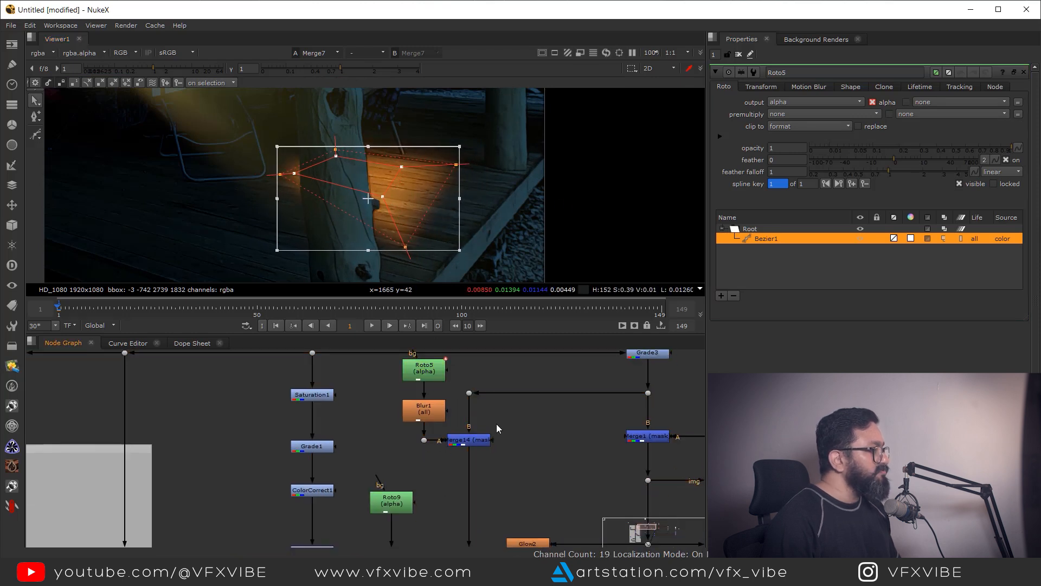
pyautogui.click(431, 367)
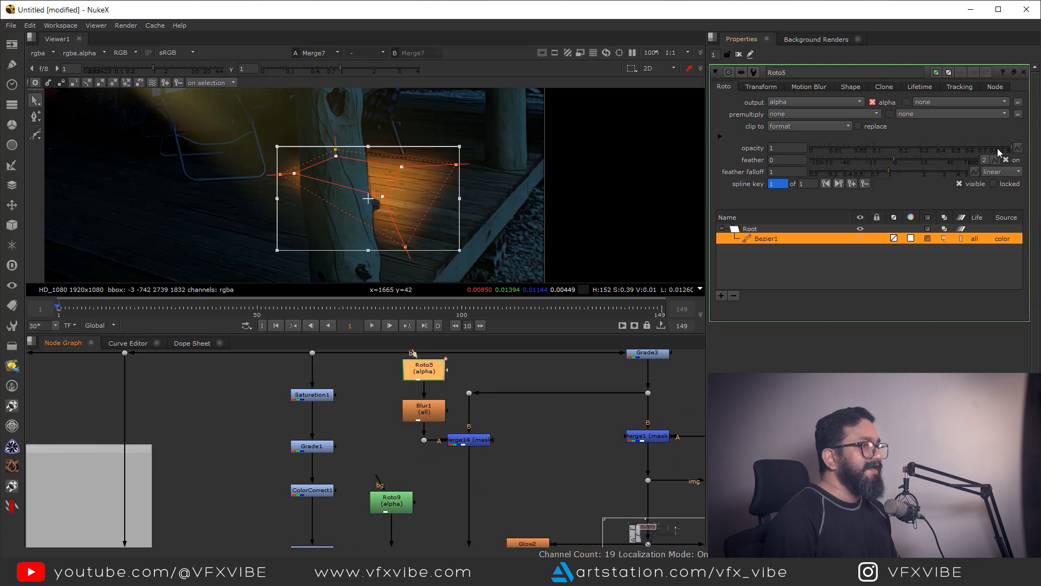
pyautogui.moveTo(993, 152); pyautogui.dragTo(911, 153)
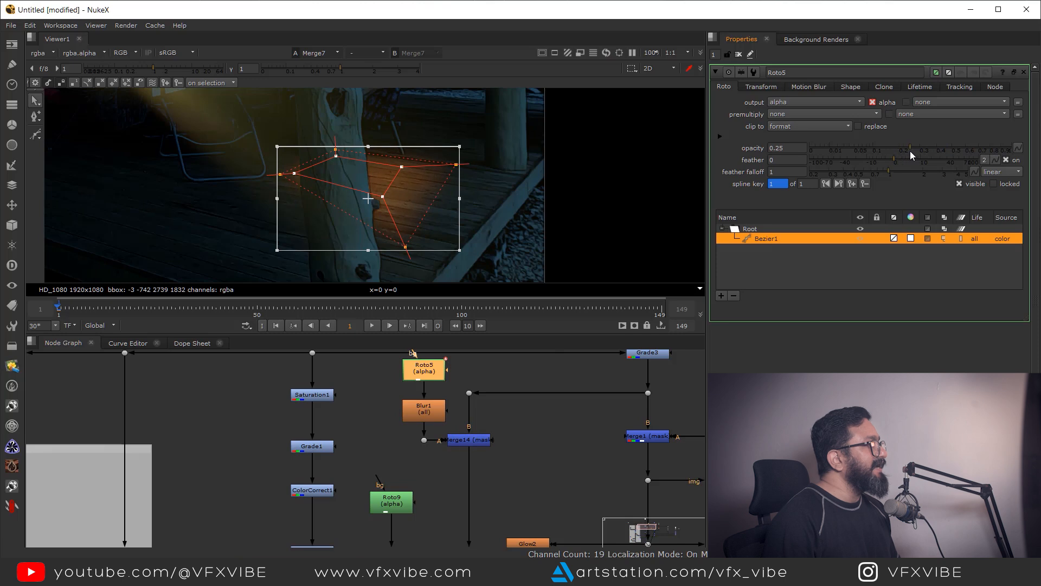
pyautogui.click(738, 54)
pyautogui.scroll(-3, 386, 220)
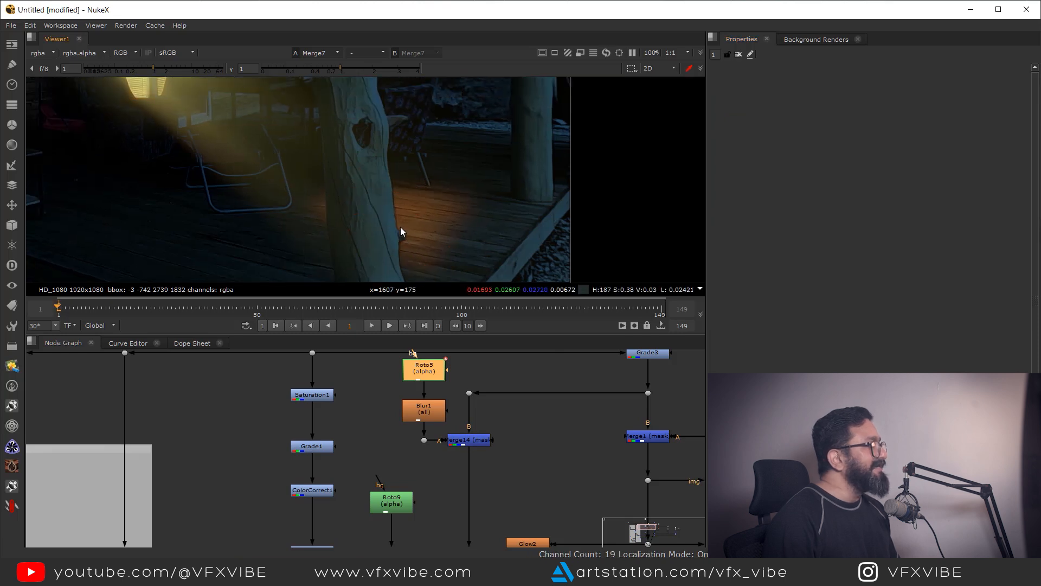
pyautogui.scroll(1, 387, 221)
pyautogui.moveTo(420, 222); pyautogui.dragTo(423, 236)
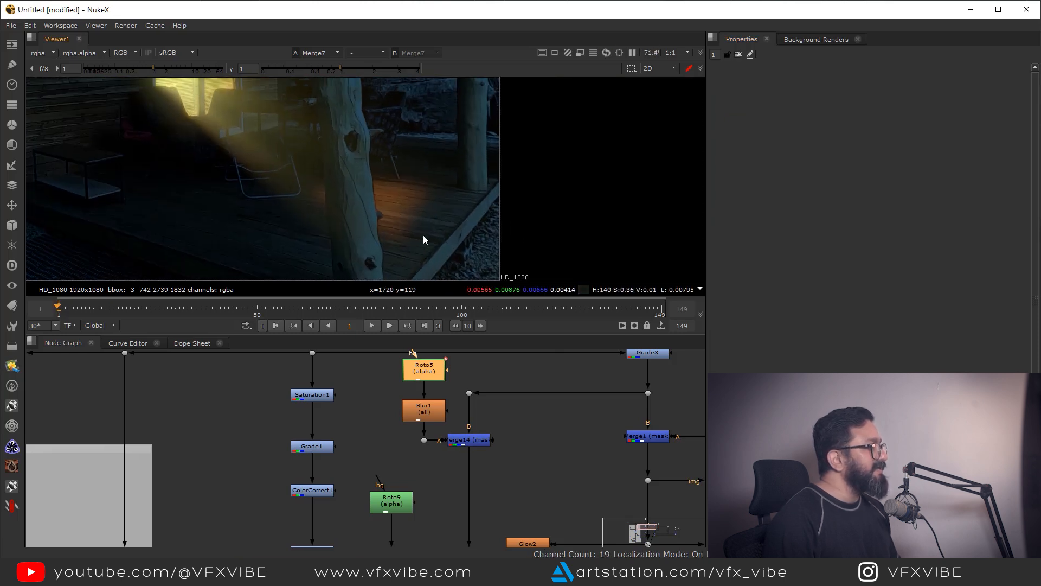
# Reshape Roto5's floor light, pulling its far feather corner farther across the deck and adjusting the points beside the pillar, then review the composite.
pyautogui.doubleClick(422, 370)
pyautogui.scroll(2, 404, 196)
pyautogui.click(379, 220)
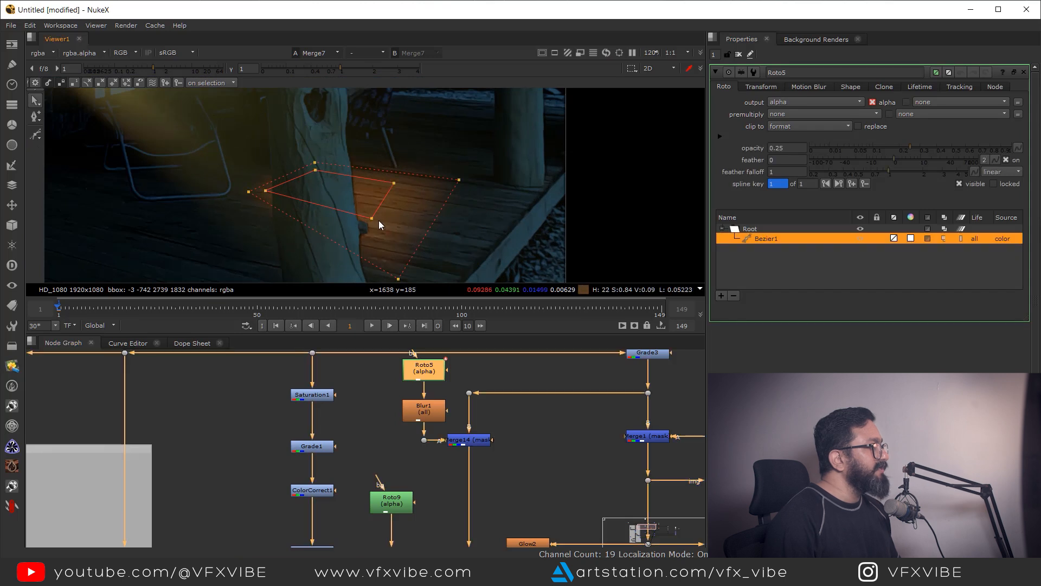
pyautogui.moveTo(395, 185); pyautogui.dragTo(478, 190)
pyautogui.moveTo(389, 272); pyautogui.dragTo(398, 275)
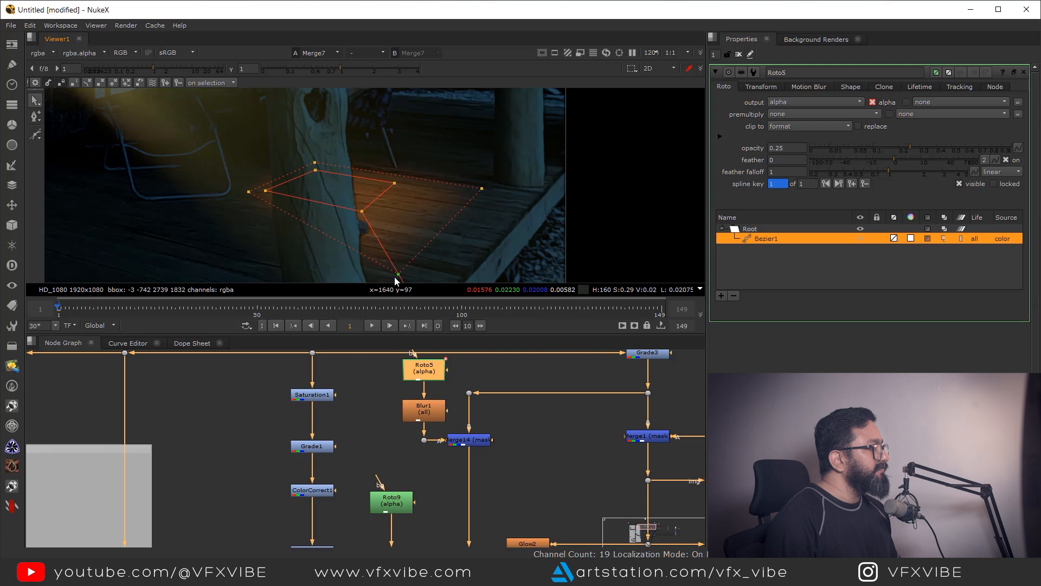
pyautogui.click(738, 54)
pyautogui.moveTo(345, 202); pyautogui.dragTo(378, 208)
pyautogui.scroll(-4, 397, 190)
pyautogui.scroll(2, 418, 207)
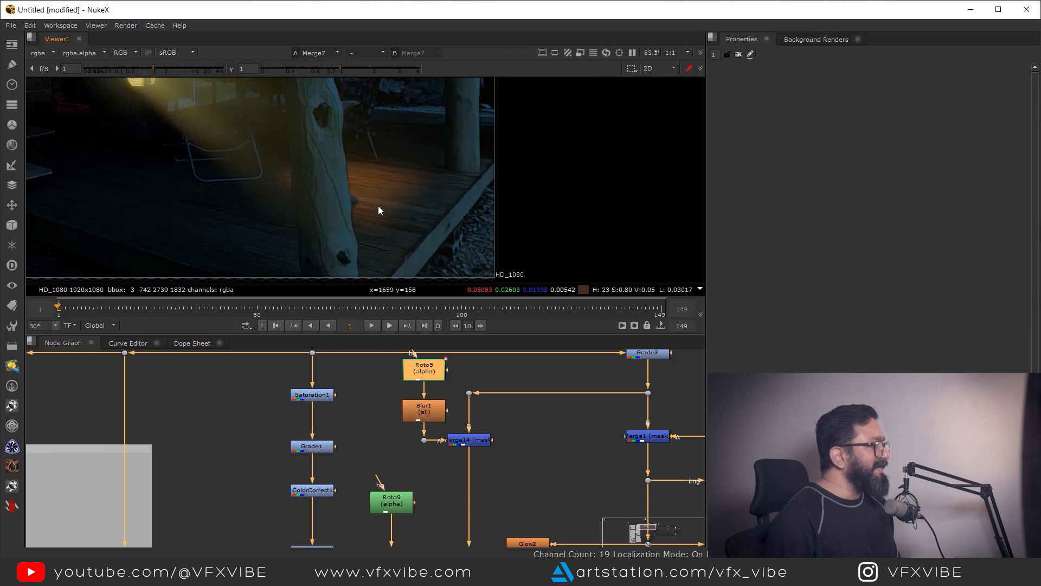
pyautogui.scroll(-3, 438, 225)
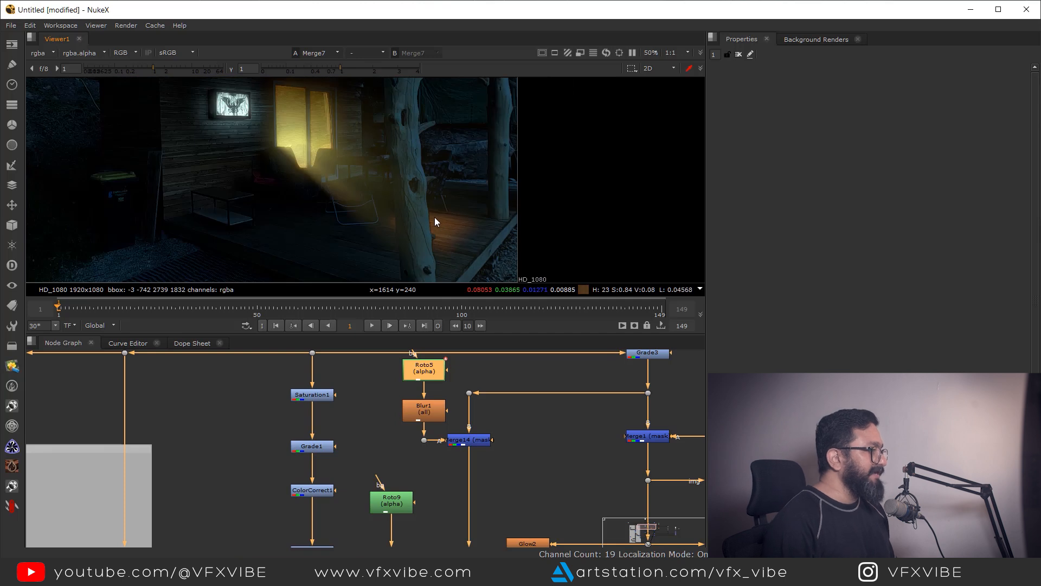
# View the door light branch at the dot below masked Merge1, insert a Grade node directly under that merge and view it.
pyautogui.scroll(-6, 411, 482)
pyautogui.scroll(-2, 359, 407)
pyautogui.scroll(2, 375, 437)
pyautogui.moveTo(356, 388); pyautogui.dragTo(355, 447)
pyautogui.scroll(2, 381, 427)
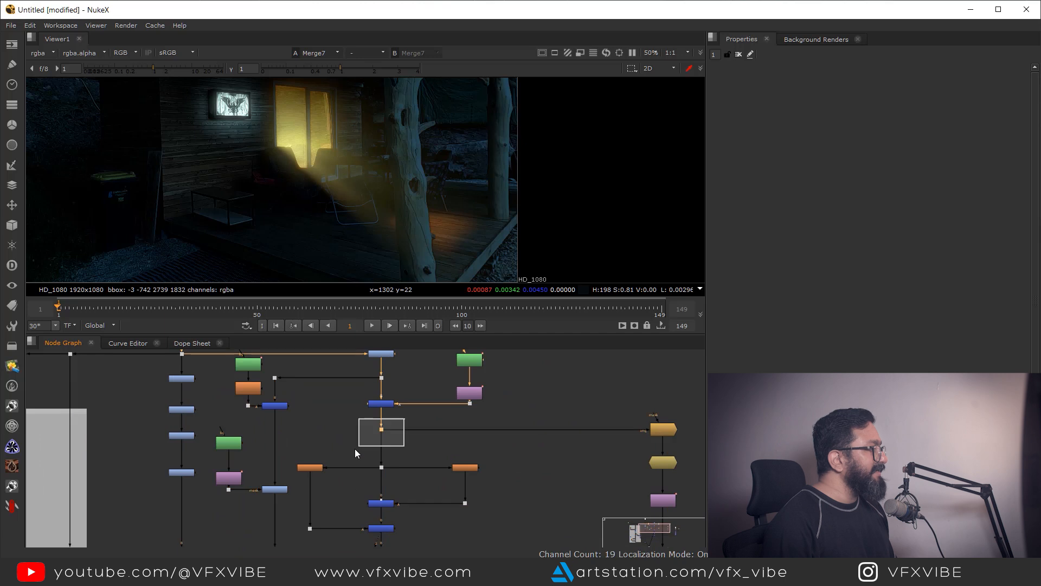
pyautogui.press('1')
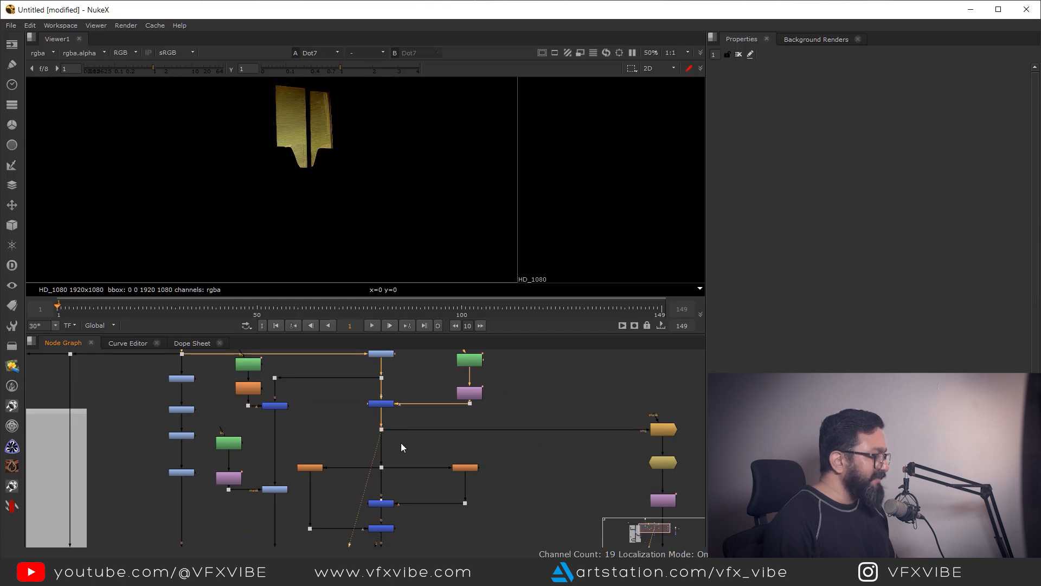
pyautogui.scroll(2, 402, 447)
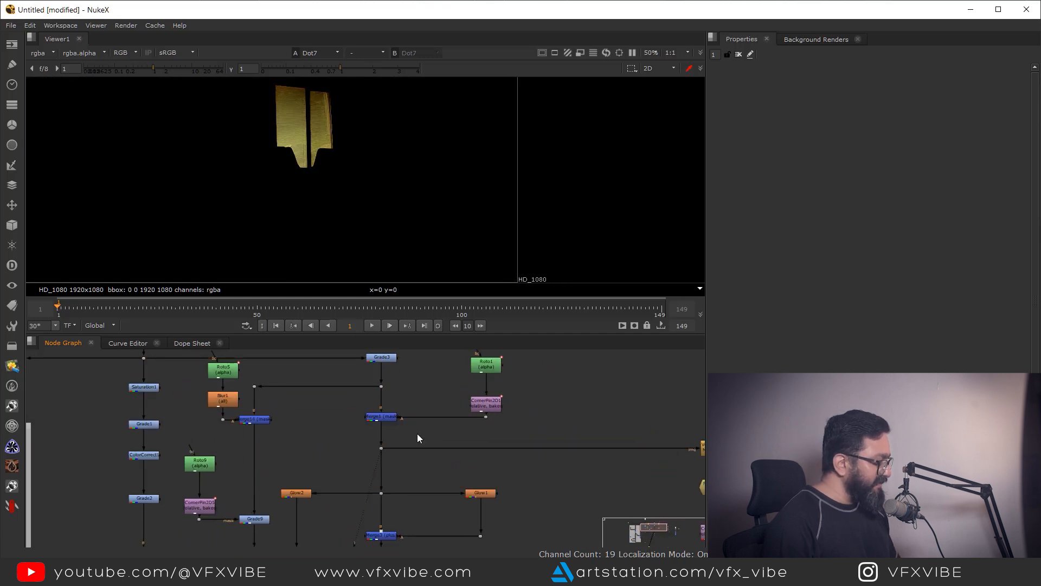
pyautogui.press('g')
pyautogui.moveTo(417, 433); pyautogui.dragTo(385, 442)
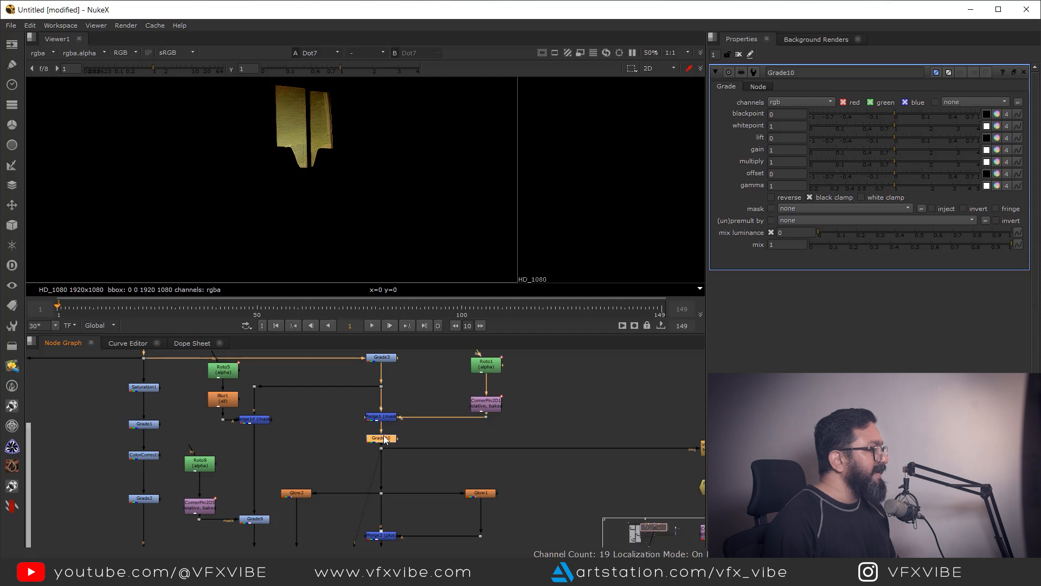
pyautogui.press('1')
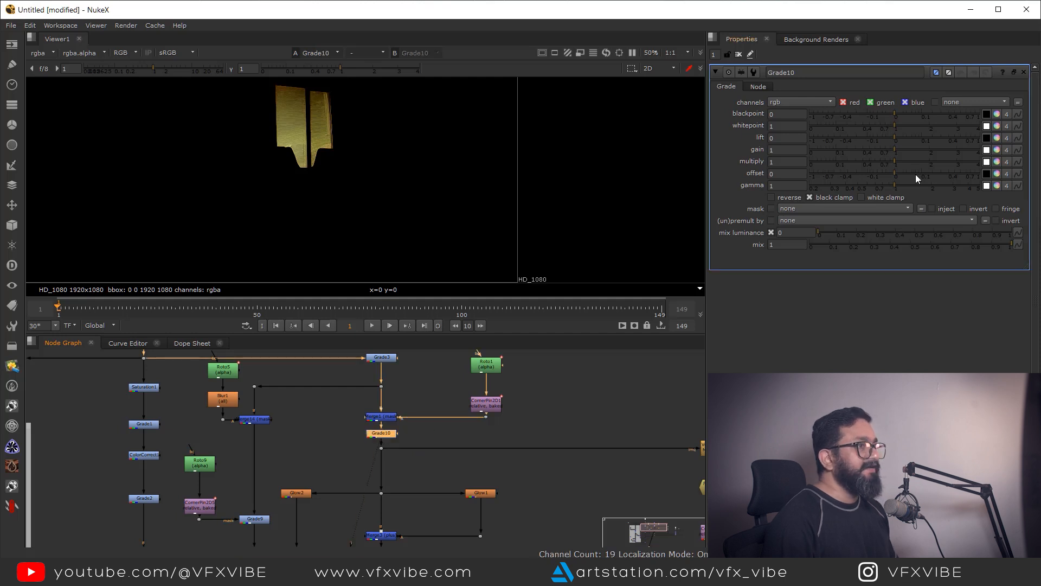
# Warm up Grade10 by tinting its gain to 1, 0.804524, 0.462346 and its gamma to 1, 0.928797, 0.728015.
pyautogui.click(996, 151)
pyautogui.moveTo(794, 427); pyautogui.dragTo(822, 404)
pyautogui.click(911, 144)
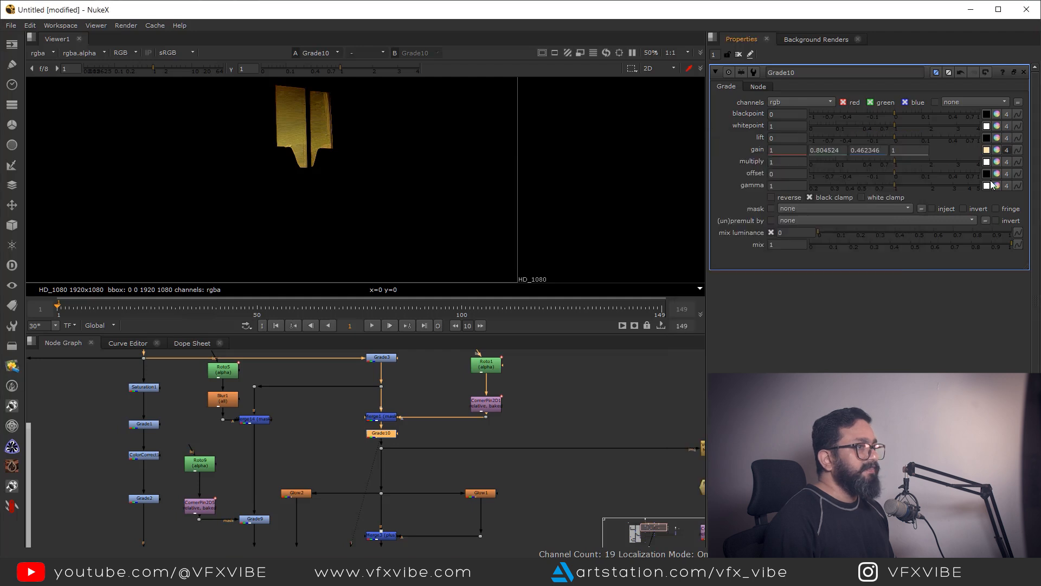
pyautogui.click(996, 186)
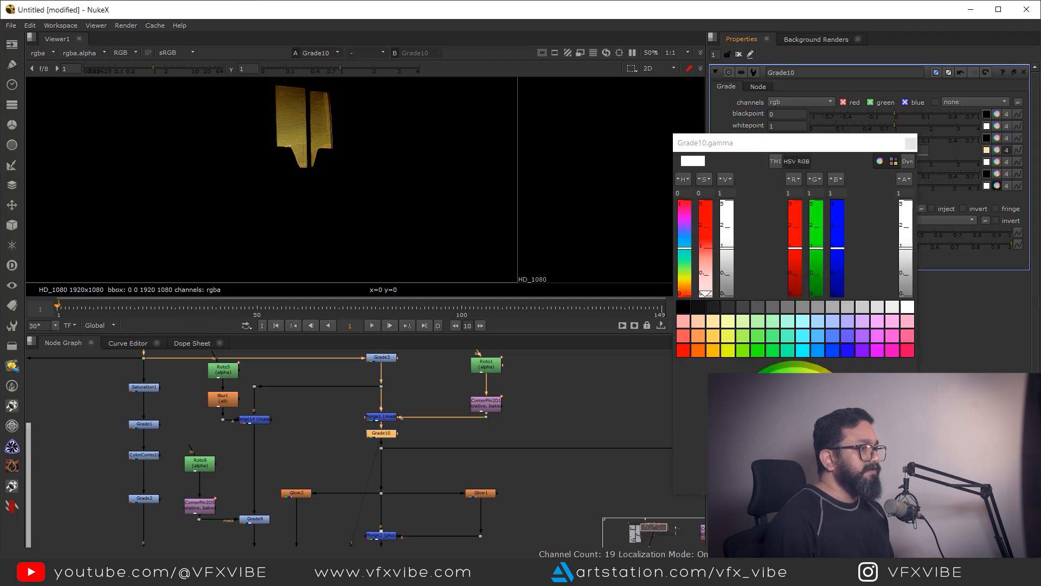
pyautogui.moveTo(795, 425); pyautogui.dragTo(806, 416)
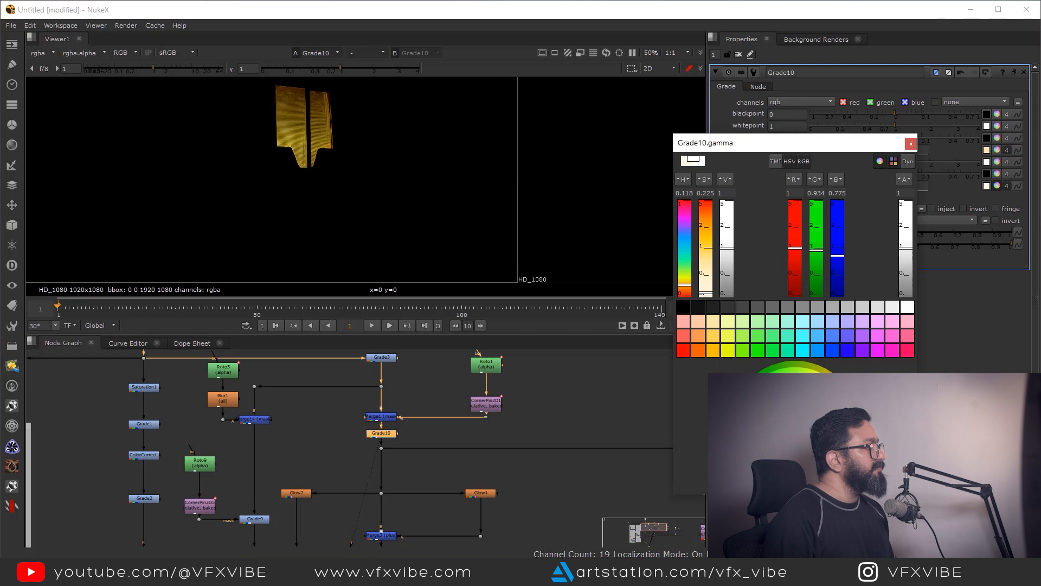
pyautogui.click(911, 144)
# View the full composite at Merge7 and check the floor light behind the pillar and the warmer door light.
pyautogui.scroll(6, 445, 468)
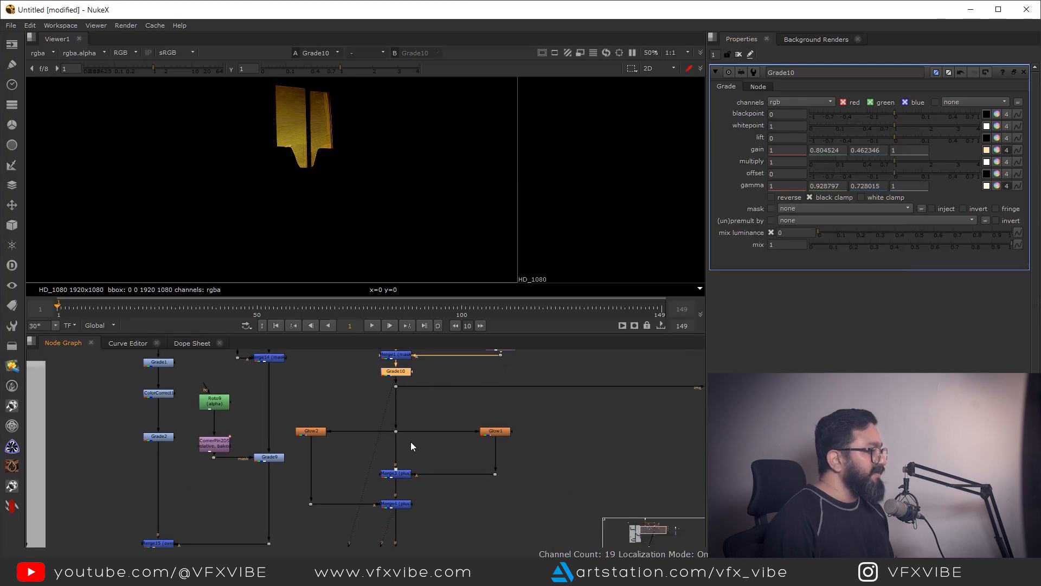
pyautogui.moveTo(289, 479); pyautogui.dragTo(398, 389)
pyautogui.keyDown('ctrl'); pyautogui.keyDown('shift'); pyautogui.click(355, 450); pyautogui.keyUp('shift'); pyautogui.keyUp('ctrl')
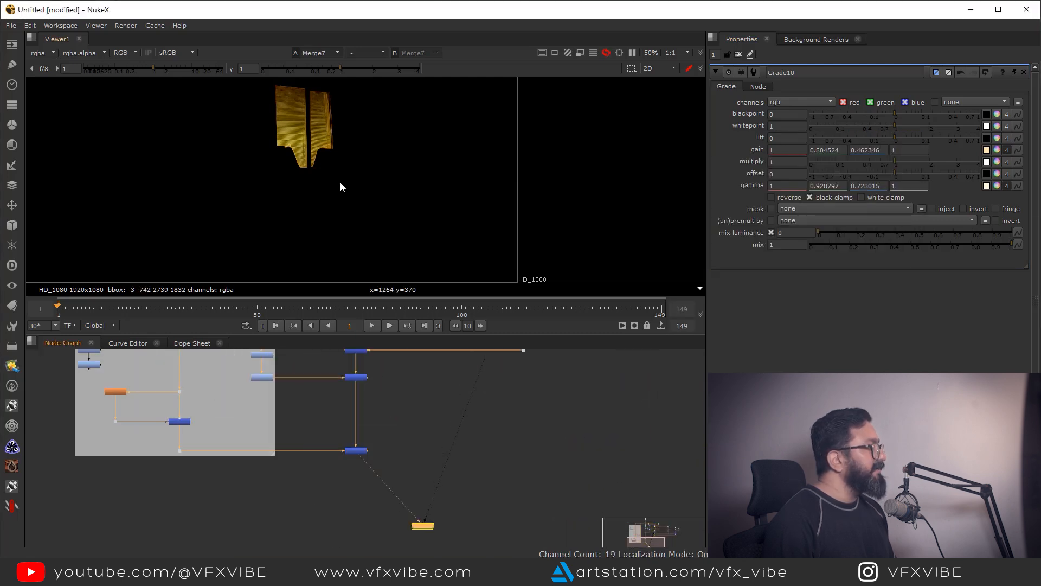
pyautogui.scroll(3, 451, 230)
pyautogui.moveTo(455, 228); pyautogui.dragTo(410, 197)
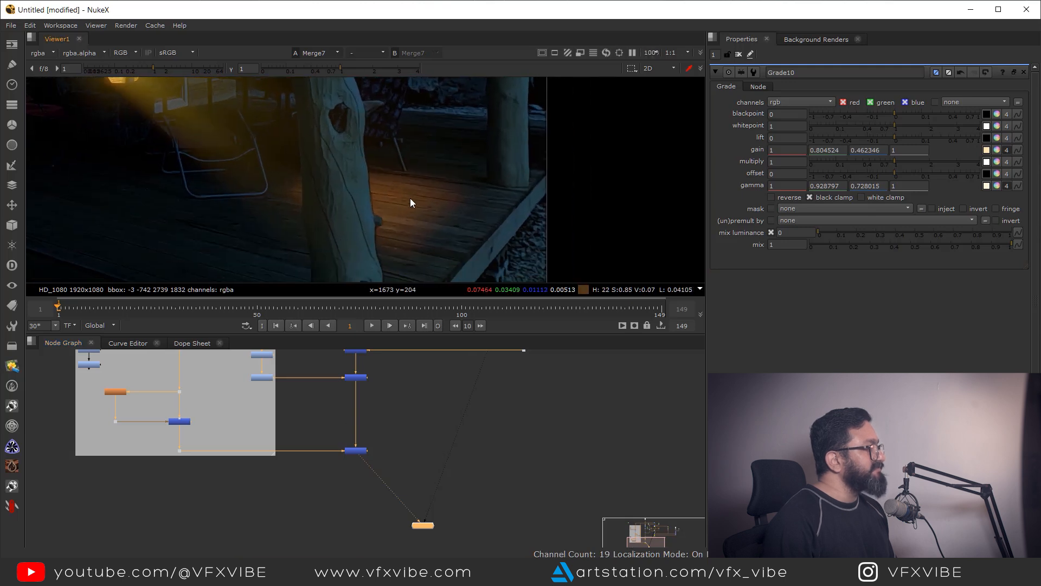
pyautogui.scroll(-3, 209, 158)
pyautogui.moveTo(193, 124); pyautogui.dragTo(321, 200)
pyautogui.scroll(2, 239, 200)
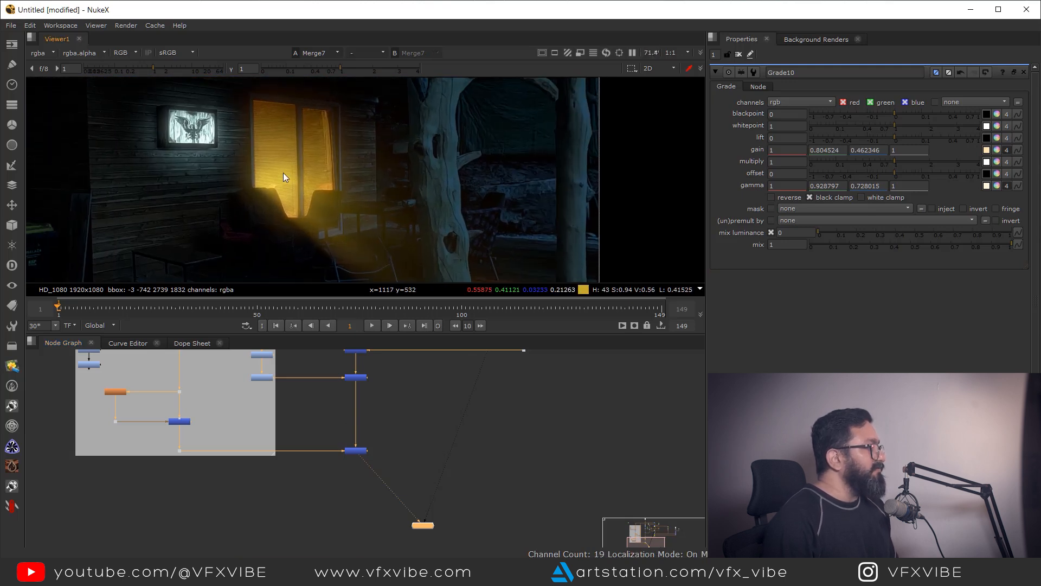
# Inspect the composite up close around the chairs, table and volumetric rays in front of the door.
pyautogui.scroll(-4, 291, 198)
pyautogui.moveTo(305, 255); pyautogui.dragTo(357, 190)
pyautogui.scroll(3, 353, 135)
pyautogui.moveTo(352, 135); pyautogui.dragTo(370, 164)
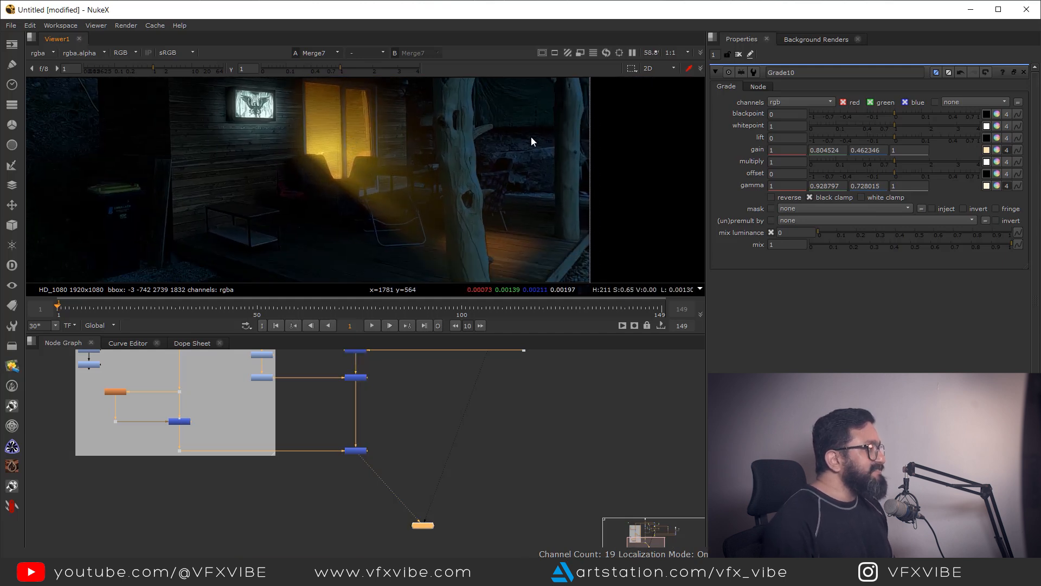
pyautogui.scroll(3, 407, 202)
pyautogui.moveTo(460, 210); pyautogui.dragTo(383, 181)
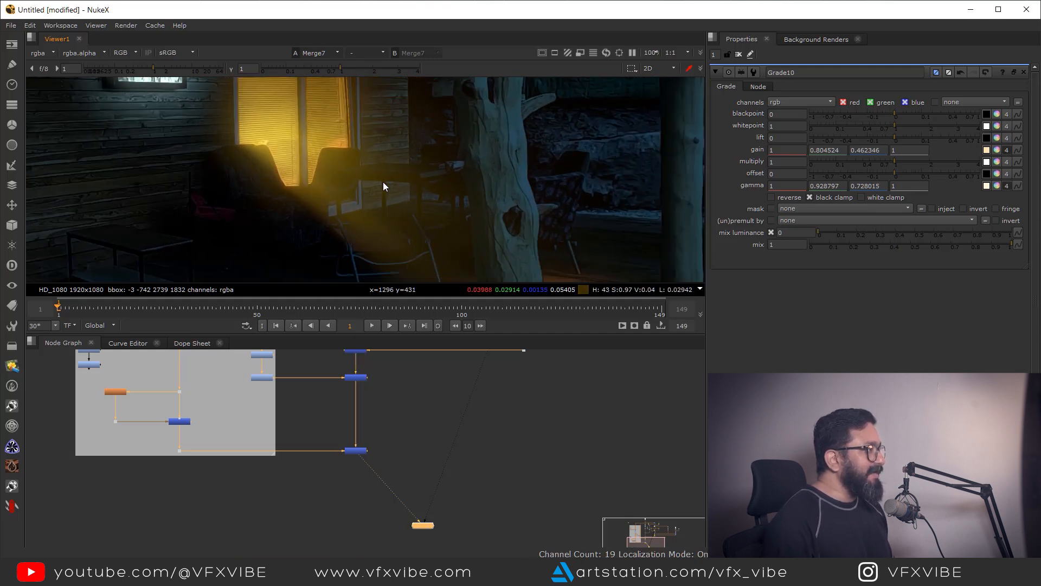
pyautogui.scroll(3, 395, 174)
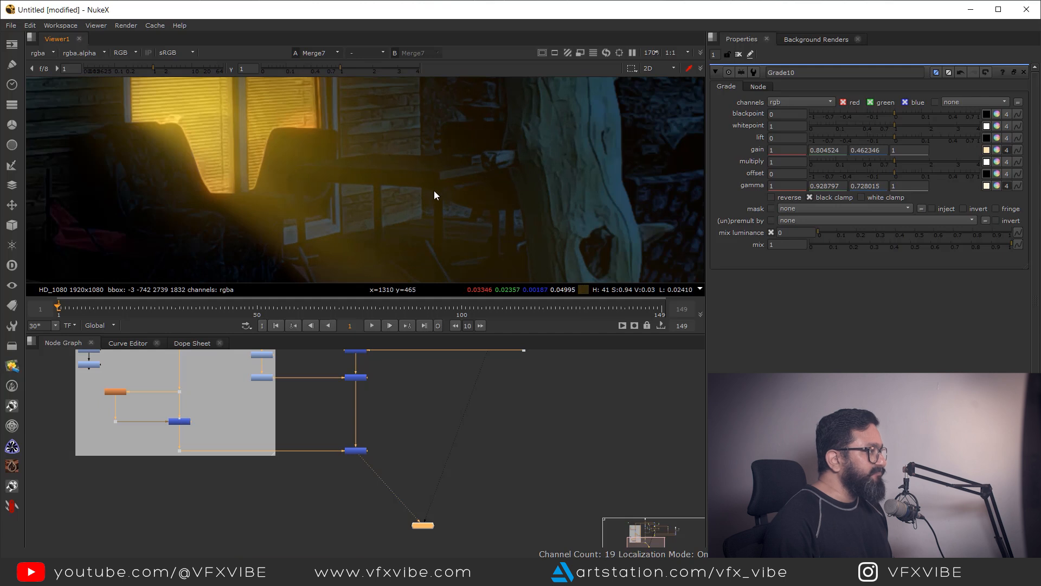
pyautogui.scroll(2, 361, 184)
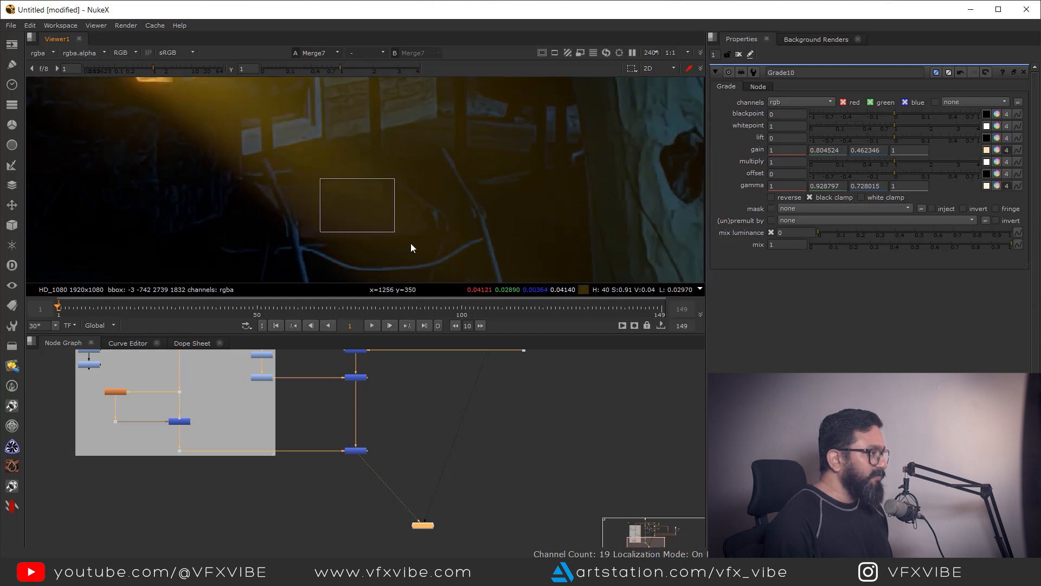
pyautogui.scroll(-3, 424, 467)
# Switch to the Day to Night.nk script and look over its node graph between the Sky Patch and Window_Light groups.
pyautogui.moveTo(425, 471); pyautogui.dragTo(428, 547)
pyautogui.moveTo(419, 504); pyautogui.dragTo(371, 450)
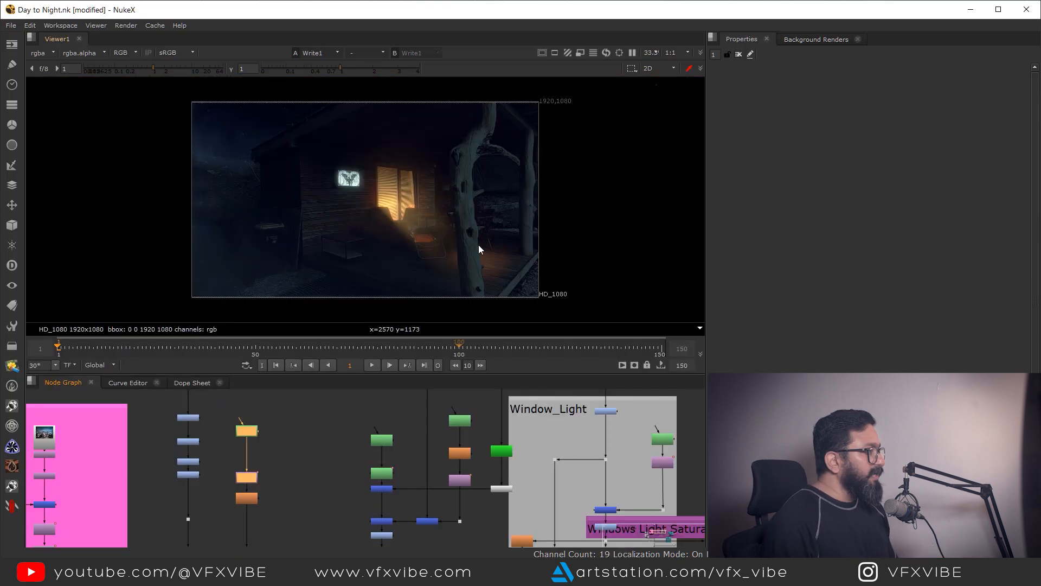
pyautogui.moveTo(405, 461); pyautogui.dragTo(481, 422)
pyautogui.scroll(-3, 438, 456)
pyautogui.moveTo(428, 483); pyautogui.dragTo(379, 474)
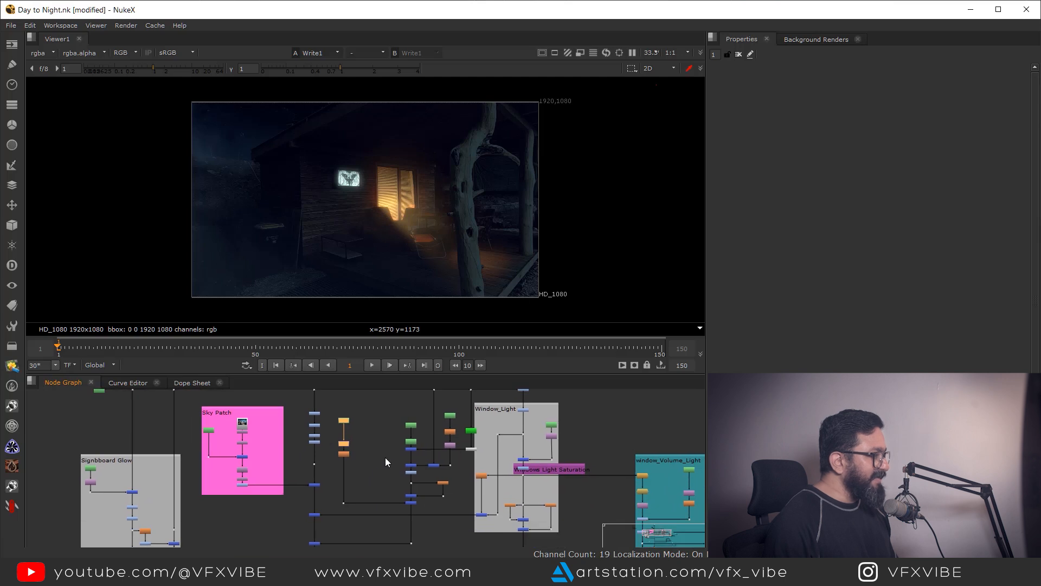
pyautogui.scroll(3, 391, 454)
pyautogui.scroll(-3, 428, 458)
pyautogui.moveTo(444, 467); pyautogui.dragTo(421, 428)
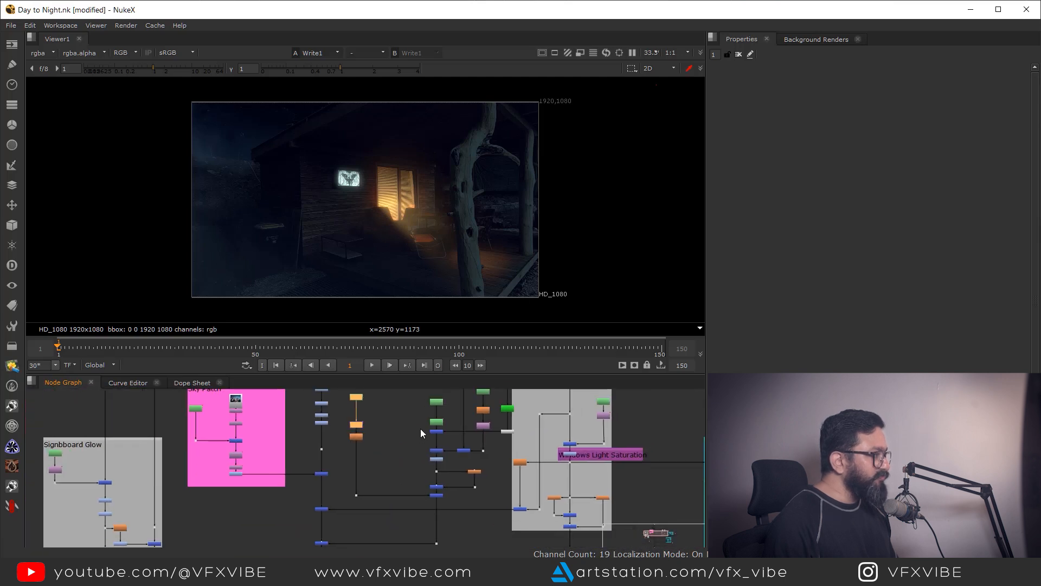
pyautogui.scroll(3, 438, 427)
# Examine the lit orange chair seat and the floor light behind the pillar in the finished composite.
pyautogui.scroll(5, 435, 216)
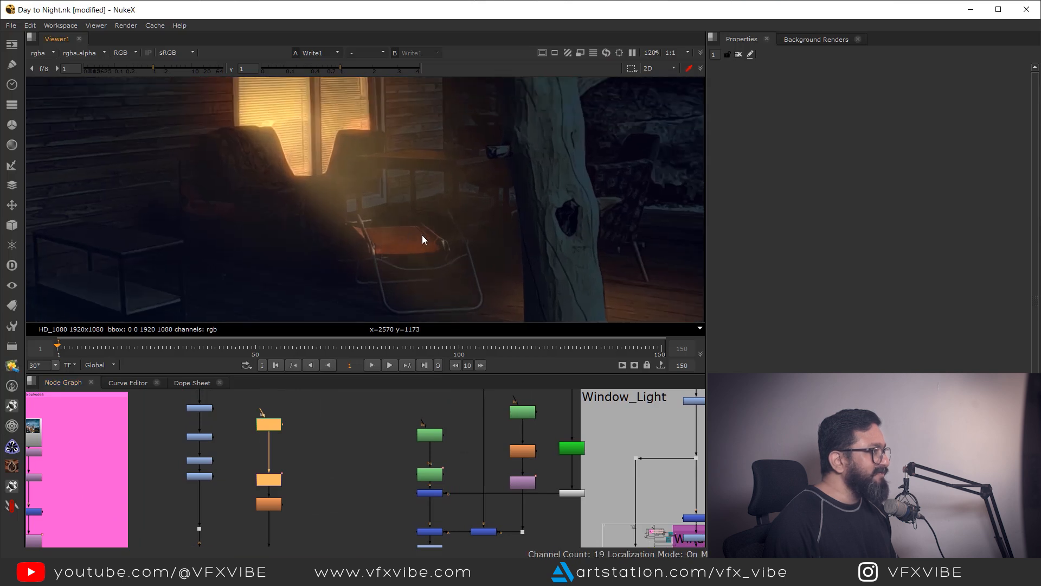
pyautogui.scroll(3, 422, 236)
pyautogui.moveTo(395, 182); pyautogui.dragTo(314, 145)
pyautogui.scroll(-3, 557, 298)
pyautogui.moveTo(501, 252); pyautogui.dragTo(455, 221)
pyautogui.moveTo(506, 454); pyautogui.dragTo(395, 436)
pyautogui.scroll(-2, 451, 433)
pyautogui.scroll(3, 395, 436)
# Open the properties of Roto11 and Roto12 and examine their shapes on the folding chair seat and the table top.
pyautogui.click(385, 445)
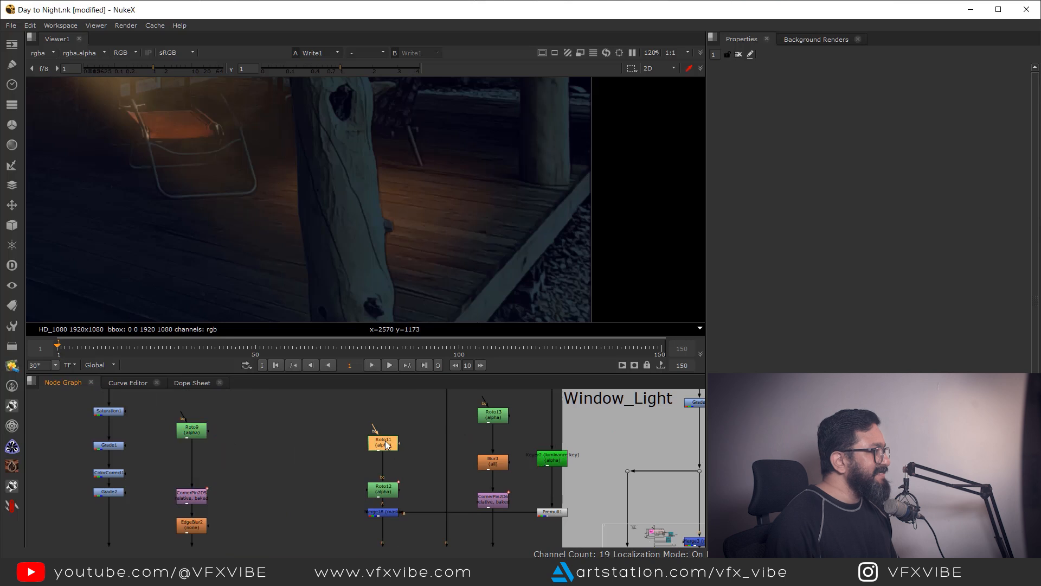
pyautogui.doubleClick(385, 444)
pyautogui.moveTo(280, 156); pyautogui.dragTo(337, 216)
pyautogui.moveTo(388, 486)
pyautogui.mouseDown()
pyautogui.moveTo(374, 436)
pyautogui.moveTo(396, 488)
pyautogui.mouseUp()
pyautogui.scroll(2, 374, 447)
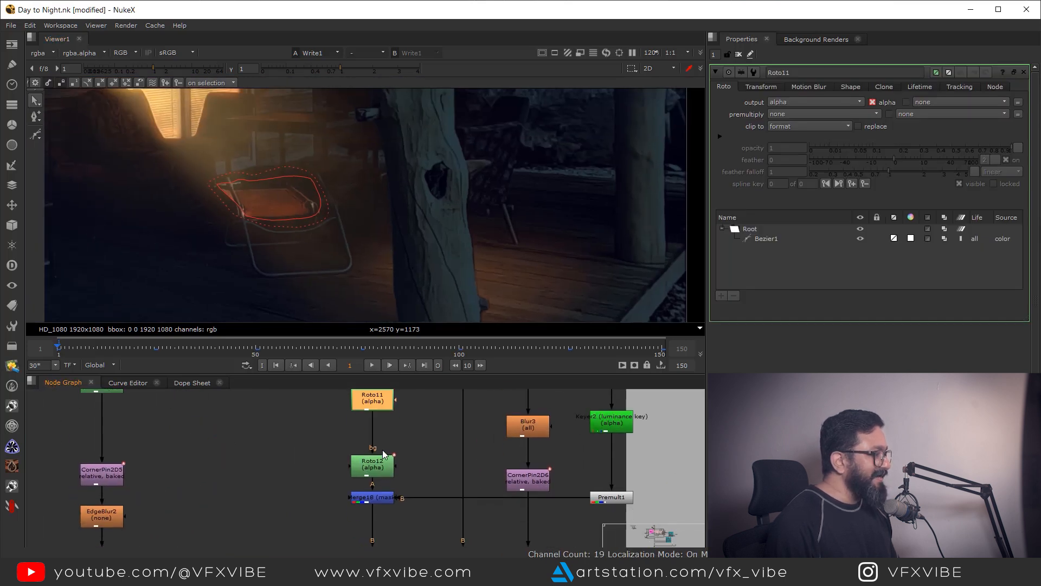
pyautogui.moveTo(383, 450); pyautogui.dragTo(382, 434)
pyautogui.doubleClick(377, 446)
pyautogui.moveTo(305, 169); pyautogui.dragTo(338, 227)
pyautogui.moveTo(377, 448); pyautogui.dragTo(363, 397)
pyautogui.scroll(2, 377, 478)
pyautogui.scroll(-3, 356, 481)
pyautogui.moveTo(356, 481); pyautogui.dragTo(343, 518)
# View the luminance-keyed daytime footage at Premult1 and inspect the chairs, table and pillar closely.
pyautogui.click(540, 417)
pyautogui.click(541, 476)
pyautogui.press('1')
pyautogui.scroll(-3, 321, 264)
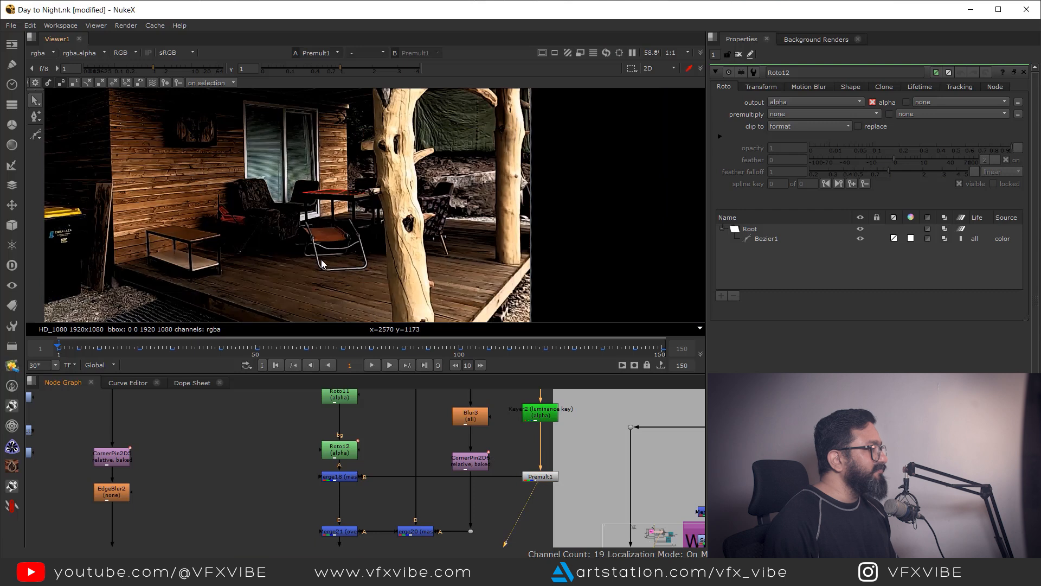
pyautogui.scroll(3, 341, 233)
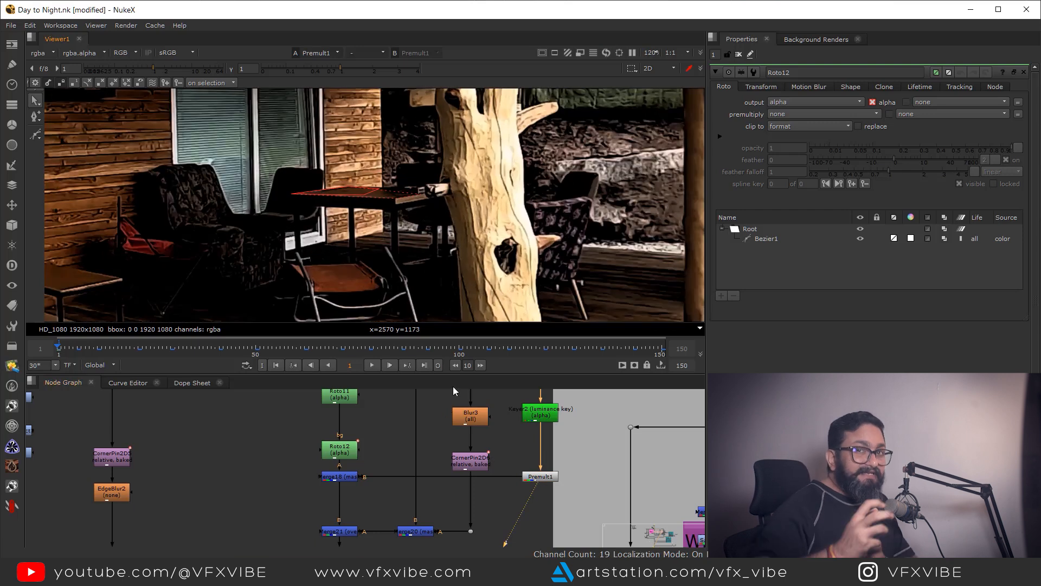
# View the roto-masked chair and table at Merge18, followed by their combination with the floor light at Merge21.
pyautogui.moveTo(412, 486); pyautogui.dragTo(349, 429)
pyautogui.click(339, 455)
pyautogui.press('1')
pyautogui.scroll(2, 358, 283)
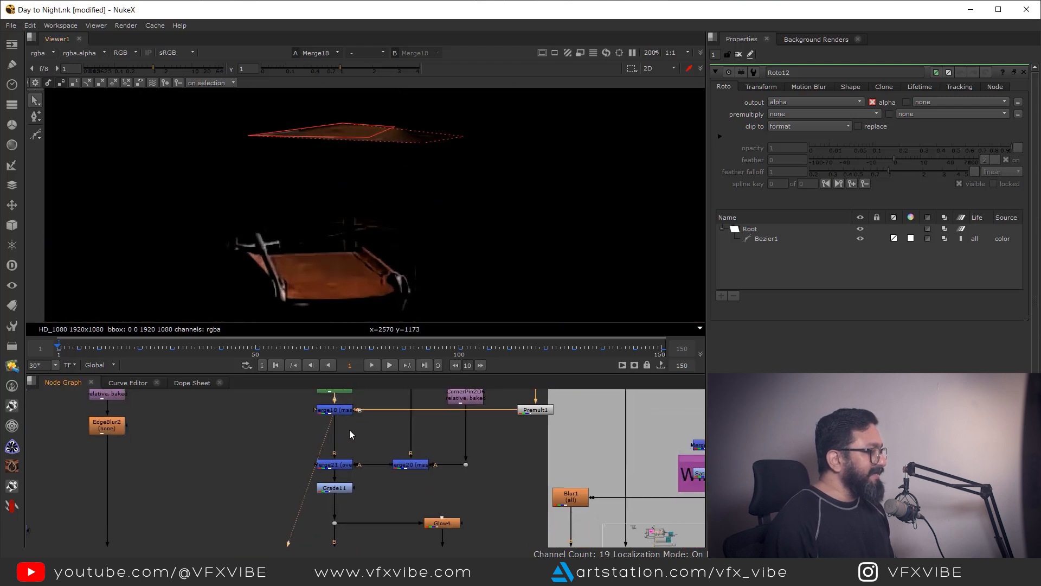
pyautogui.scroll(2, 347, 460)
pyautogui.click(341, 462)
pyautogui.press('1')
pyautogui.scroll(-5, 475, 271)
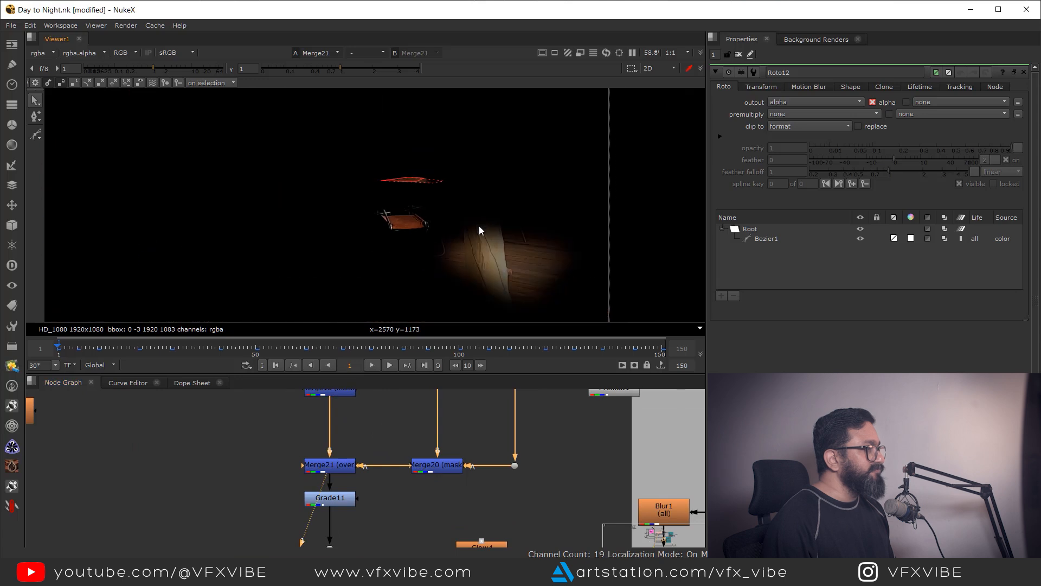
# View the color-graded light patches at Grade11 and their result with Glow4 added at Merge22.
pyautogui.moveTo(378, 493); pyautogui.dragTo(391, 452)
pyautogui.click(352, 456)
pyautogui.press('1')
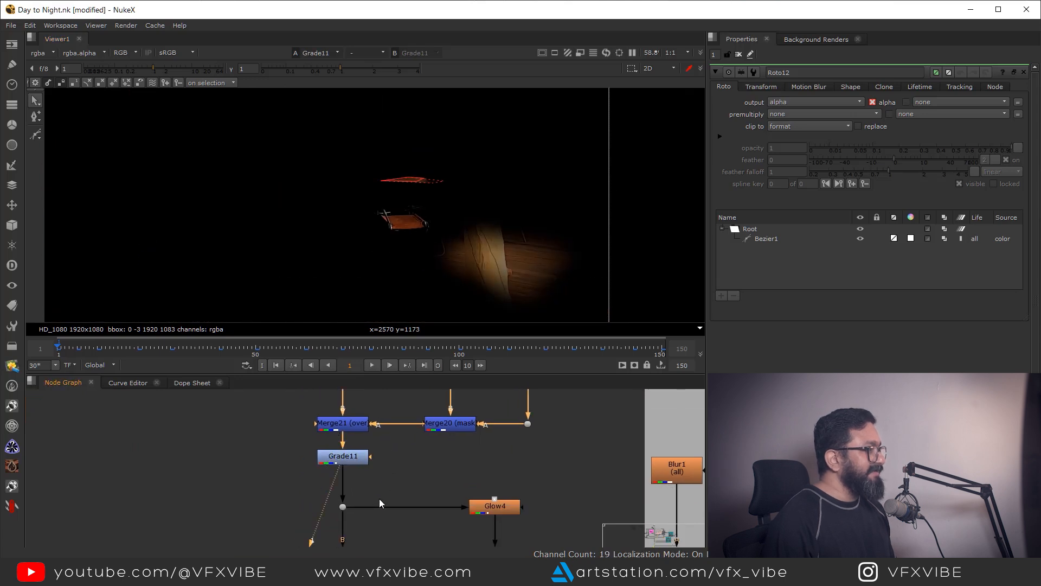
pyautogui.scroll(-2, 379, 498)
pyautogui.moveTo(374, 521); pyautogui.dragTo(409, 455)
pyautogui.click(395, 480)
pyautogui.press('1')
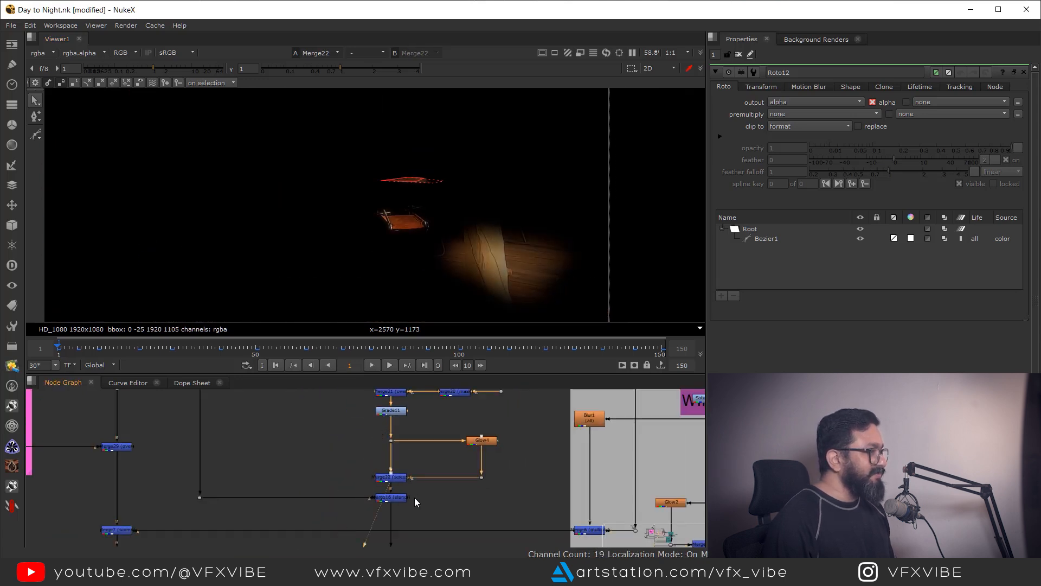
# View the stencil merge Merge16 to check how the pillar is cut out of the floor light.
pyautogui.scroll(-1, 414, 497)
pyautogui.moveTo(414, 496); pyautogui.dragTo(443, 461)
pyautogui.click(442, 461)
pyautogui.scroll(1, 441, 461)
pyautogui.press('1')
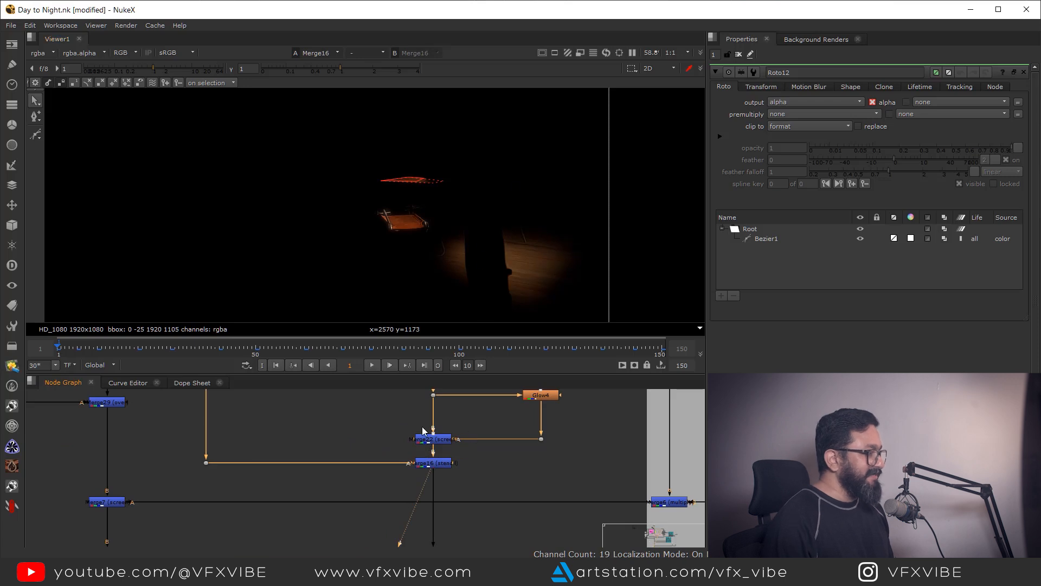
# Follow the light branch down into the main pipe and view its addition to the night scene at Merge17.
pyautogui.scroll(-2, 452, 513)
pyautogui.moveTo(451, 512); pyautogui.dragTo(460, 430)
pyautogui.scroll(1, 302, 434)
pyautogui.click(282, 414)
pyautogui.press('1')
pyautogui.moveTo(328, 466); pyautogui.dragTo(230, 508)
pyautogui.press('1')
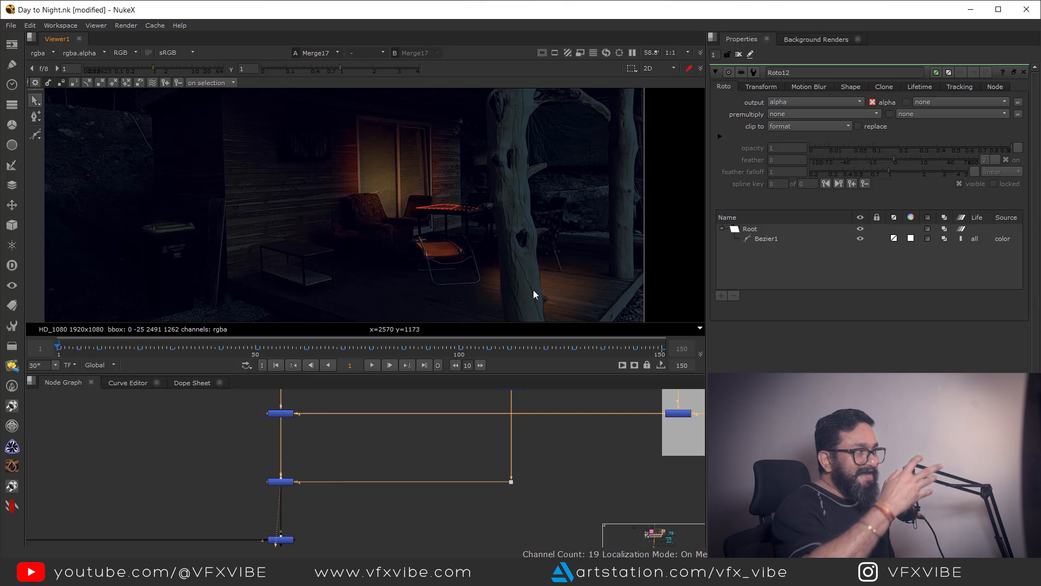
# View the next merges down the main pipe through Merge10 and frame the whole image for review.
pyautogui.scroll(-1, 409, 511)
pyautogui.moveTo(320, 539); pyautogui.dragTo(393, 457)
pyautogui.scroll(2, 392, 457)
pyautogui.click(380, 467)
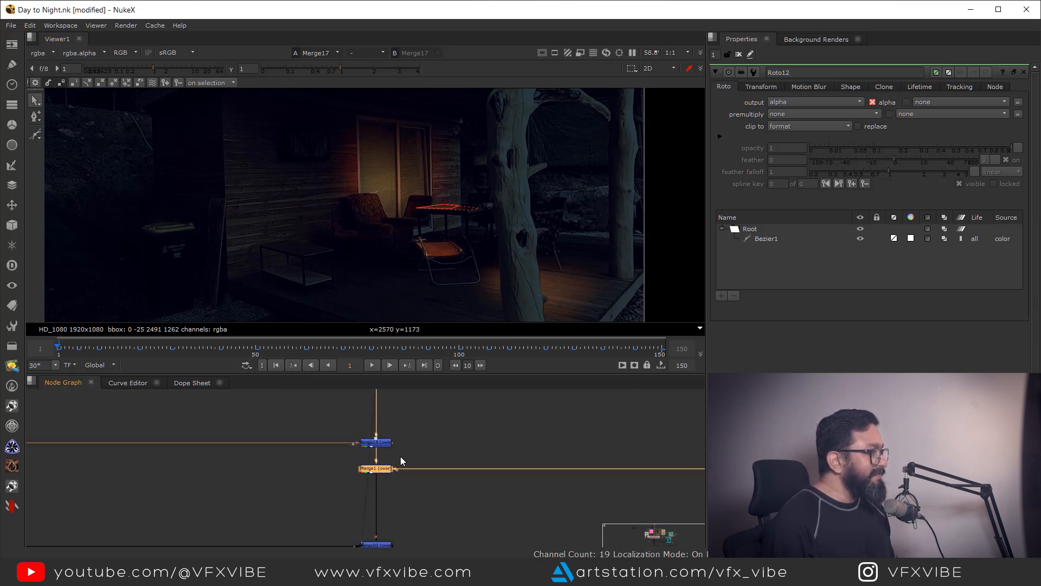
pyautogui.press('1')
pyautogui.click(400, 457)
pyautogui.press('f')
pyautogui.scroll(-3, 426, 483)
pyautogui.moveTo(424, 528); pyautogui.dragTo(356, 456)
pyautogui.scroll(2, 422, 454)
pyautogui.press('1')
pyautogui.click(356, 459)
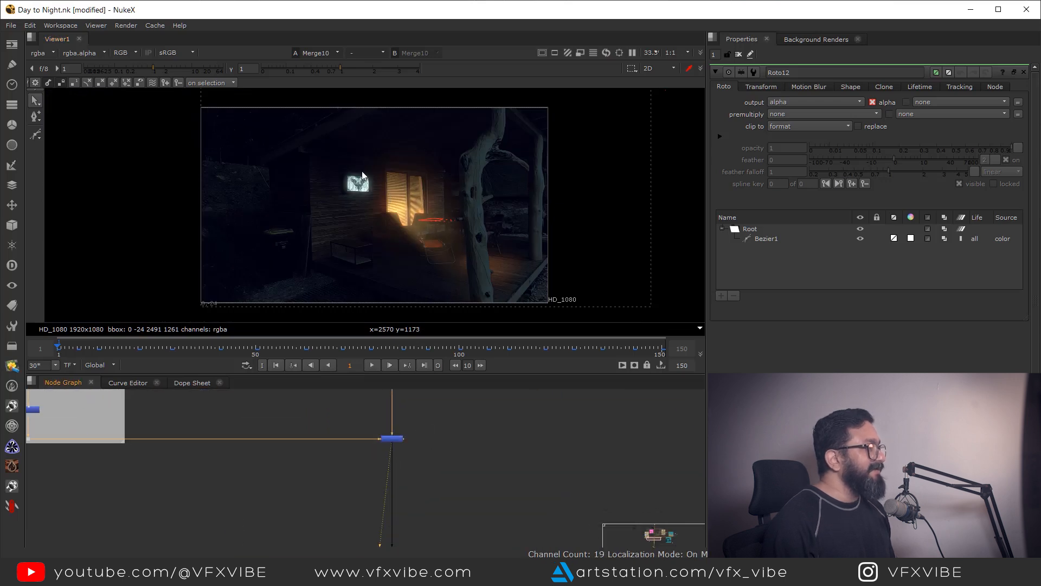
# Close the open Roto properties and bring the Smoke and Dust (Left) group into view for a closer look.
pyautogui.scroll(-3, 460, 451)
pyautogui.moveTo(430, 454); pyautogui.dragTo(255, 512)
pyautogui.moveTo(369, 470); pyautogui.dragTo(334, 498)
pyautogui.moveTo(363, 271); pyautogui.dragTo(388, 266)
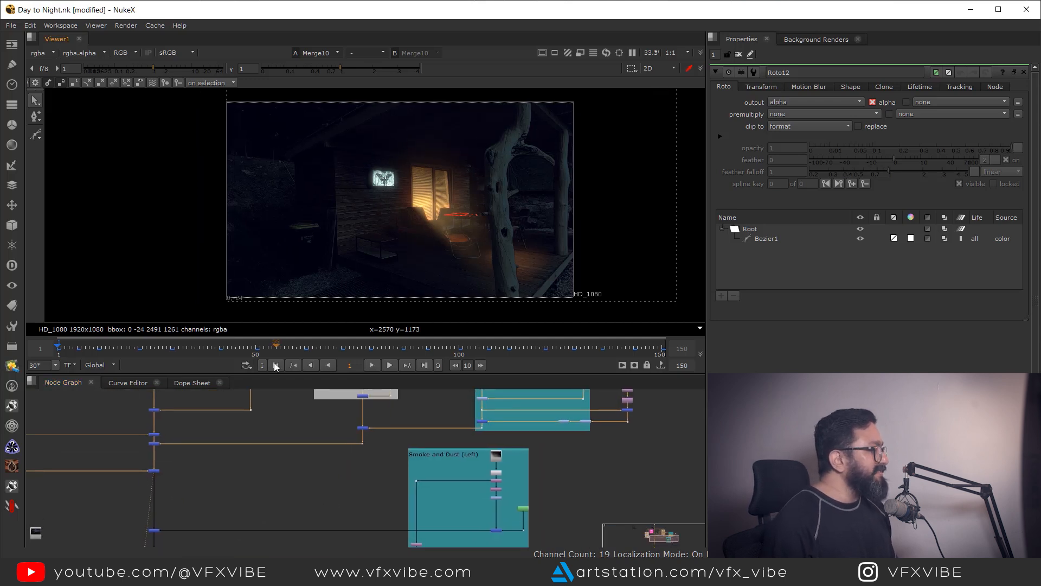
pyautogui.click(738, 55)
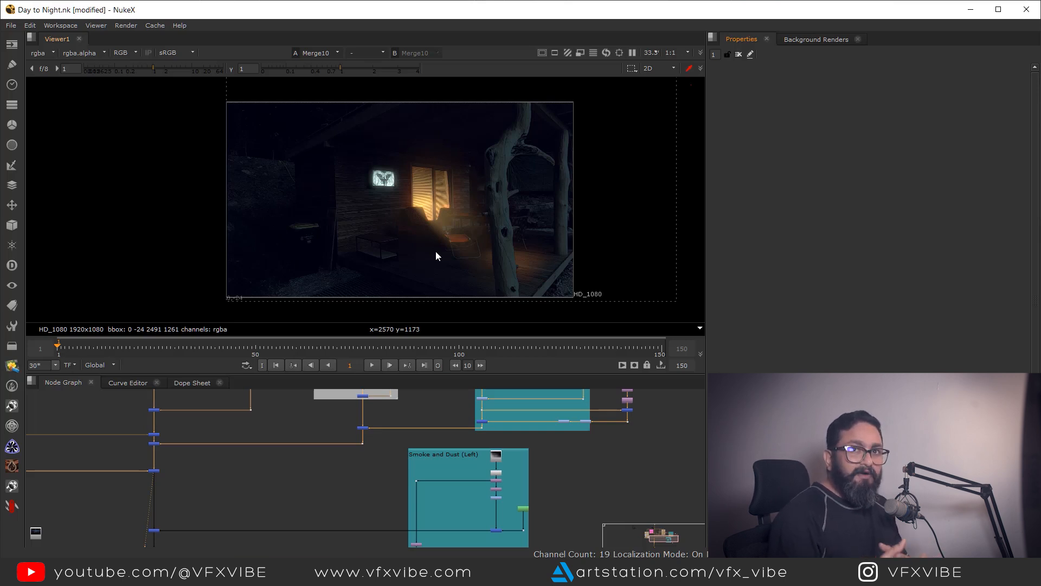
pyautogui.scroll(6, 502, 464)
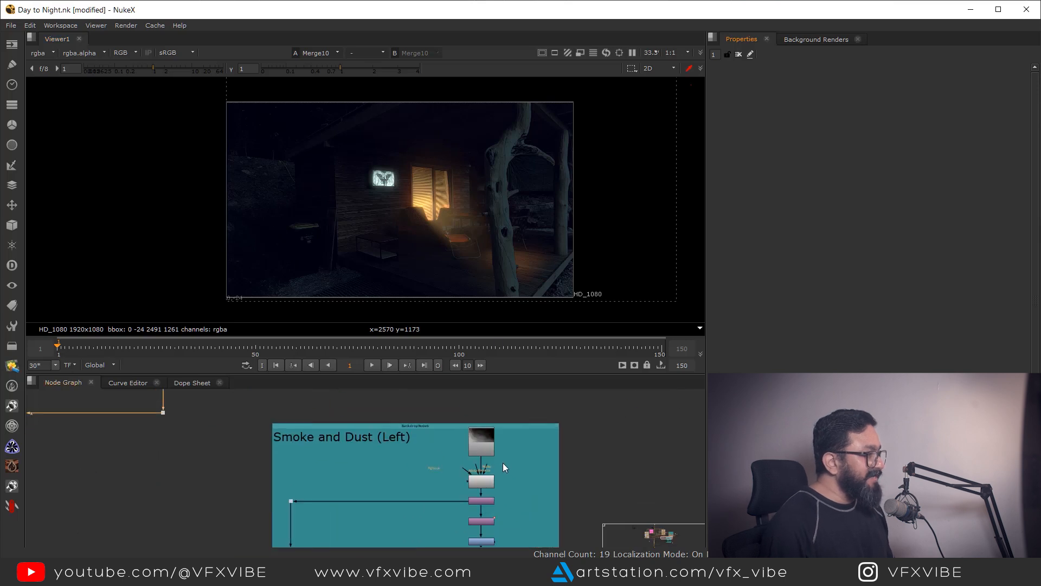
# View the smoke source clip in the Smoke and Dust (Left) group and its retimed result at Kronos1.
pyautogui.click(482, 442)
pyautogui.press('1')
pyautogui.click(525, 441)
pyautogui.moveTo(436, 263); pyautogui.dragTo(497, 230)
pyautogui.moveTo(502, 494); pyautogui.dragTo(527, 433)
pyautogui.click(509, 440)
pyautogui.press('1')
pyautogui.click(514, 440)
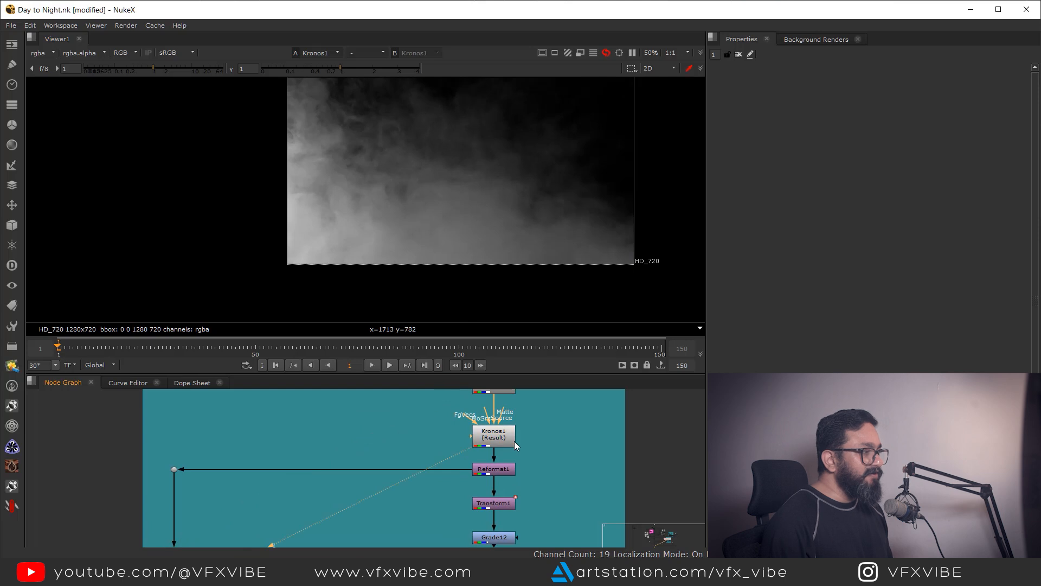
# View the smoke after Reformat1 and its repositioning at Transform1.
pyautogui.click(502, 467)
pyautogui.press('1')
pyautogui.click(527, 444)
pyautogui.moveTo(538, 476); pyautogui.dragTo(531, 436)
pyautogui.scroll(3, 494, 464)
pyautogui.click(494, 465)
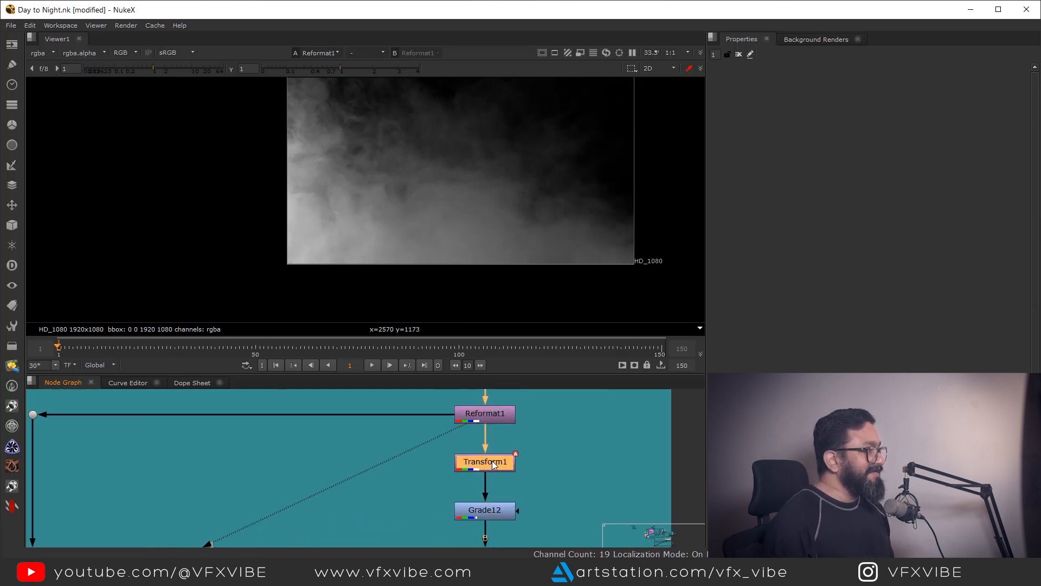
pyautogui.press('1')
pyautogui.scroll(-2, 386, 200)
pyautogui.moveTo(219, 248); pyautogui.dragTo(220, 248)
# View Grade12 to check the blue tint applied to the repositioned smoke.
pyautogui.scroll(-2, 450, 470)
pyautogui.moveTo(473, 466); pyautogui.dragTo(483, 421)
pyautogui.scroll(2, 482, 445)
pyautogui.click(484, 447)
pyautogui.press('1')
pyautogui.click(492, 436)
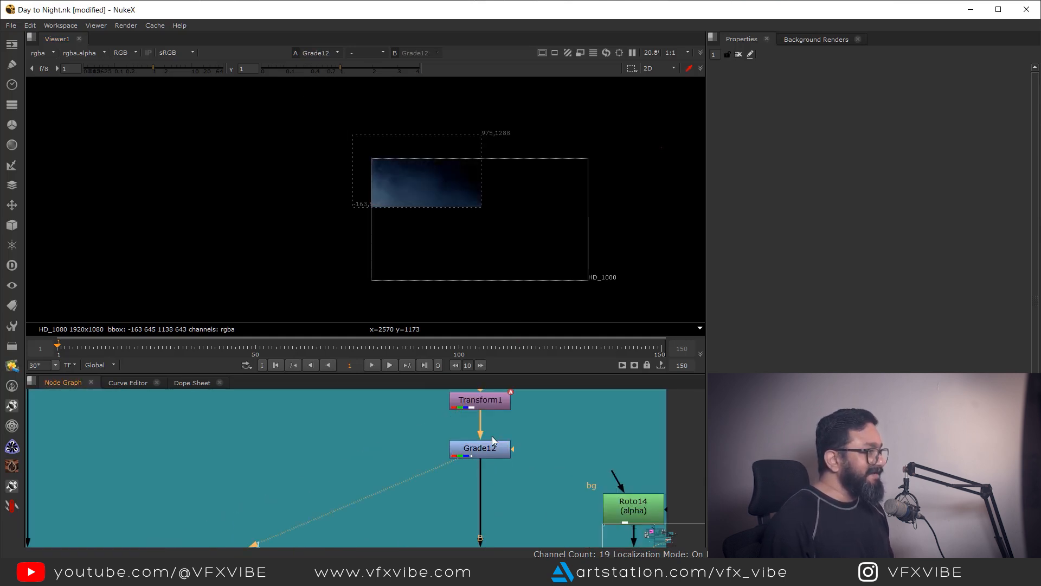
# View the masked smoke at Merge19 and open the properties of its mask Roto14.
pyautogui.scroll(-2, 509, 497)
pyautogui.moveTo(508, 496); pyautogui.dragTo(432, 505)
pyautogui.press('1')
pyautogui.scroll(3, 435, 177)
pyautogui.doubleClick(564, 415)
pyautogui.scroll(-4, 398, 448)
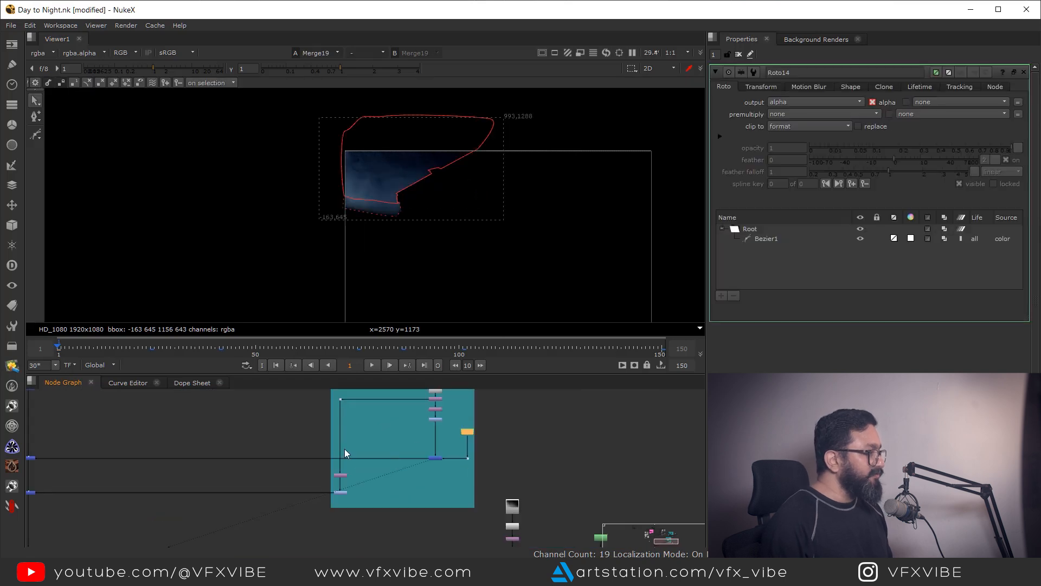
# View the original footage Read1 beneath the Roto14 shape to compare the mask with the trees and roof edge.
pyautogui.moveTo(346, 451); pyautogui.dragTo(409, 534)
pyautogui.scroll(-3, 391, 507)
pyautogui.moveTo(360, 498); pyautogui.dragTo(426, 544)
pyautogui.scroll(3, 337, 422)
pyautogui.click(341, 411)
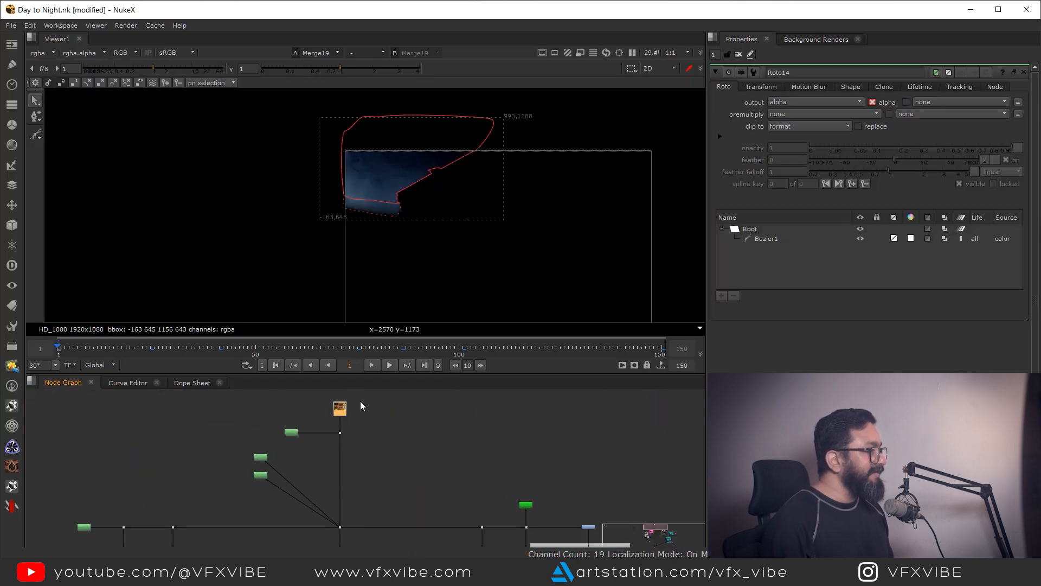
pyautogui.press('1')
pyautogui.scroll(4, 416, 203)
pyautogui.scroll(2, 396, 181)
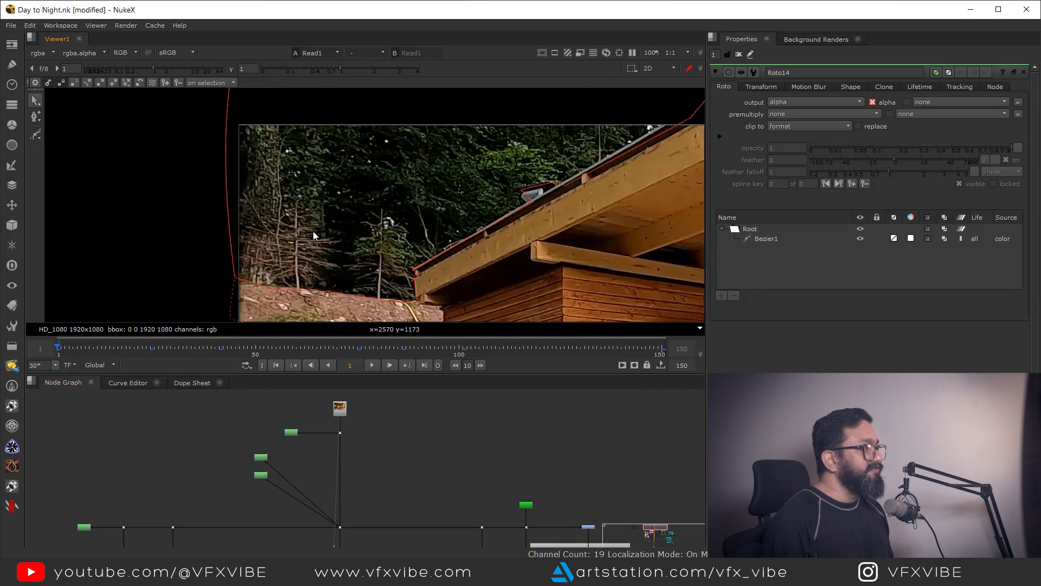
pyautogui.scroll(-2, 565, 183)
pyautogui.scroll(-3, 524, 204)
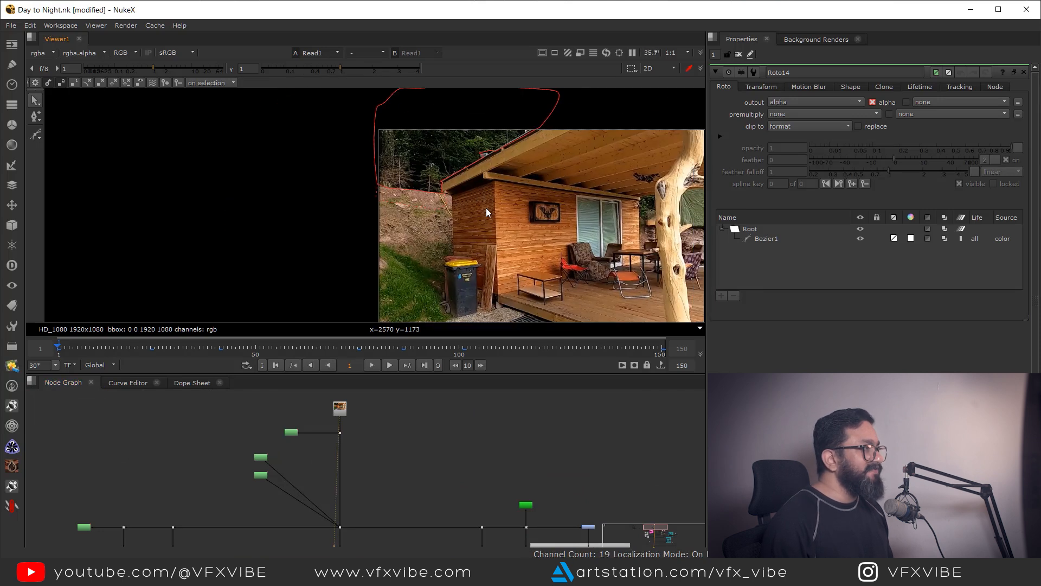
# Follow the main pipe down to view Merge26, and compare it with Merge10 before the smoke is added.
pyautogui.scroll(-4, 485, 458)
pyautogui.moveTo(548, 534); pyautogui.dragTo(472, 461)
pyautogui.moveTo(500, 523); pyautogui.dragTo(495, 440)
pyautogui.scroll(1, 494, 460)
pyautogui.scroll(1, 494, 461)
pyautogui.moveTo(314, 458); pyautogui.dragTo(436, 477)
pyautogui.scroll(3, 362, 426)
pyautogui.click(353, 419)
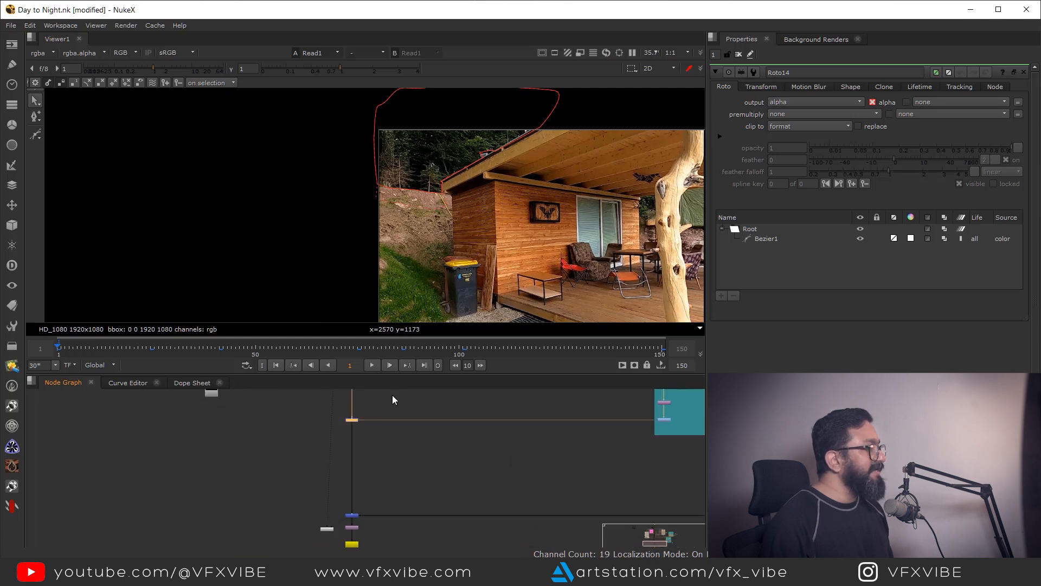
pyautogui.press('1')
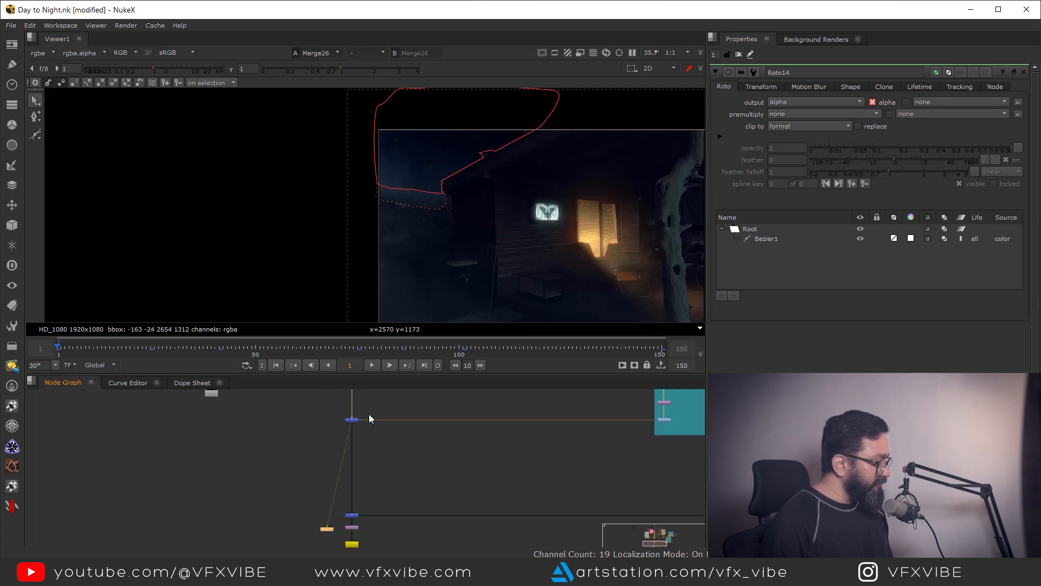
pyautogui.moveTo(369, 416); pyautogui.dragTo(374, 495)
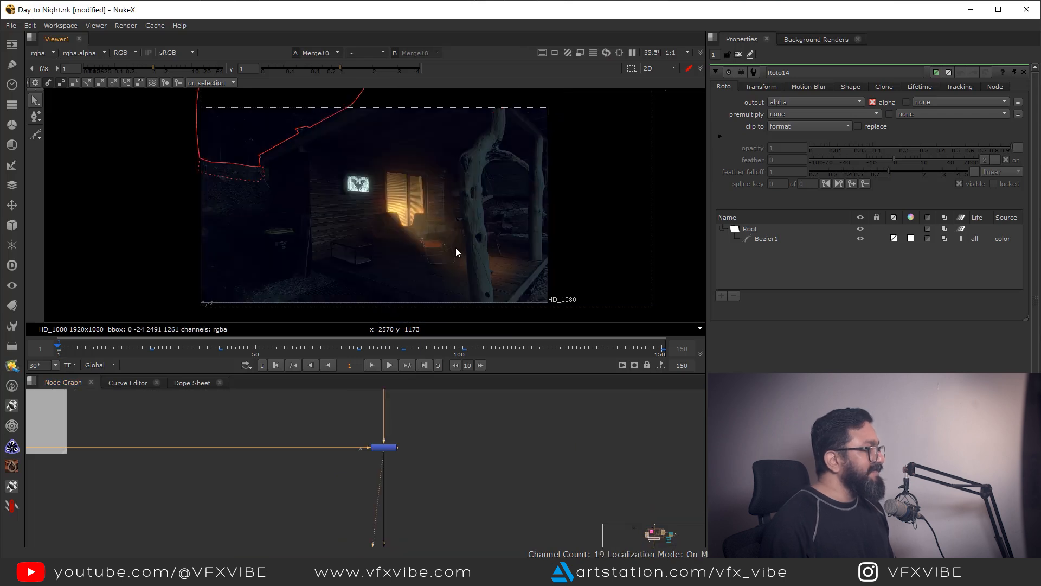
# Close the Roto14 properties and examine the dark hillside beside the cabin without the shape overlay.
pyautogui.scroll(5, 384, 199)
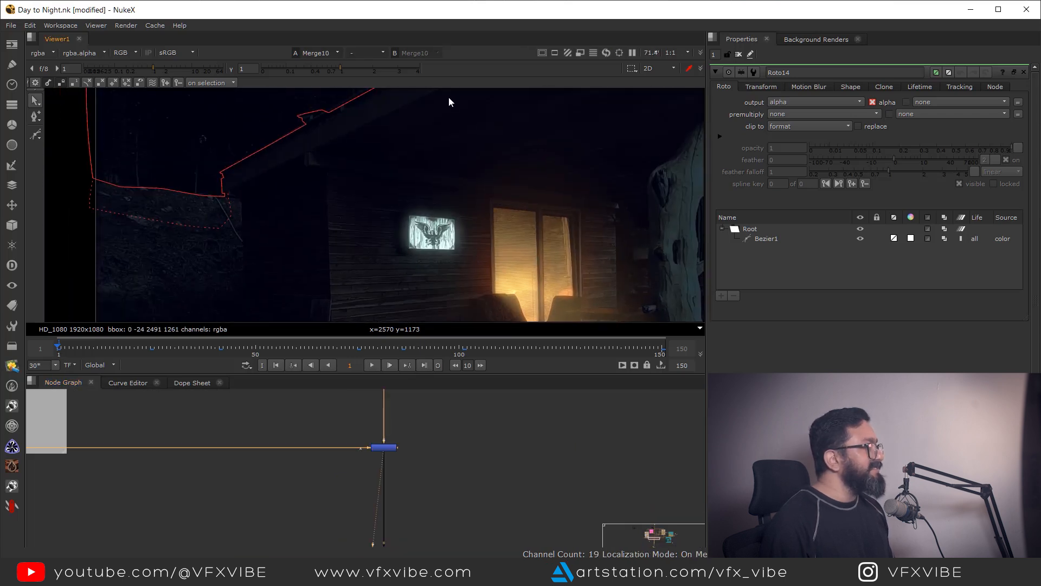
pyautogui.click(739, 54)
pyautogui.scroll(-3, 340, 192)
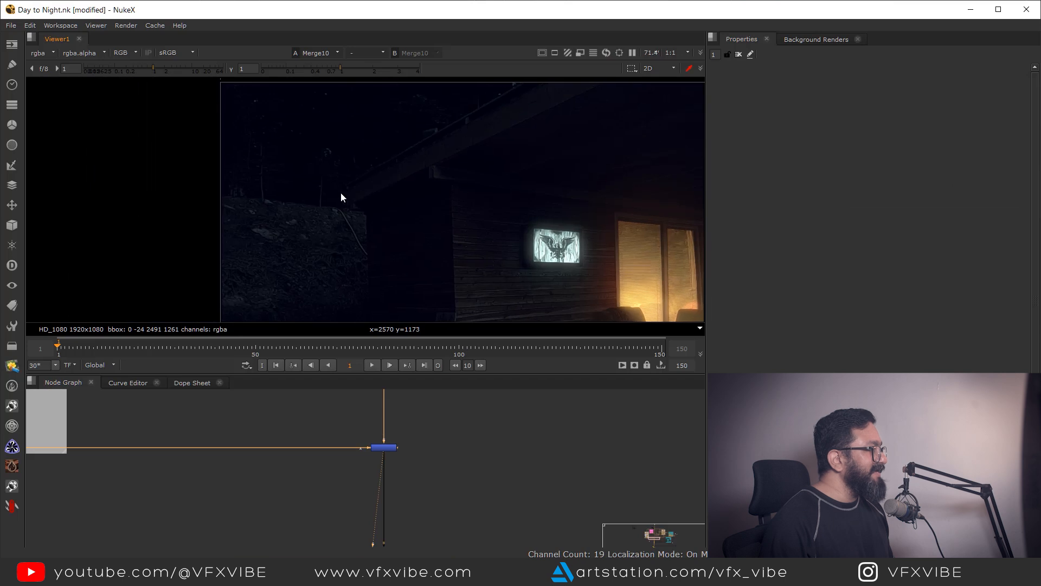
# Return to the Smoke and Dust (Left) group and view the masked smoke at Merge19 again.
pyautogui.scroll(-4, 394, 429)
pyautogui.moveTo(406, 480)
pyautogui.mouseDown()
pyautogui.moveTo(386, 435)
pyautogui.moveTo(187, 426)
pyautogui.mouseUp()
pyautogui.scroll(3, 387, 437)
pyautogui.moveTo(605, 462); pyautogui.dragTo(238, 462)
pyautogui.scroll(2, 375, 449)
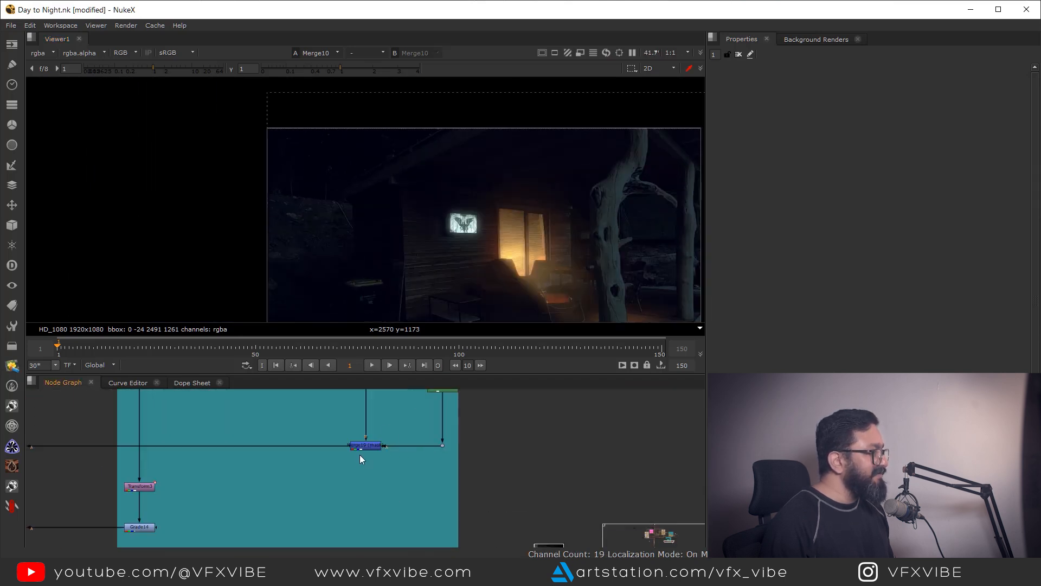
pyautogui.click(360, 449)
pyautogui.press('1')
pyautogui.moveTo(156, 453); pyautogui.dragTo(581, 464)
pyautogui.moveTo(124, 483); pyautogui.dragTo(628, 491)
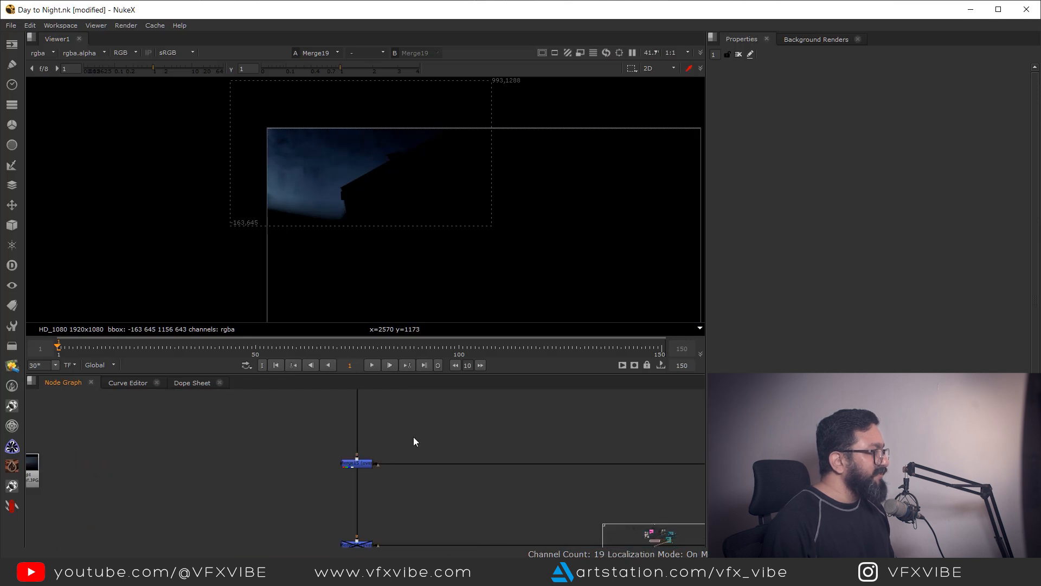
# View the smoke added to the night scene at Merge15 with the viewer gain raised to 2.3.
pyautogui.moveTo(417, 436); pyautogui.dragTo(262, 492)
pyautogui.press('1')
pyautogui.scroll(2, 324, 225)
pyautogui.moveTo(157, 68); pyautogui.dragTo(167, 69)
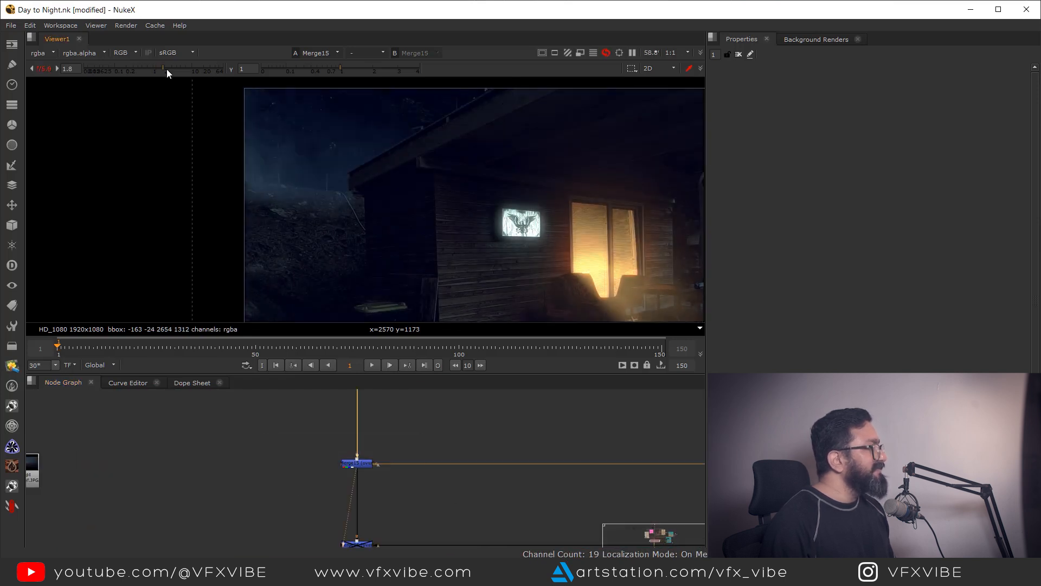
pyautogui.moveTo(356, 159); pyautogui.dragTo(389, 175)
pyautogui.scroll(2, 389, 180)
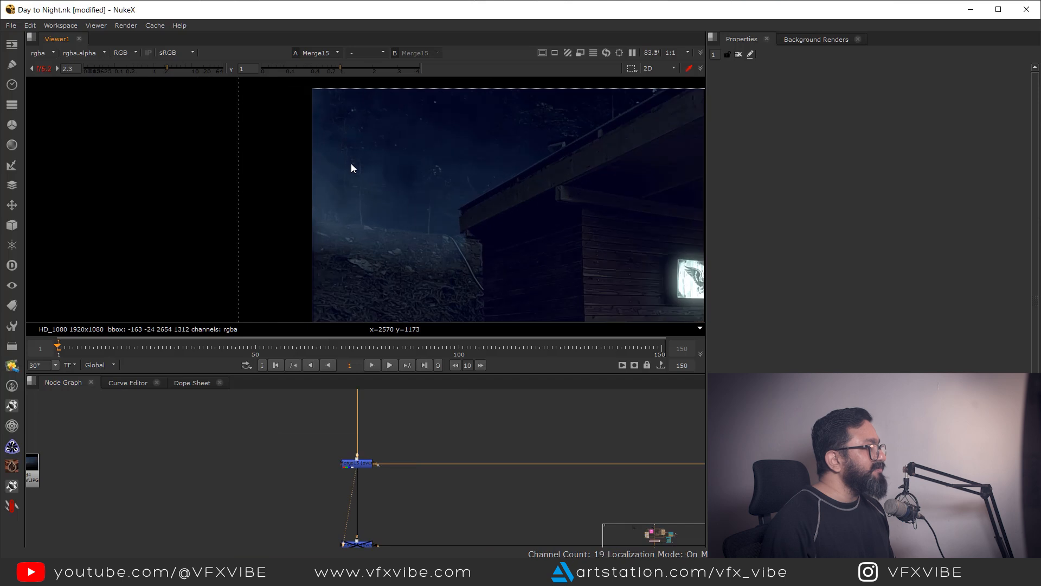
# Scrub through the shot to check the smoke over time and return to the first frame.
pyautogui.moveTo(399, 351); pyautogui.dragTo(321, 352)
pyautogui.click(275, 364)
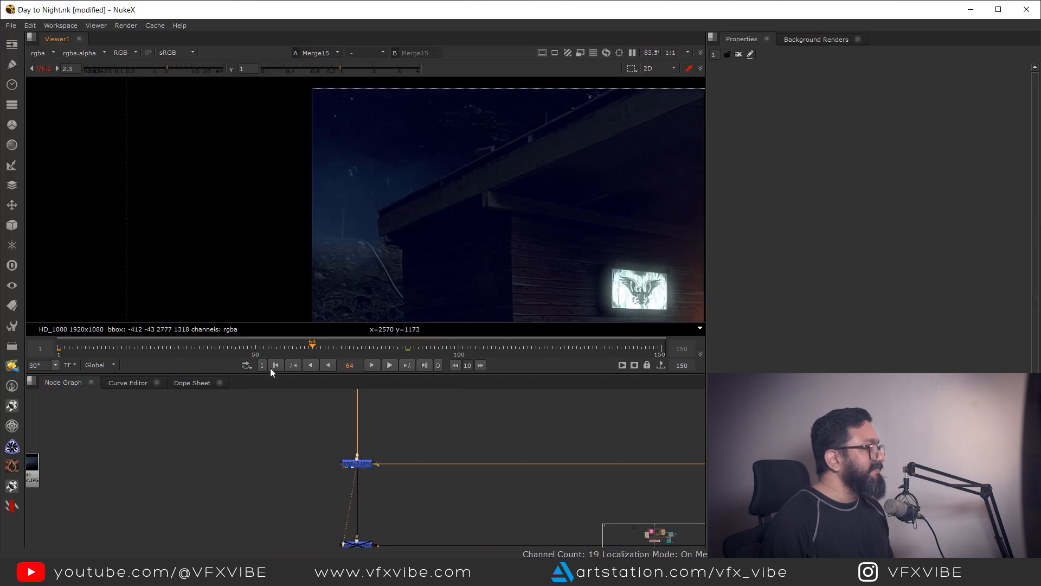
pyautogui.scroll(-1, 391, 446)
pyautogui.moveTo(398, 238); pyautogui.dragTo(297, 106)
pyautogui.scroll(-1, 352, 191)
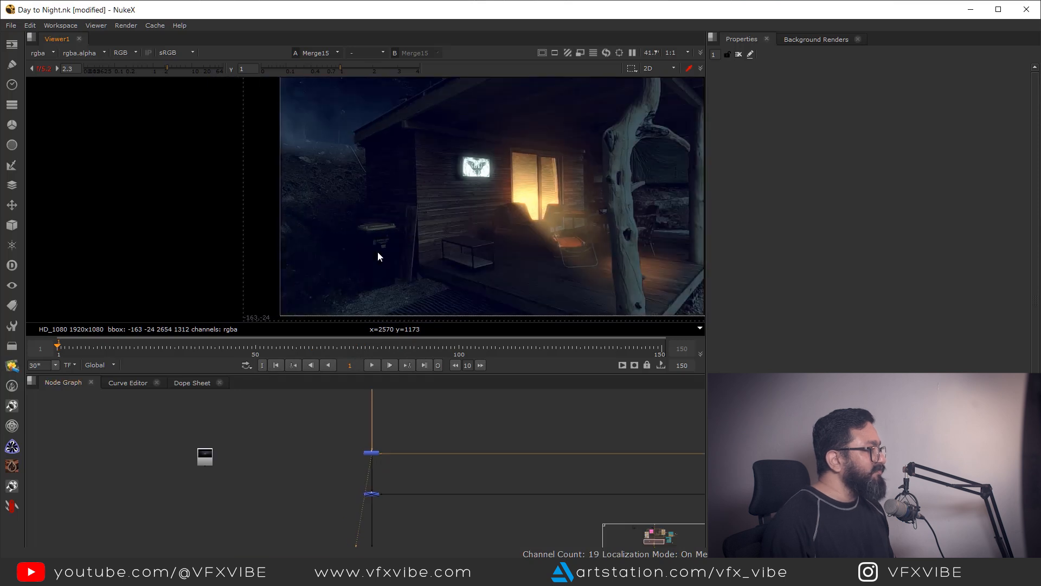
# View Merge26 to examine the second smoke layer over the cabin's lower foreground.
pyautogui.moveTo(377, 251); pyautogui.dragTo(378, 207)
pyautogui.scroll(-3, 419, 414)
pyautogui.scroll(3, 412, 465)
pyautogui.moveTo(424, 424); pyautogui.dragTo(363, 459)
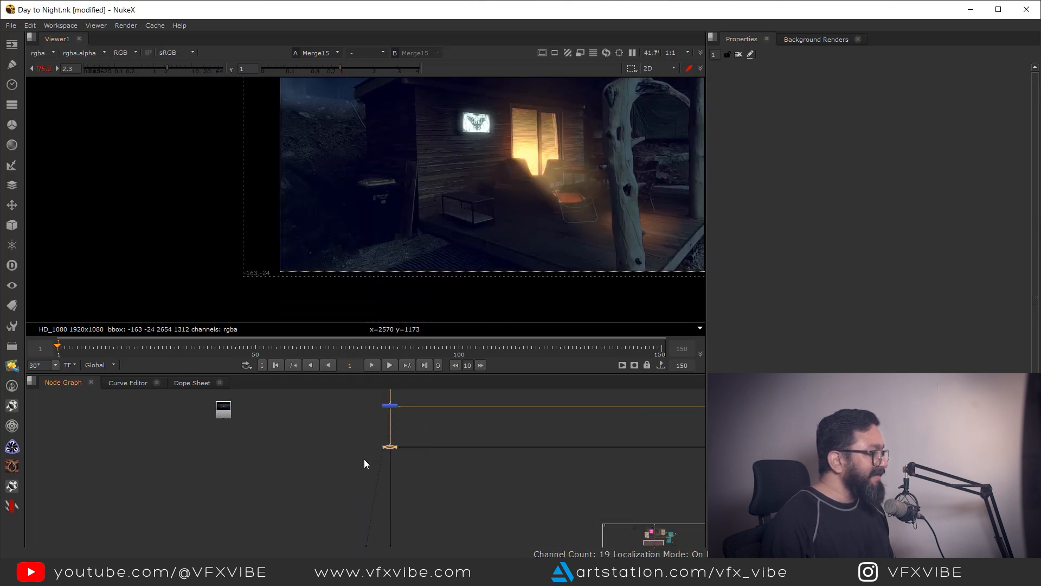
pyautogui.click(390, 447)
pyautogui.moveTo(437, 213); pyautogui.dragTo(342, 267)
pyautogui.scroll(-1, 362, 265)
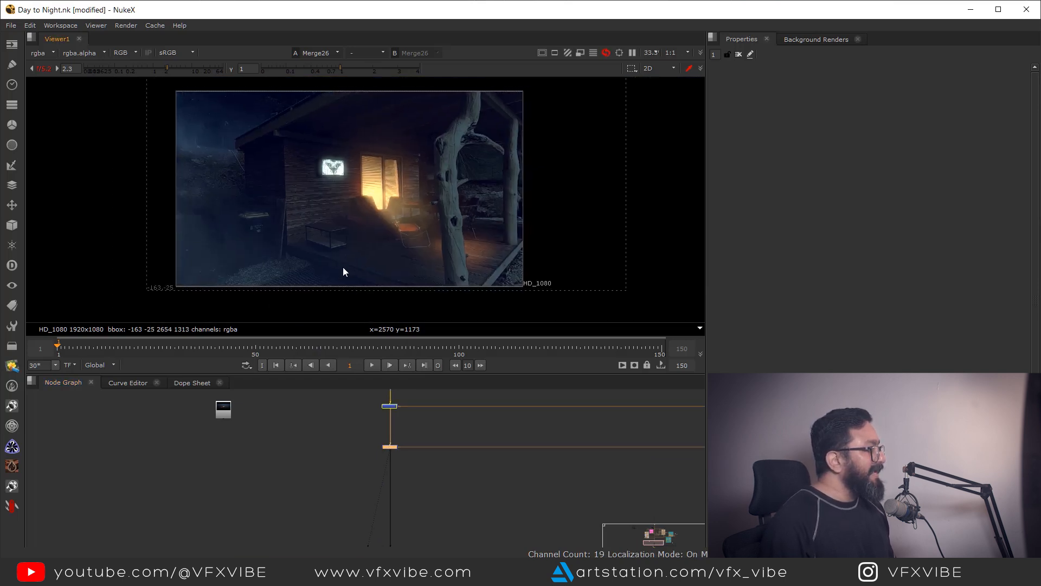
# Go to the last frame and view Grade2 to see the graded footage before the sky replacement.
pyautogui.click(425, 366)
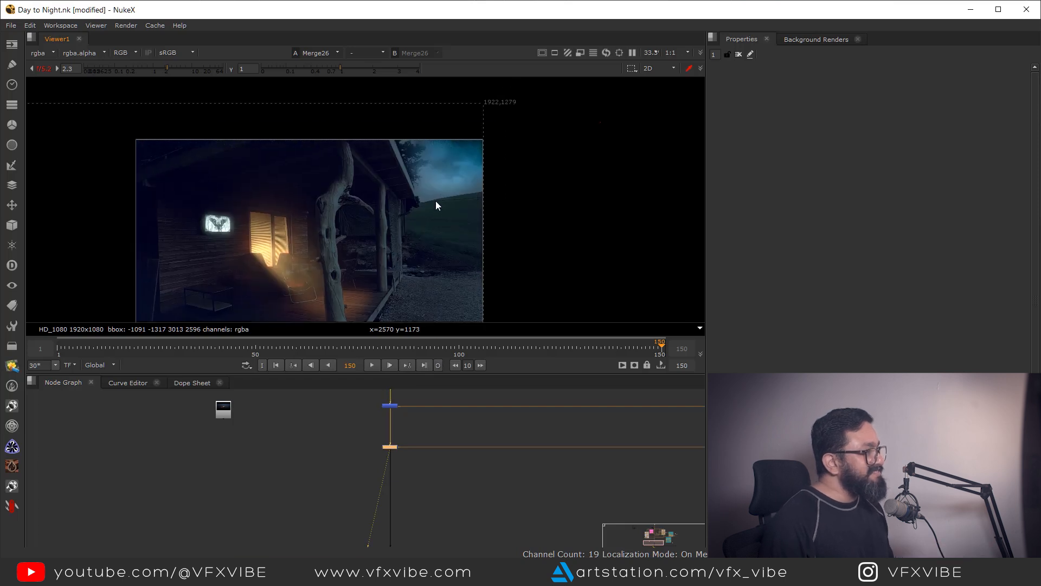
pyautogui.scroll(-8, 462, 477)
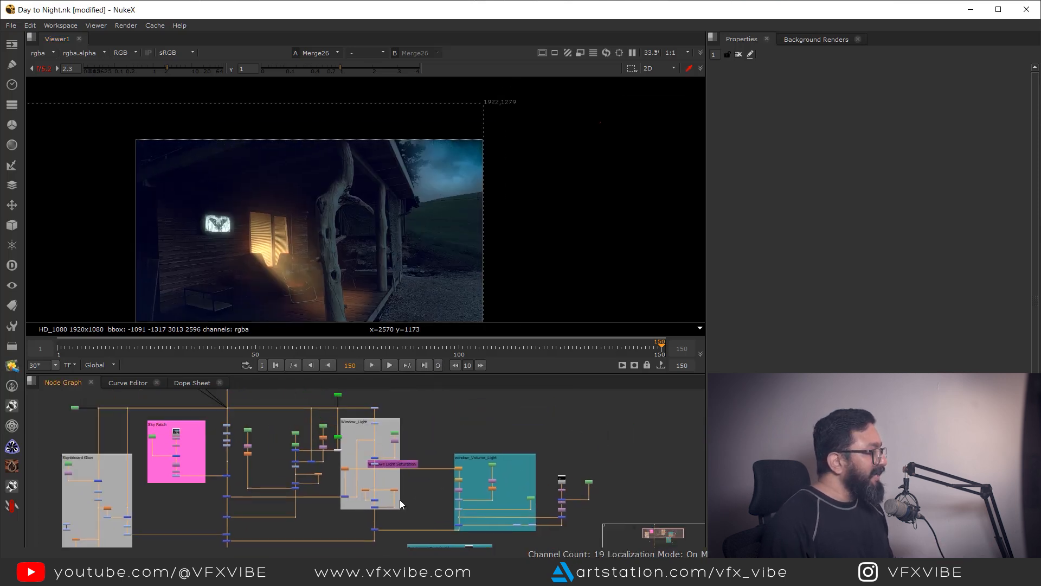
pyautogui.moveTo(399, 500); pyautogui.dragTo(527, 498)
pyautogui.scroll(6, 355, 440)
pyautogui.keyDown('ctrl'); pyautogui.keyDown('shift'); pyautogui.click(365, 453); pyautogui.keyUp('shift'); pyautogui.keyUp('ctrl')
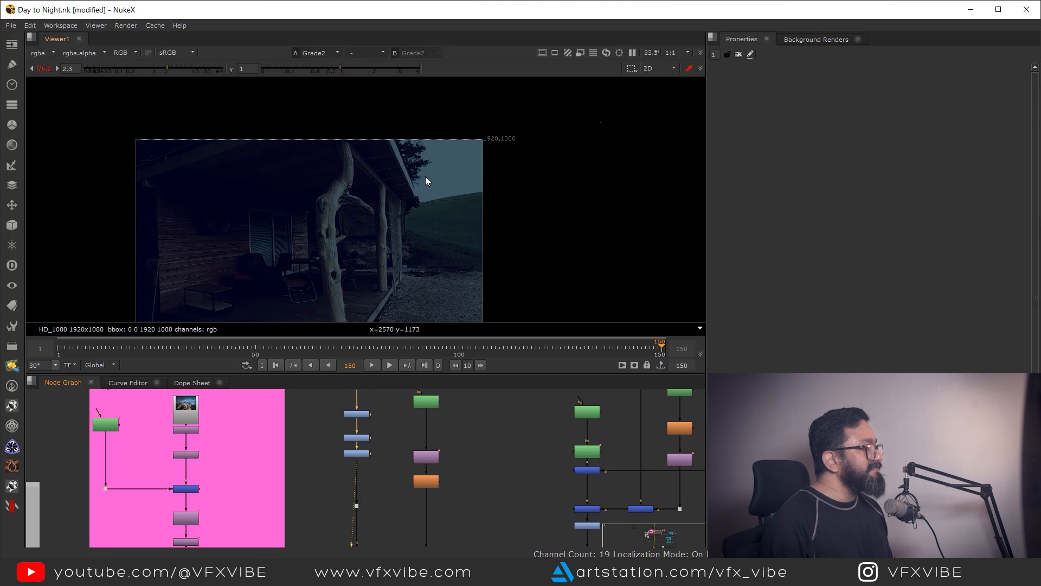
# View the Sky_2.jpg source image Read8 in the sky patch group and frame it in the viewer.
pyautogui.scroll(4, 434, 163)
pyautogui.moveTo(293, 430); pyautogui.dragTo(447, 443)
pyautogui.scroll(3, 323, 439)
pyautogui.keyDown('ctrl'); pyautogui.keyDown('shift'); pyautogui.click(353, 422); pyautogui.keyUp('shift'); pyautogui.keyUp('ctrl')
pyautogui.press('f')
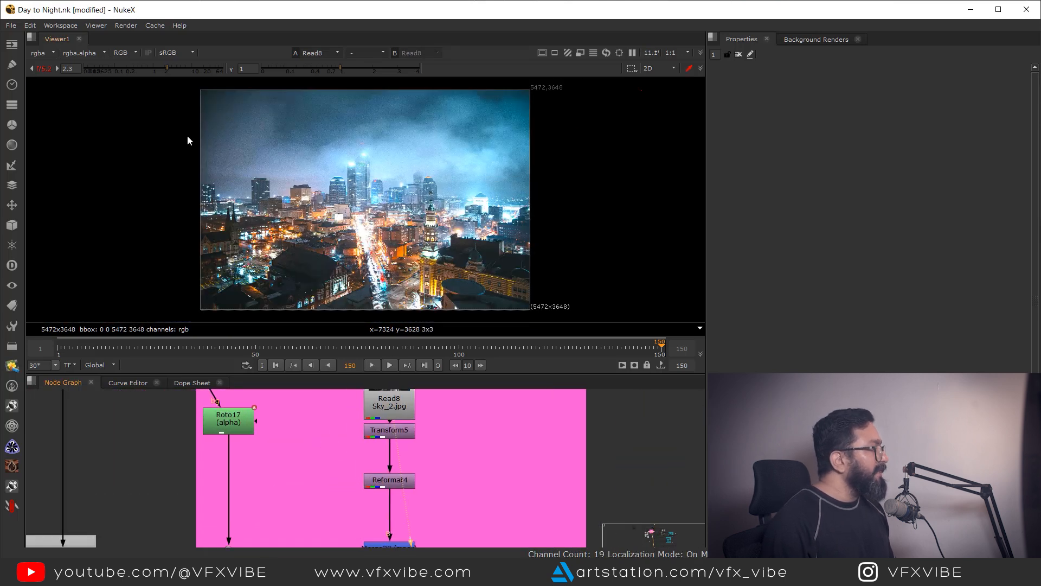
# Reset the viewer gain to 1 and view each node of the sky patch branch below Read8.
pyautogui.keyDown('ctrl'); pyautogui.click(149, 71); pyautogui.keyUp('ctrl')
pyautogui.keyDown('ctrl'); pyautogui.keyDown('shift'); pyautogui.click(375, 431); pyautogui.keyUp('shift'); pyautogui.keyUp('ctrl')
pyautogui.moveTo(409, 514); pyautogui.dragTo(442, 398)
pyautogui.keyDown('ctrl'); pyautogui.keyDown('shift'); pyautogui.click(383, 430); pyautogui.keyUp('shift'); pyautogui.keyUp('ctrl')
pyautogui.keyDown('ctrl'); pyautogui.keyDown('shift'); pyautogui.click(384, 434); pyautogui.keyUp('shift'); pyautogui.keyUp('ctrl')
pyautogui.moveTo(385, 490); pyautogui.dragTo(372, 433)
pyautogui.keyDown('ctrl'); pyautogui.keyDown('shift'); pyautogui.click(380, 437); pyautogui.keyUp('shift'); pyautogui.keyUp('ctrl')
pyautogui.moveTo(440, 484); pyautogui.dragTo(419, 427)
pyautogui.keyDown('ctrl'); pyautogui.keyDown('shift'); pyautogui.click(354, 427); pyautogui.keyUp('shift'); pyautogui.keyUp('ctrl')
pyautogui.keyDown('ctrl'); pyautogui.keyDown('shift'); pyautogui.click(354, 453); pyautogui.keyUp('shift'); pyautogui.keyUp('ctrl')
# View the main pipe before the sky patch at Dot10, and with the sky added at Merge29.
pyautogui.scroll(-4, 379, 445)
pyautogui.moveTo(648, 436); pyautogui.dragTo(356, 486)
pyautogui.keyDown('ctrl'); pyautogui.keyDown('shift'); pyautogui.click(387, 477); pyautogui.keyUp('shift'); pyautogui.keyUp('ctrl')
pyautogui.moveTo(408, 500); pyautogui.dragTo(370, 541)
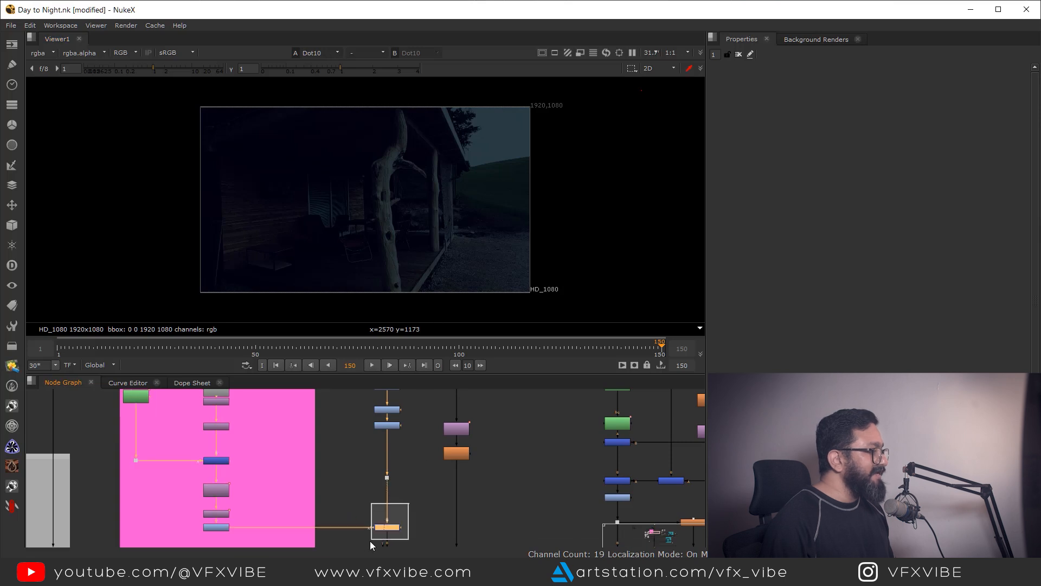
pyautogui.press('1')
pyautogui.scroll(2, 496, 158)
pyautogui.scroll(1, 496, 161)
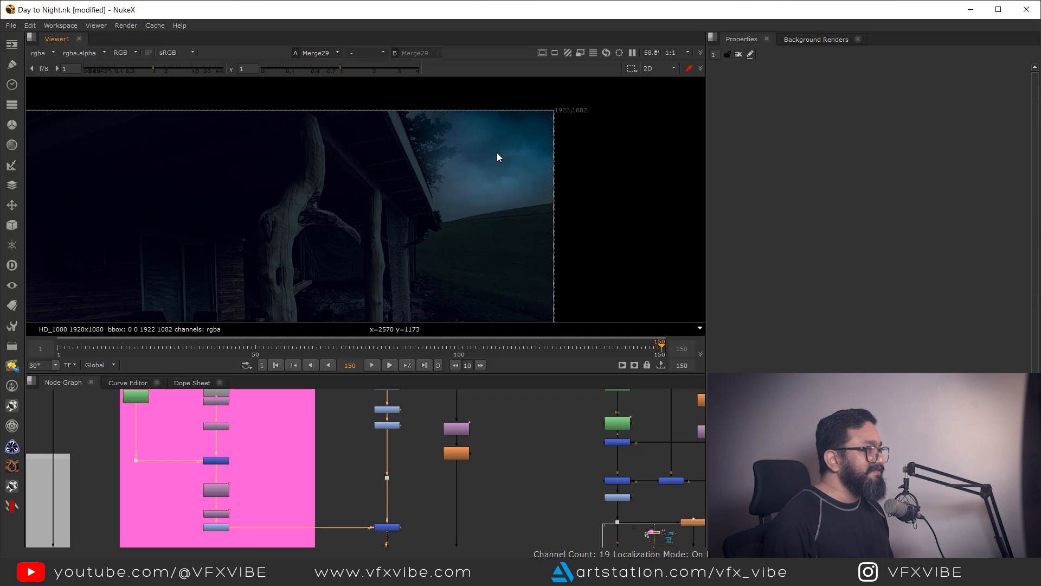
pyautogui.scroll(-4, 496, 172)
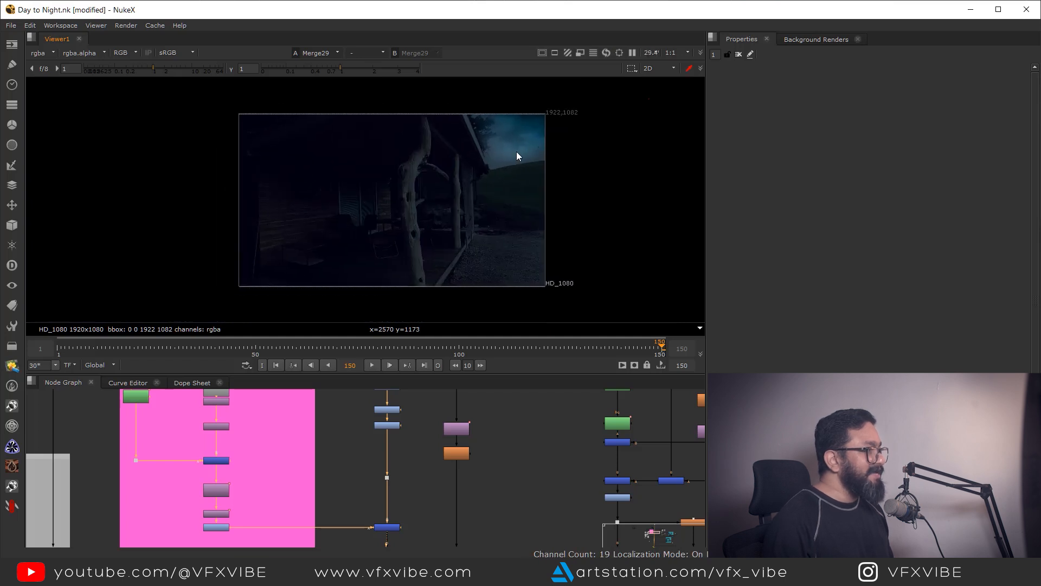
# View the first merges below Merge29 on the main pipe to check each added element.
pyautogui.scroll(-3, 407, 492)
pyautogui.scroll(2, 418, 461)
pyautogui.scroll(1, 417, 461)
pyautogui.moveTo(385, 430); pyautogui.dragTo(452, 414)
pyautogui.press('1')
pyautogui.click(466, 480)
pyautogui.moveTo(380, 418); pyautogui.dragTo(459, 390)
pyautogui.press('1')
pyautogui.click(449, 471)
pyautogui.press('1')
# Continue viewing the light and signboard merges down the main pipe as far as Merge15.
pyautogui.click(456, 420)
pyautogui.moveTo(381, 449); pyautogui.dragTo(463, 405)
pyautogui.press('1')
pyautogui.click(454, 458)
pyautogui.moveTo(453, 458); pyautogui.dragTo(391, 462)
pyautogui.press('1')
pyautogui.click(465, 495)
pyautogui.moveTo(465, 495); pyautogui.dragTo(402, 474)
pyautogui.press('1')
pyautogui.moveTo(617, 439); pyautogui.dragTo(405, 489)
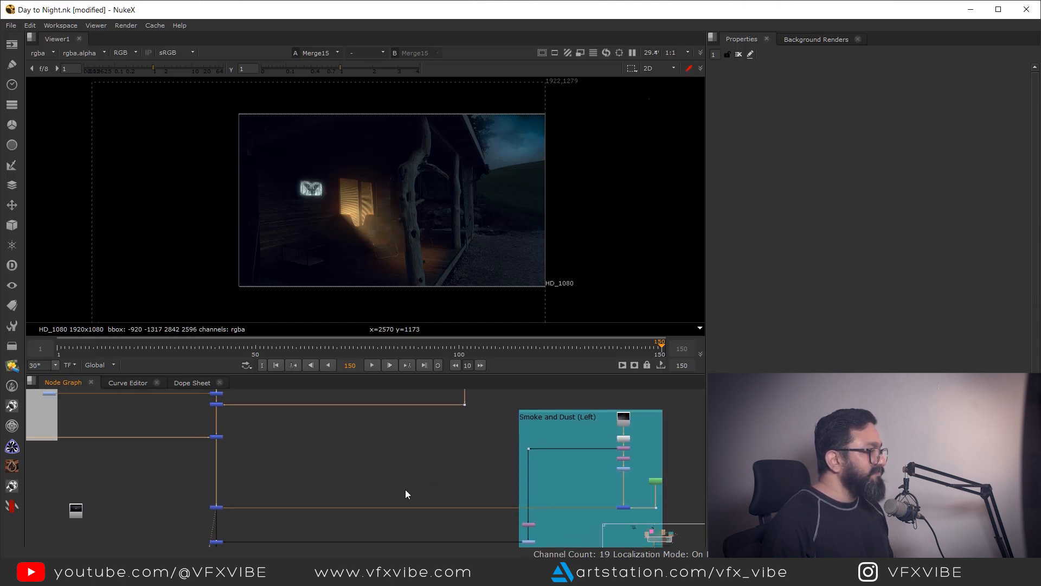
# Return to the first frame and view the smoke composite at Merge26.
pyautogui.scroll(-2, 433, 487)
pyautogui.click(275, 365)
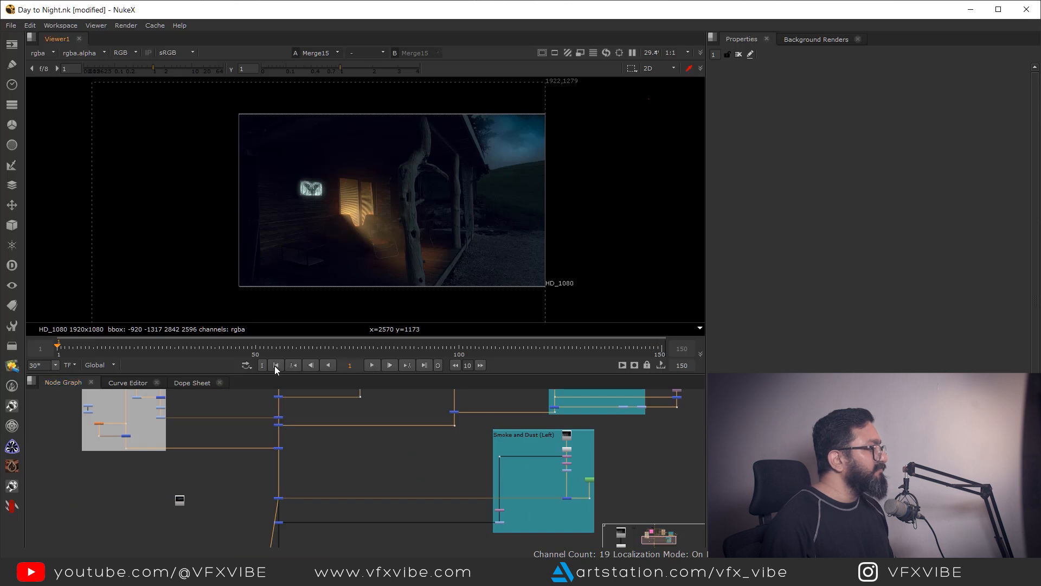
pyautogui.moveTo(293, 479); pyautogui.dragTo(319, 455)
pyautogui.press('1')
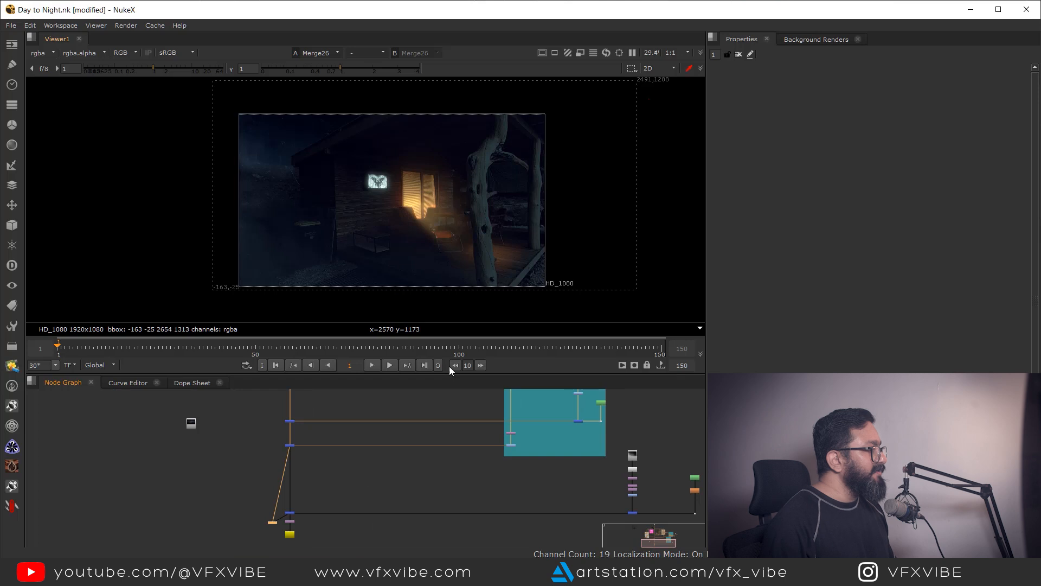
# View the last frame at Merge12 with the viewer gain raised to 14 to examine the smoke over the hill.
pyautogui.click(424, 365)
pyautogui.moveTo(492, 239); pyautogui.dragTo(456, 198)
pyautogui.scroll(3, 456, 199)
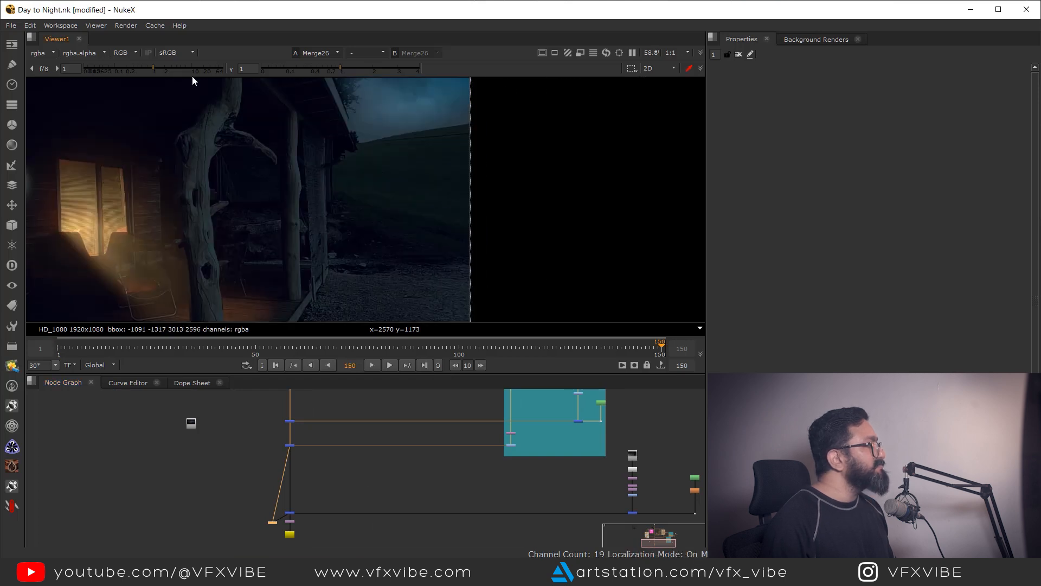
pyautogui.click(197, 70)
pyautogui.moveTo(383, 485); pyautogui.dragTo(344, 478)
pyautogui.scroll(3, 370, 477)
pyautogui.press('1')
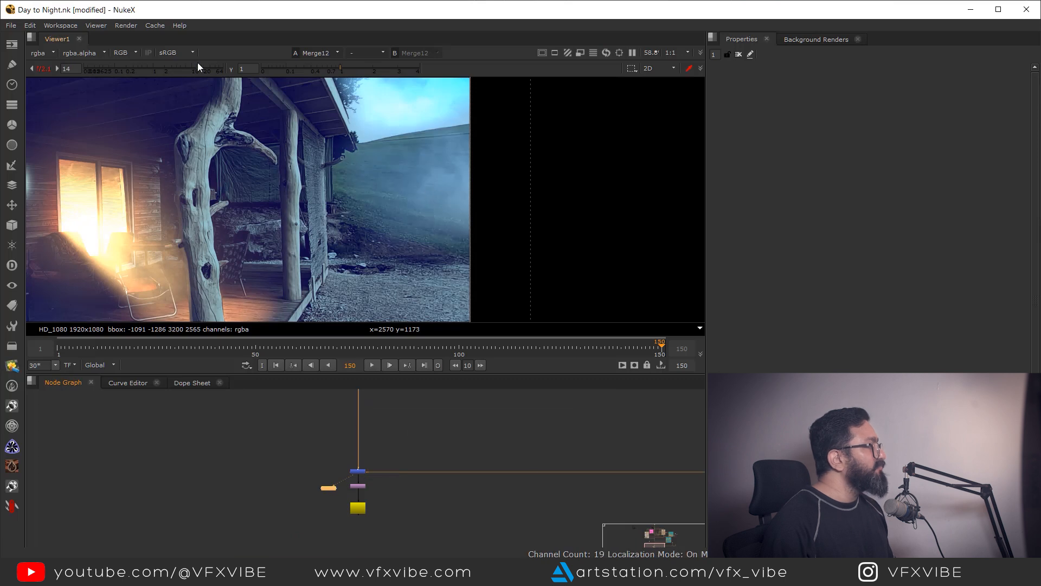
# Reset the viewer gain to 1 and view the cropped final composite at Crop1.
pyautogui.keyDown('ctrl'); pyautogui.click(181, 70); pyautogui.keyUp('ctrl')
pyautogui.scroll(-1, 365, 275)
pyautogui.moveTo(309, 254); pyautogui.dragTo(528, 246)
pyautogui.scroll(-4, 391, 521)
pyautogui.scroll(5, 380, 514)
pyautogui.click(371, 495)
pyautogui.press('1')
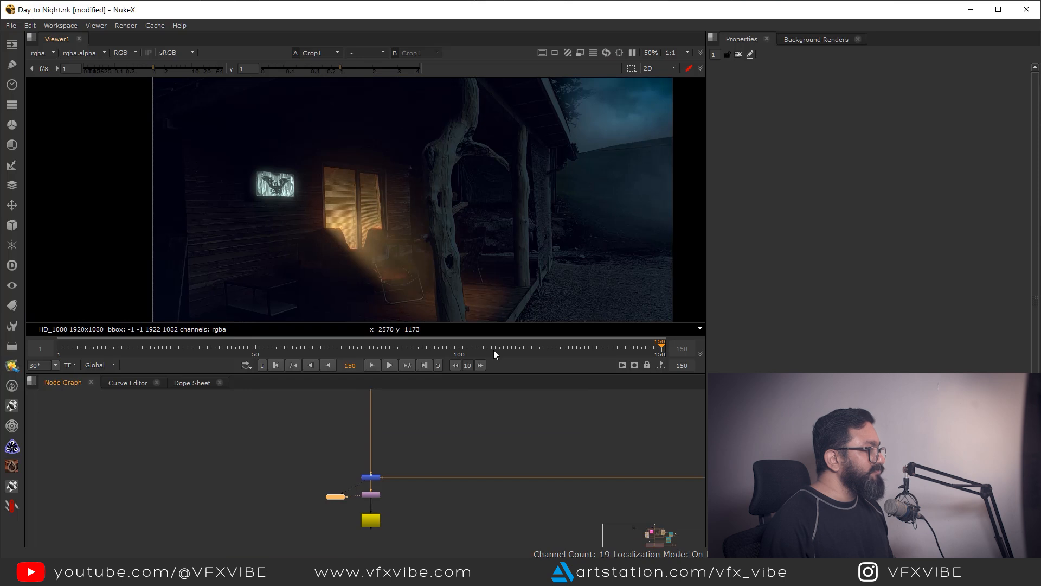
# Maximize the viewer and display the final composite at frame 1.
pyautogui.press('space')
pyautogui.scroll(2, 514, 356)
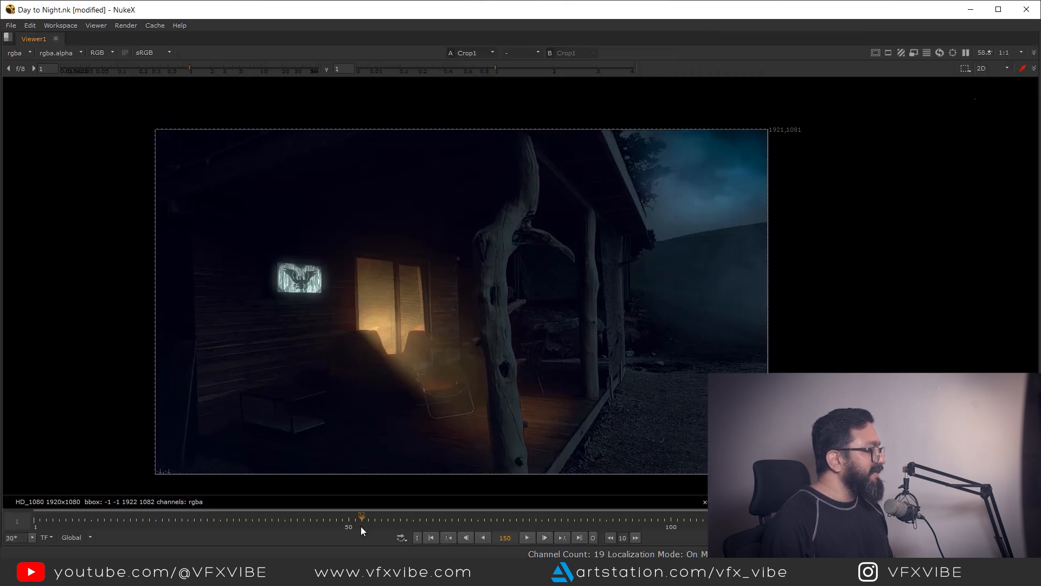
pyautogui.click(429, 538)
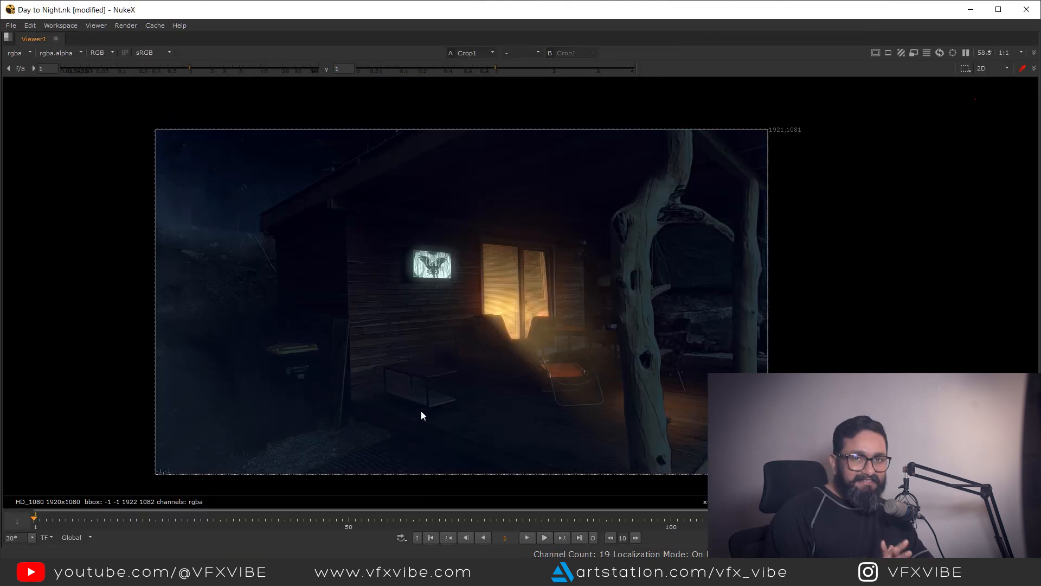